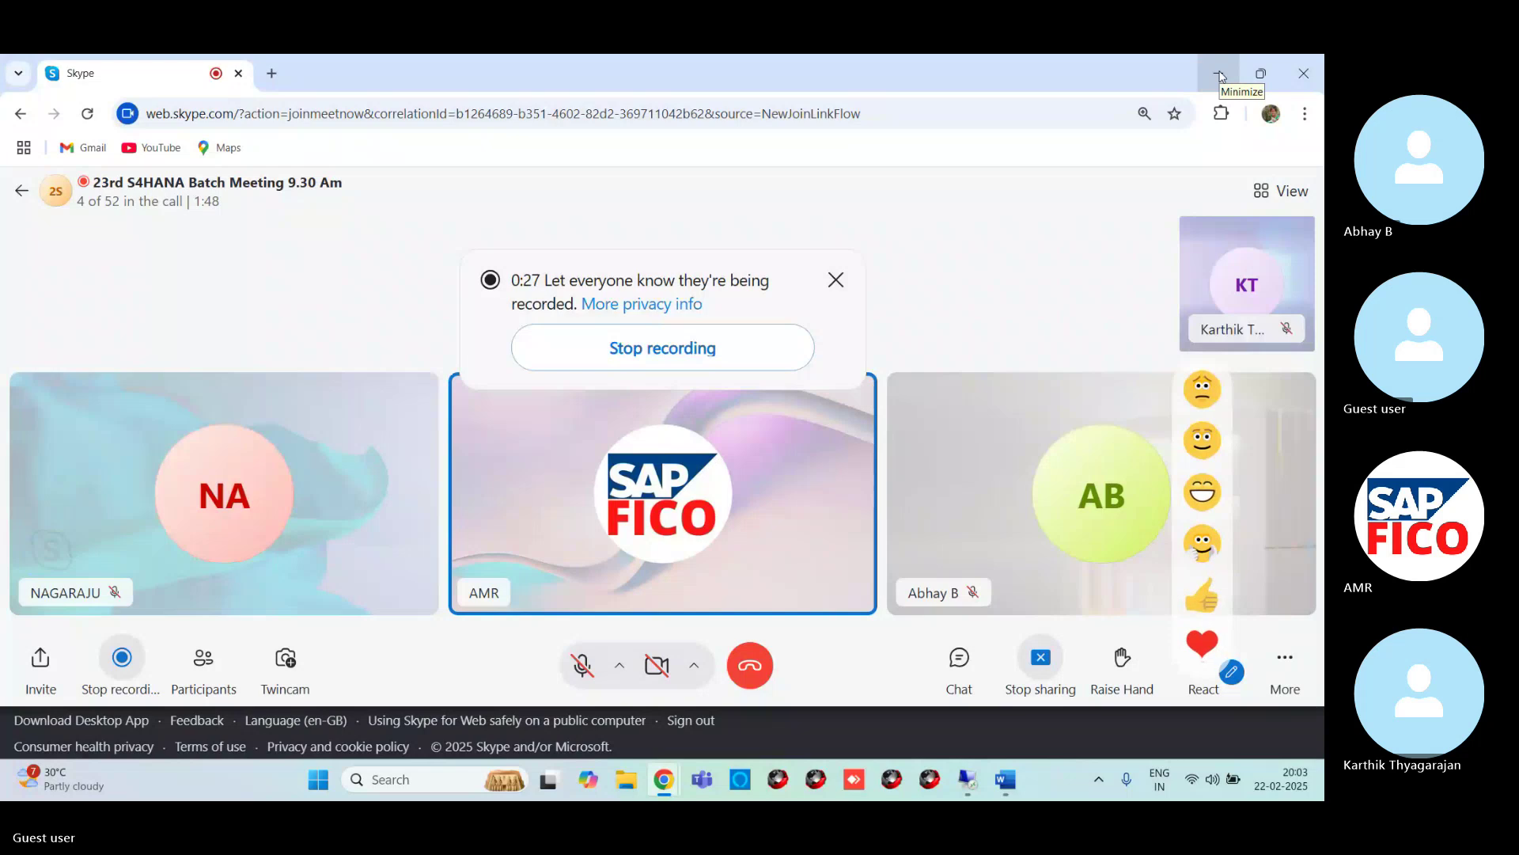
Step: Minimise the Skype for Web call window and bring up the S4 HANA Word document
left_click(1219, 75)
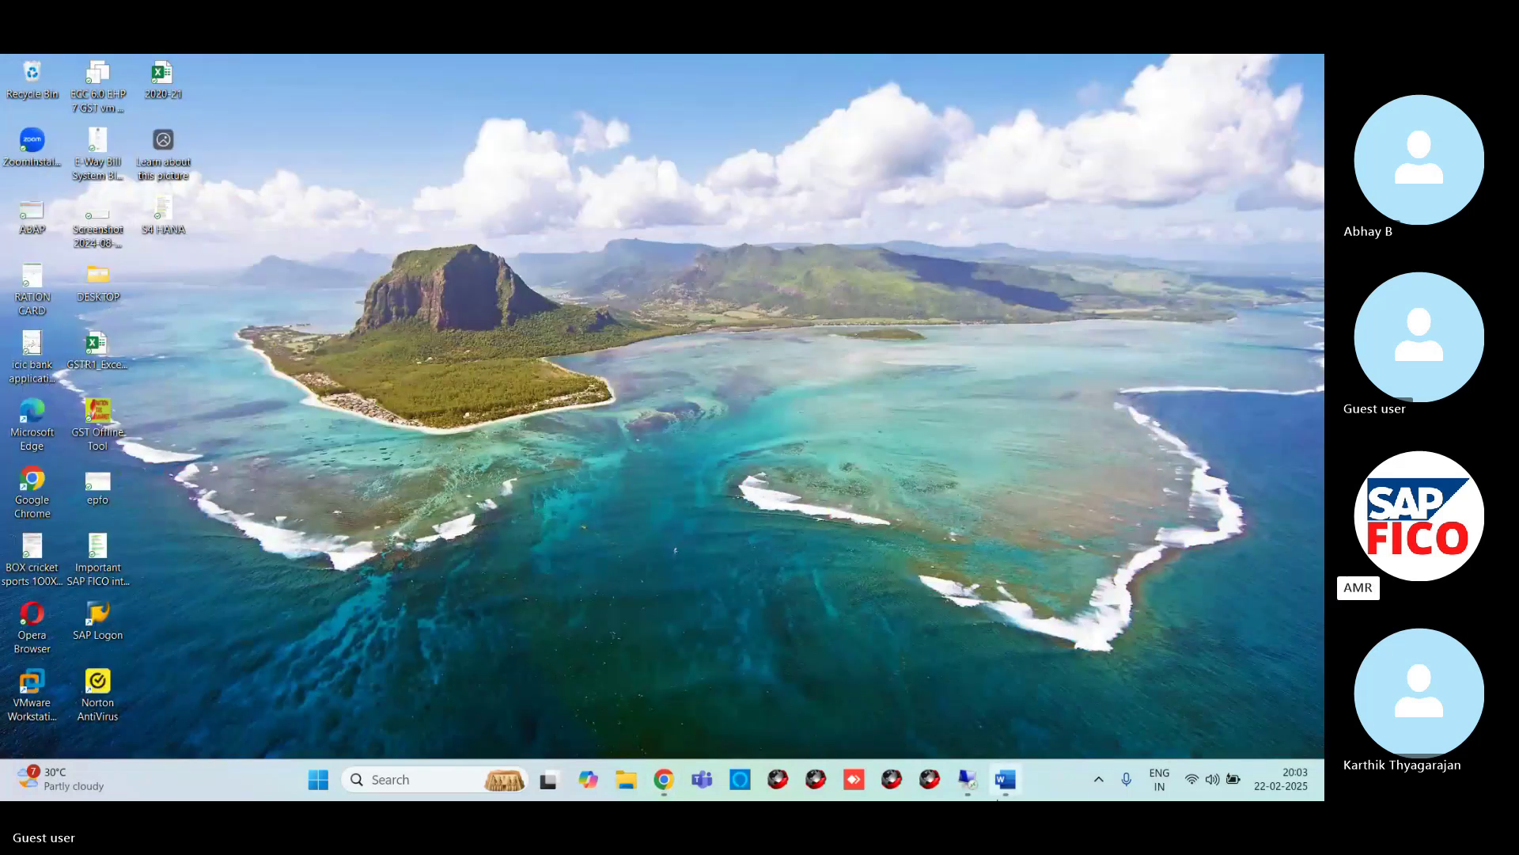
left_click(1004, 780)
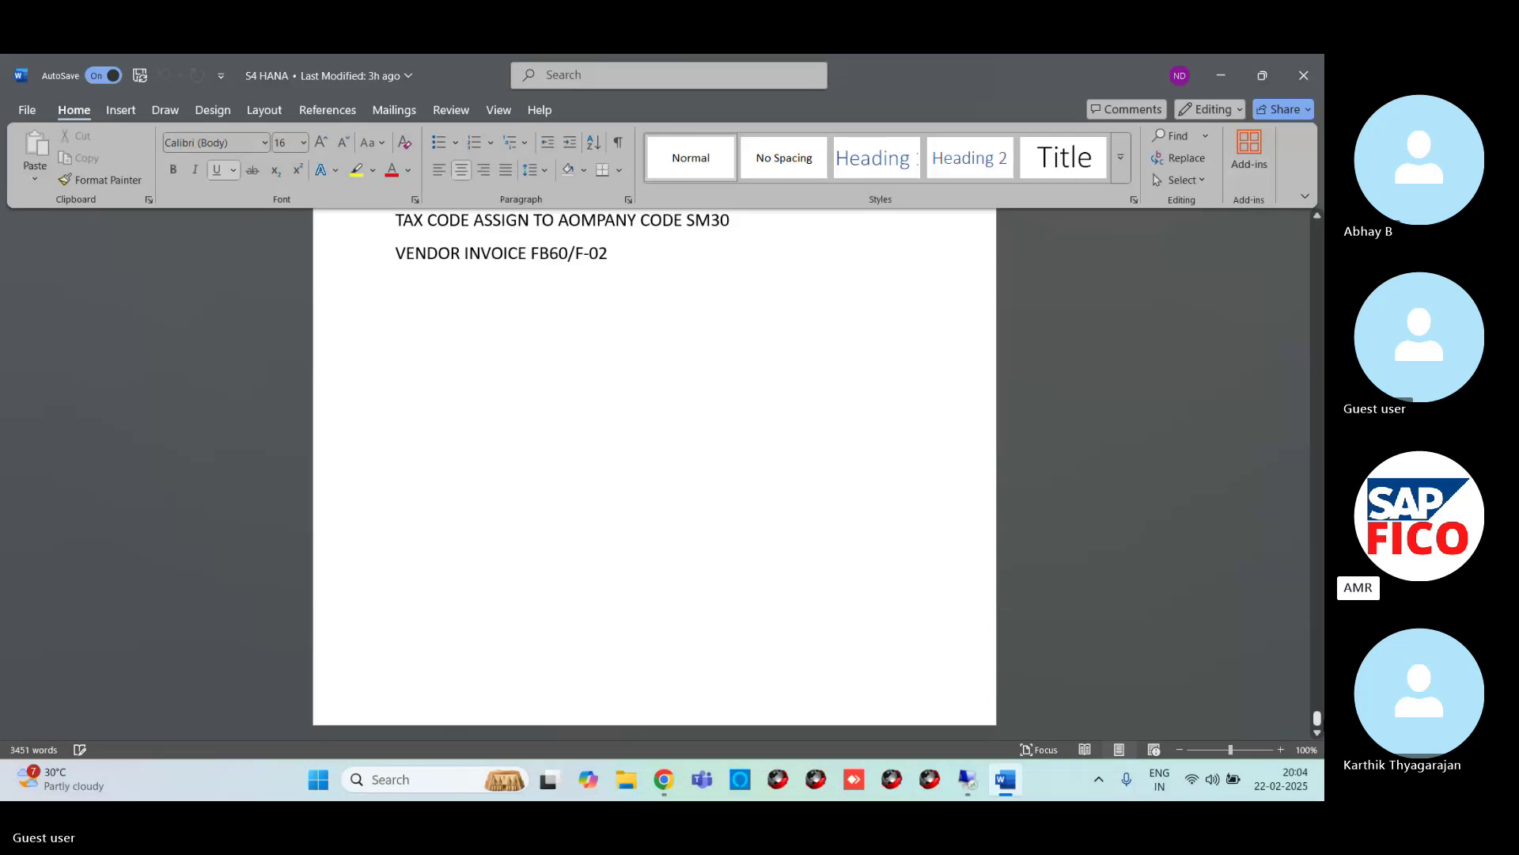
Step: Select the HOUSE BANK CREATION line and dismiss the pop-up advertisement notification
left_click_drag(1319, 718, 1294, 608)
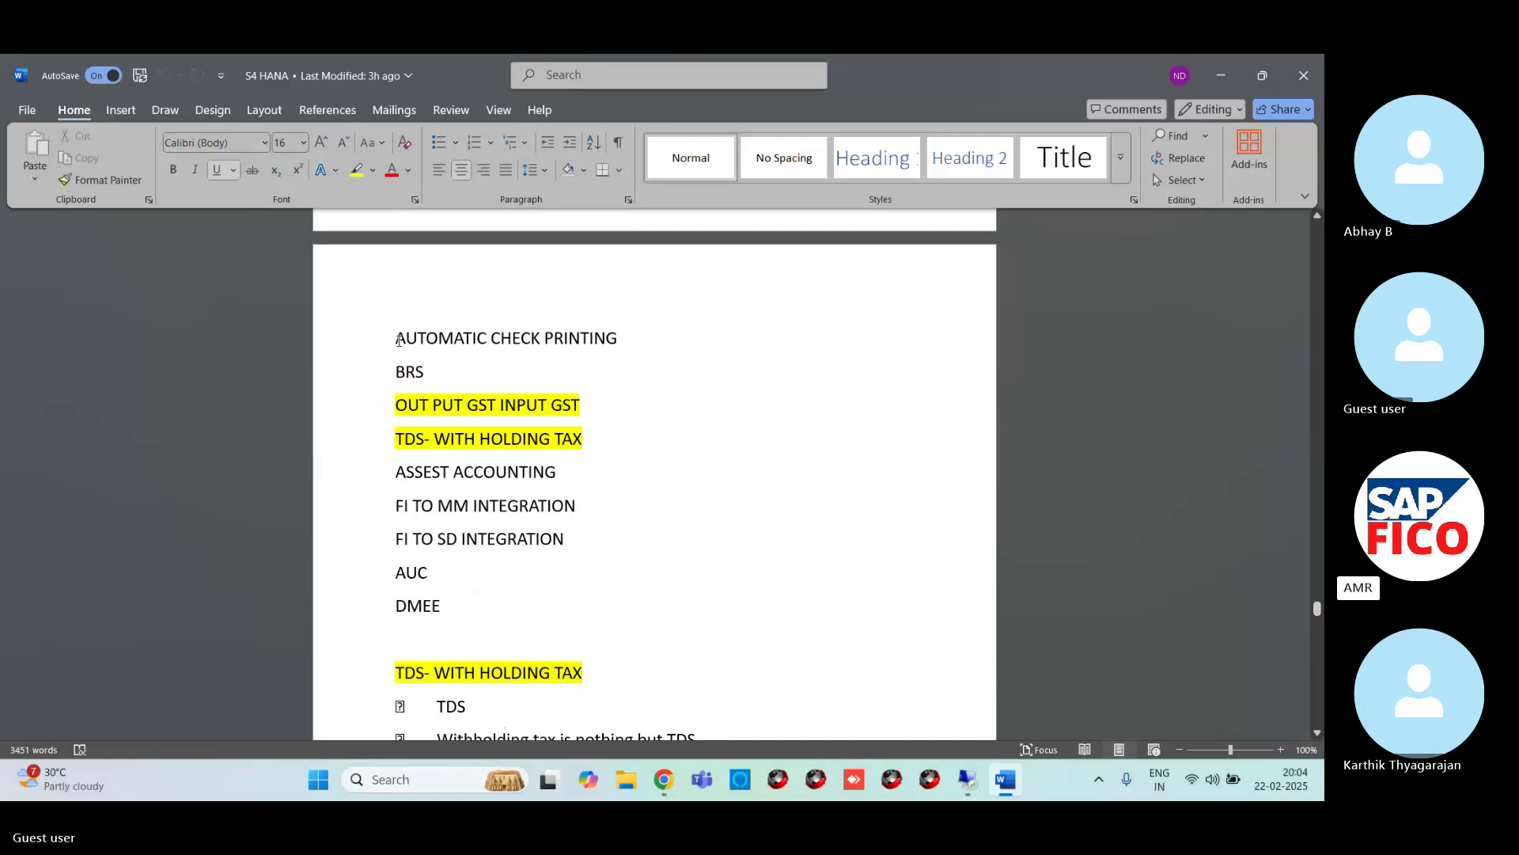
scroll(449, 332, "up", 3)
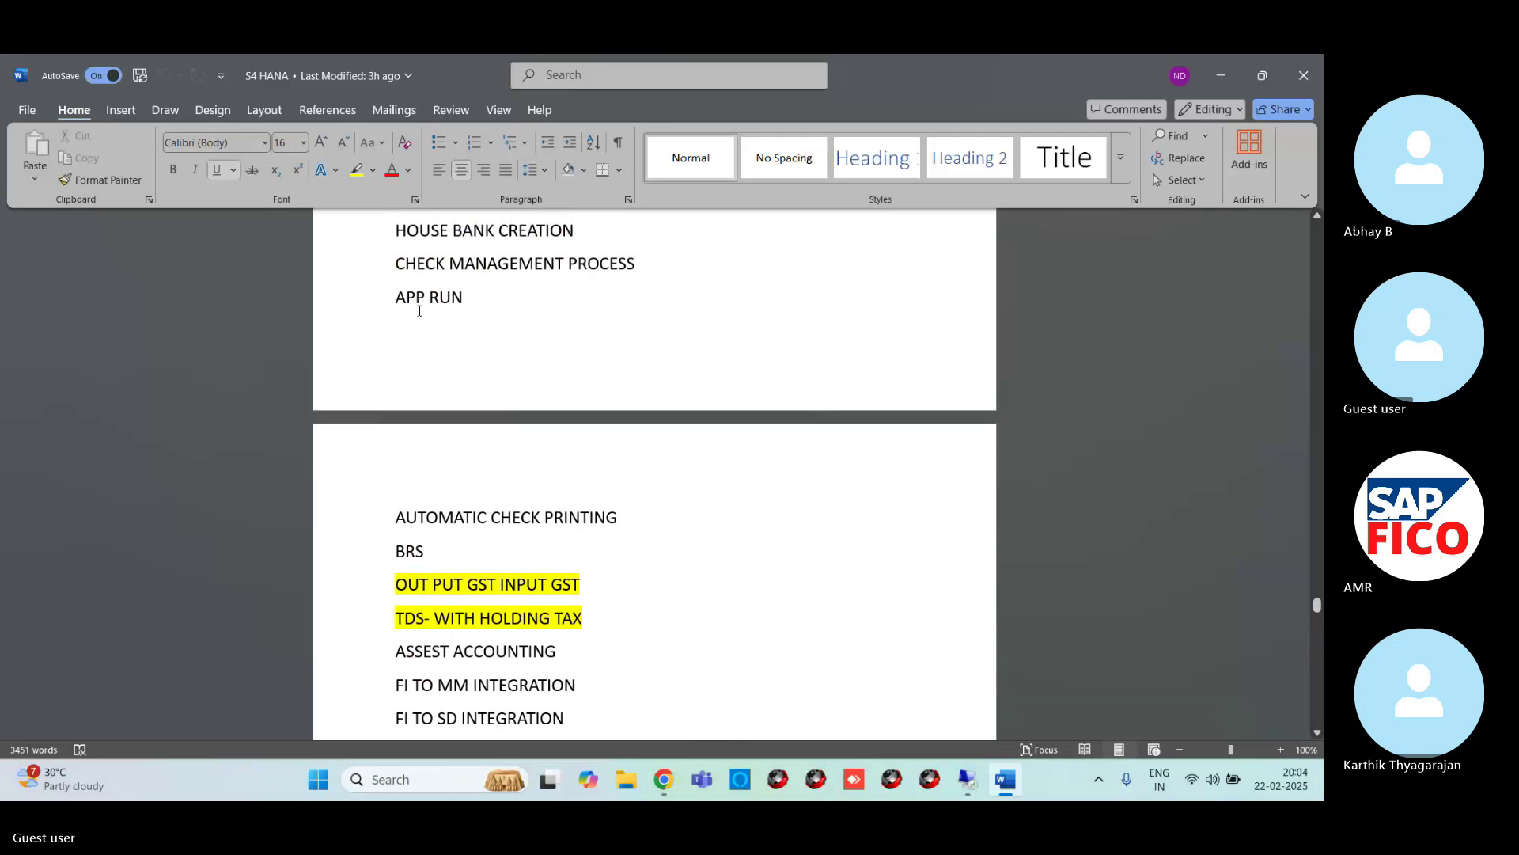
left_click_drag(392, 225, 585, 231)
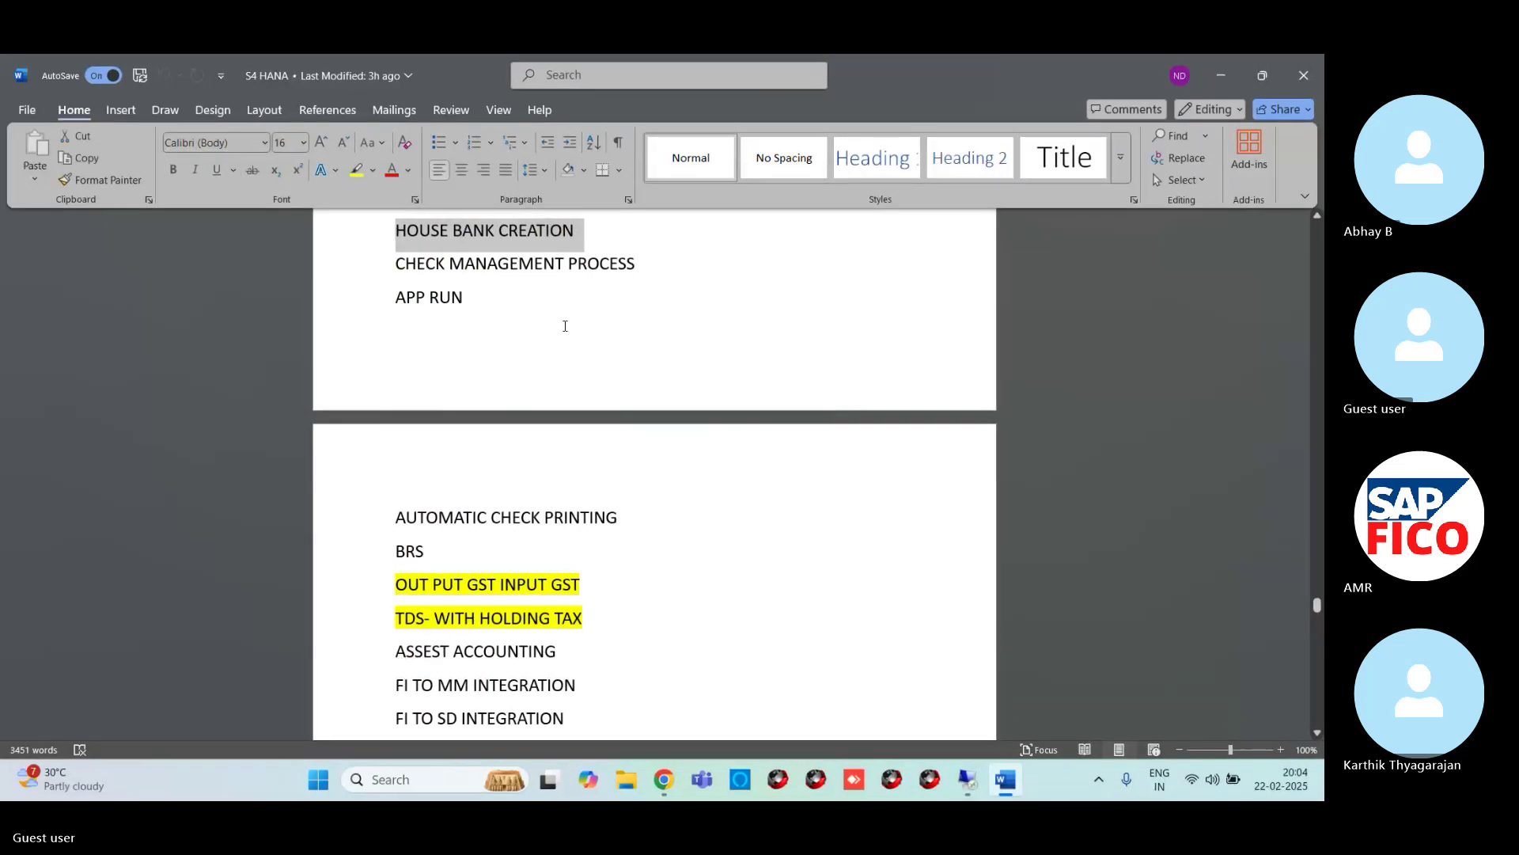
scroll(565, 335, "up", 3)
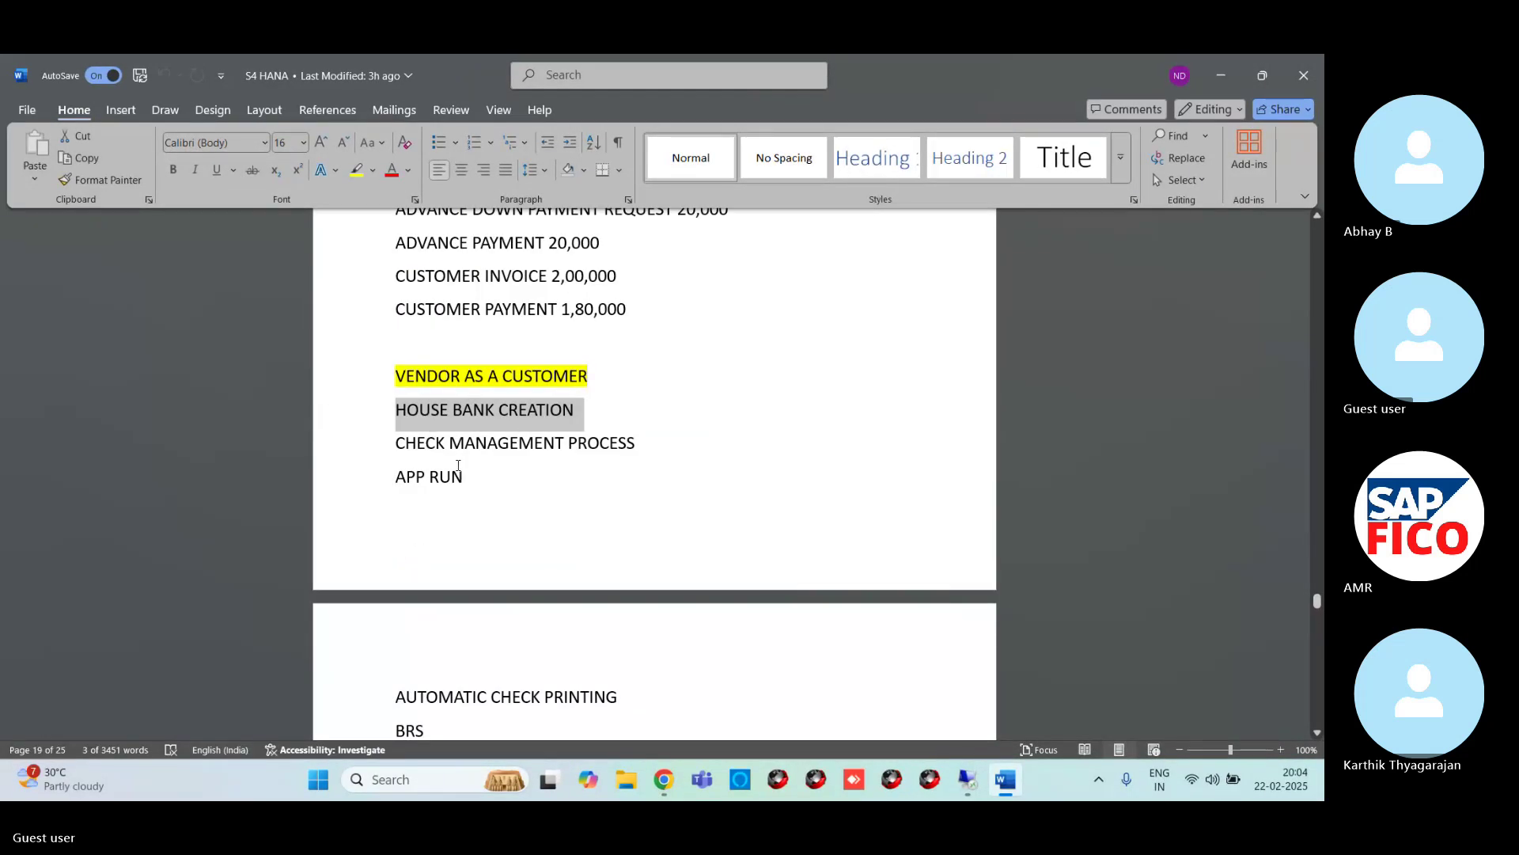
left_click(573, 410)
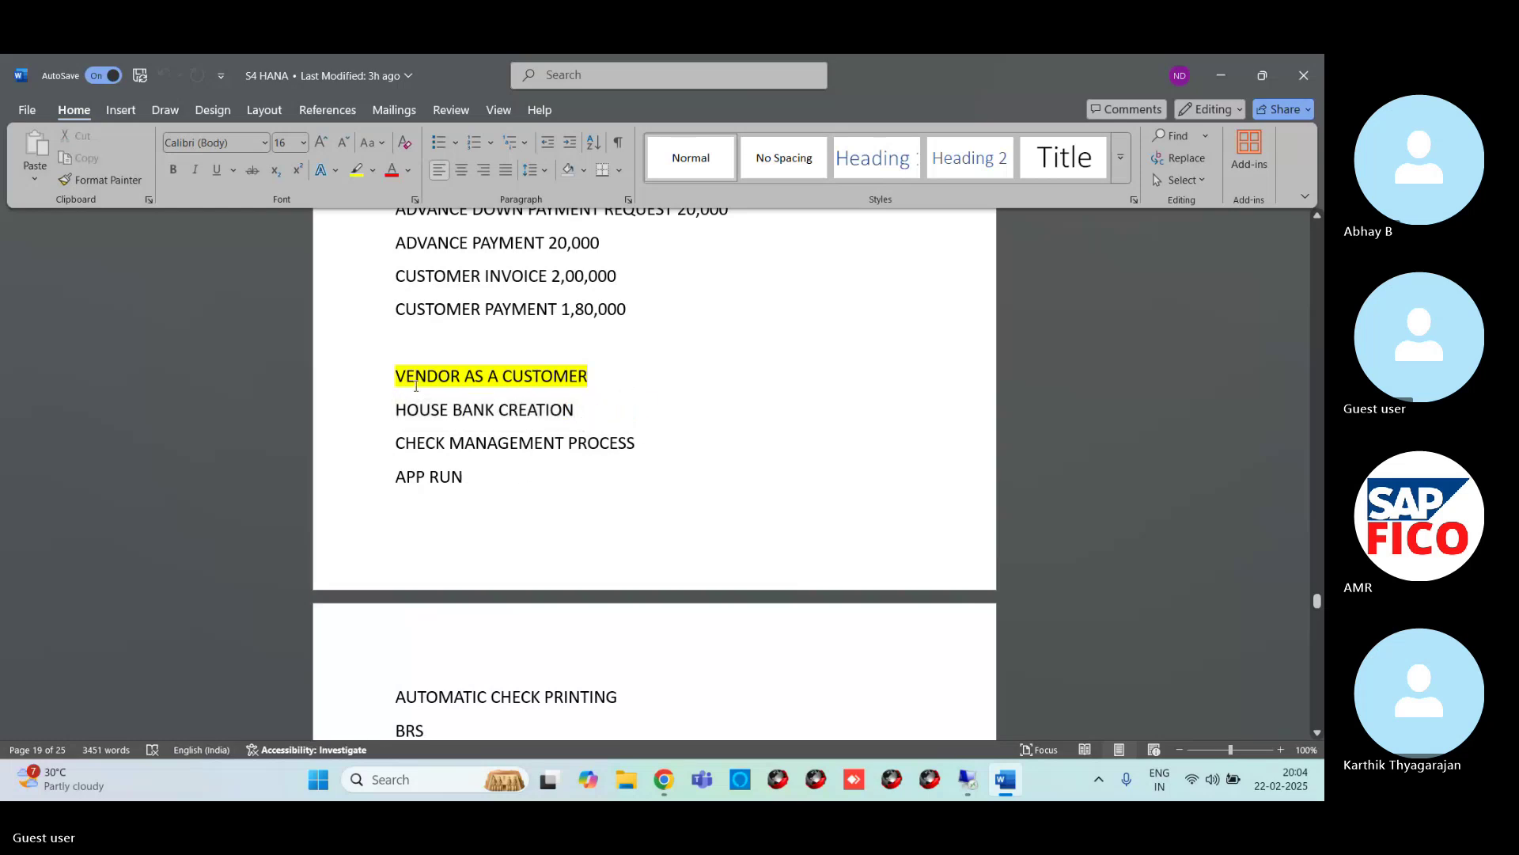
left_click_drag(397, 409, 583, 412)
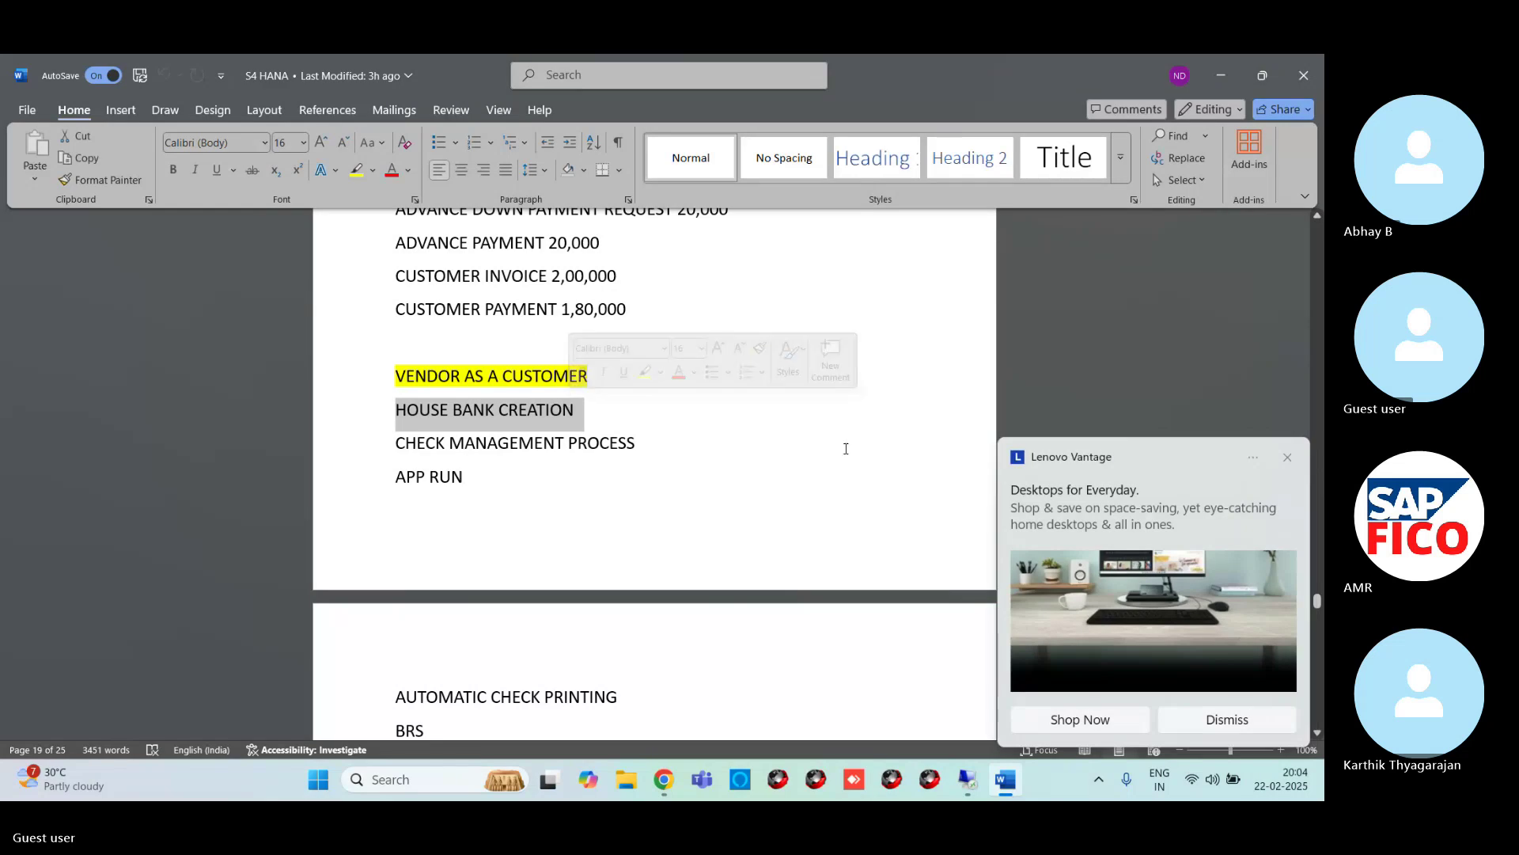
left_click(1288, 458)
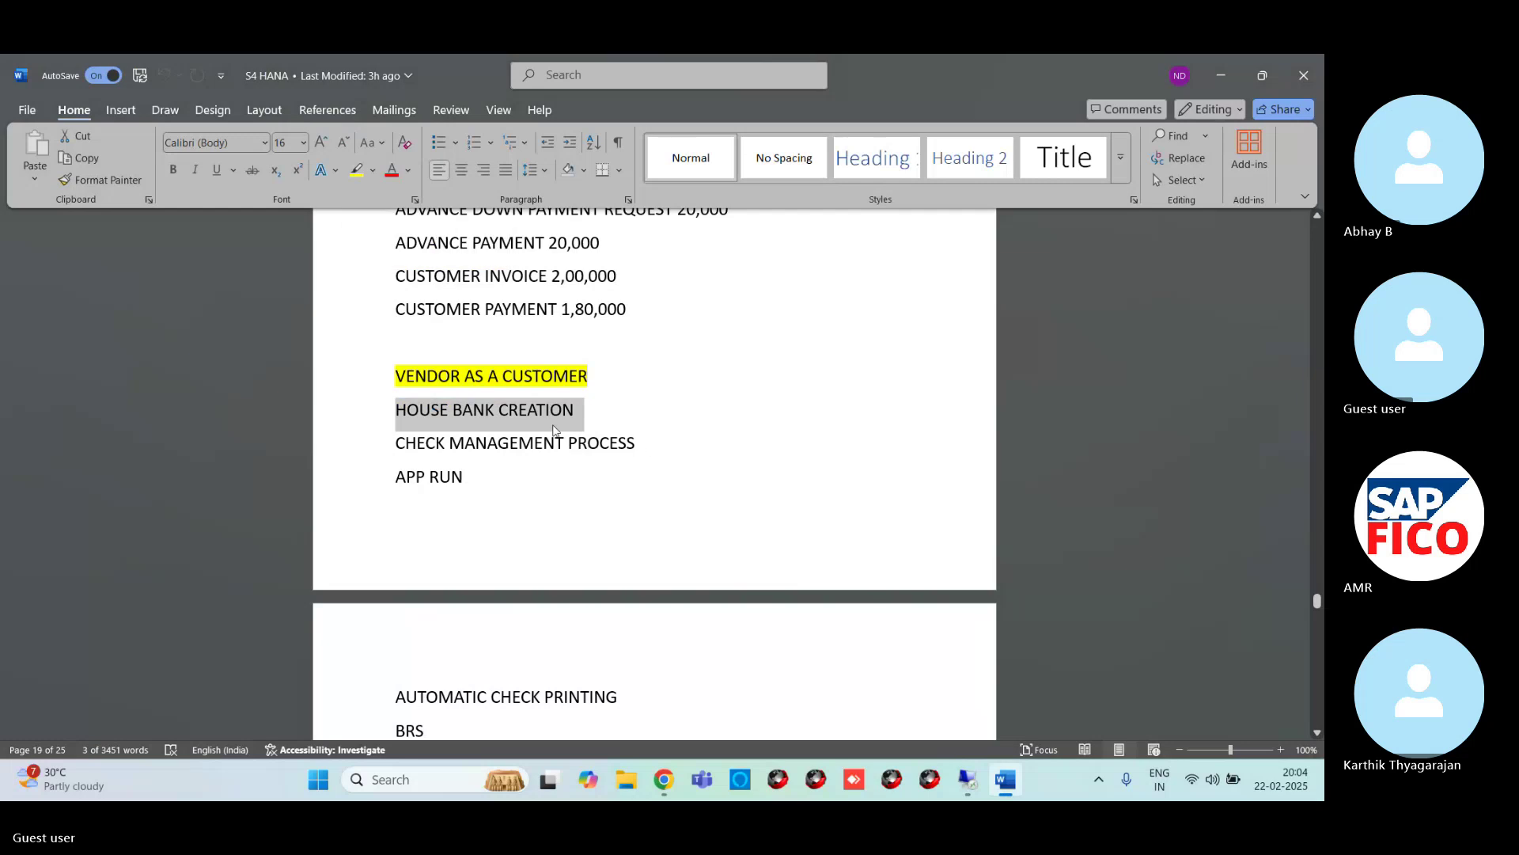
Step: Remove the existing highlight from the HOUSE BANK CREATION line
left_click(356, 169)
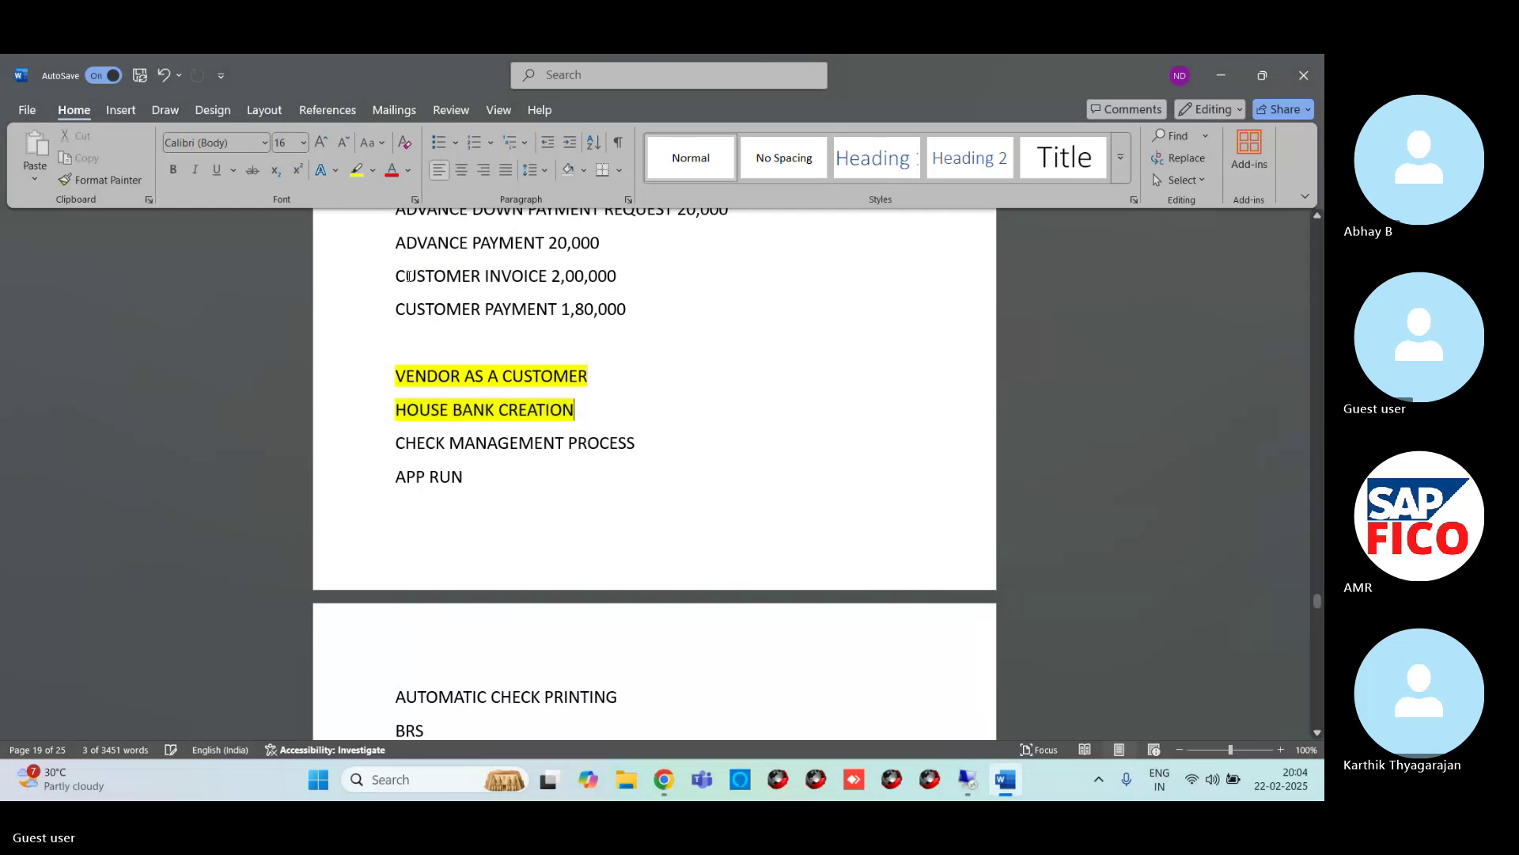
left_click_drag(393, 411, 577, 406)
left_click(575, 410)
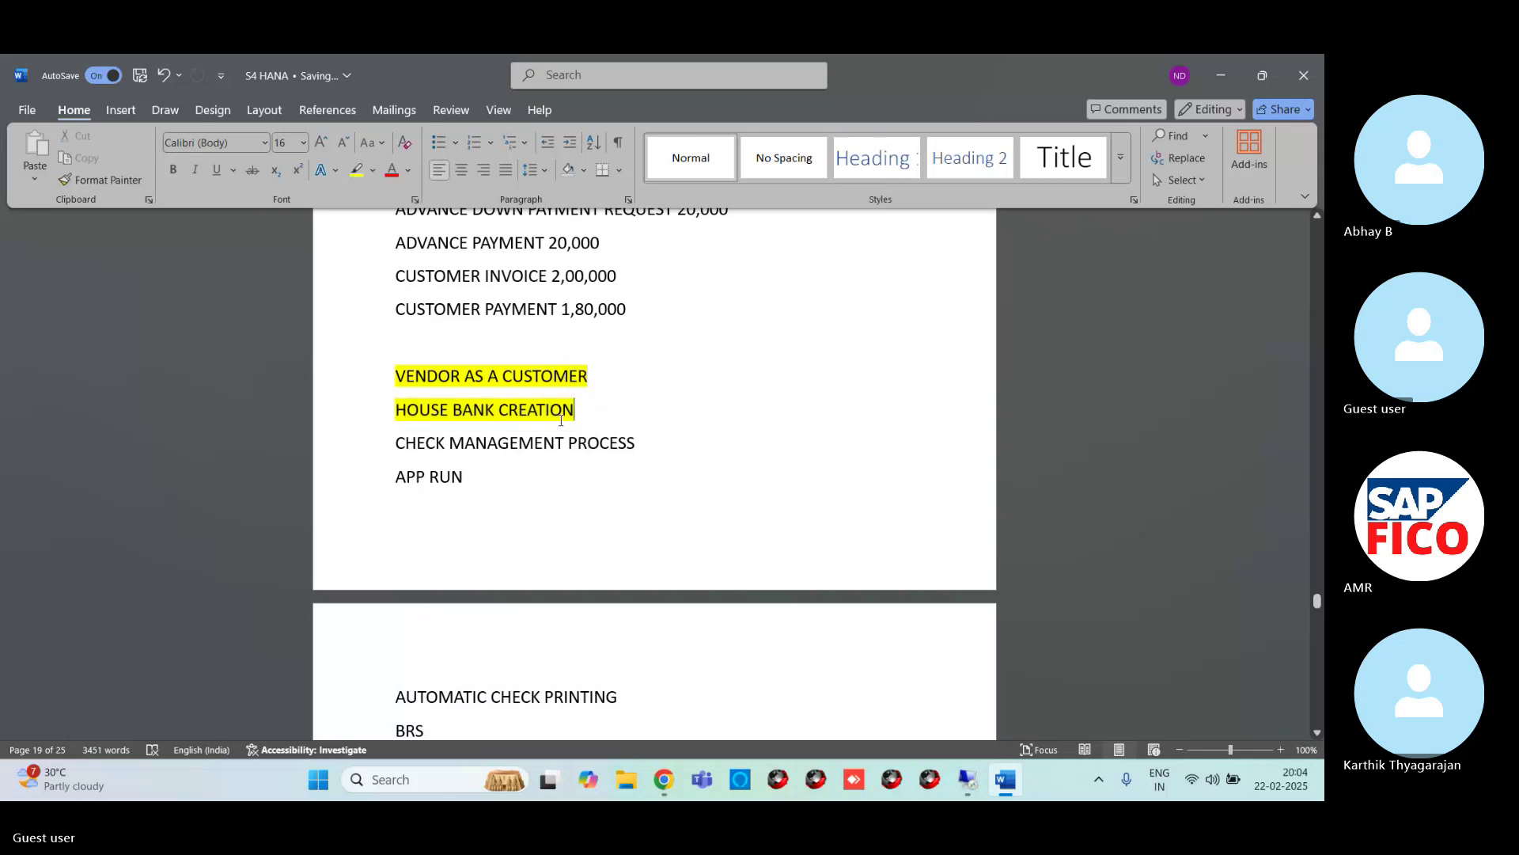
left_click_drag(574, 410, 394, 411)
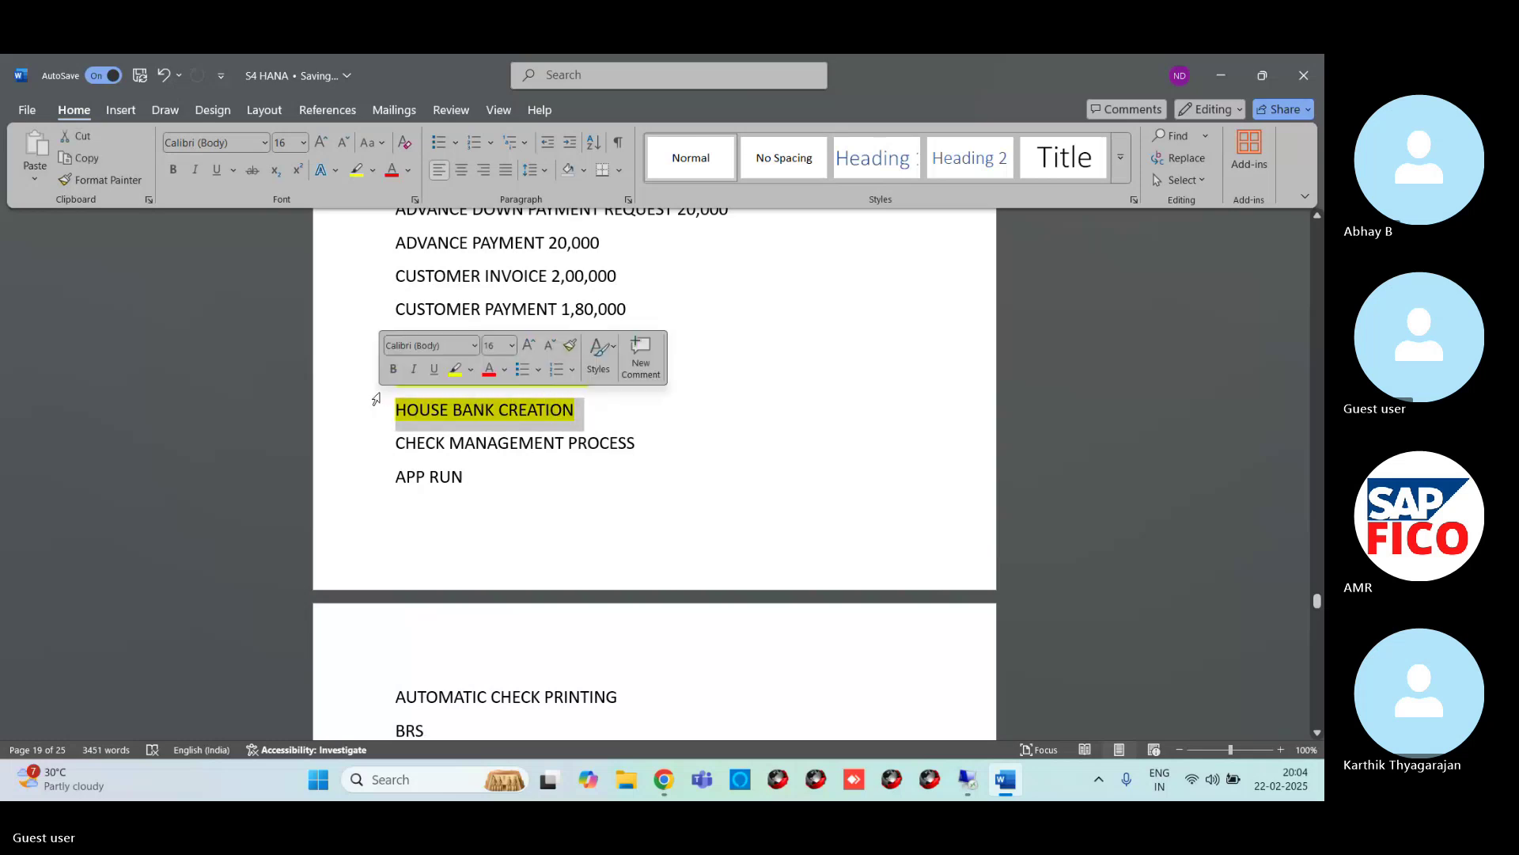
left_click(373, 170)
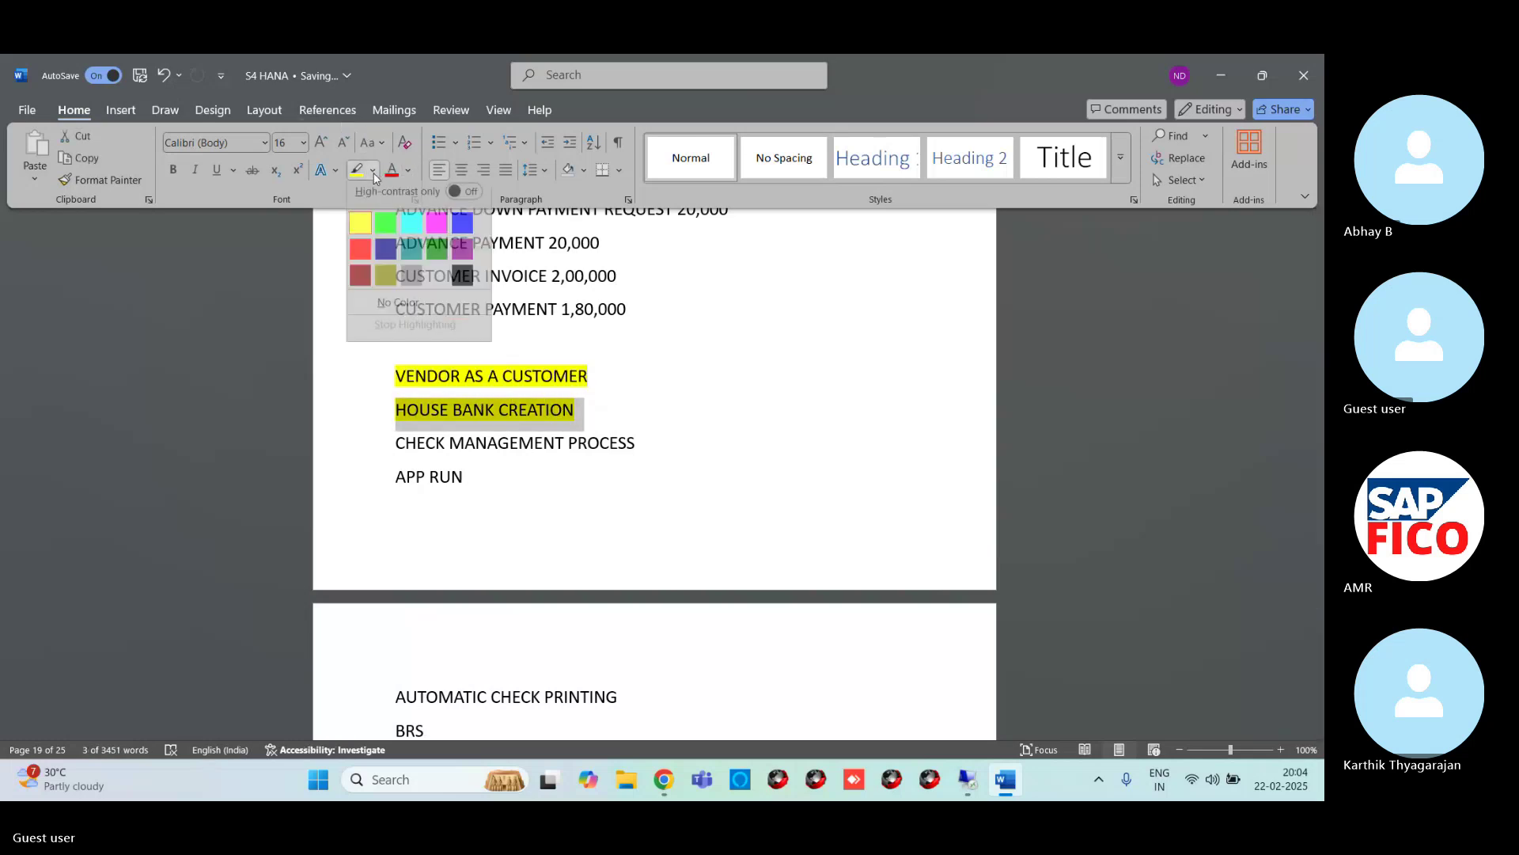
left_click(393, 310)
left_click(689, 530)
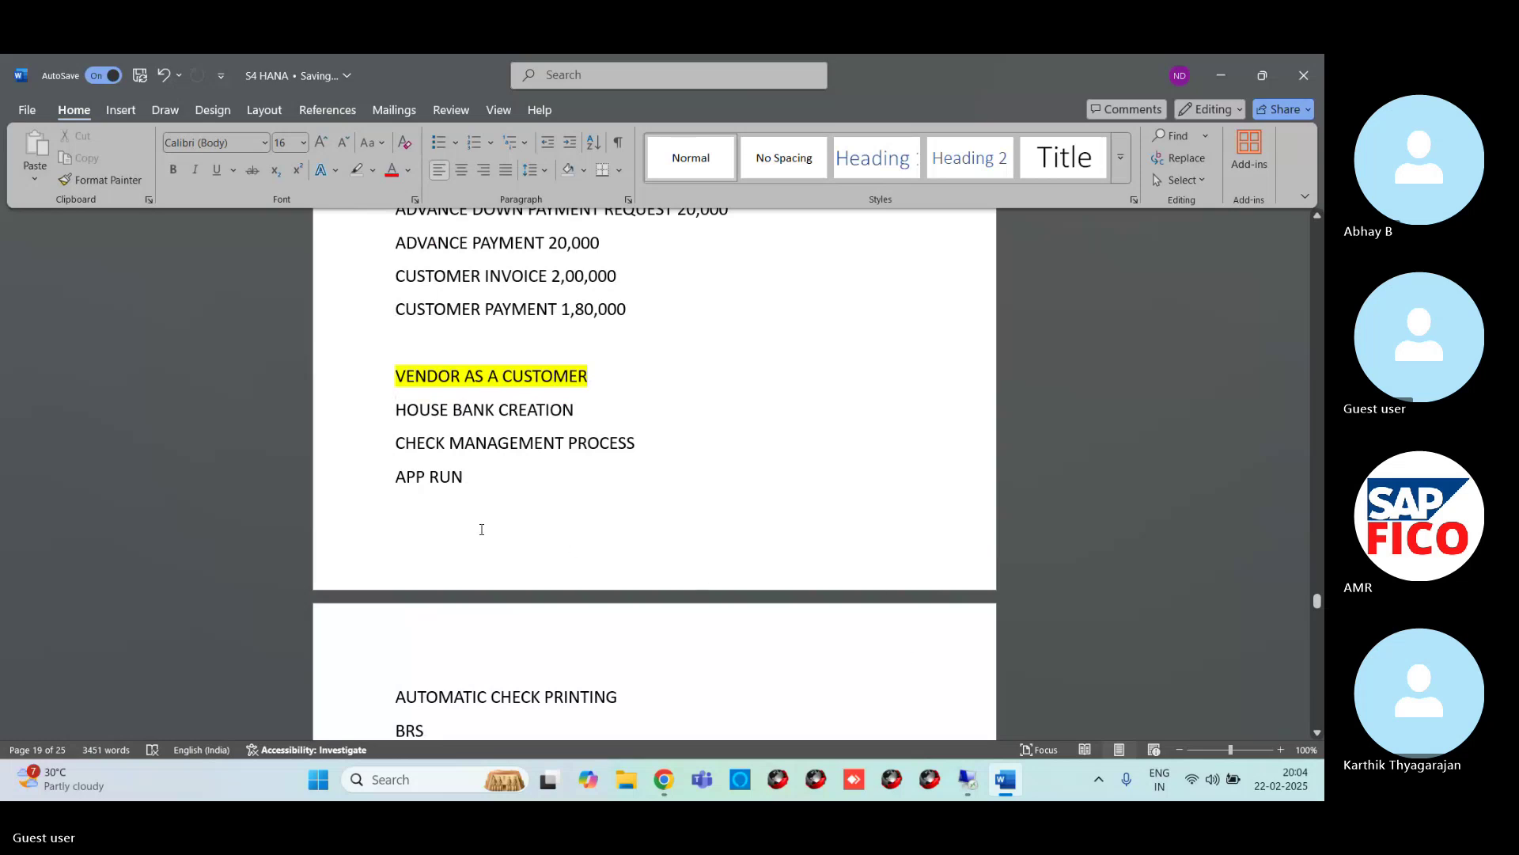
Step: Reapply yellow highlight to HOUSE BANK CREATION and select the whole line
left_click(397, 409)
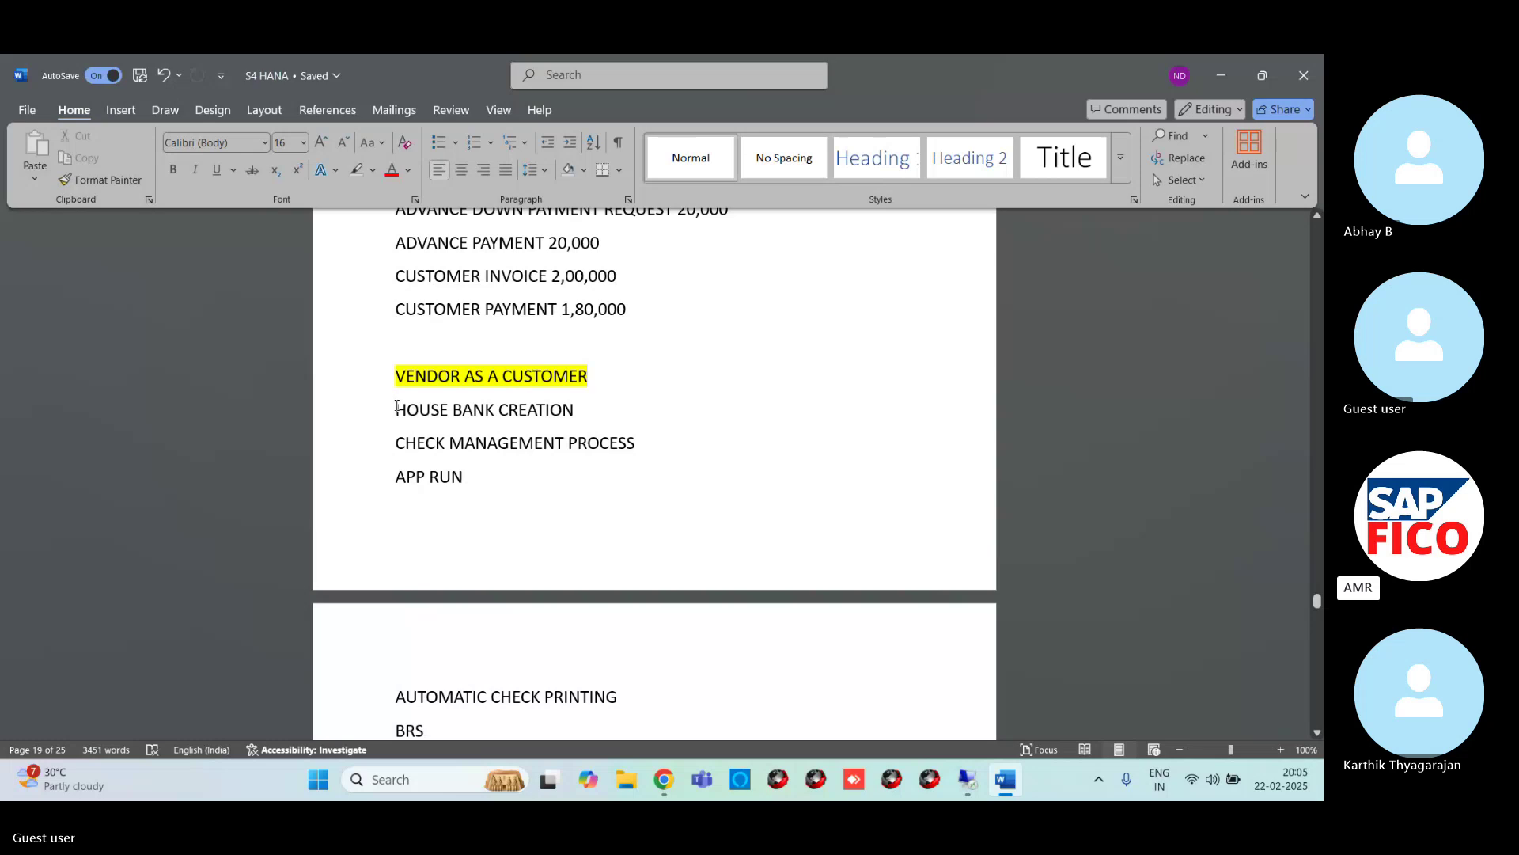
left_click_drag(397, 408, 571, 407)
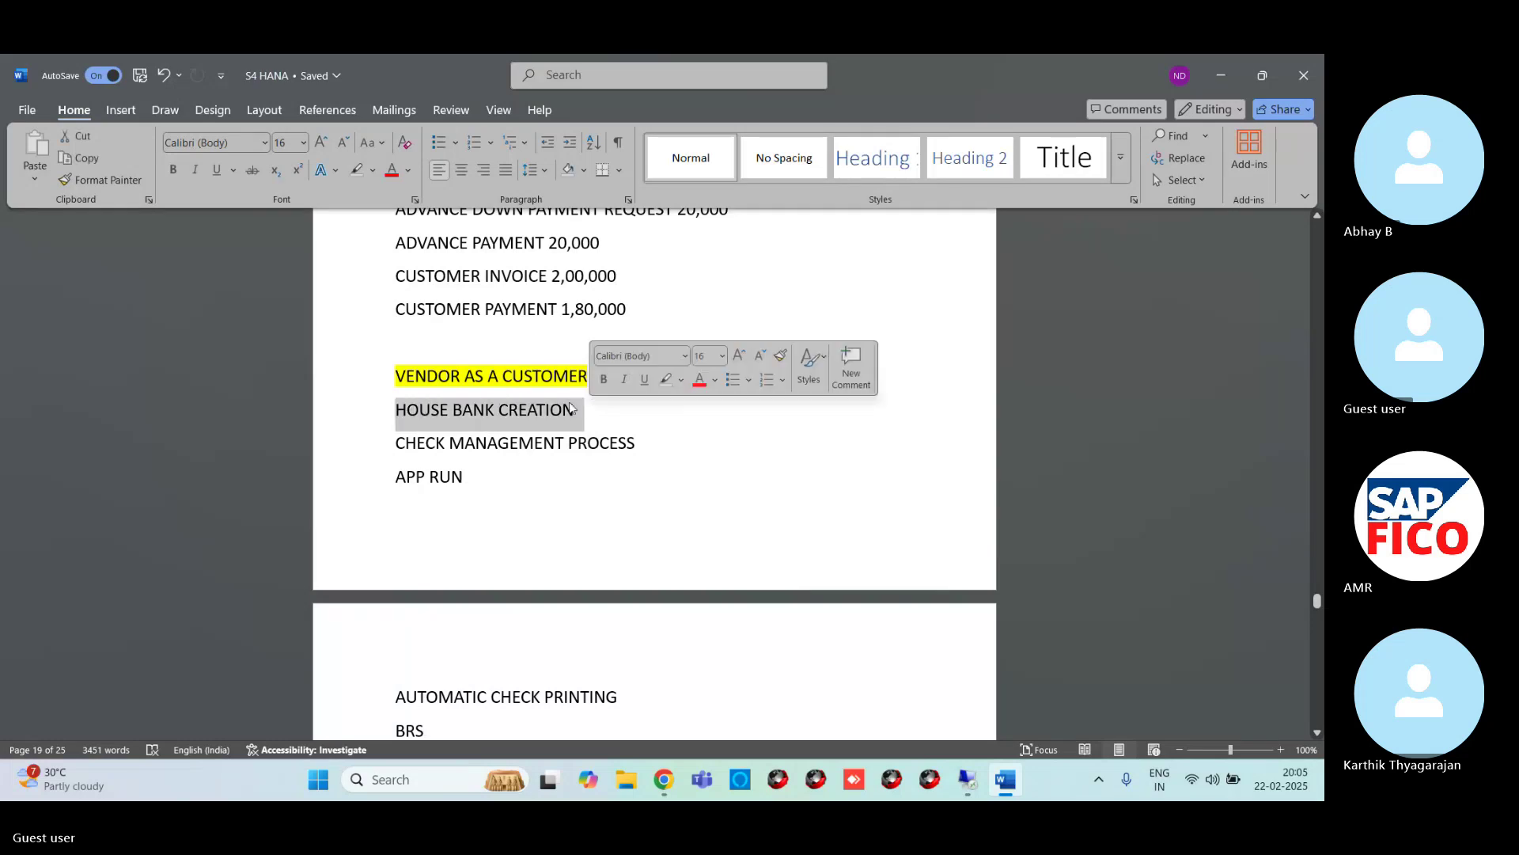
left_click(373, 170)
left_click(360, 227)
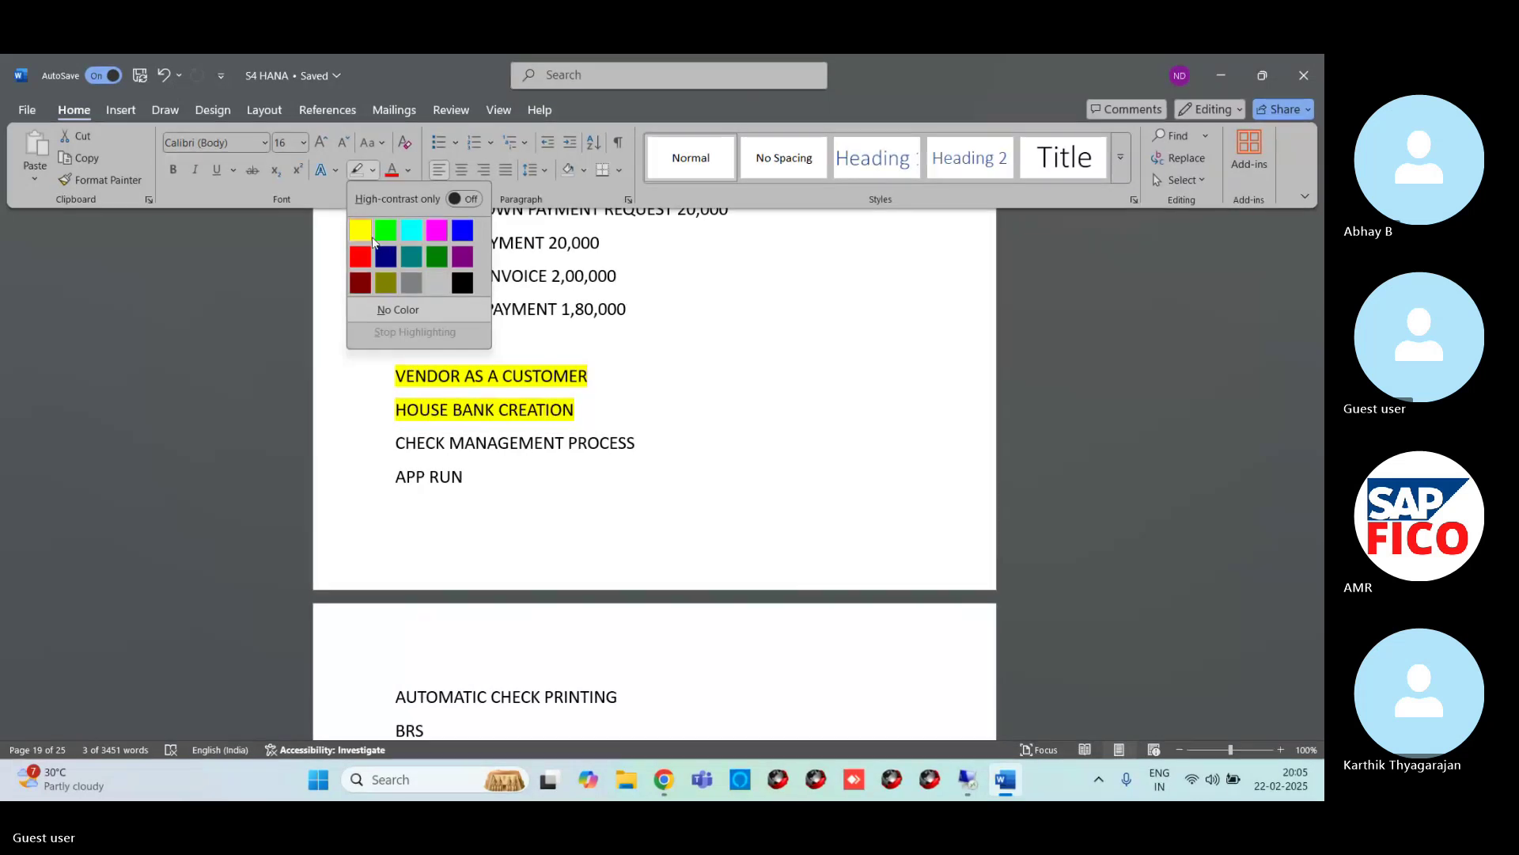
left_click(388, 274)
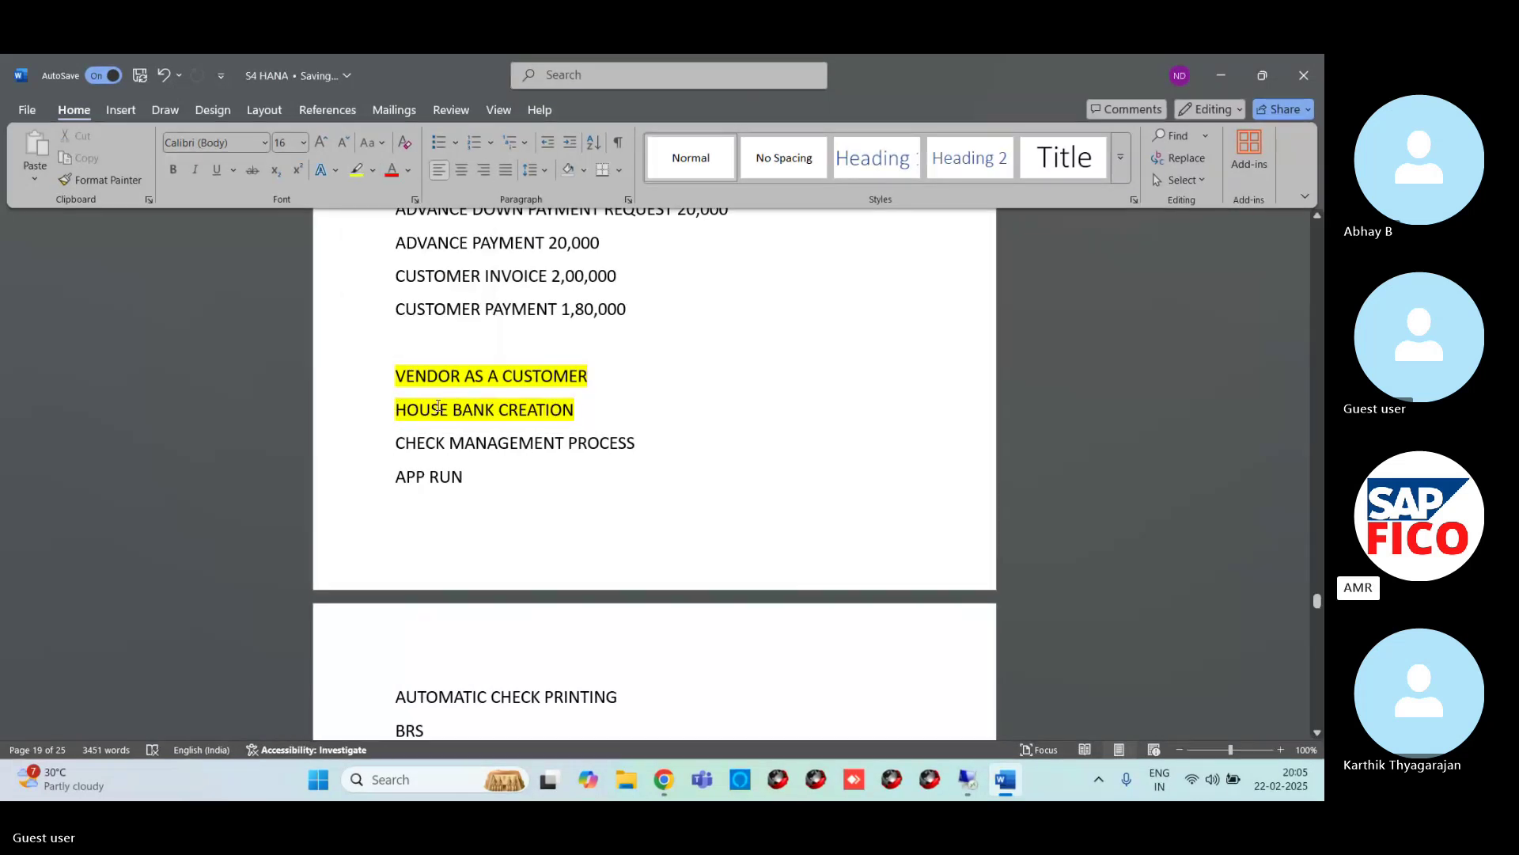
triple_click(556, 401)
key("ctrl+c")
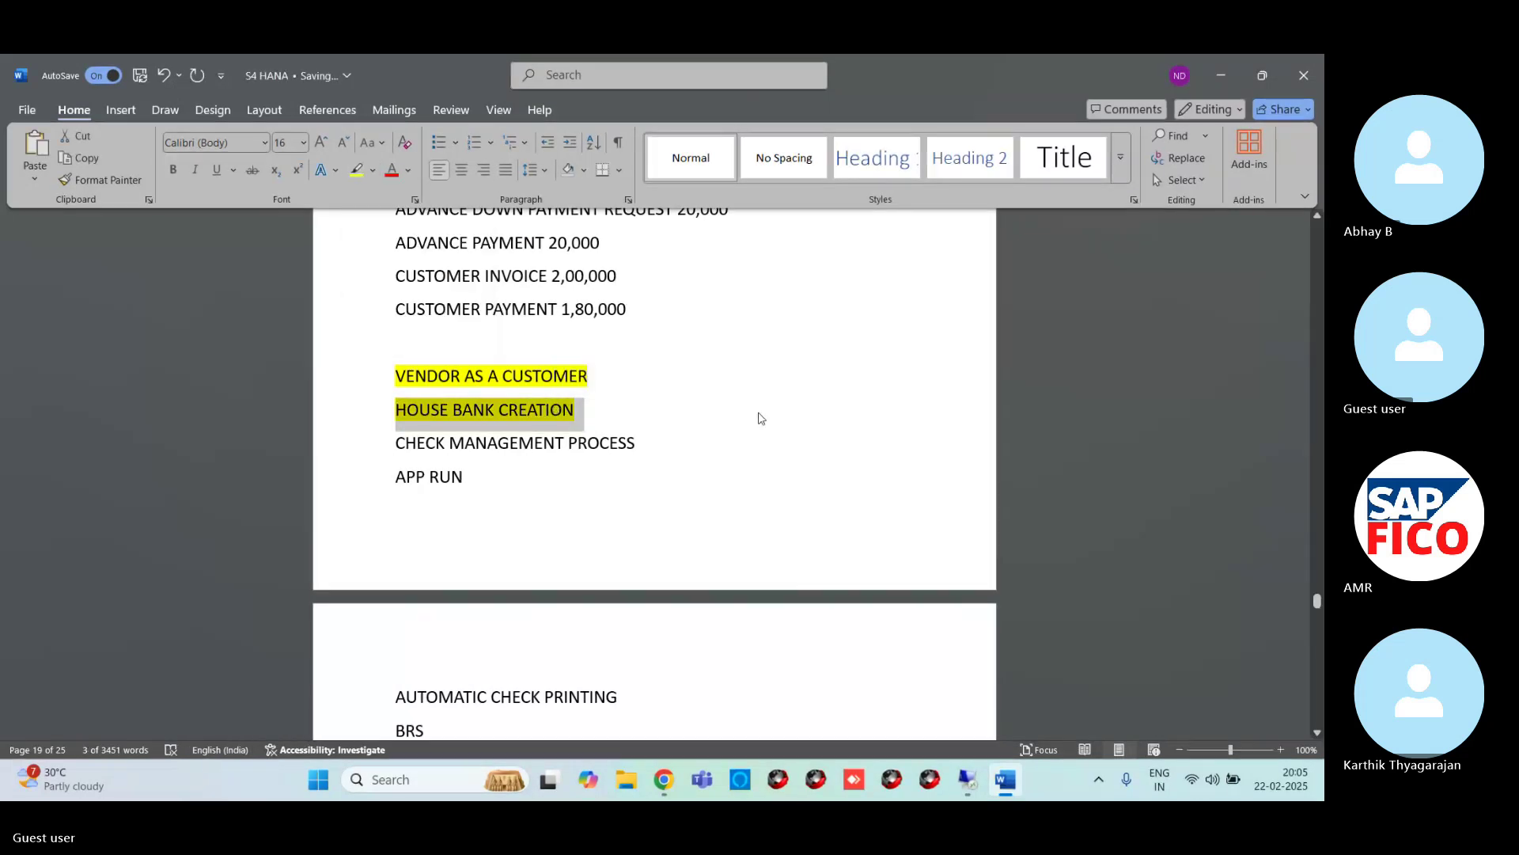
scroll(752, 413, "up", 2)
scroll(744, 411, "down", 4)
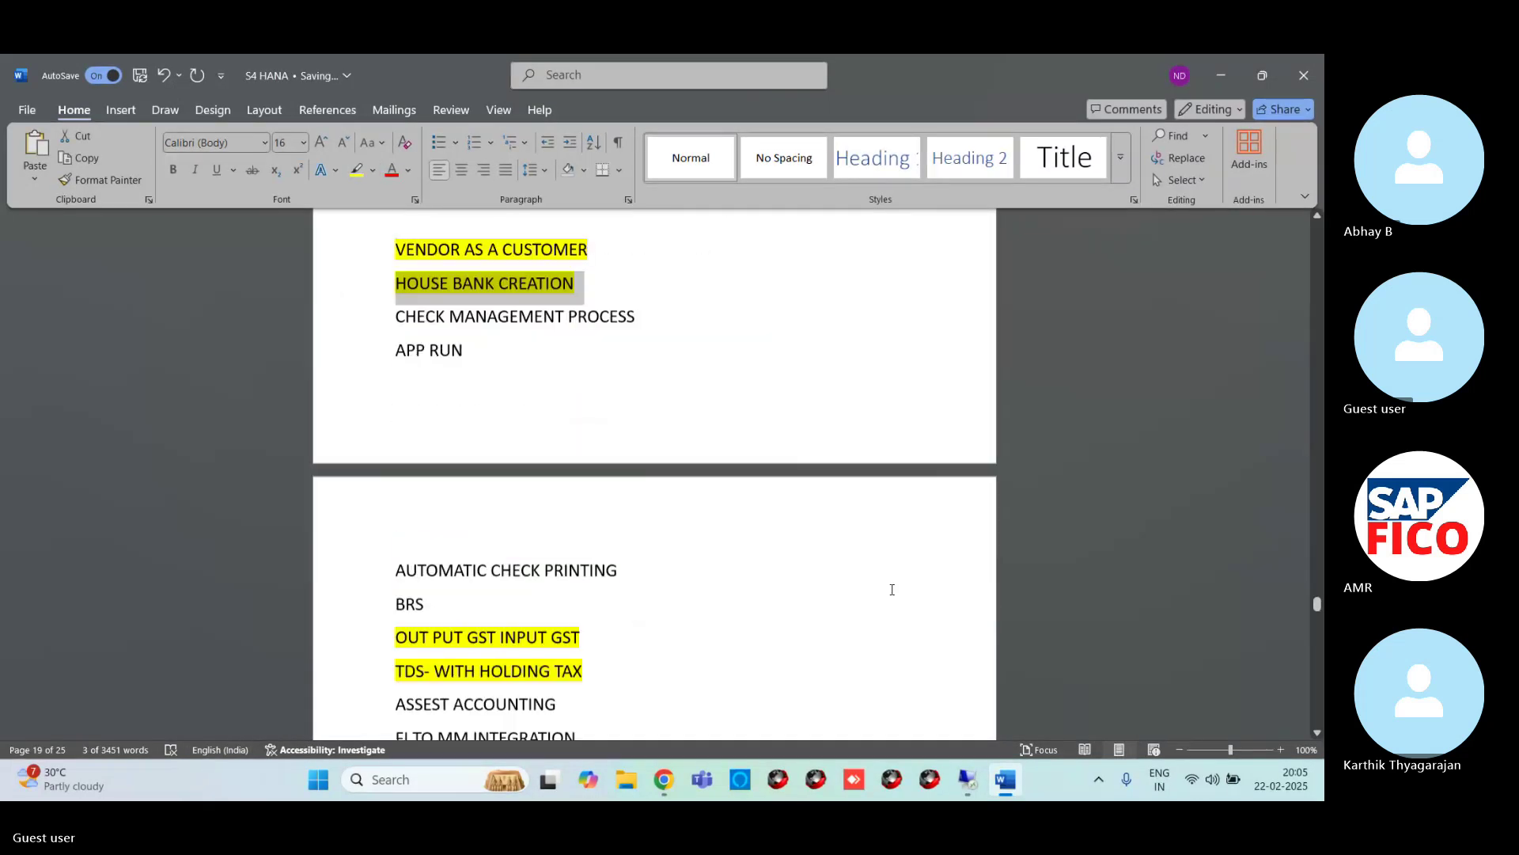
Step: Paste the HOUSE BANK CREATION heading on the empty line after VENDOR INVOICE FB60/F-02
left_click(1316, 733)
left_click(1318, 734)
left_click(1318, 734)
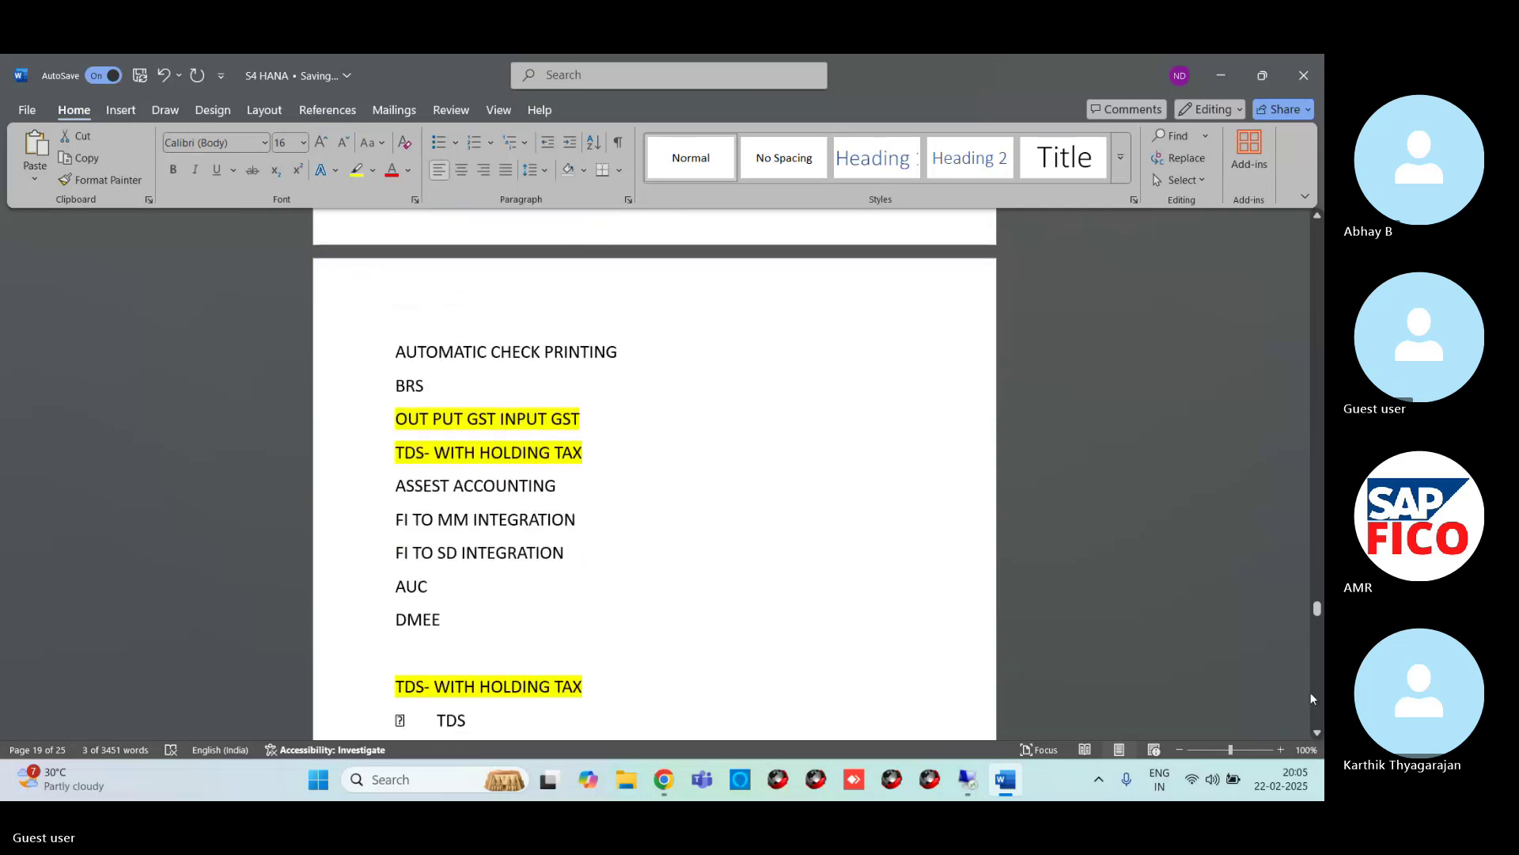
left_click_drag(1317, 619, 1317, 722)
left_click(612, 316)
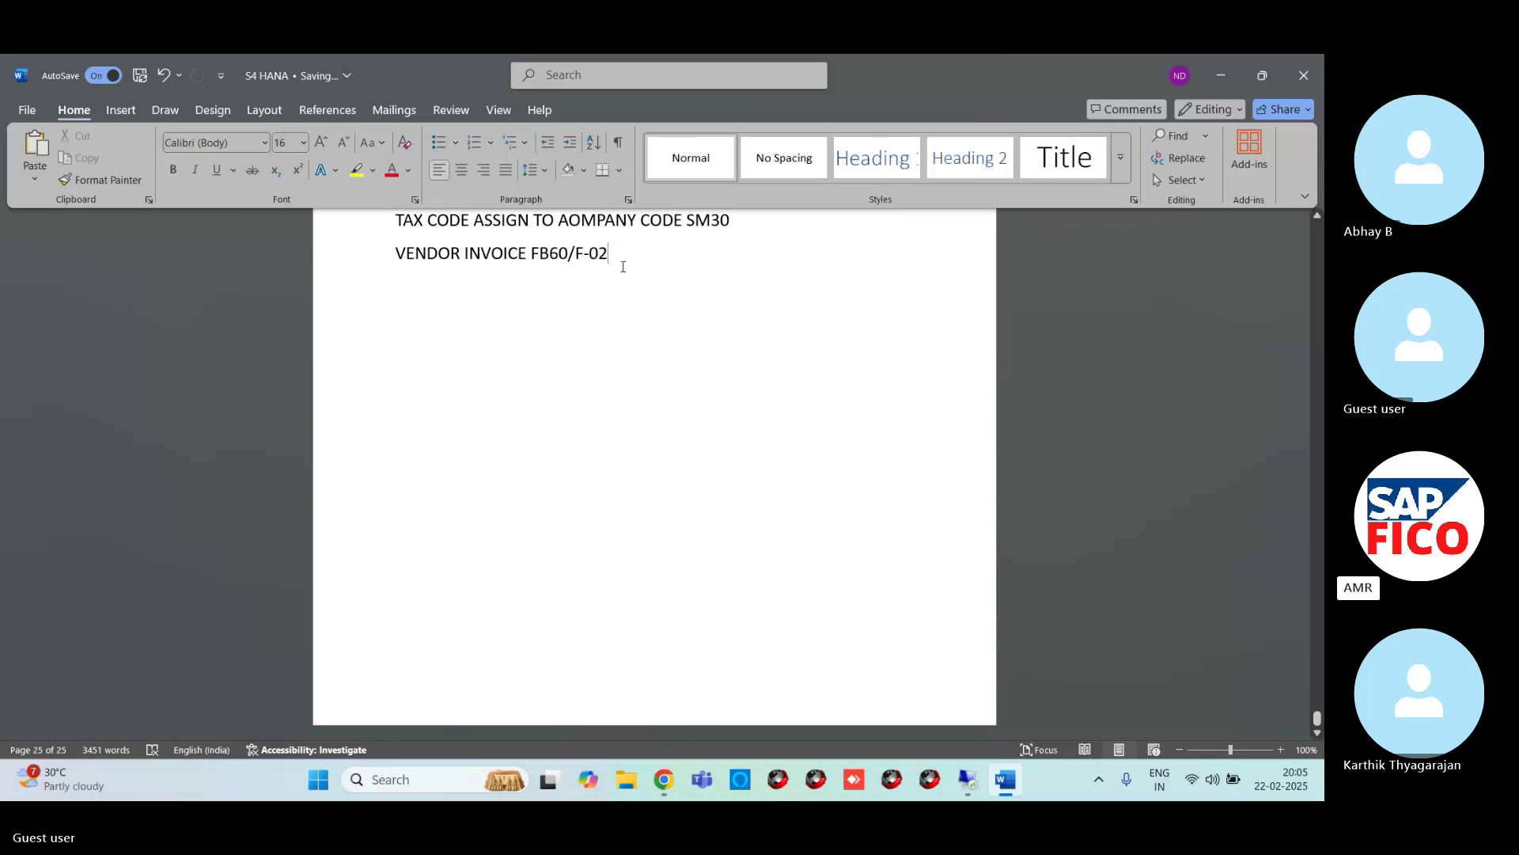
key("ctrl+v")
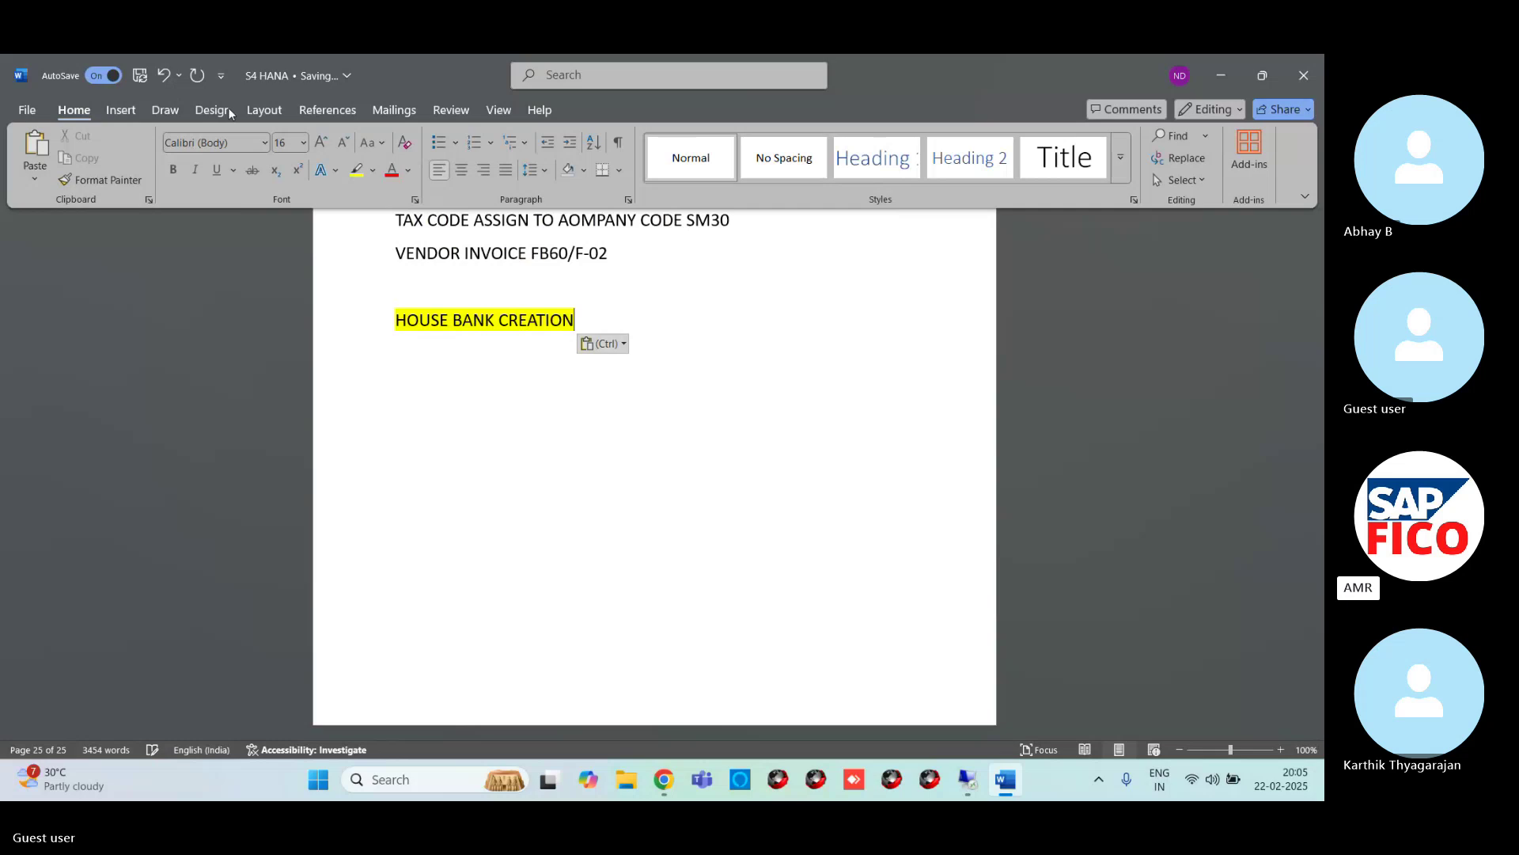
left_click(167, 109)
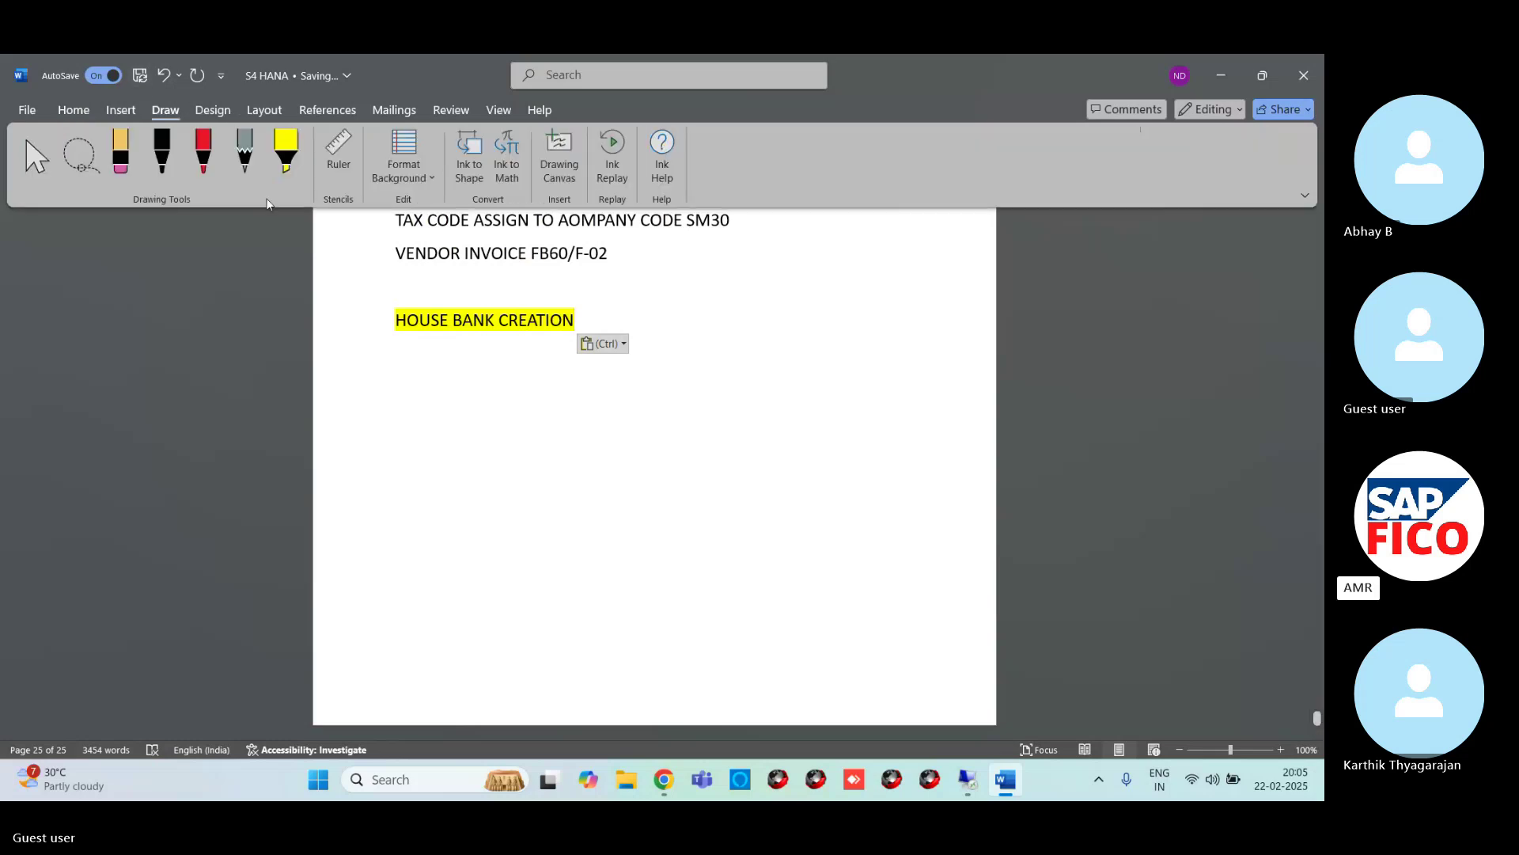
left_click(519, 449)
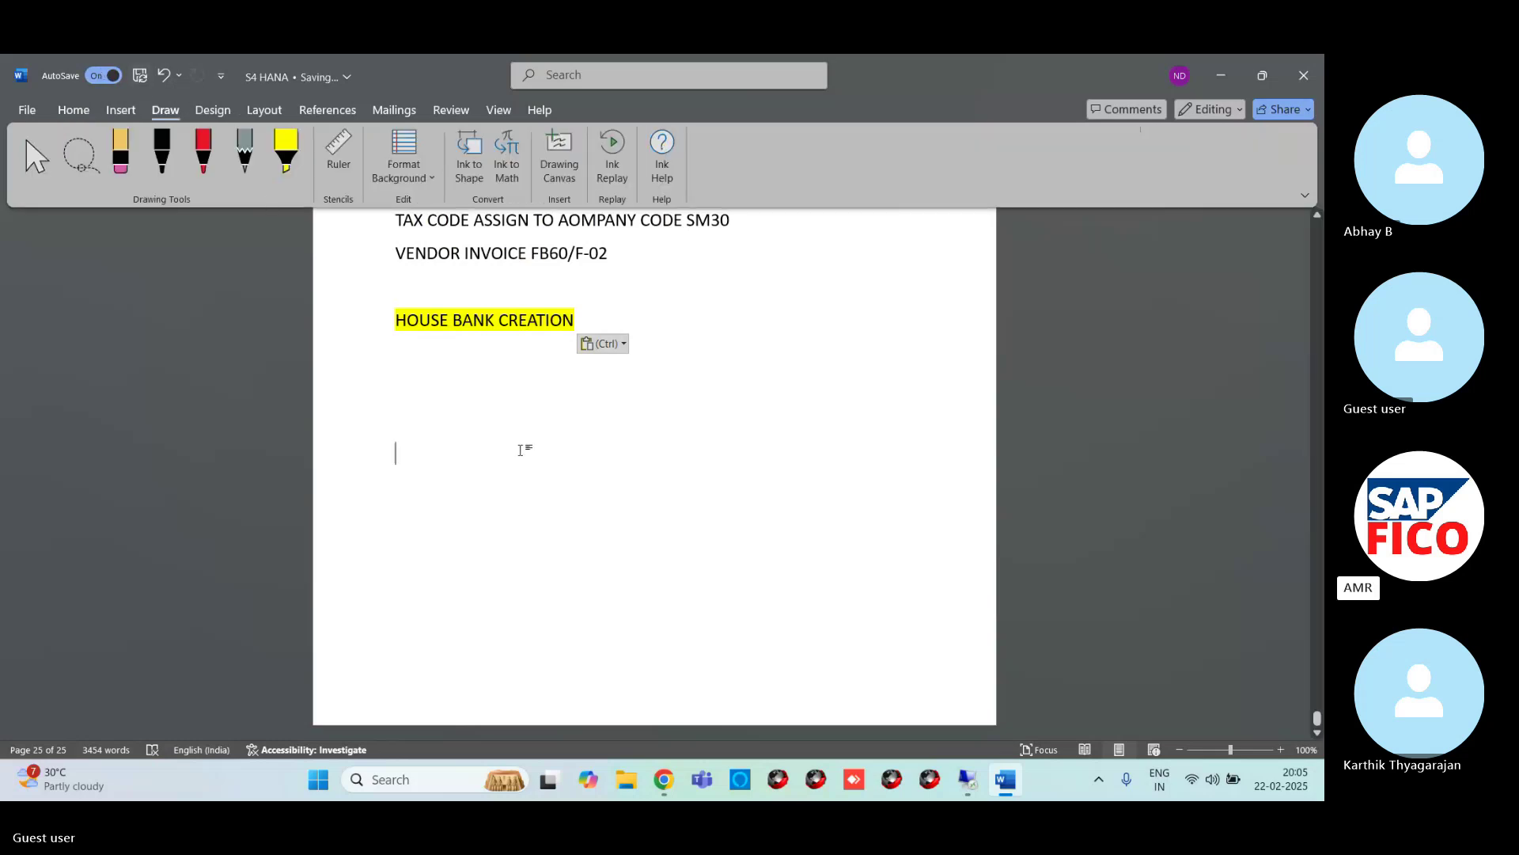
left_click(74, 109)
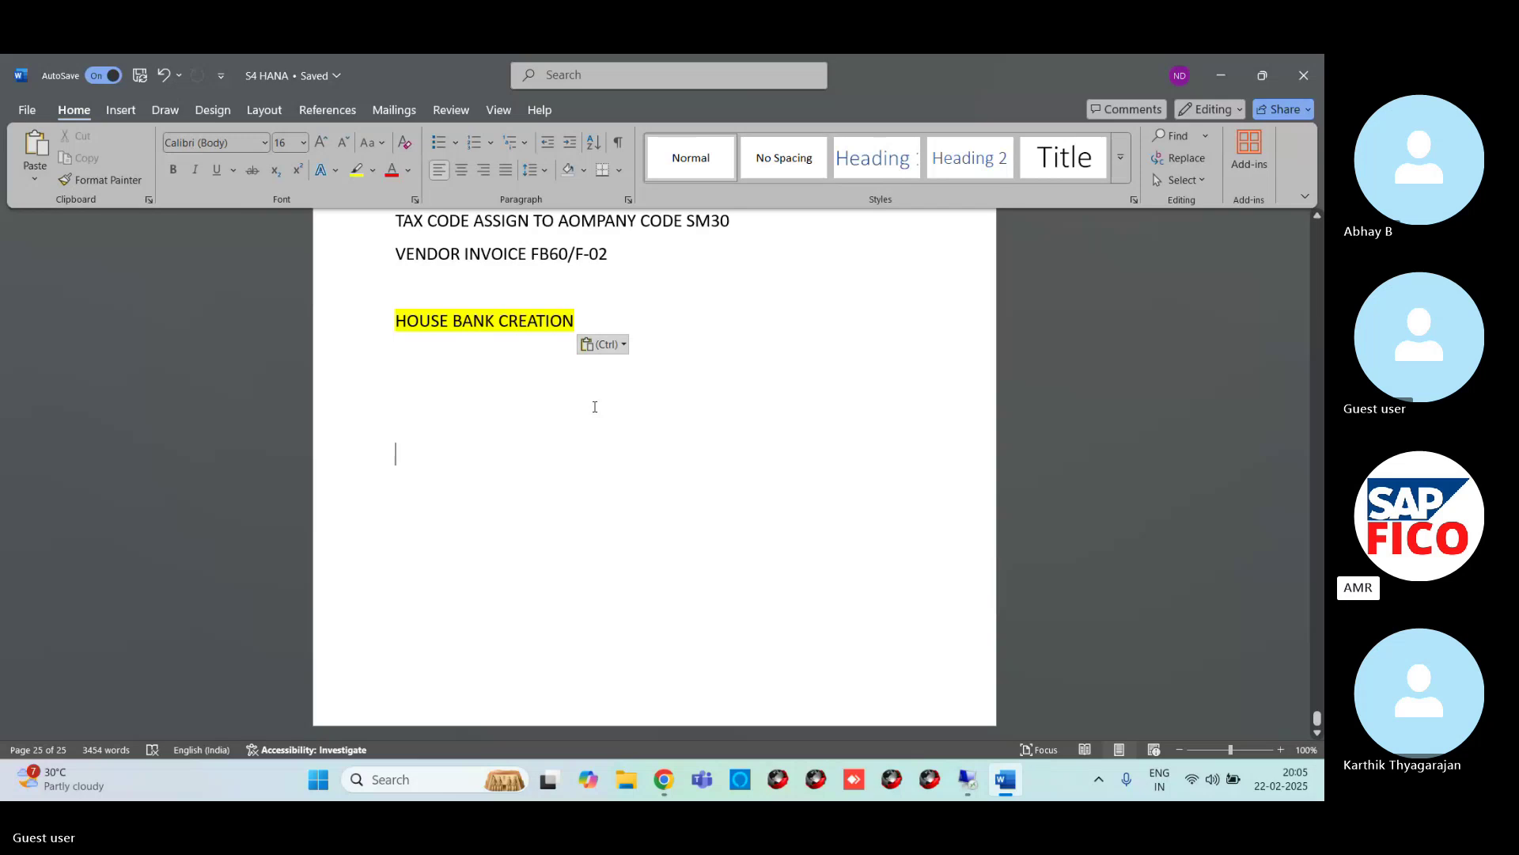
Step: Type 'Create GL Accounts FS00' on a new line under the HOUSE BANK CREATION heading
left_click(589, 324)
key("Return")
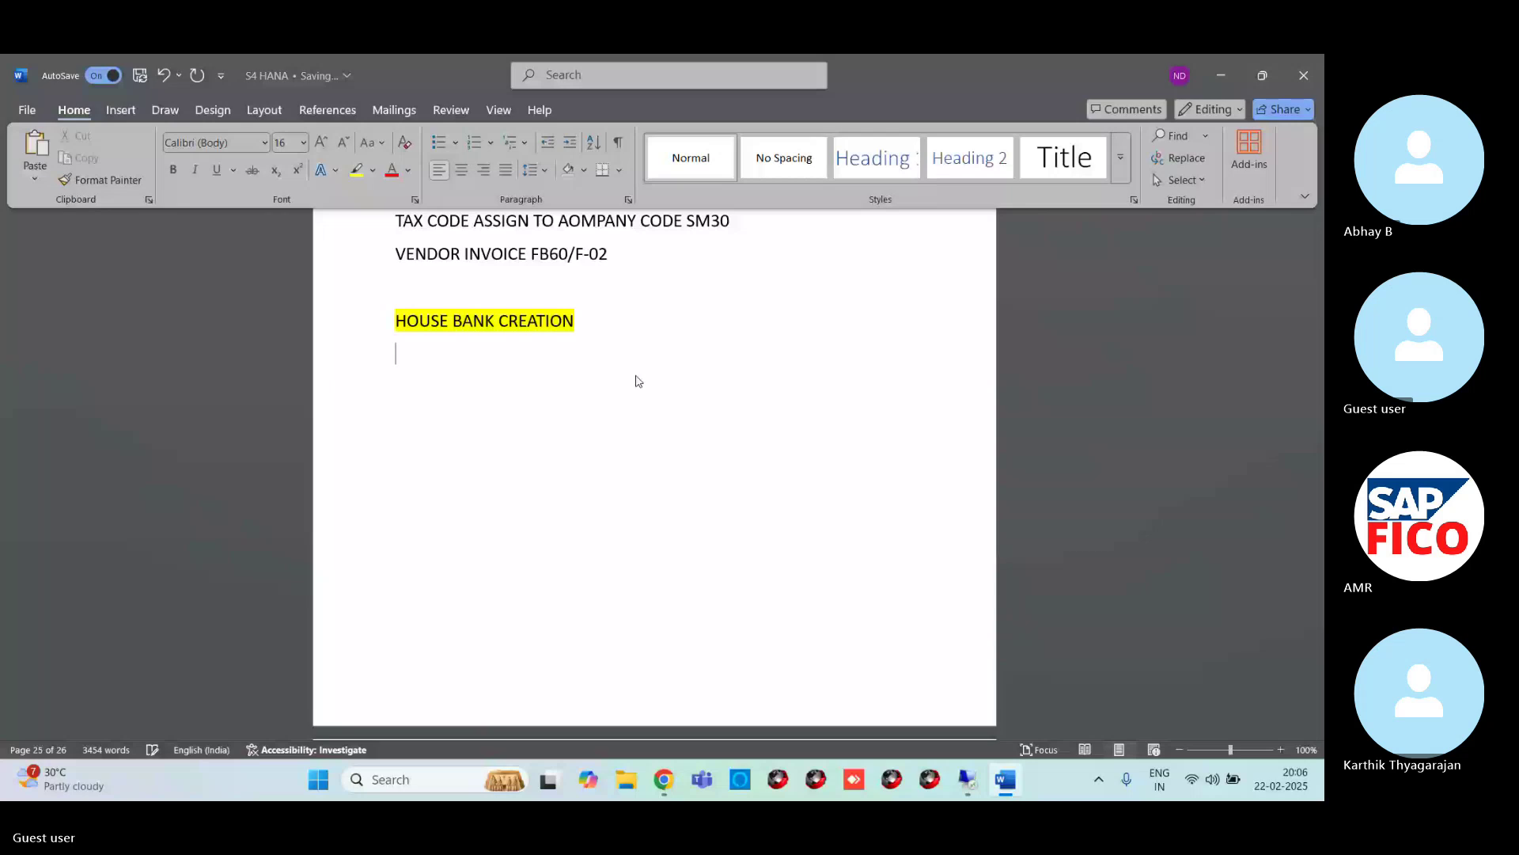
type("Create g")
key("BackSpace")
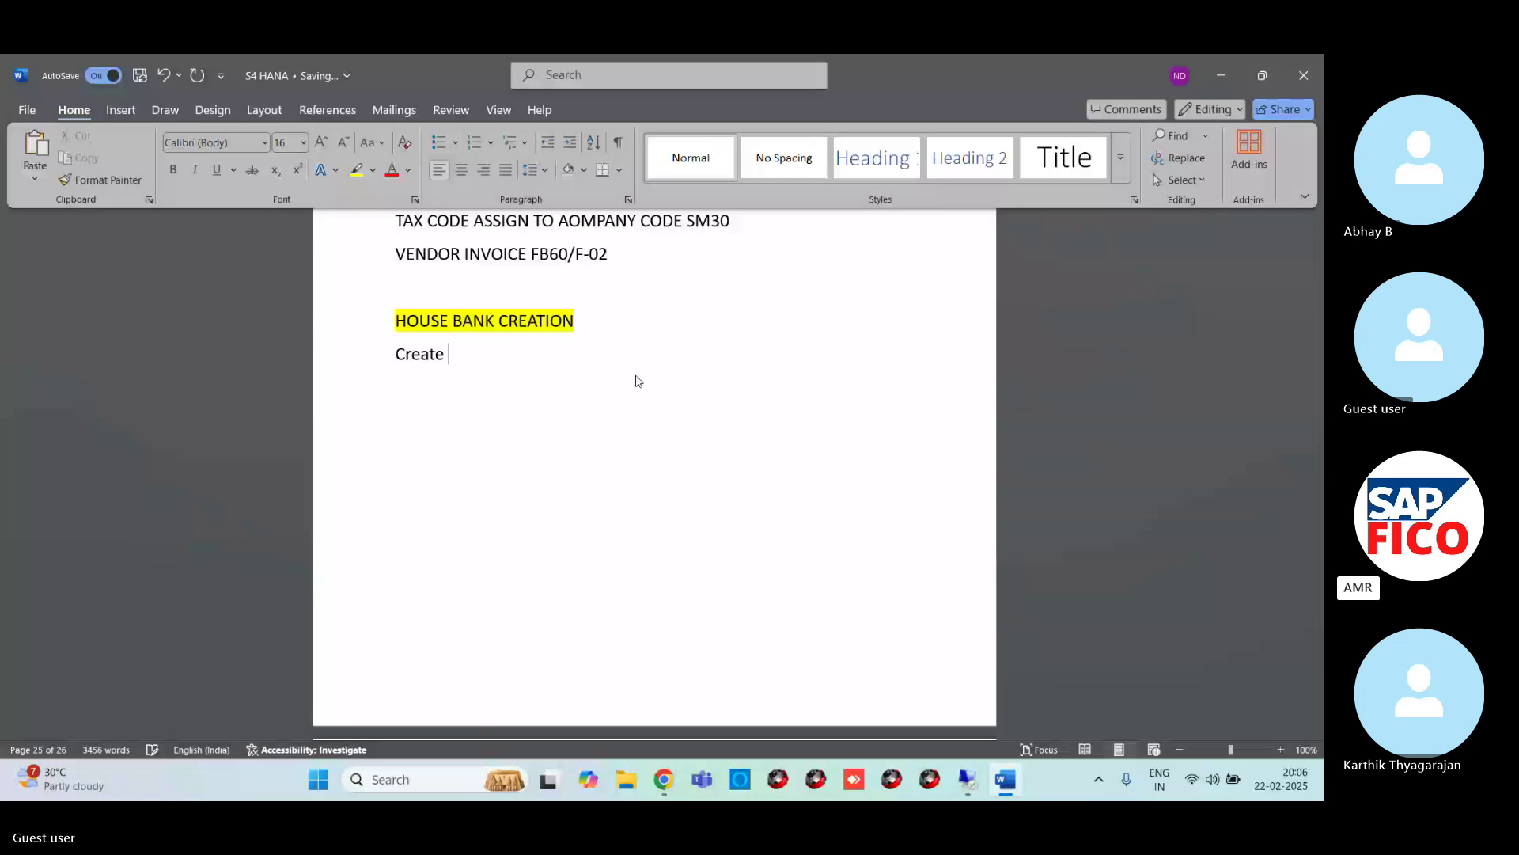
type("GL Accounts")
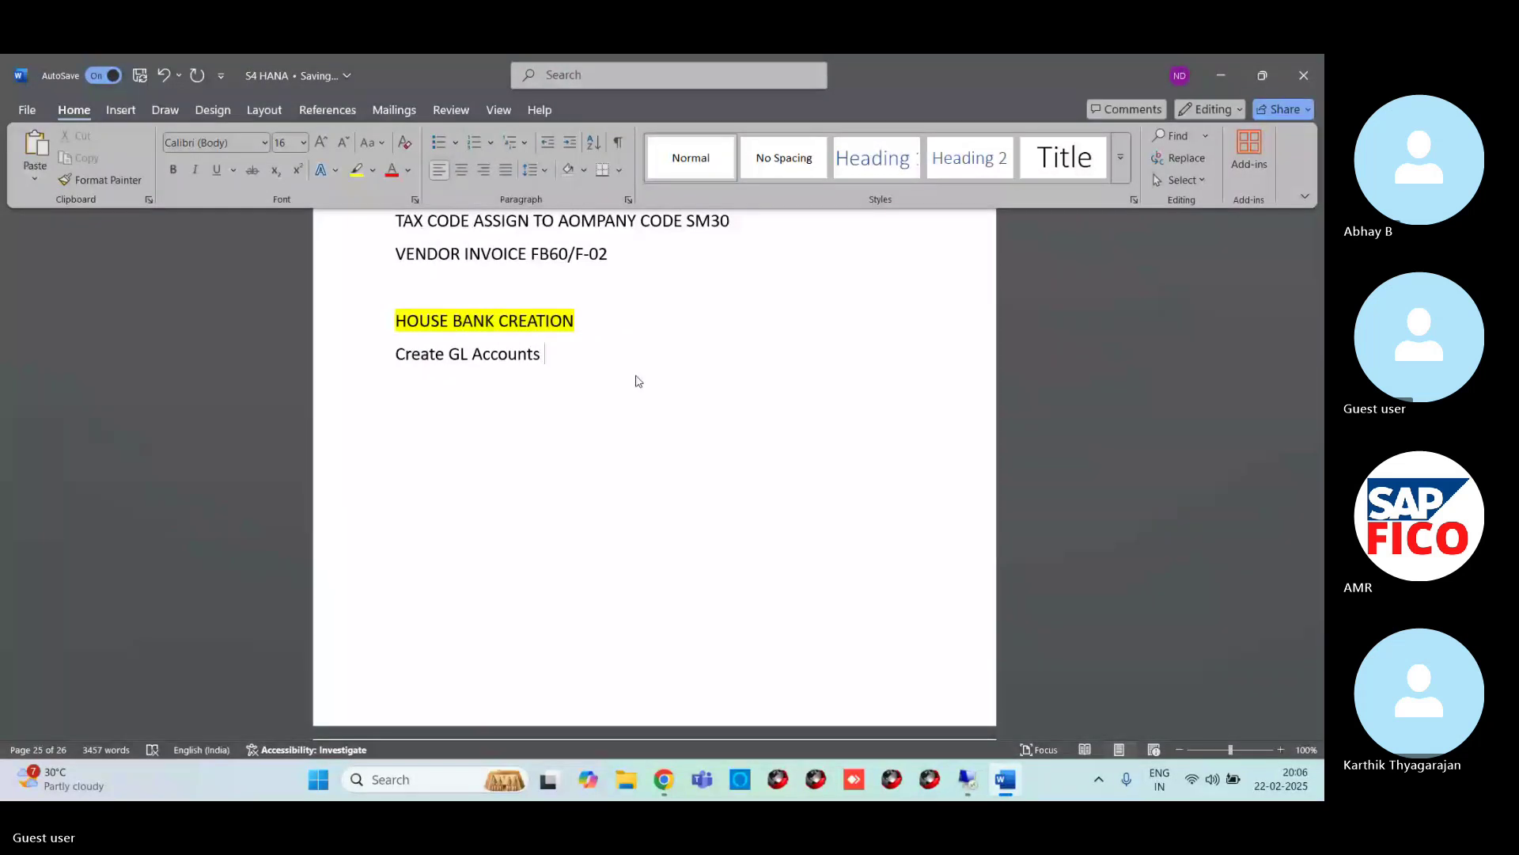
type(" FS000")
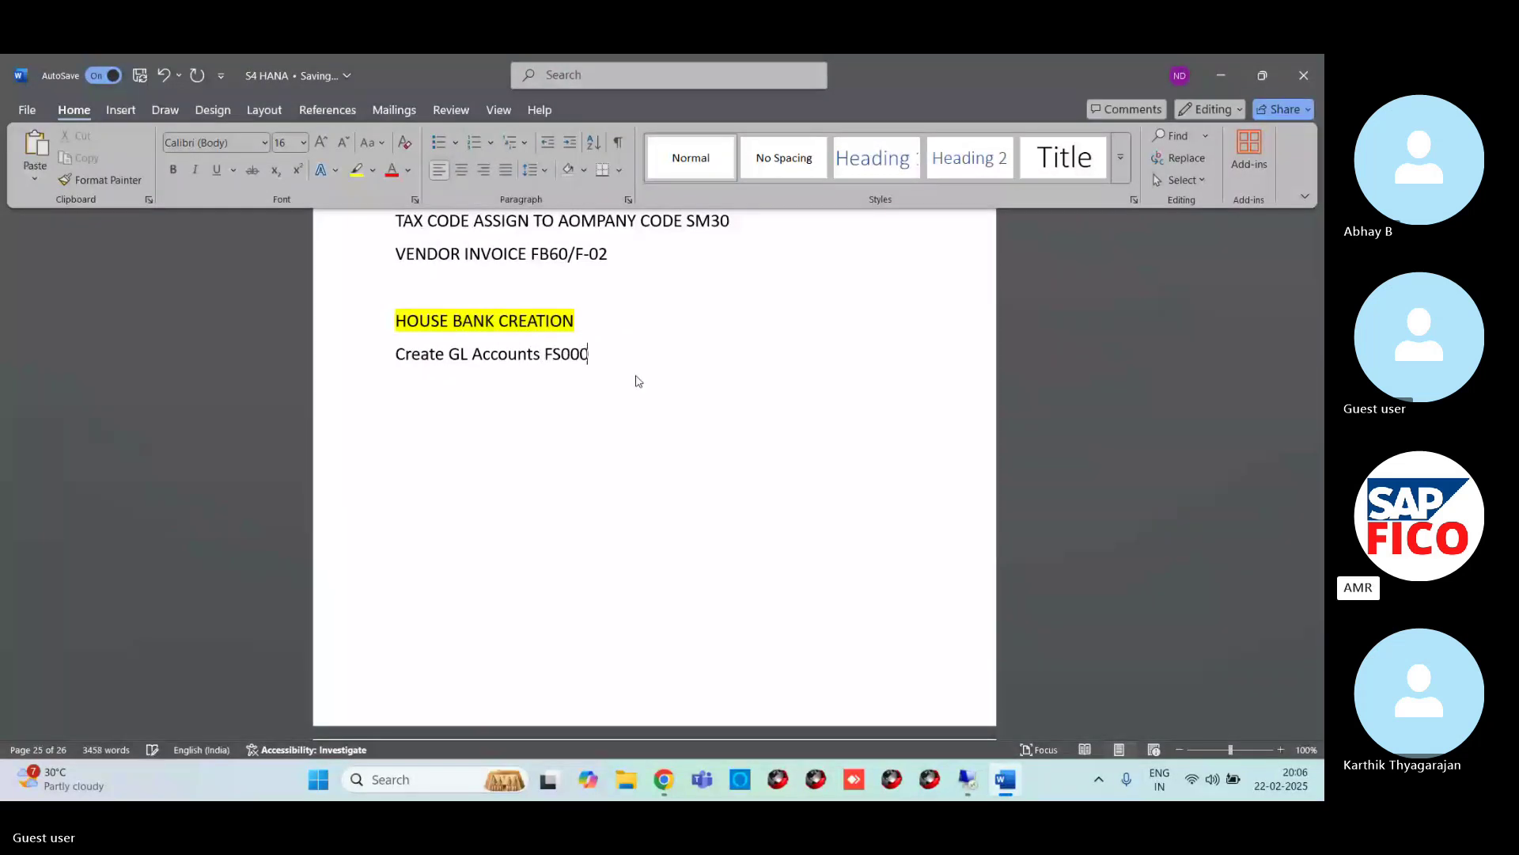
key("BackSpace")
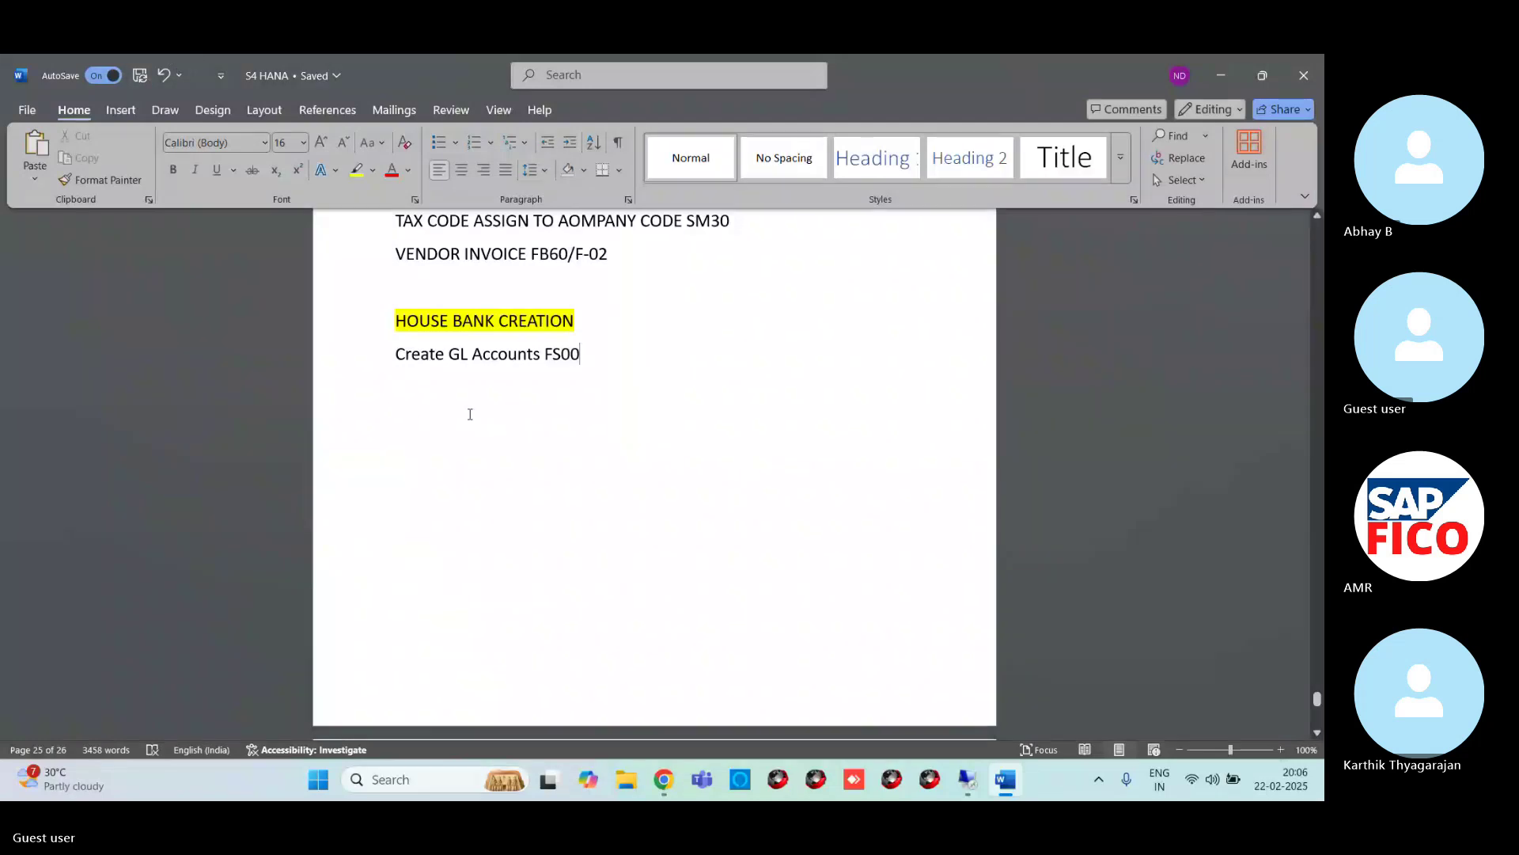
Step: Type the lines Main bank Account, Out Going payment and Incoming payment under HOUSE BANK CREATION
left_click(585, 326)
key("Return")
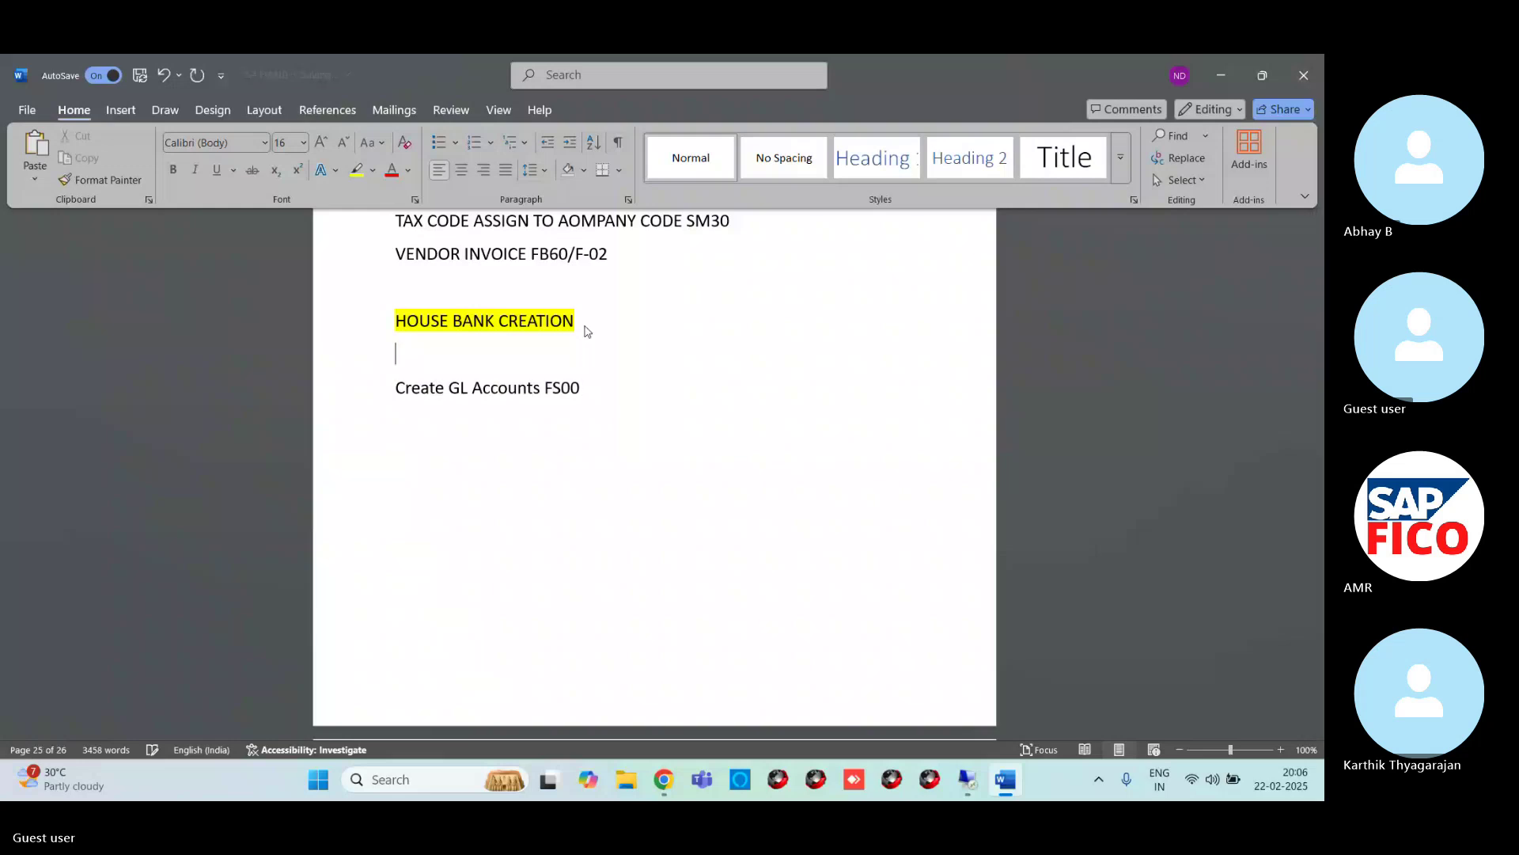
type("Mai")
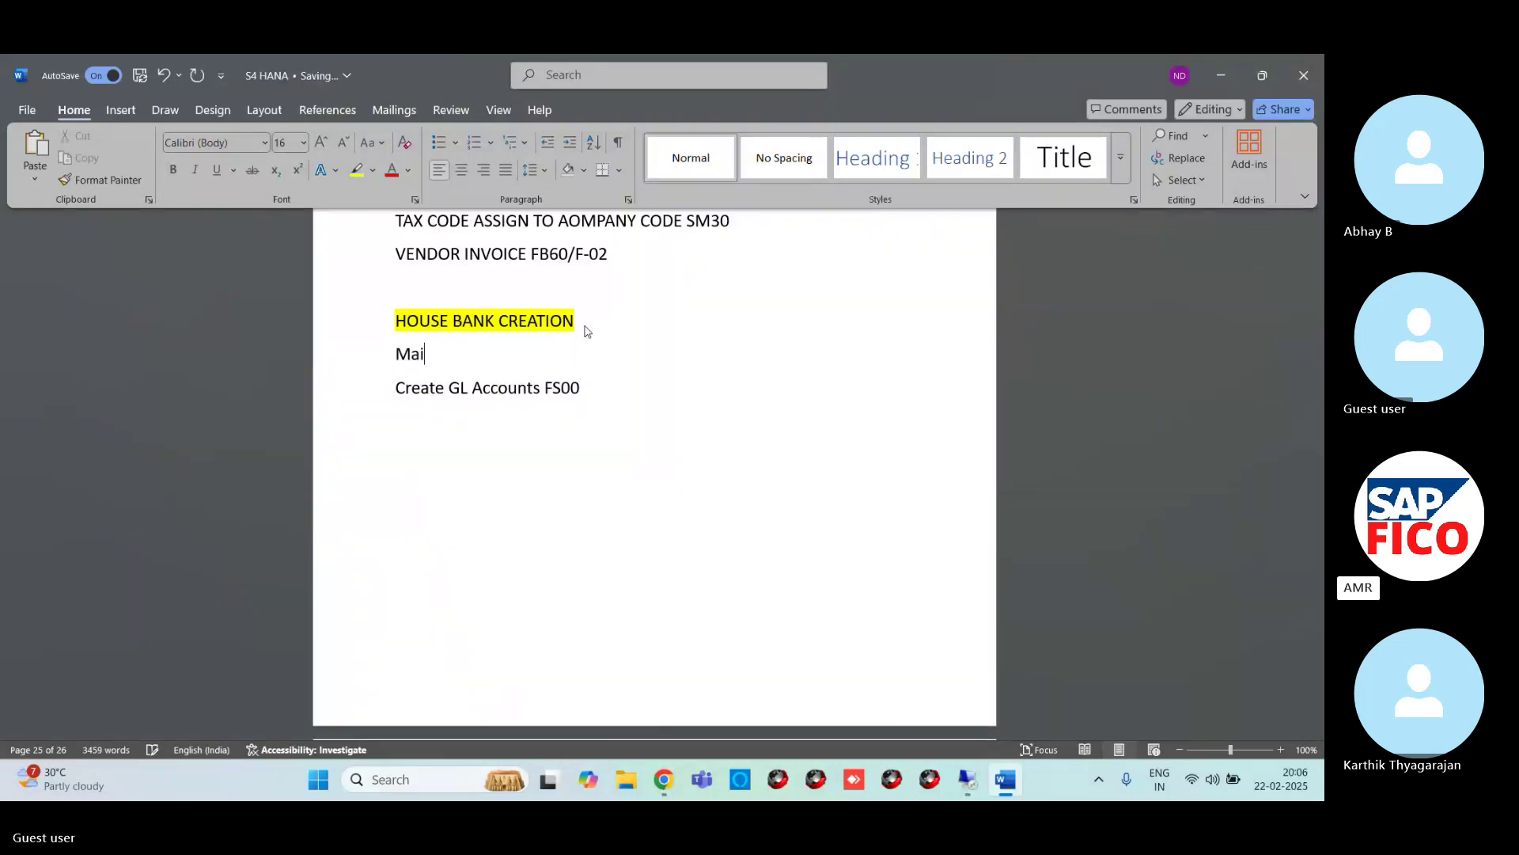
type("n bank ")
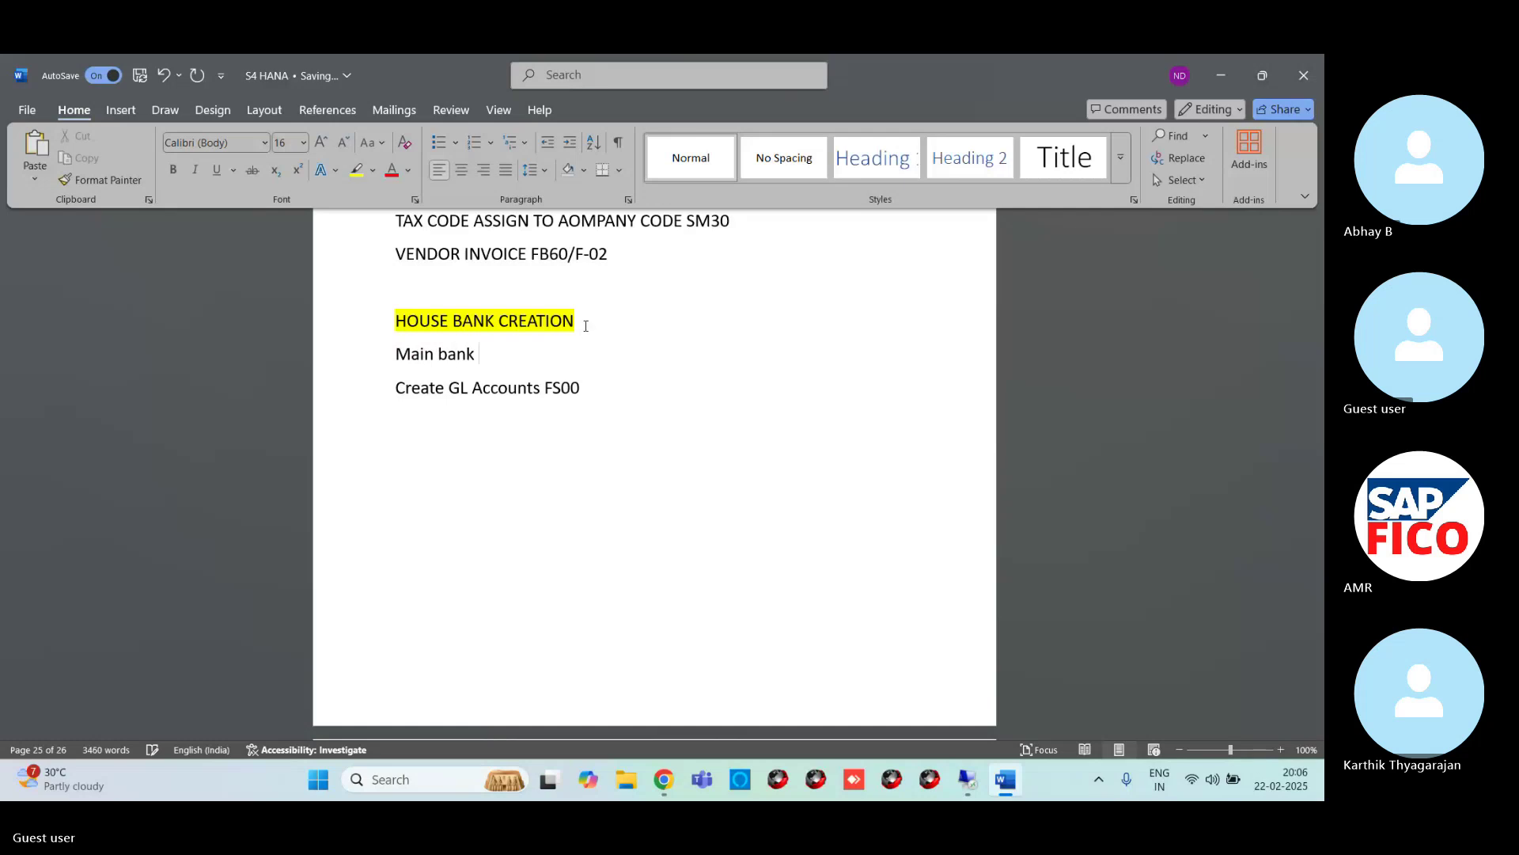
type("Account")
key("Return")
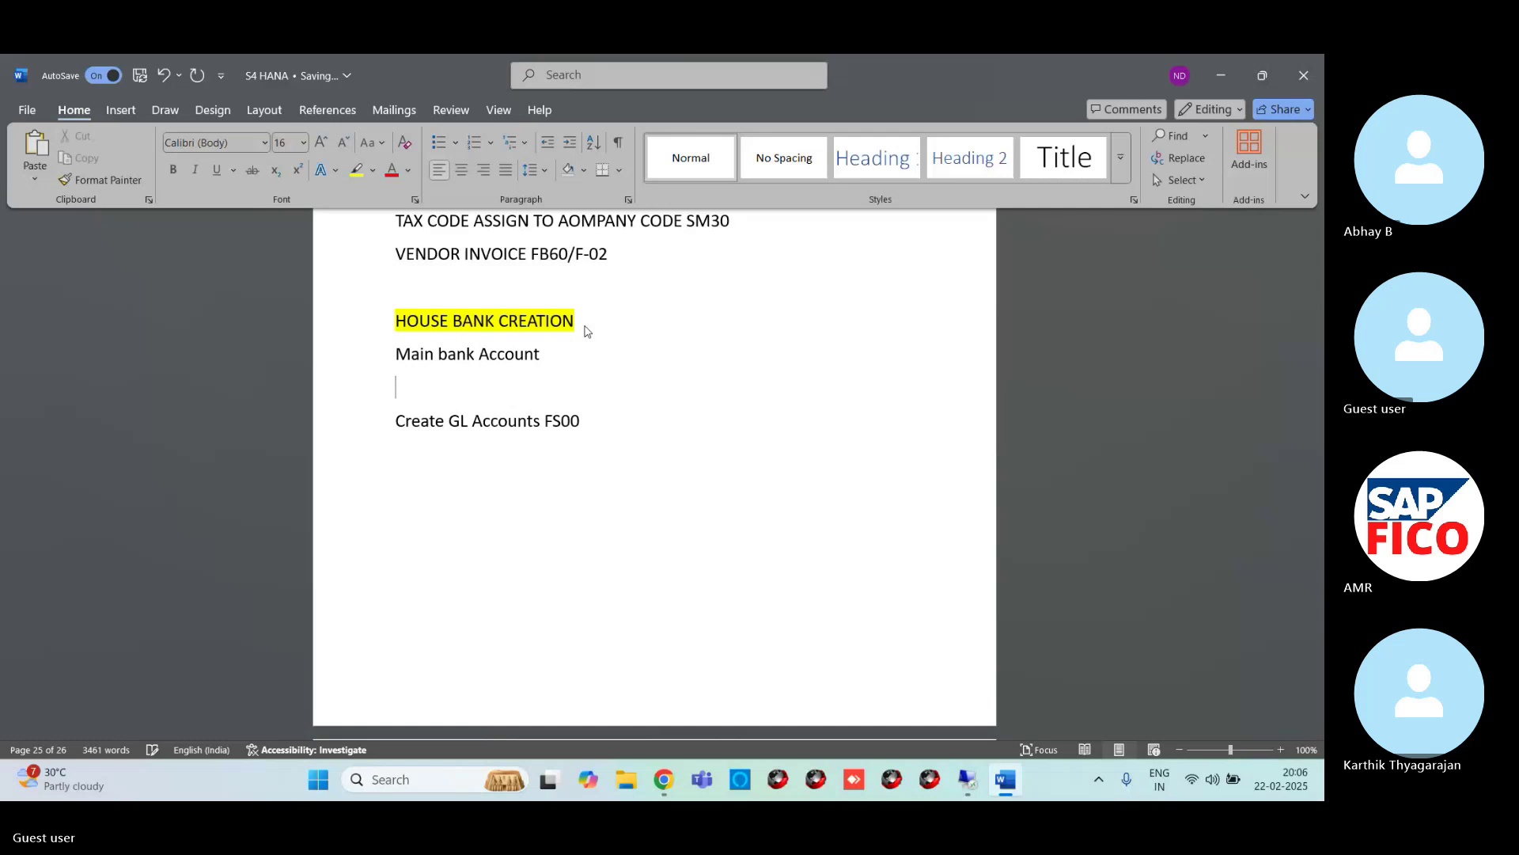
type("Out Going payment")
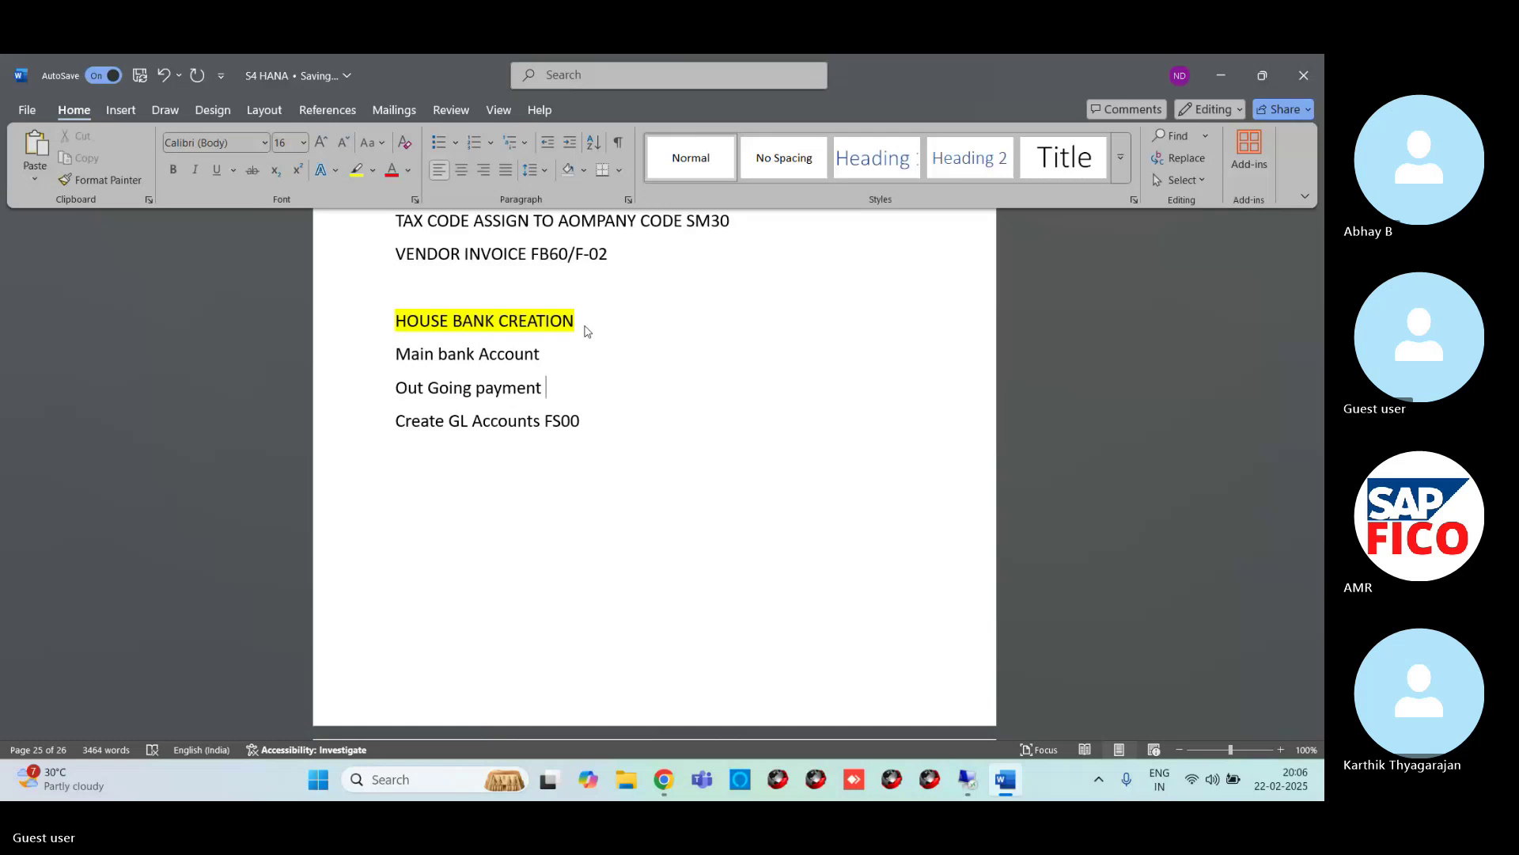
key("Return")
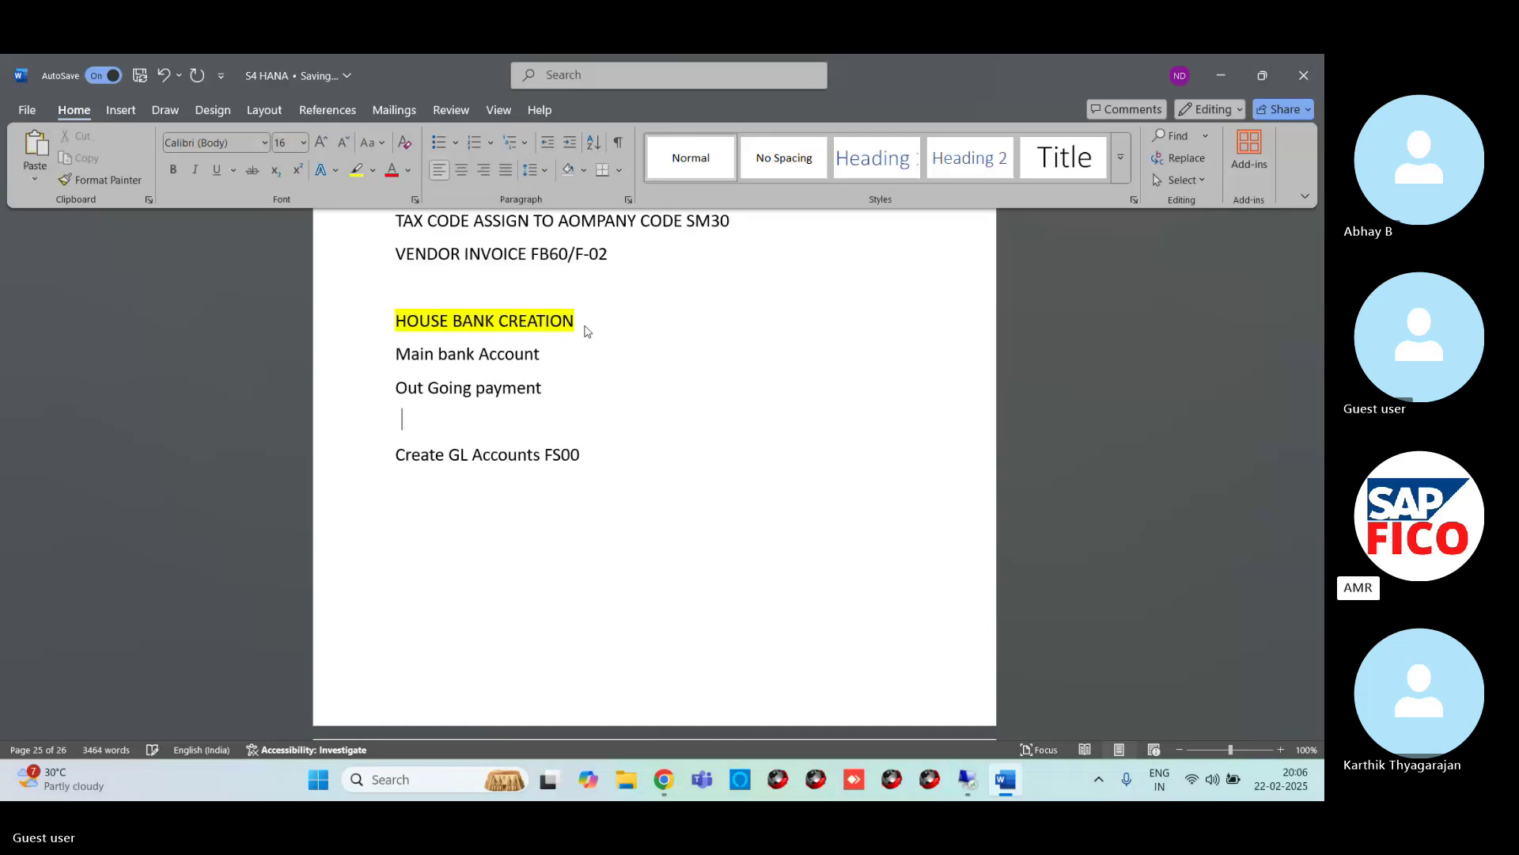
type("Incoming paymen")
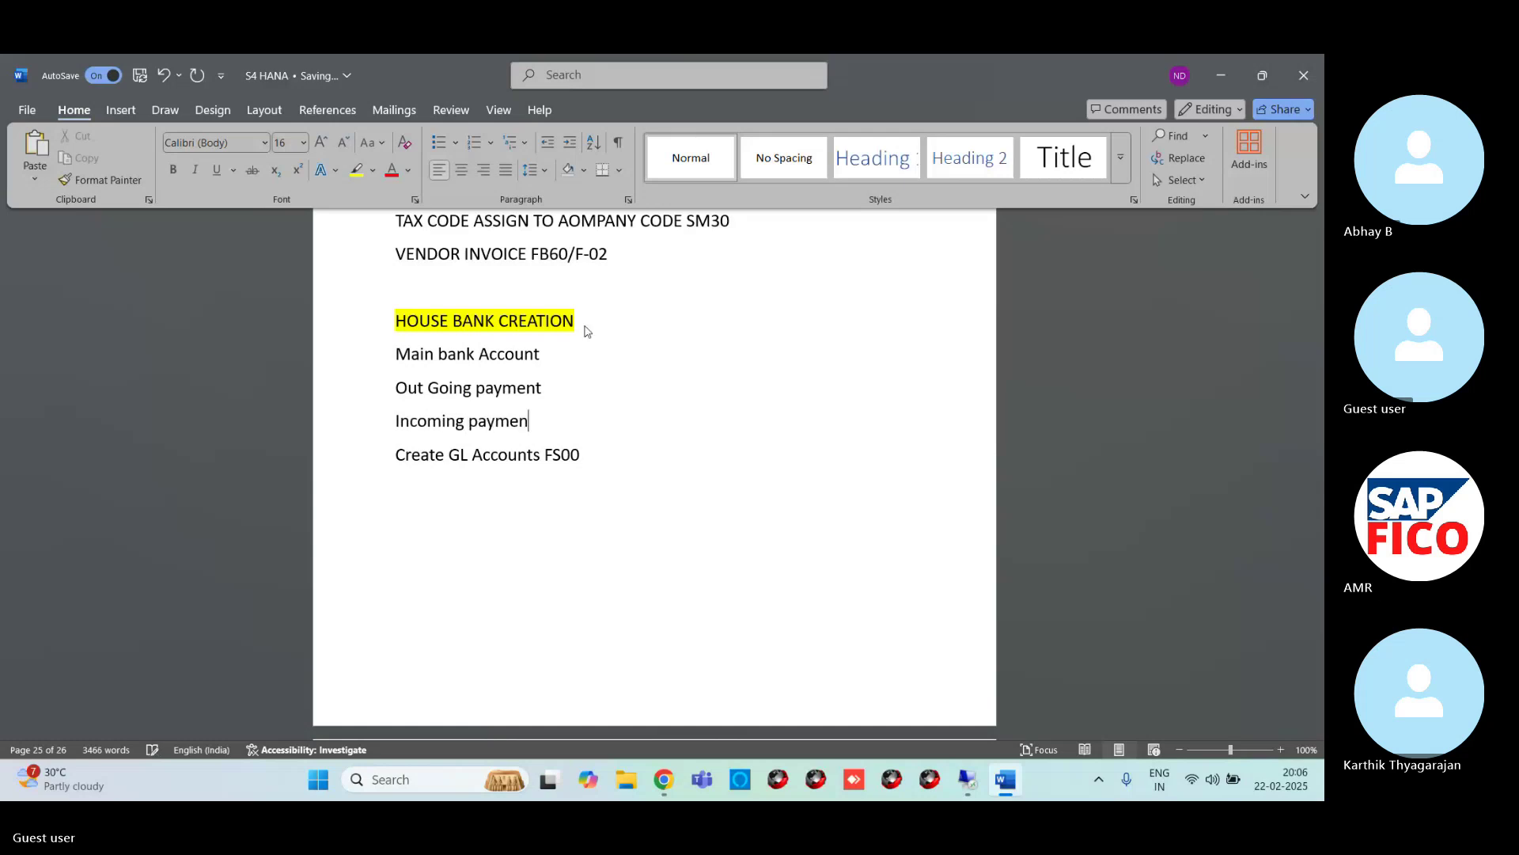
type("t")
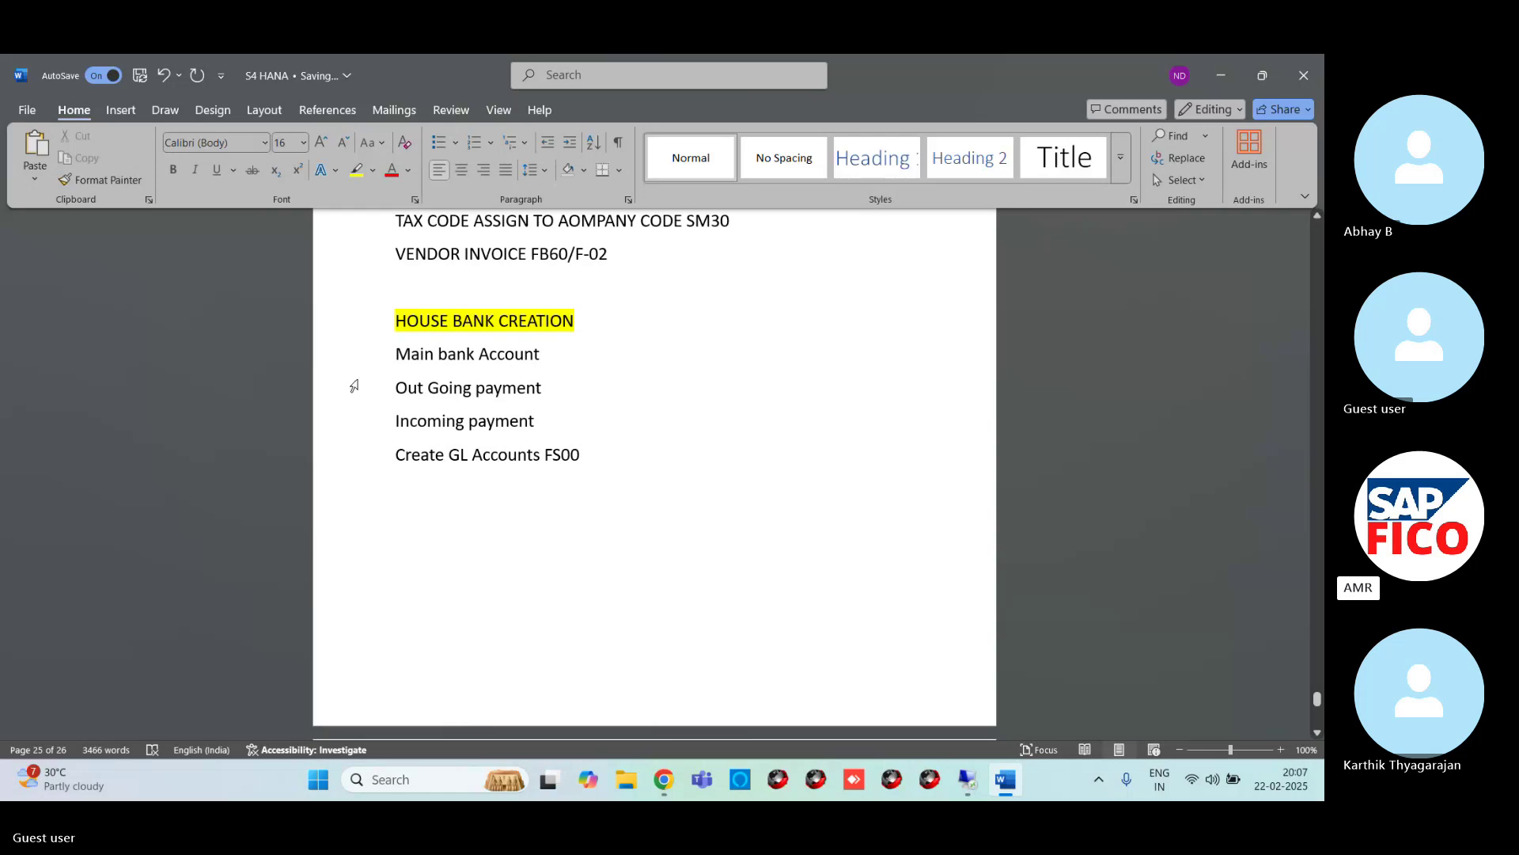
Step: Move the three lines below the Create GL Accounts FS00 line
left_click_drag(396, 350, 545, 427)
key("ctrl+c")
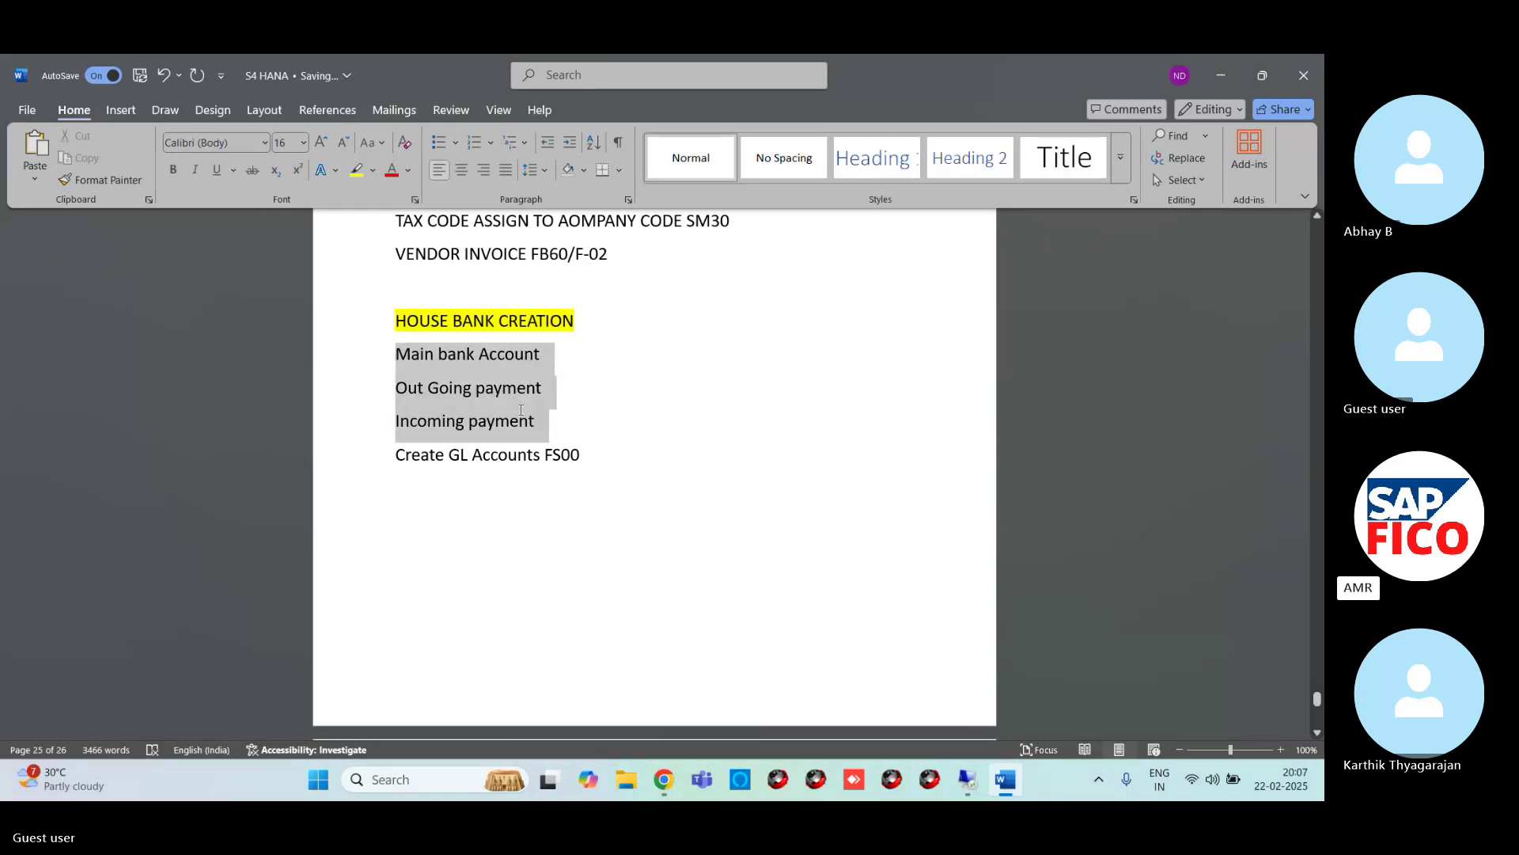
key("Delete")
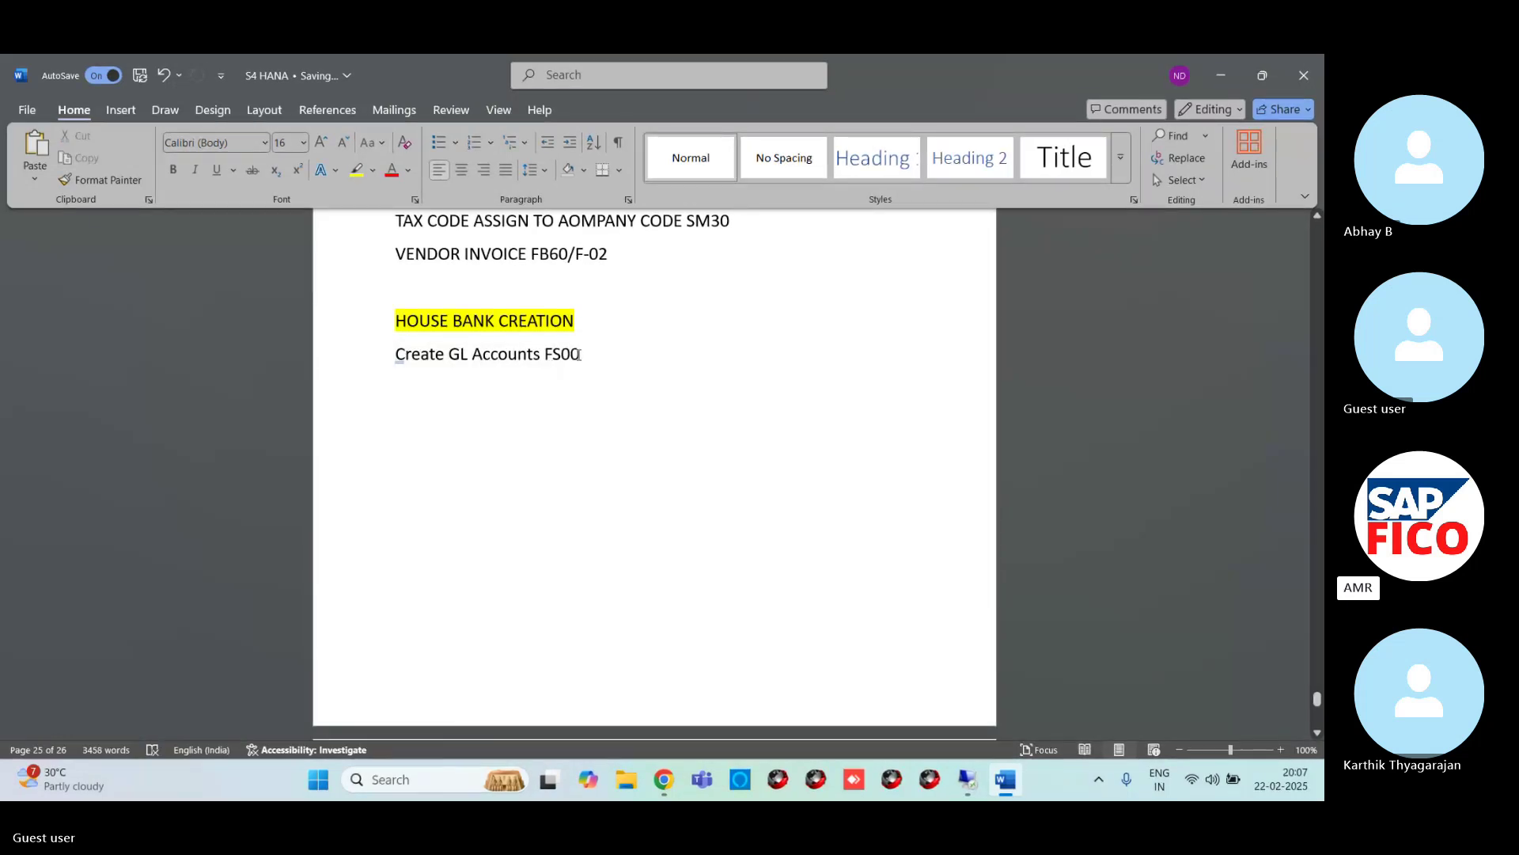
key("Return")
key("ctrl+v")
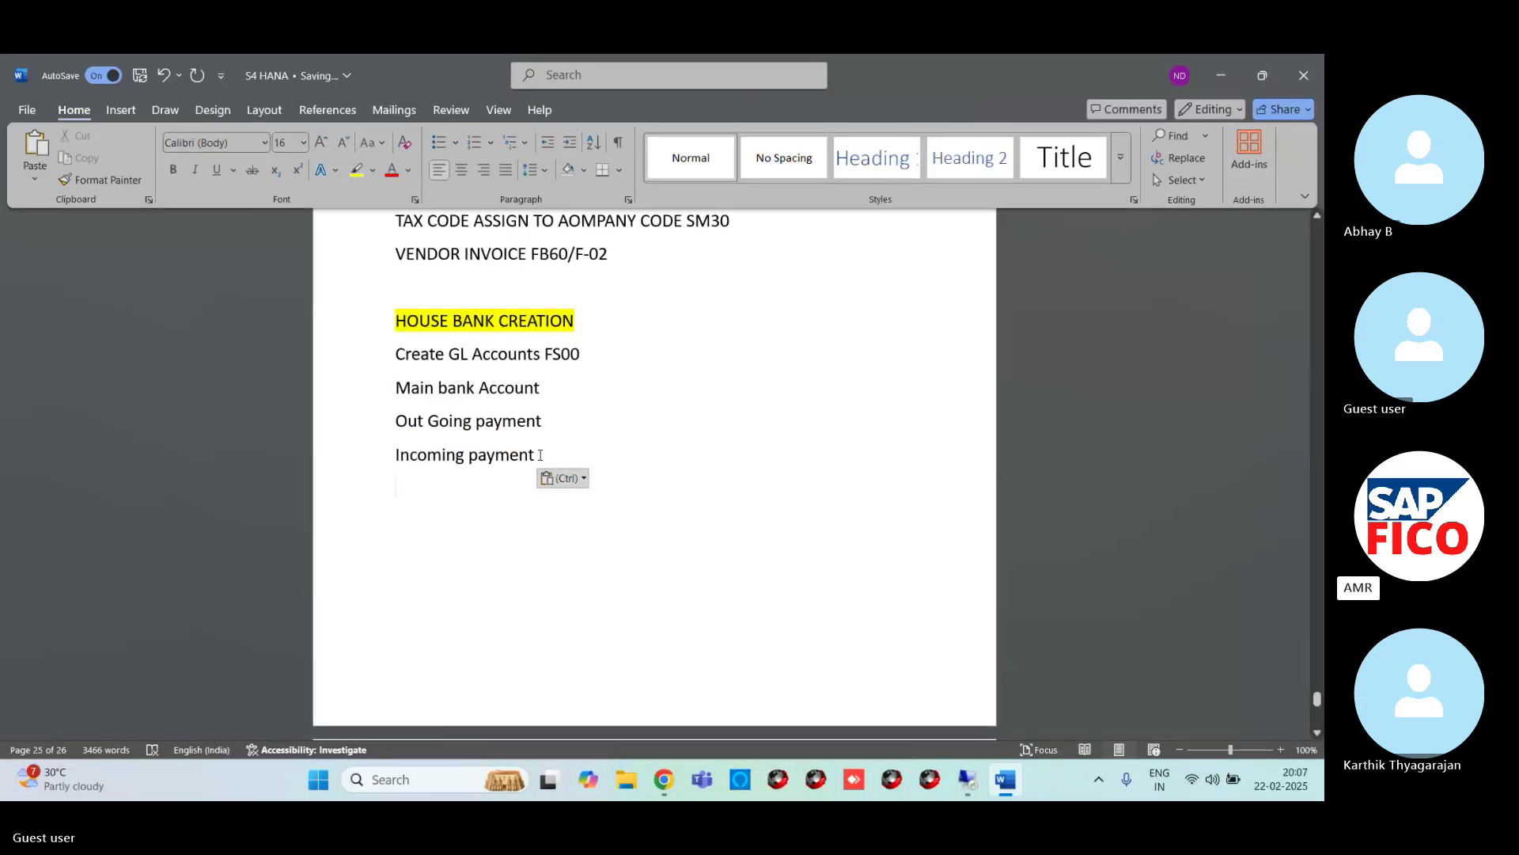
left_click(549, 387)
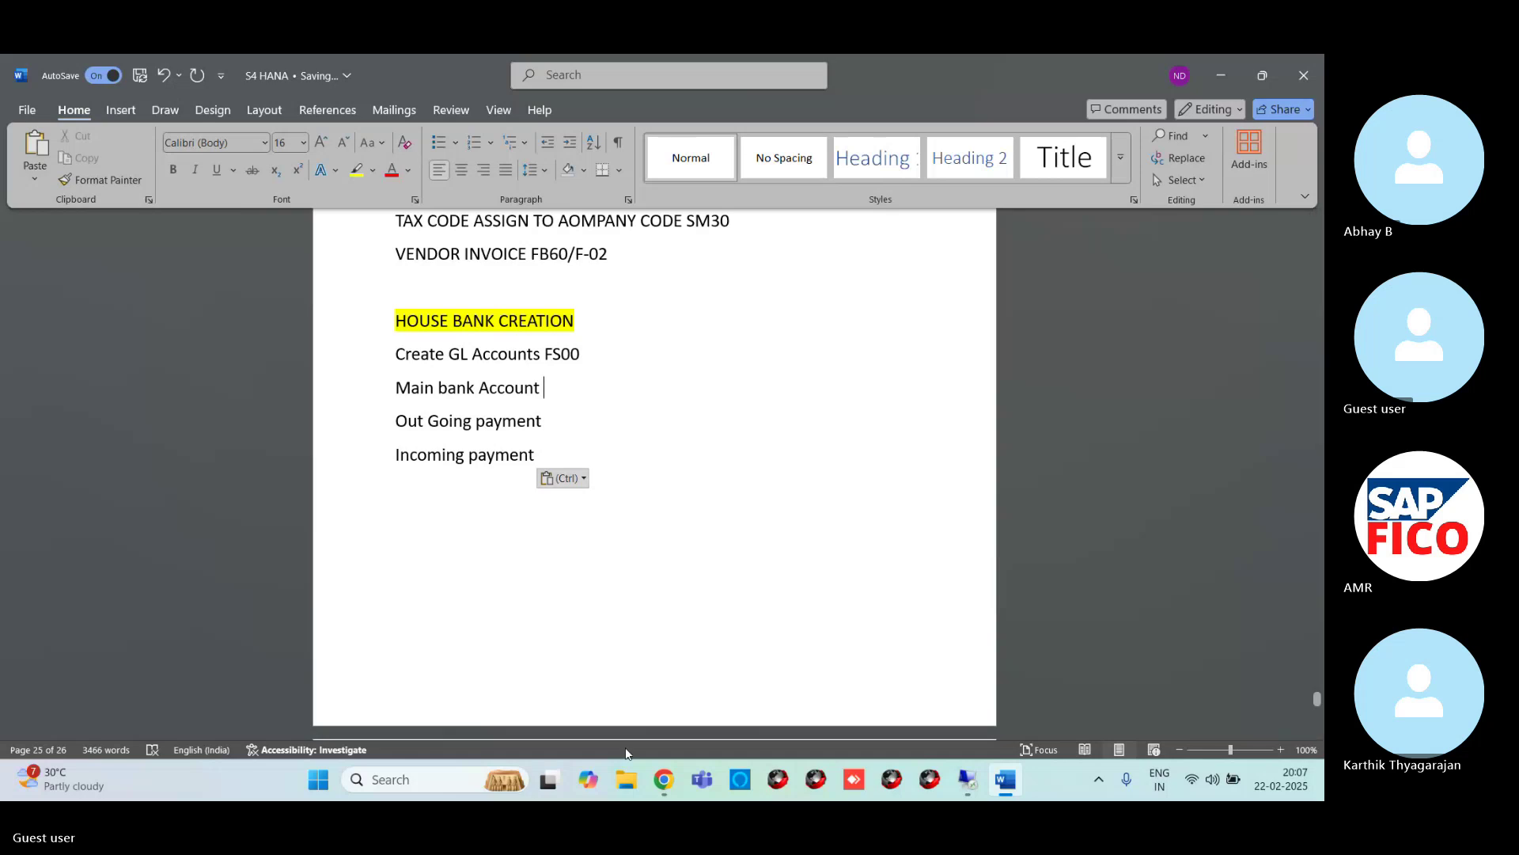
Step: Switch to the remote SAP Easy Access window and run FS00 for company code AM99
left_click(970, 783)
mouse_move(338, 791)
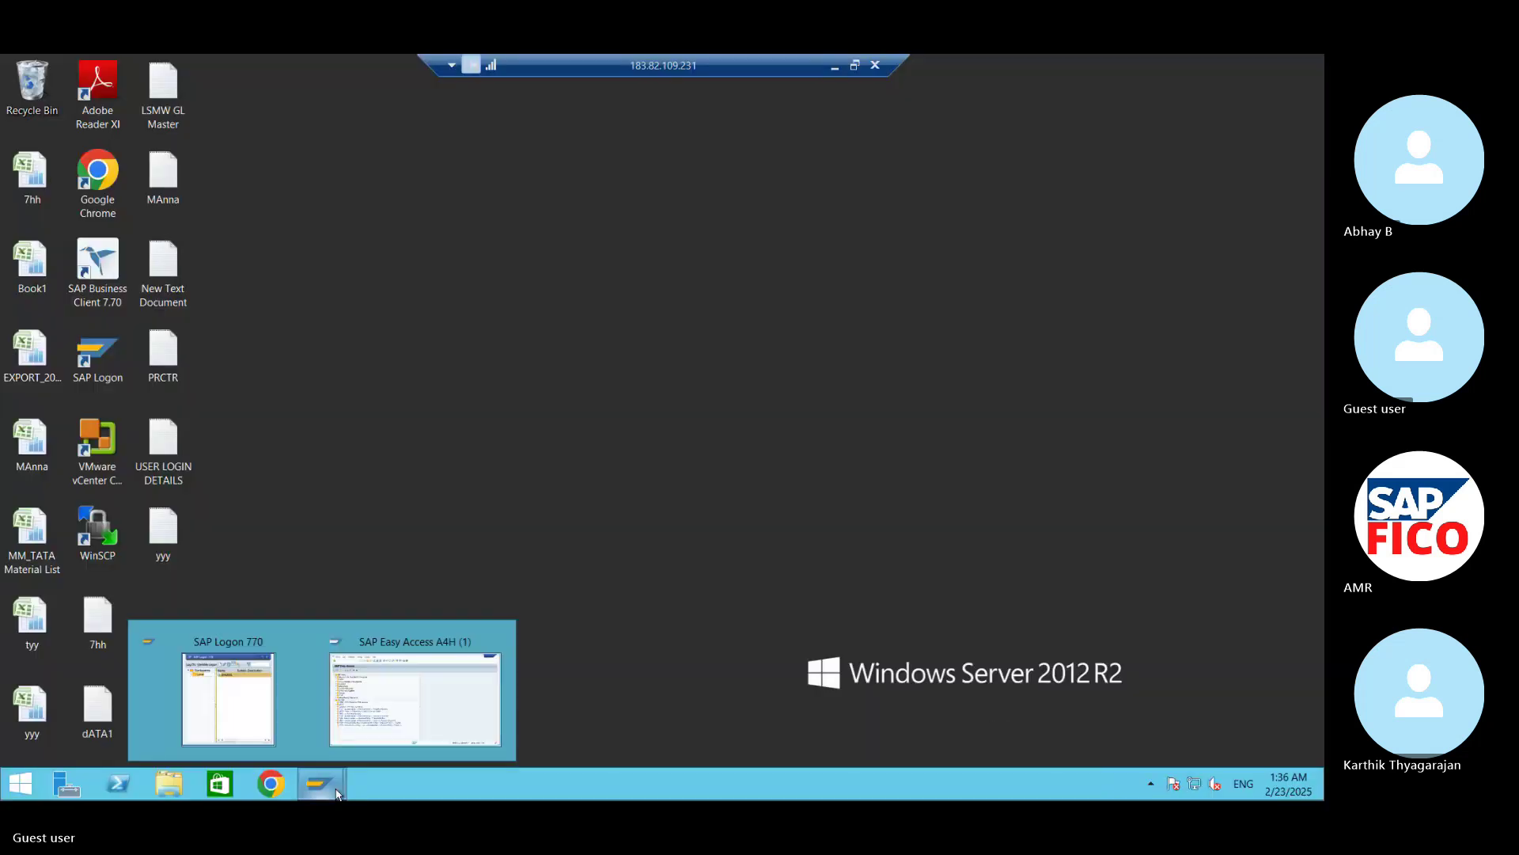
left_click(364, 732)
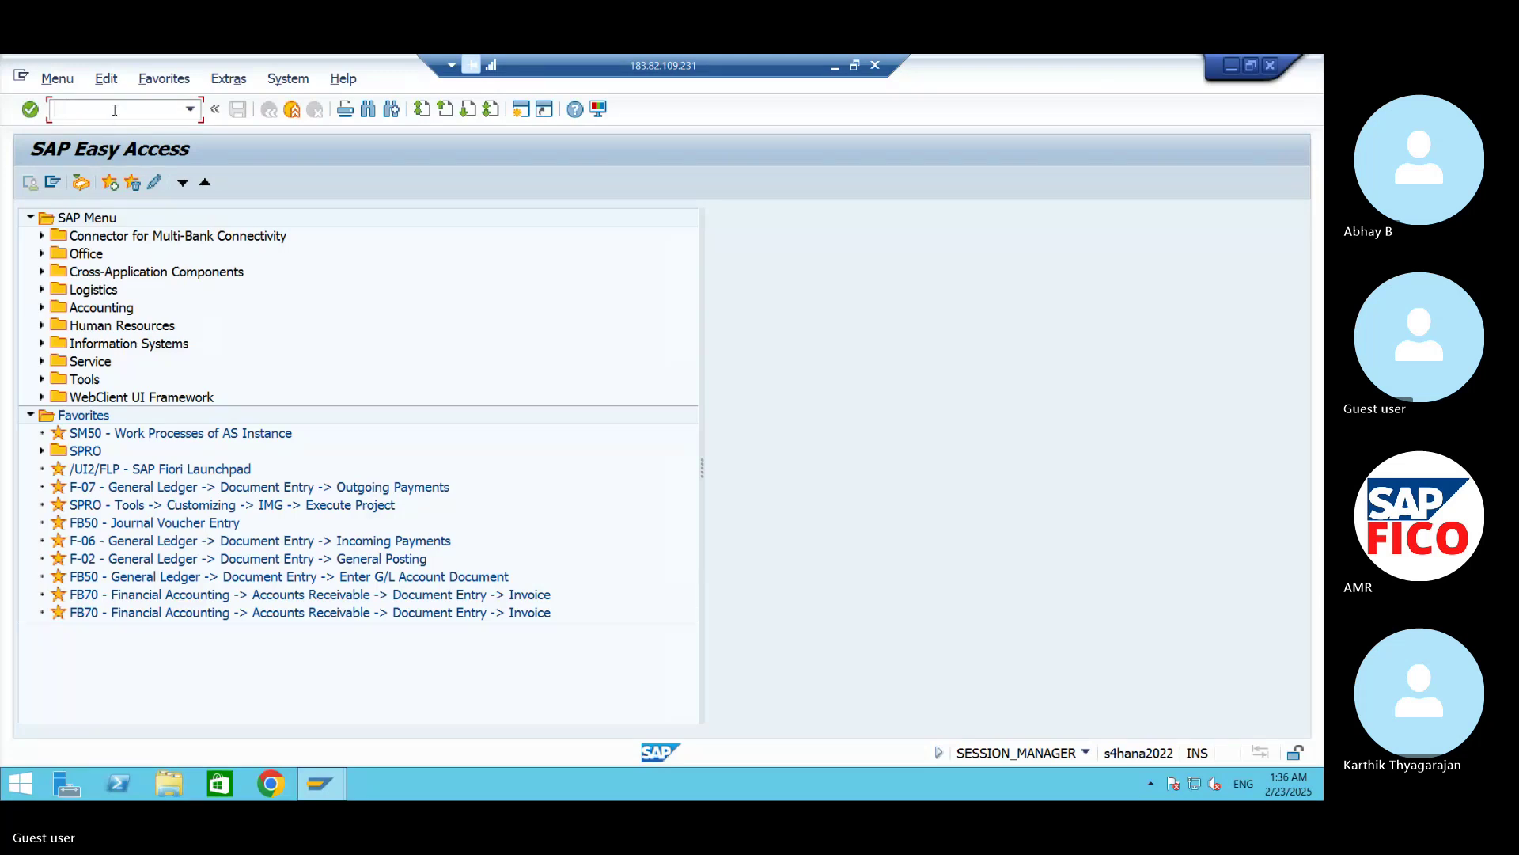
type("FS00")
key("Return")
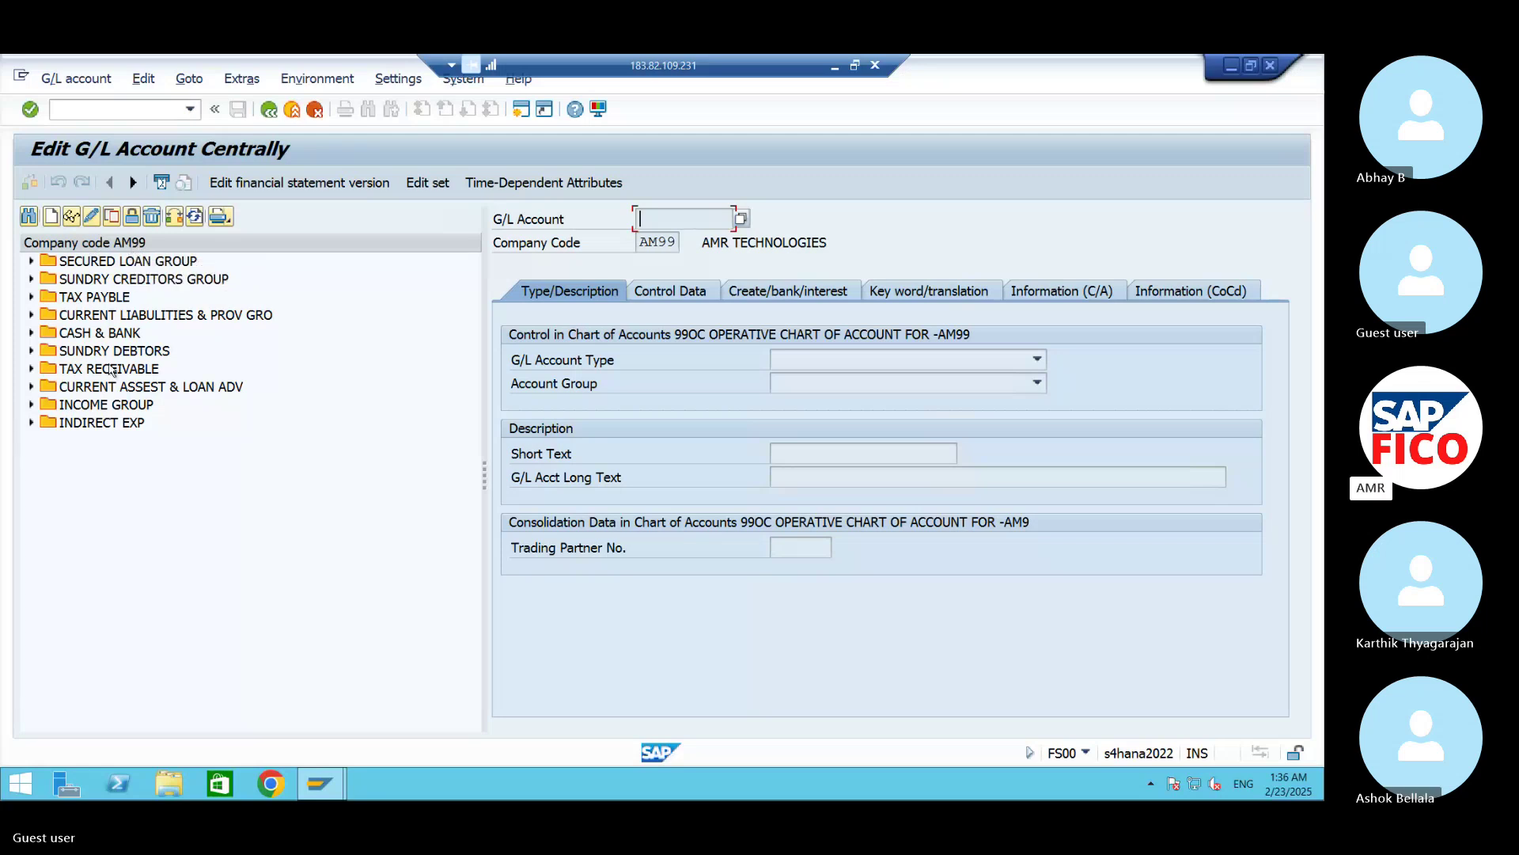
Step: Expand the CASH & BANK group and create new G/L account 220030
left_click(32, 333)
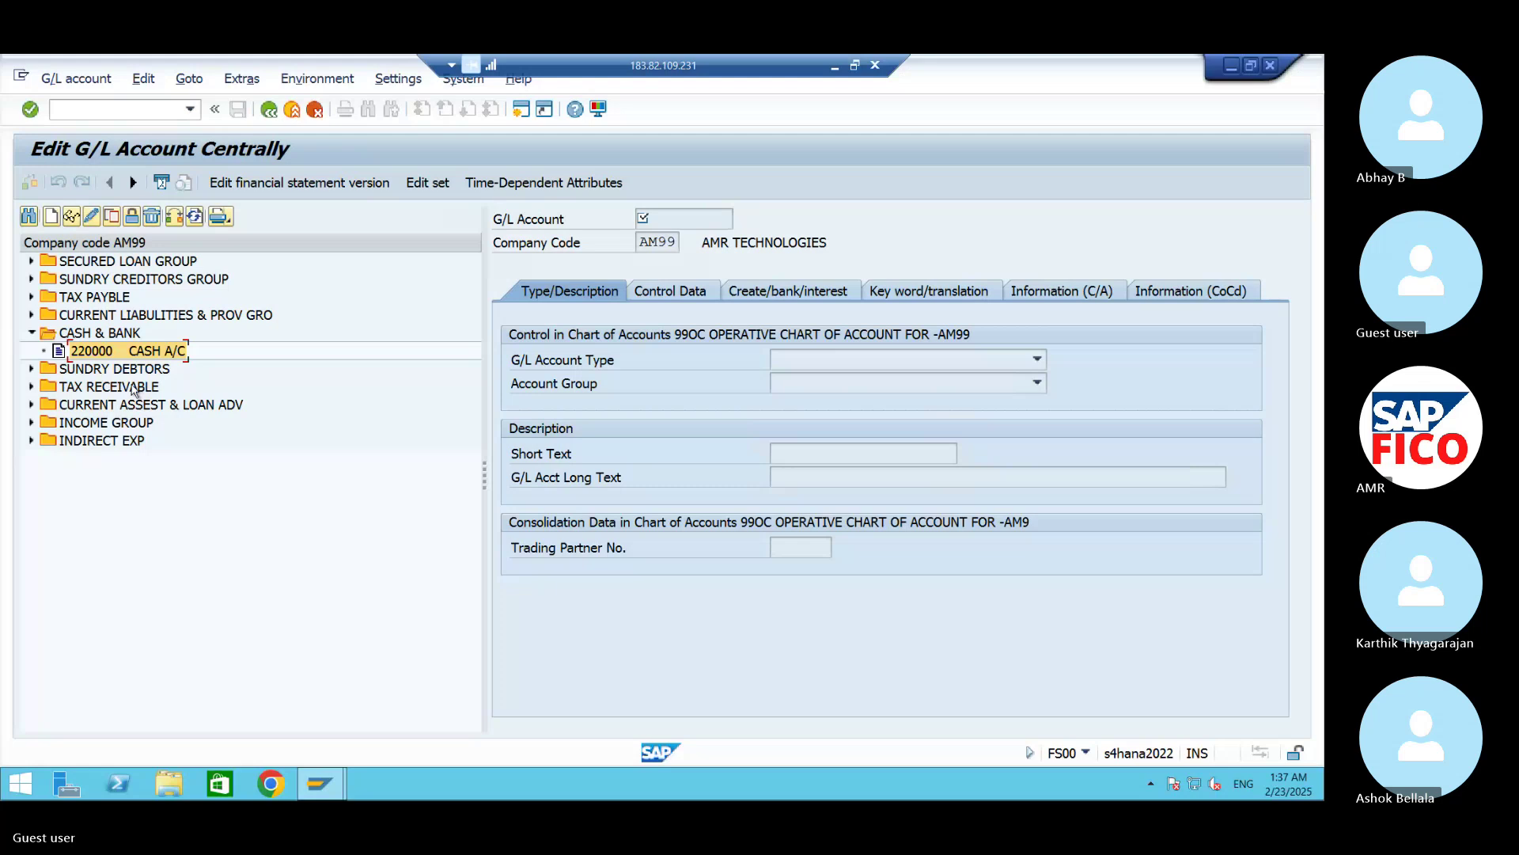
left_click(45, 219)
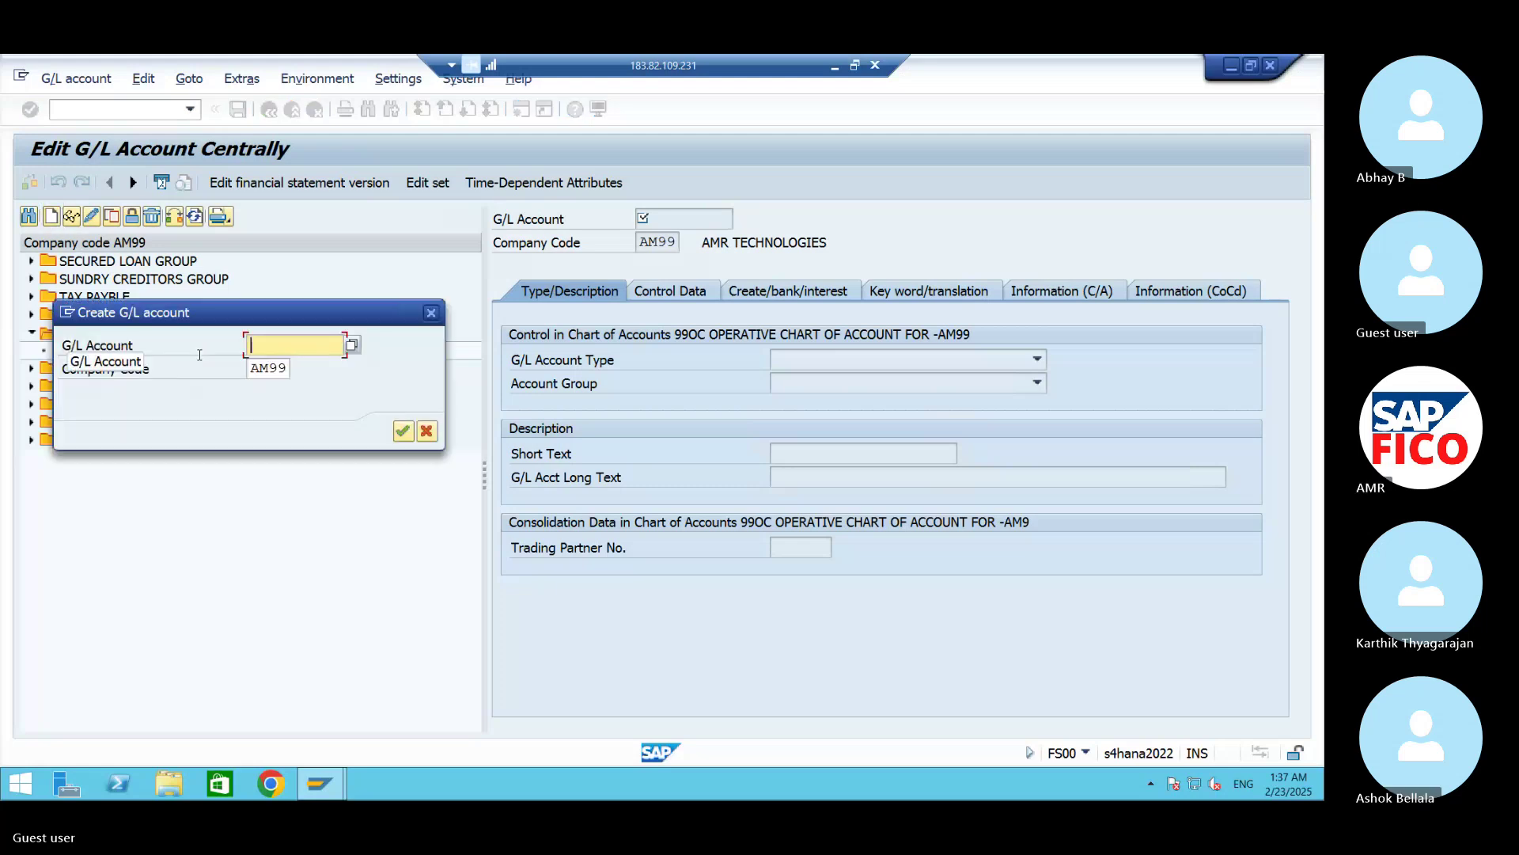
type("22001")
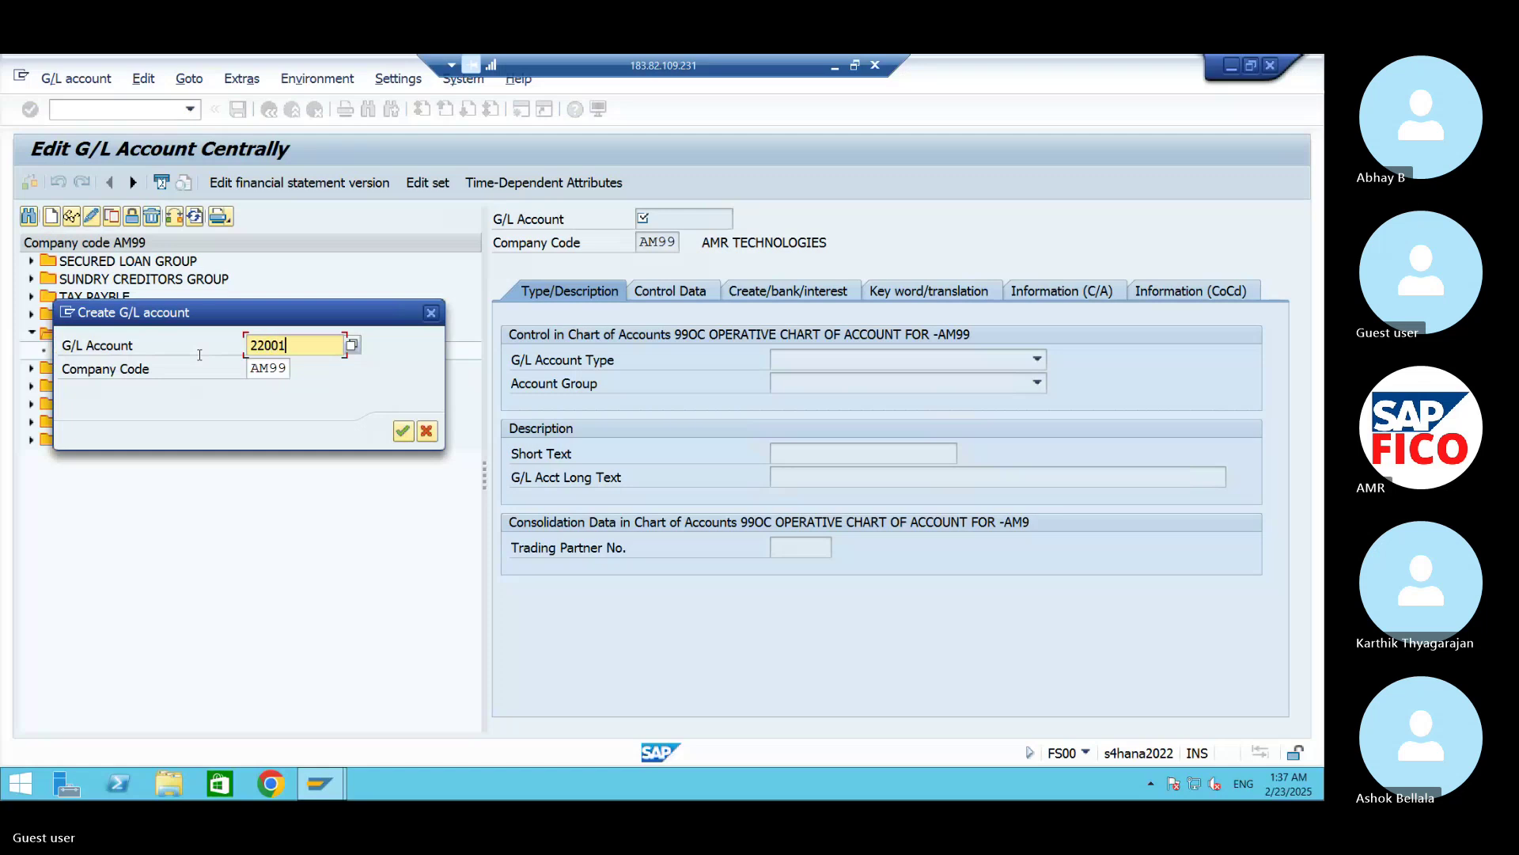
type("0")
key("BackSpace")
key("BackSpace")
type("10")
key("BackSpace")
key("BackSpace")
type("30")
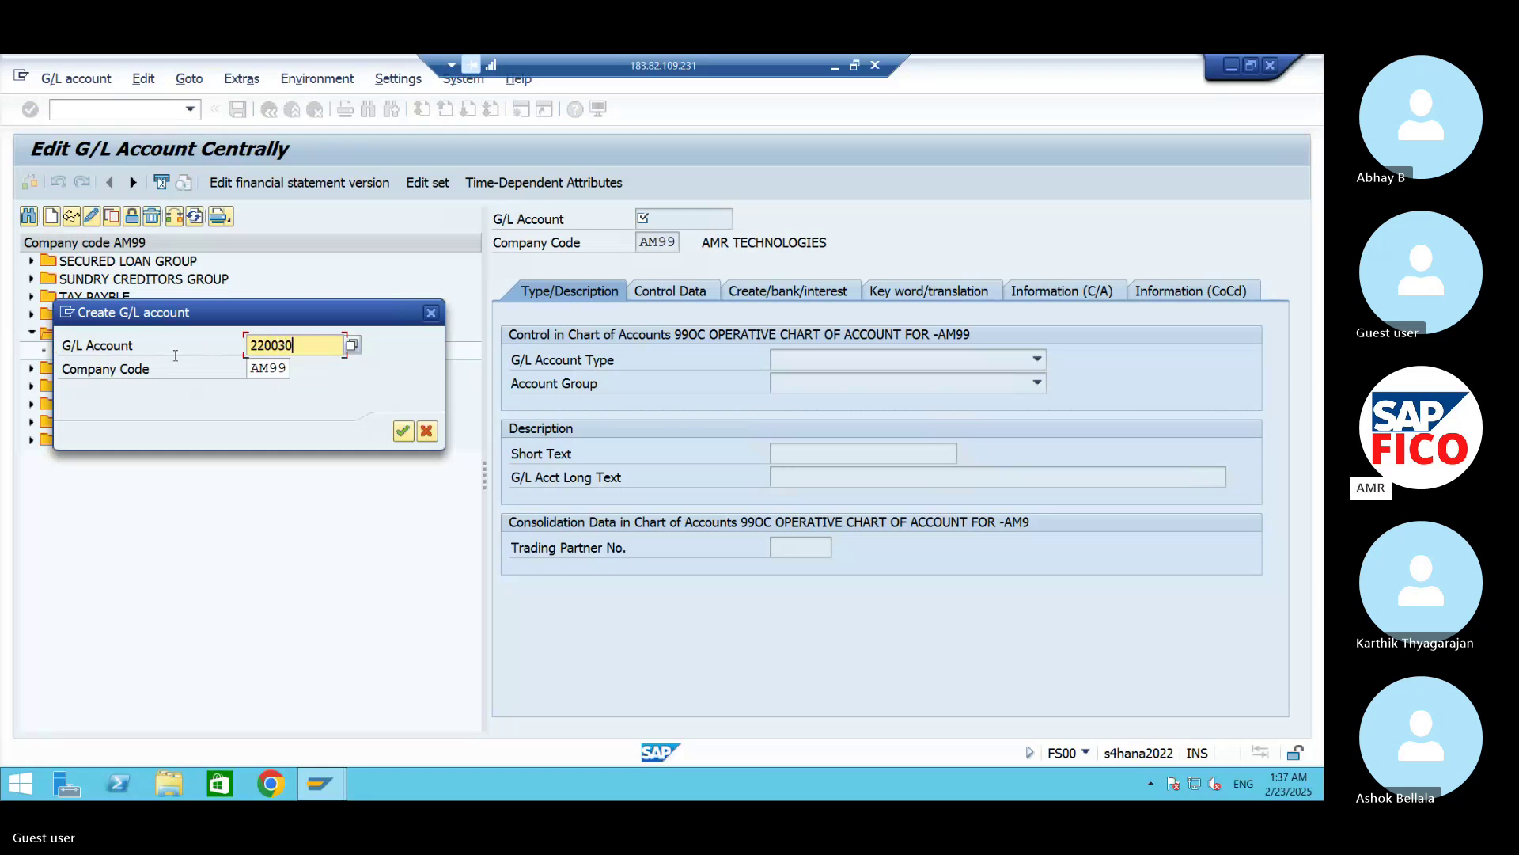
left_click(398, 435)
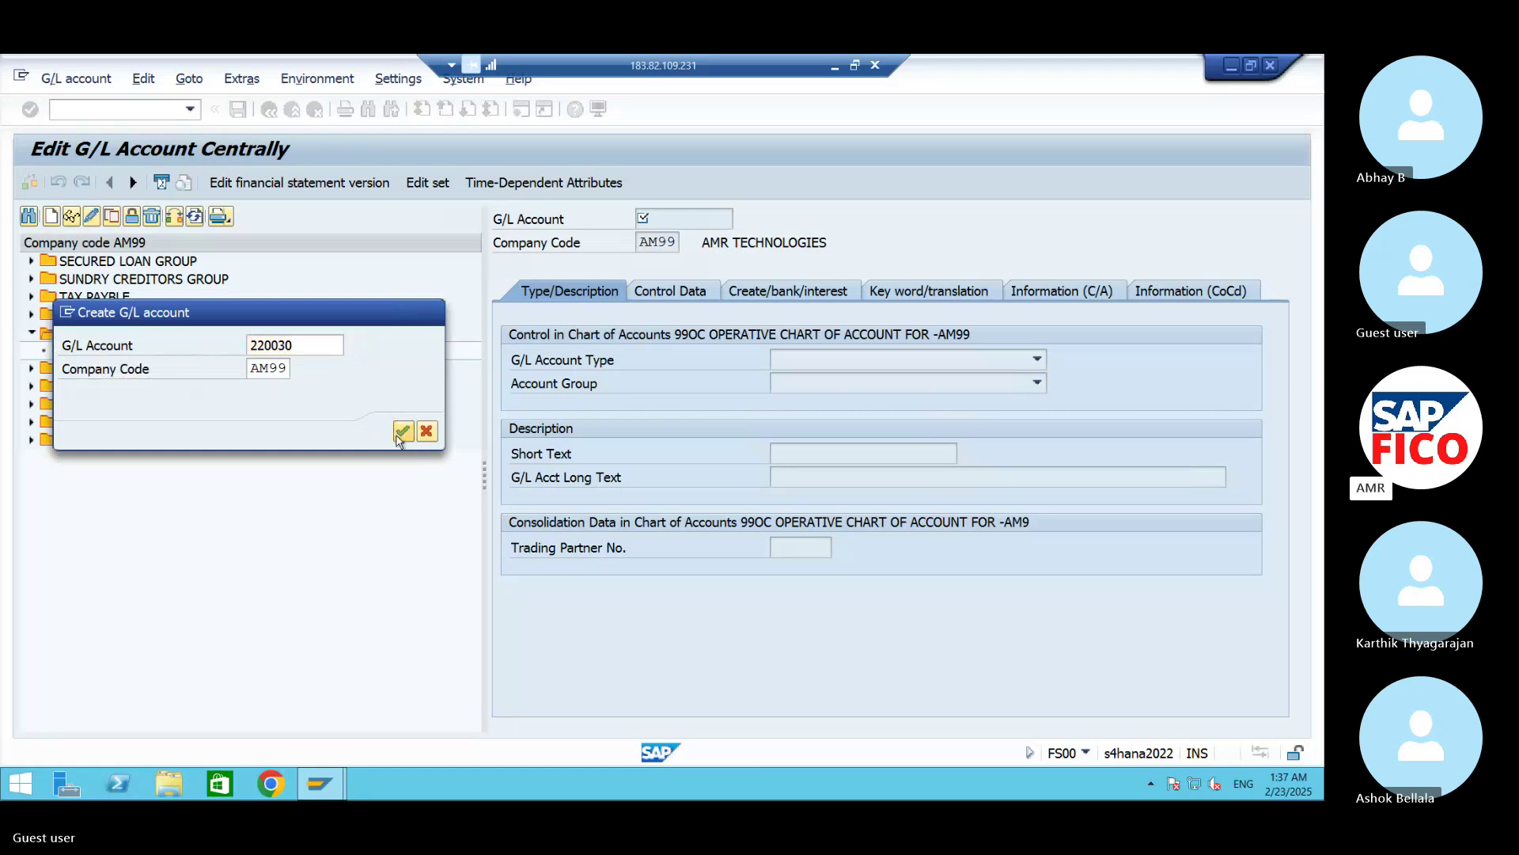
Step: Set account type X Balance Sheet Account and account group AM10 CASH & BANK
left_click(863, 361)
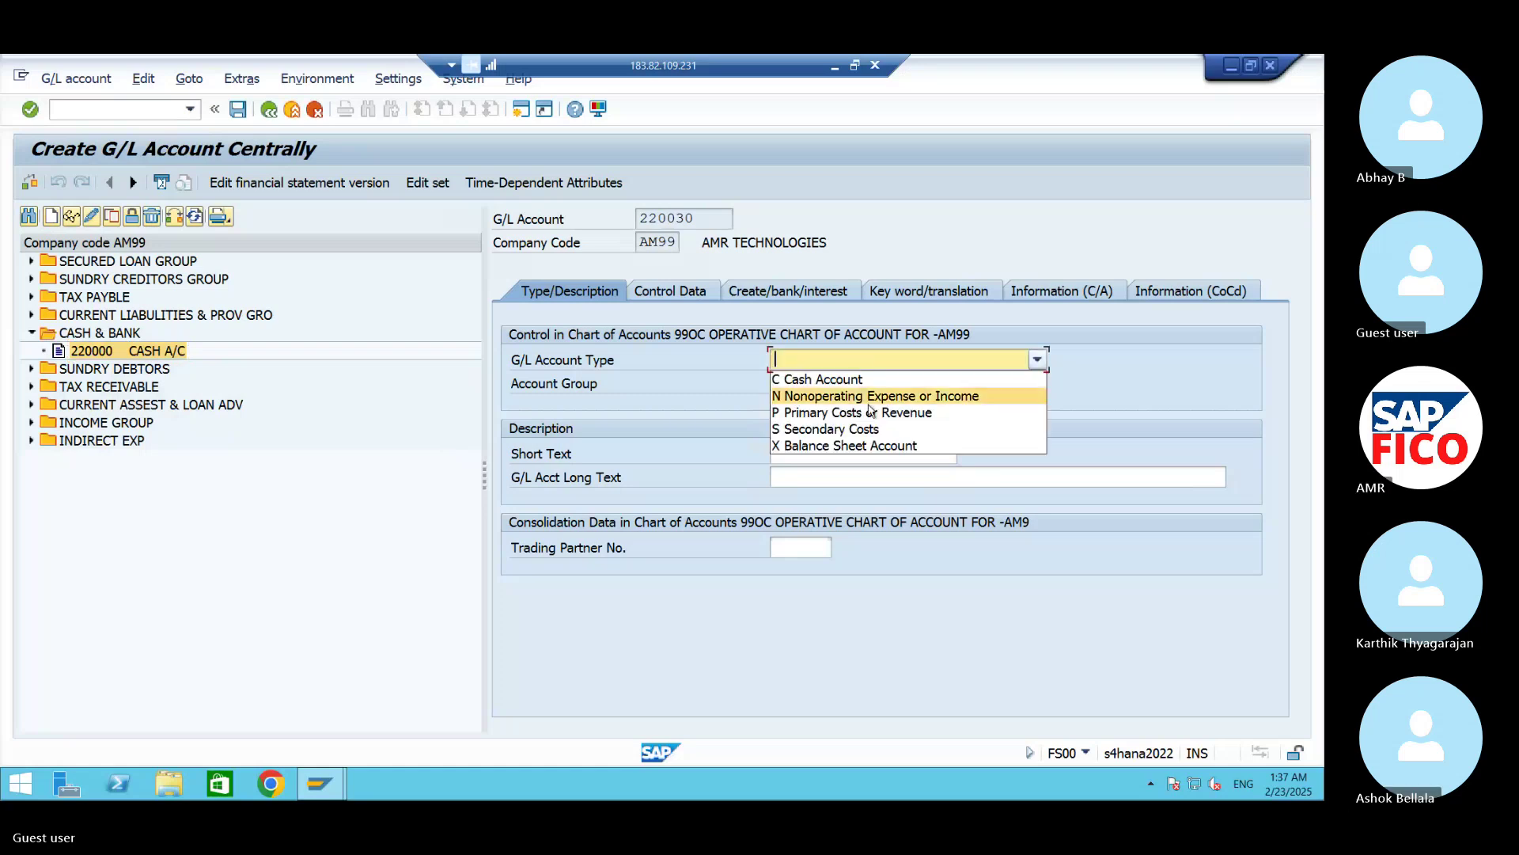
left_click(862, 445)
left_click(862, 384)
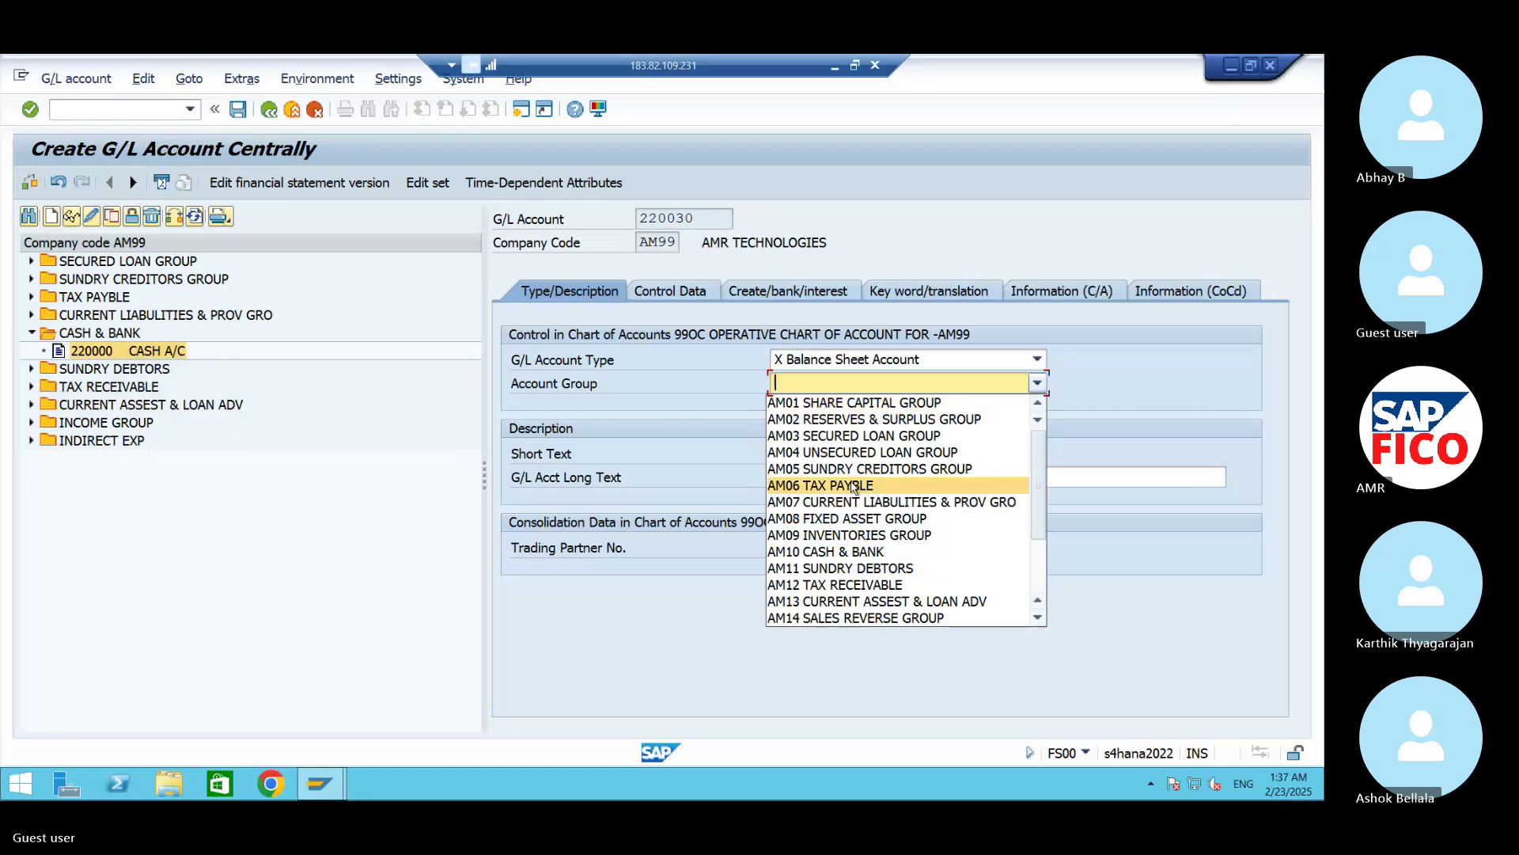
left_click(848, 552)
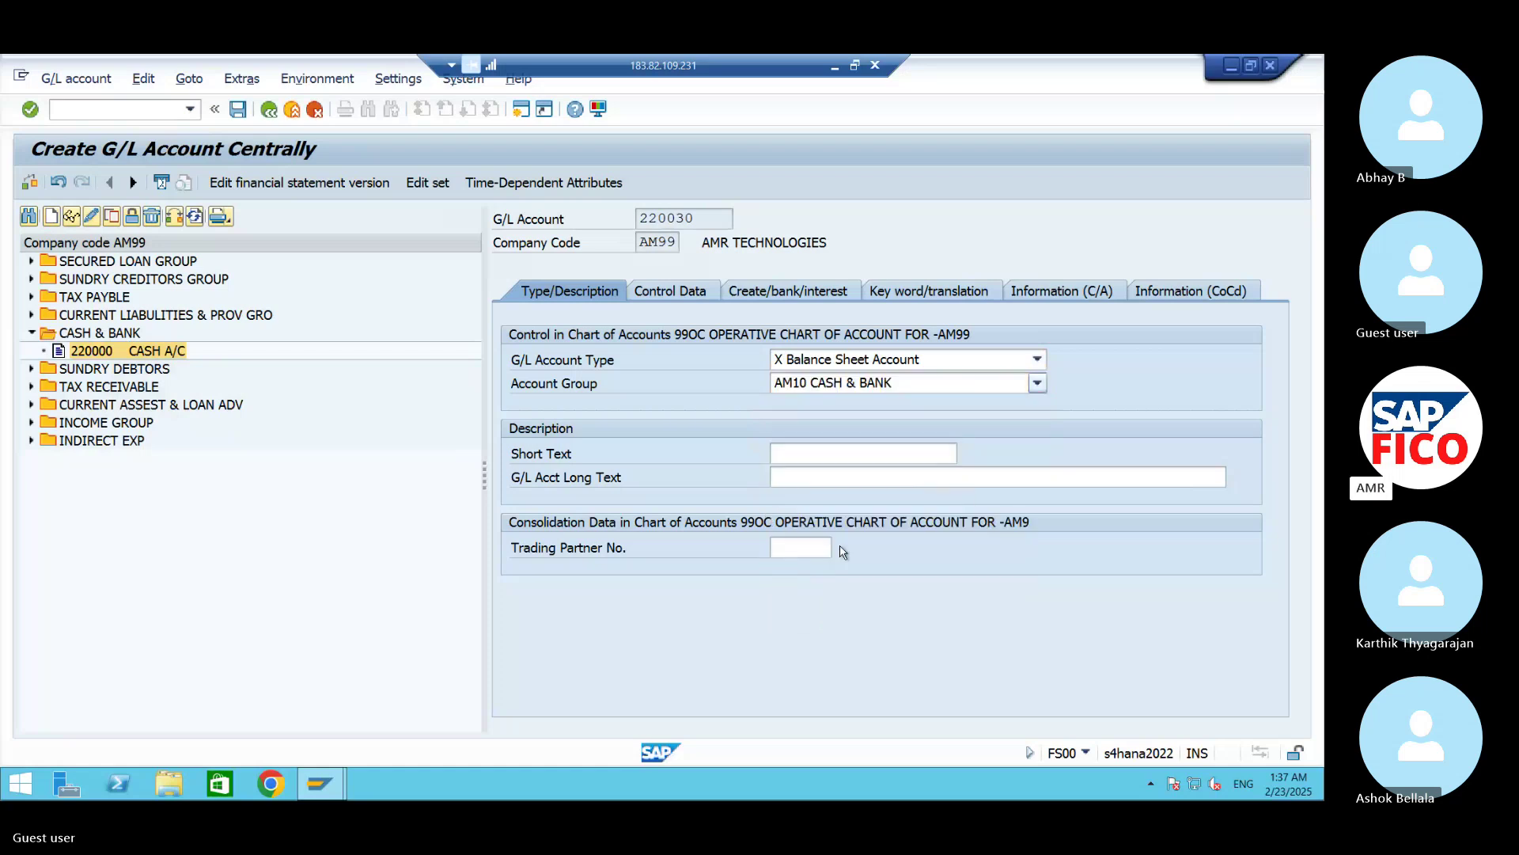
Step: Enter MAIN BANK A/C as both the short text and long text
left_click(802, 459)
type("MA")
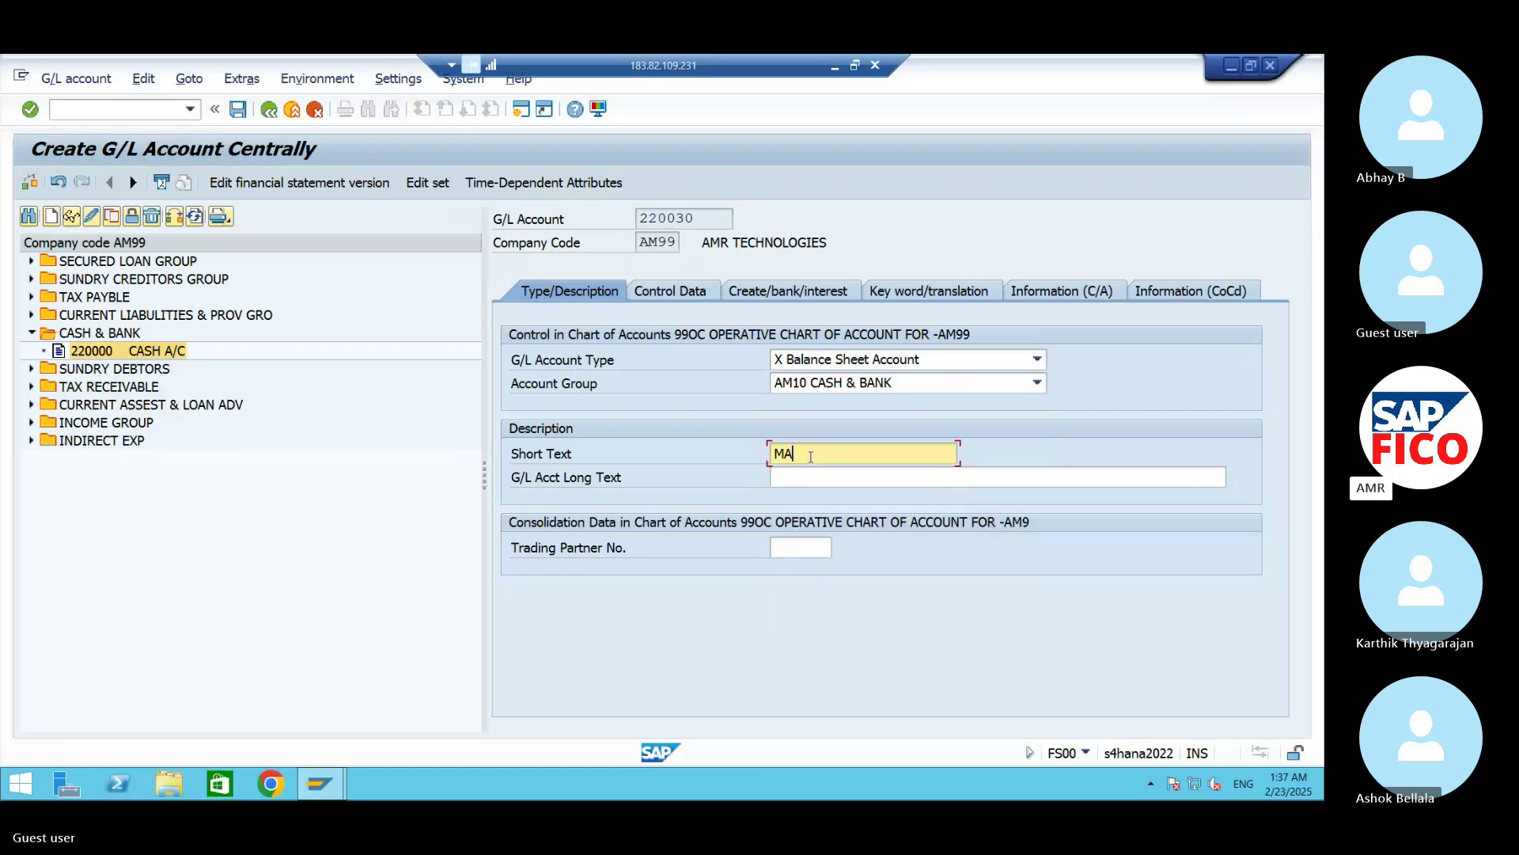
type("IN BANK")
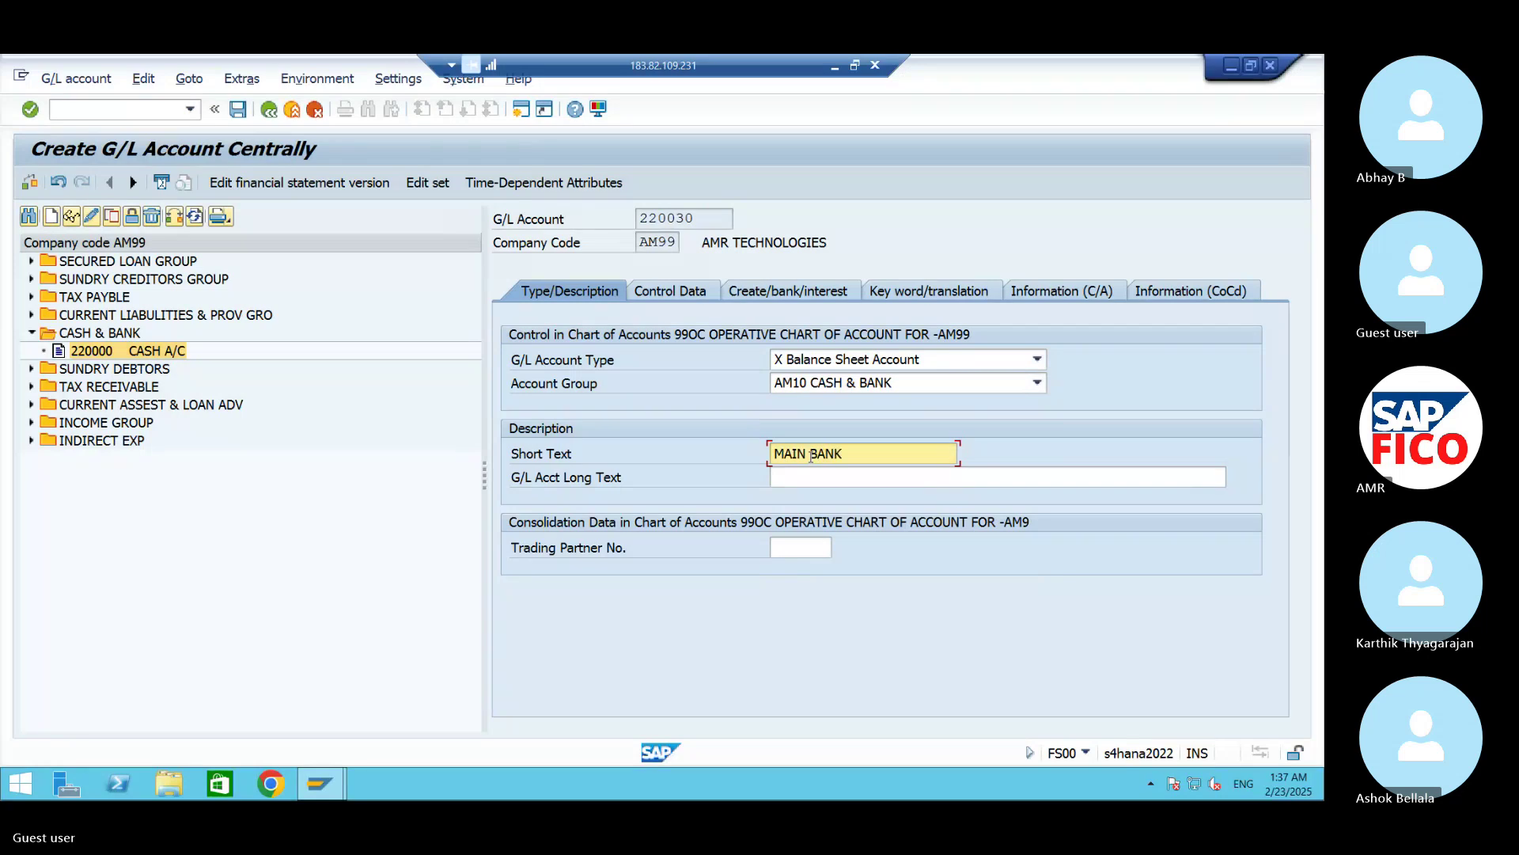
type(" A/C")
key("Return")
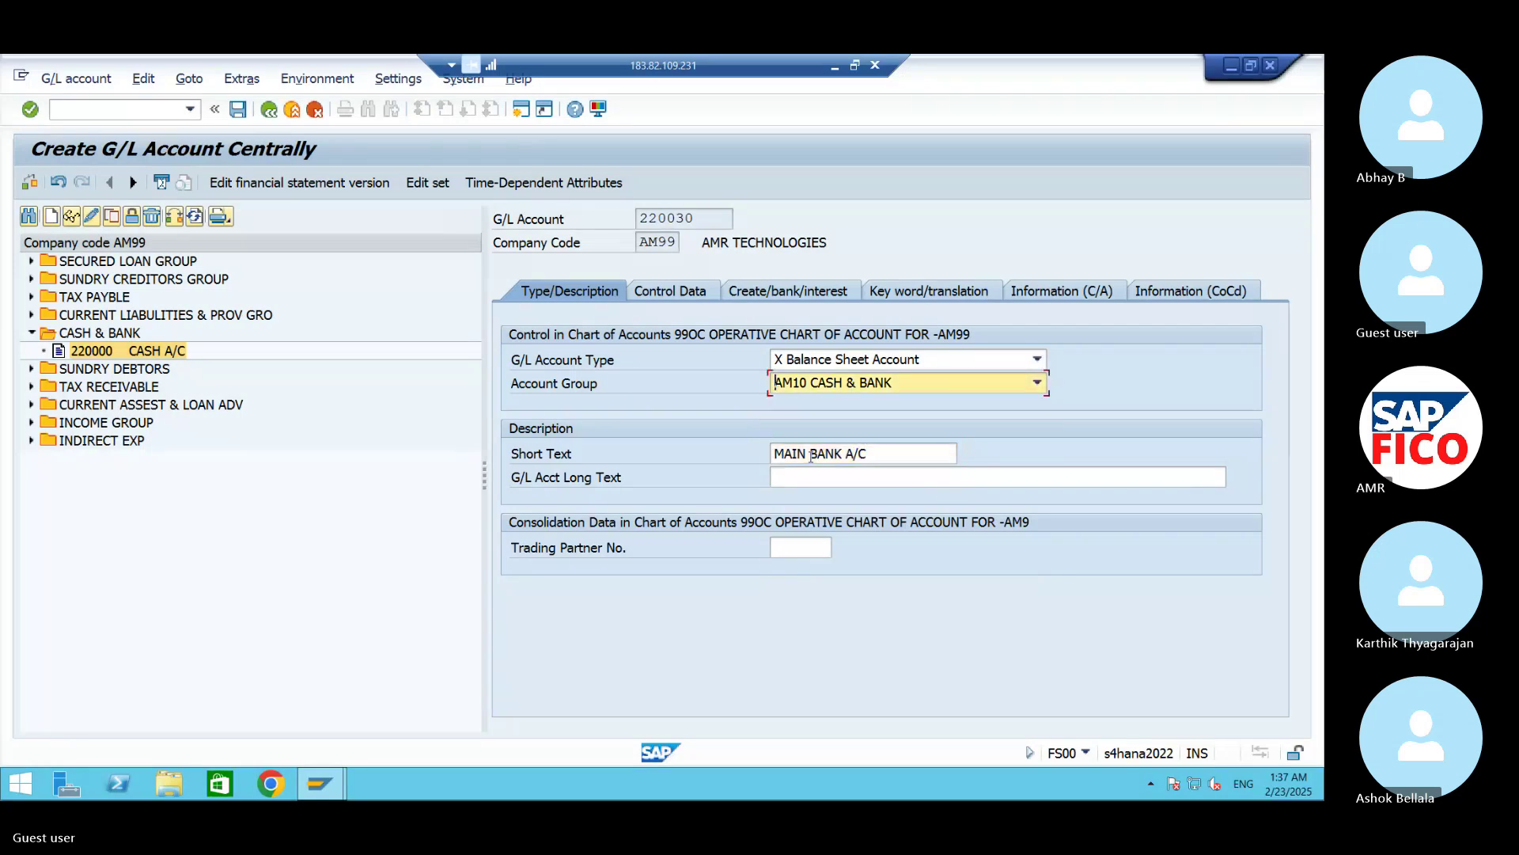
key("Tab")
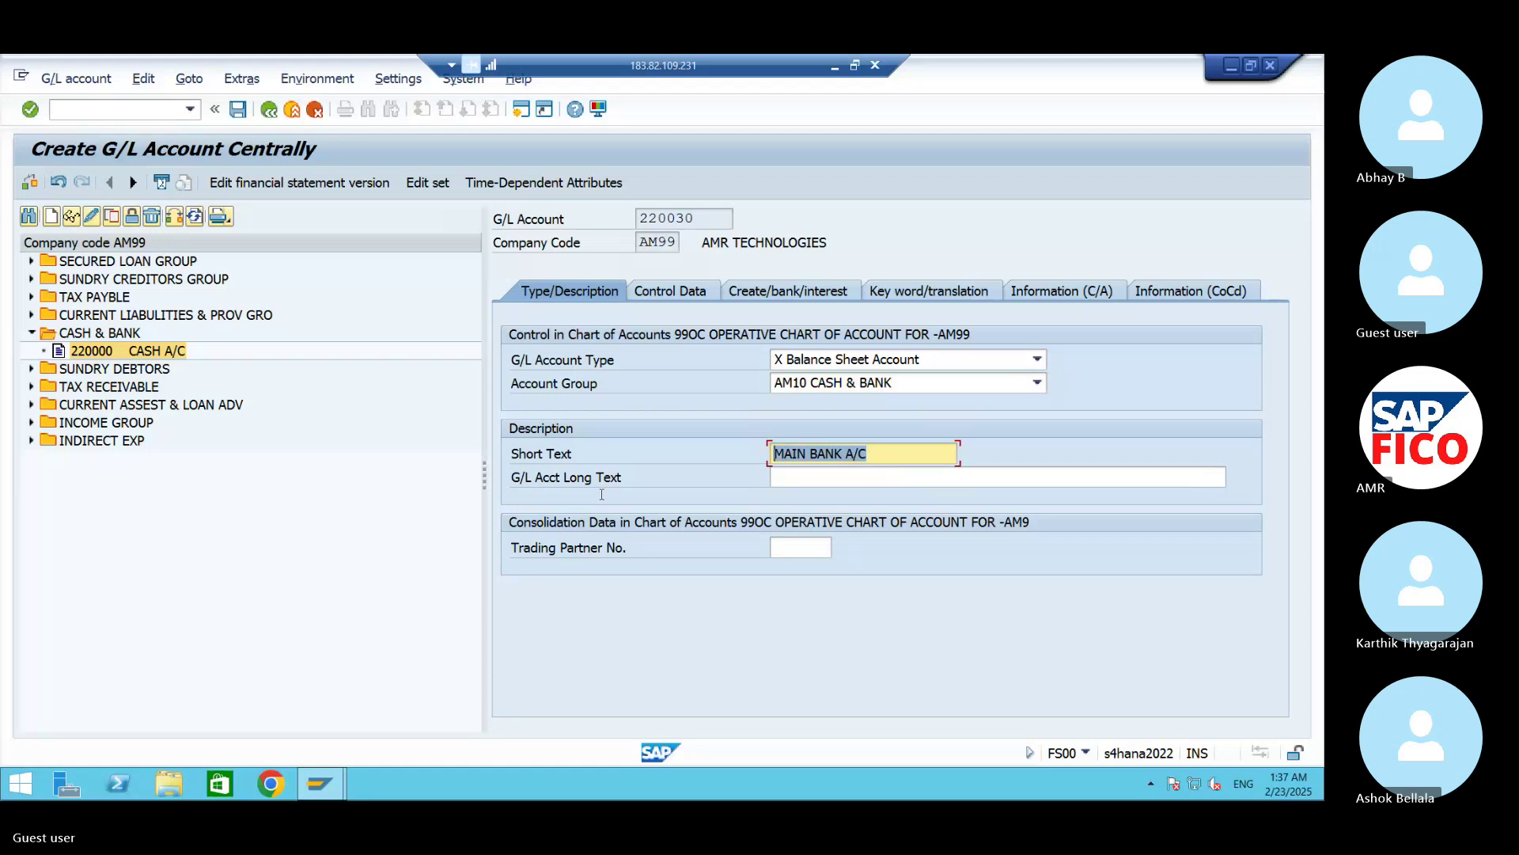
key("ctrl+c")
key("Tab")
key("ctrl+v")
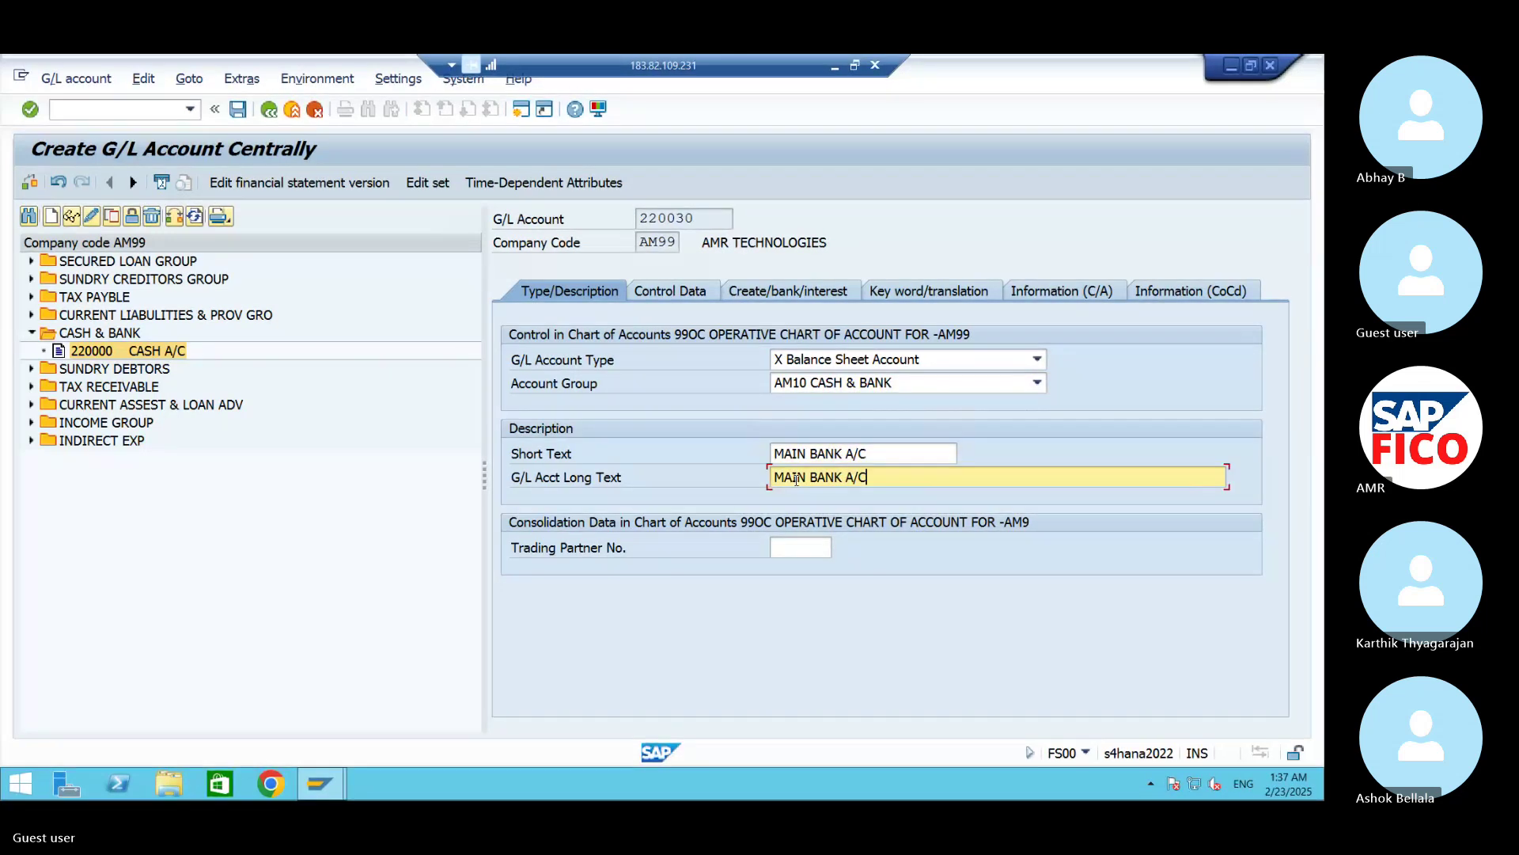
left_click(668, 296)
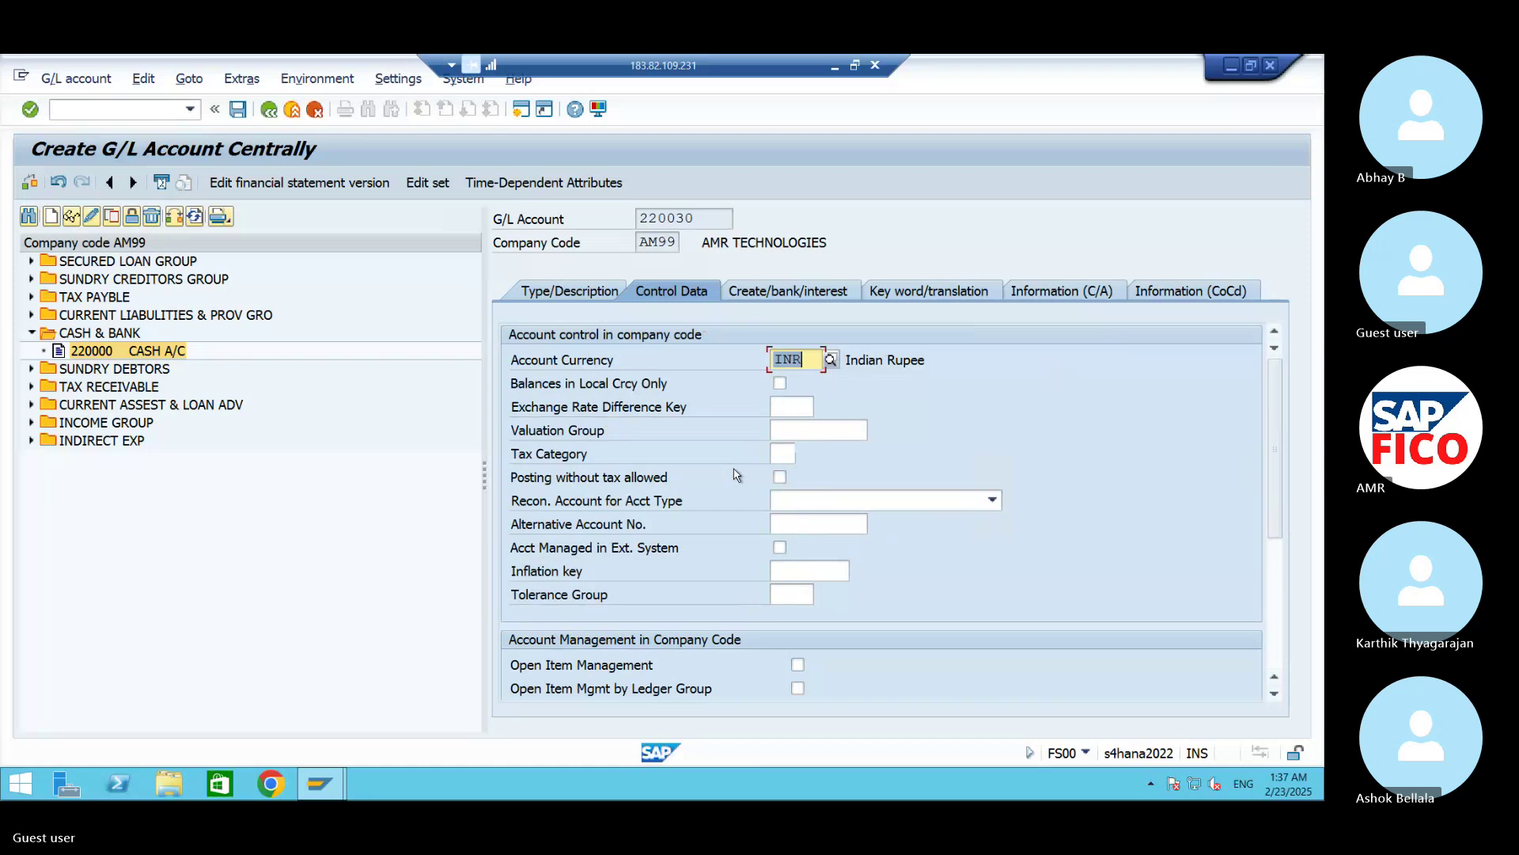
Step: Enter sort key 001 in account 220030's control data
left_click(1276, 695)
left_click(1275, 695)
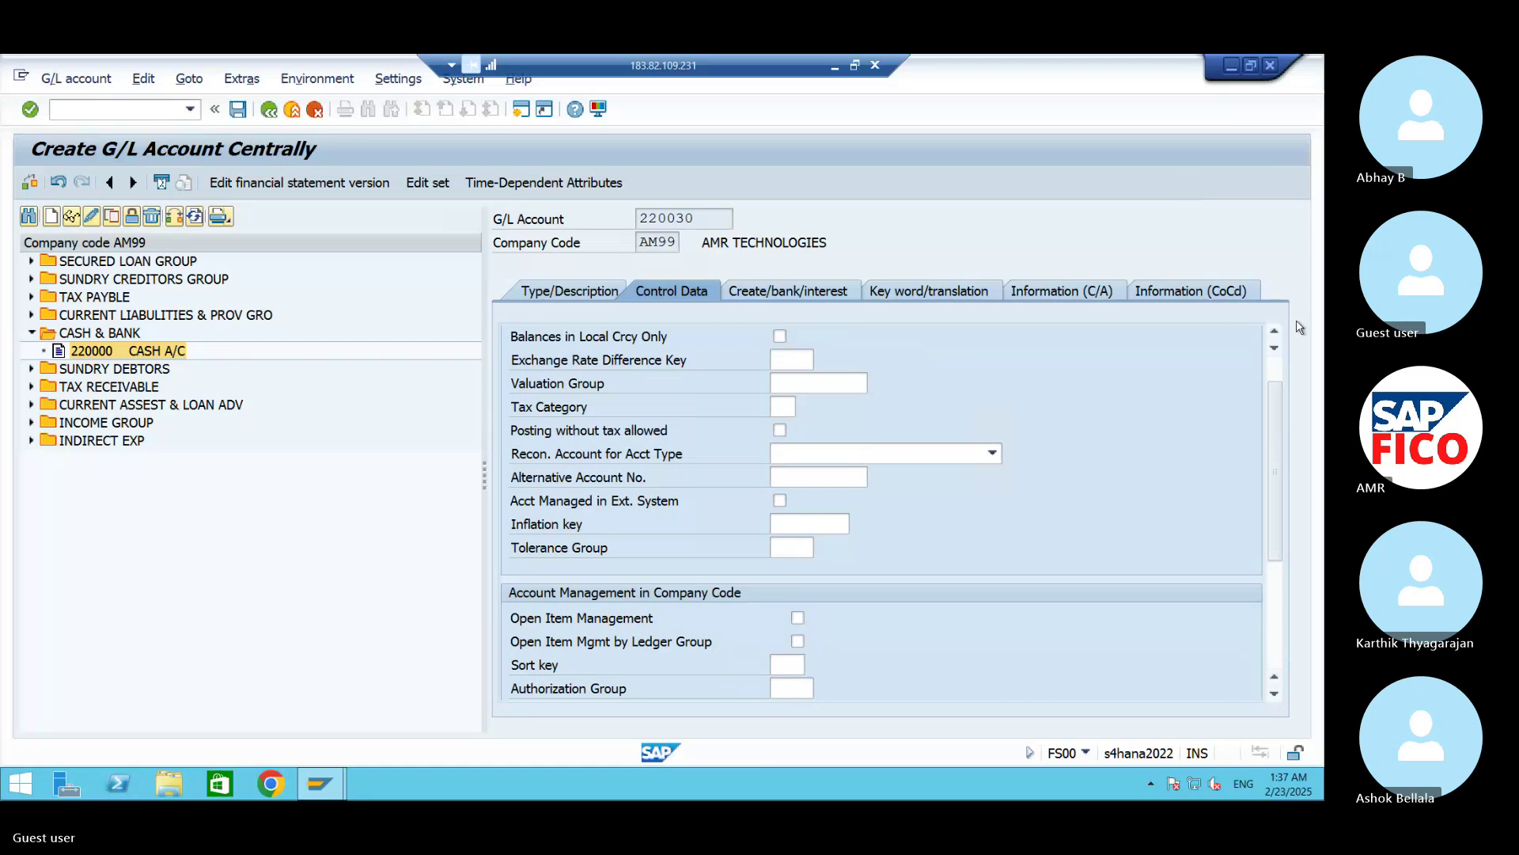
left_click(1275, 331)
left_click(1275, 332)
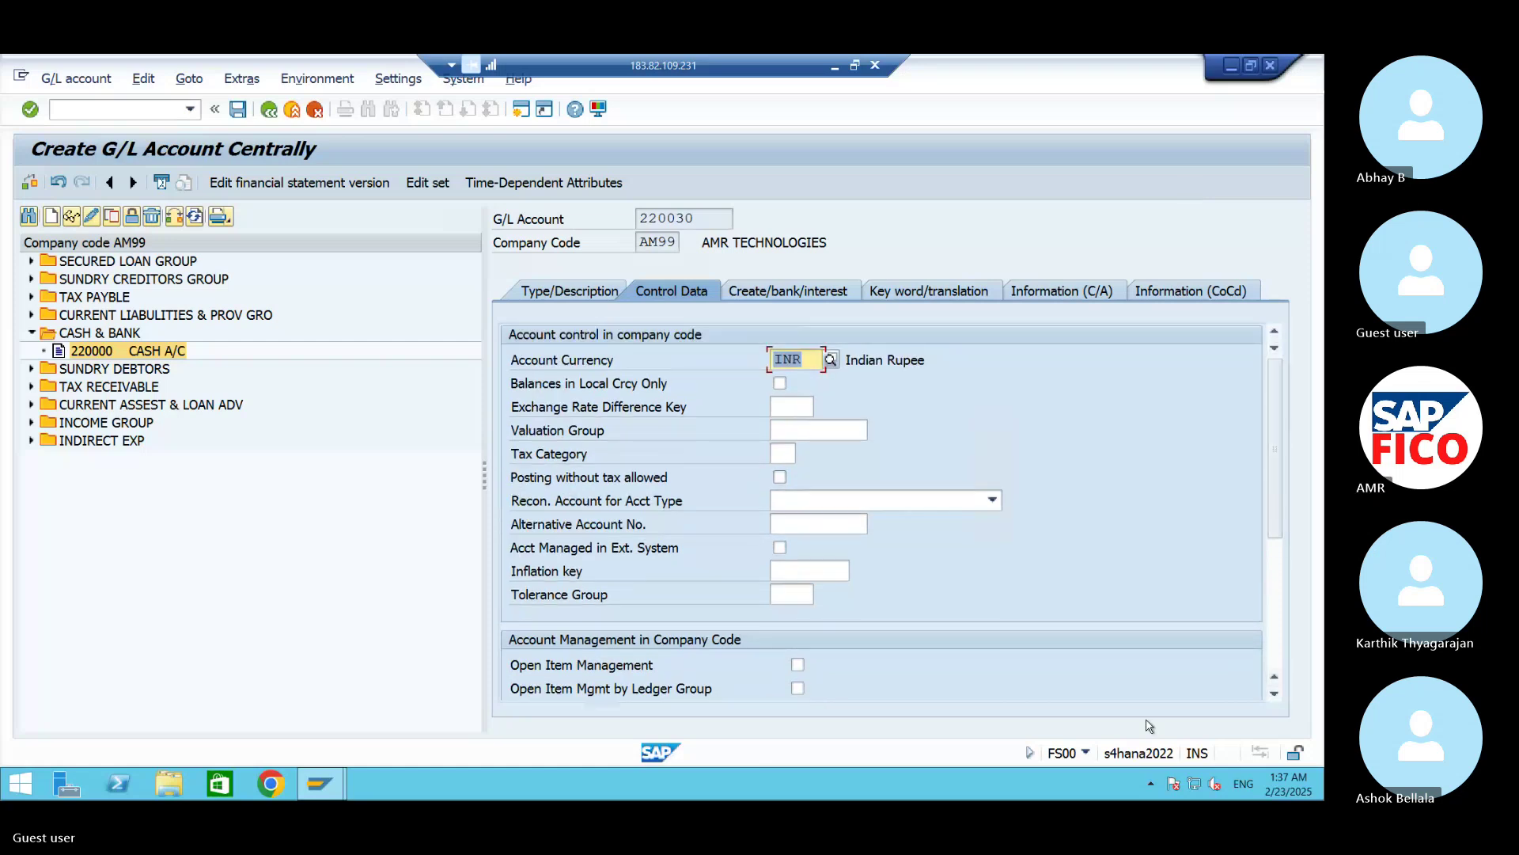
scroll(1012, 675, "down", 3)
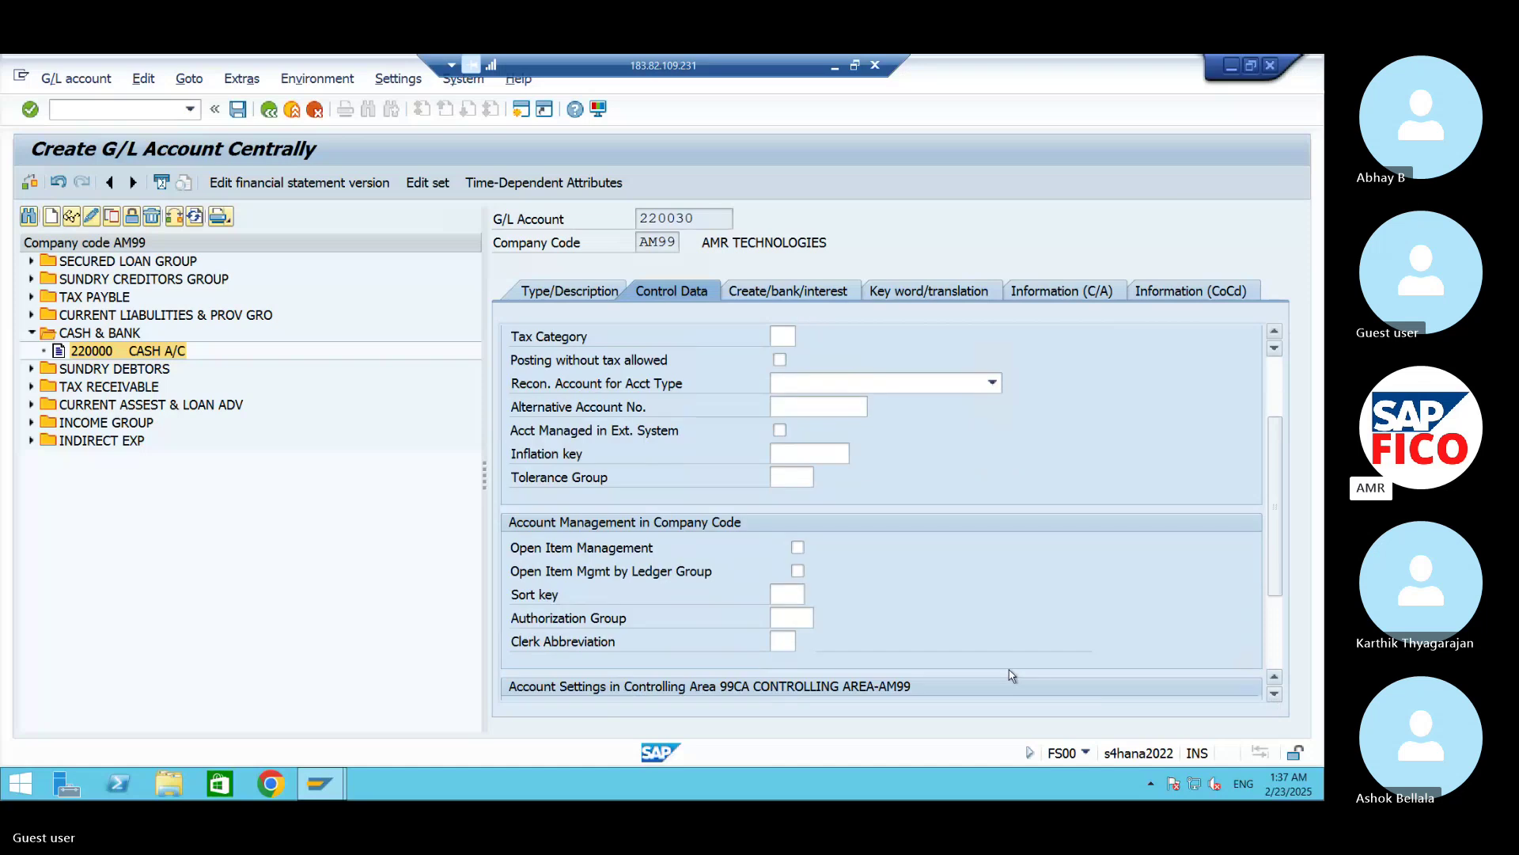
left_click(794, 591)
type("00")
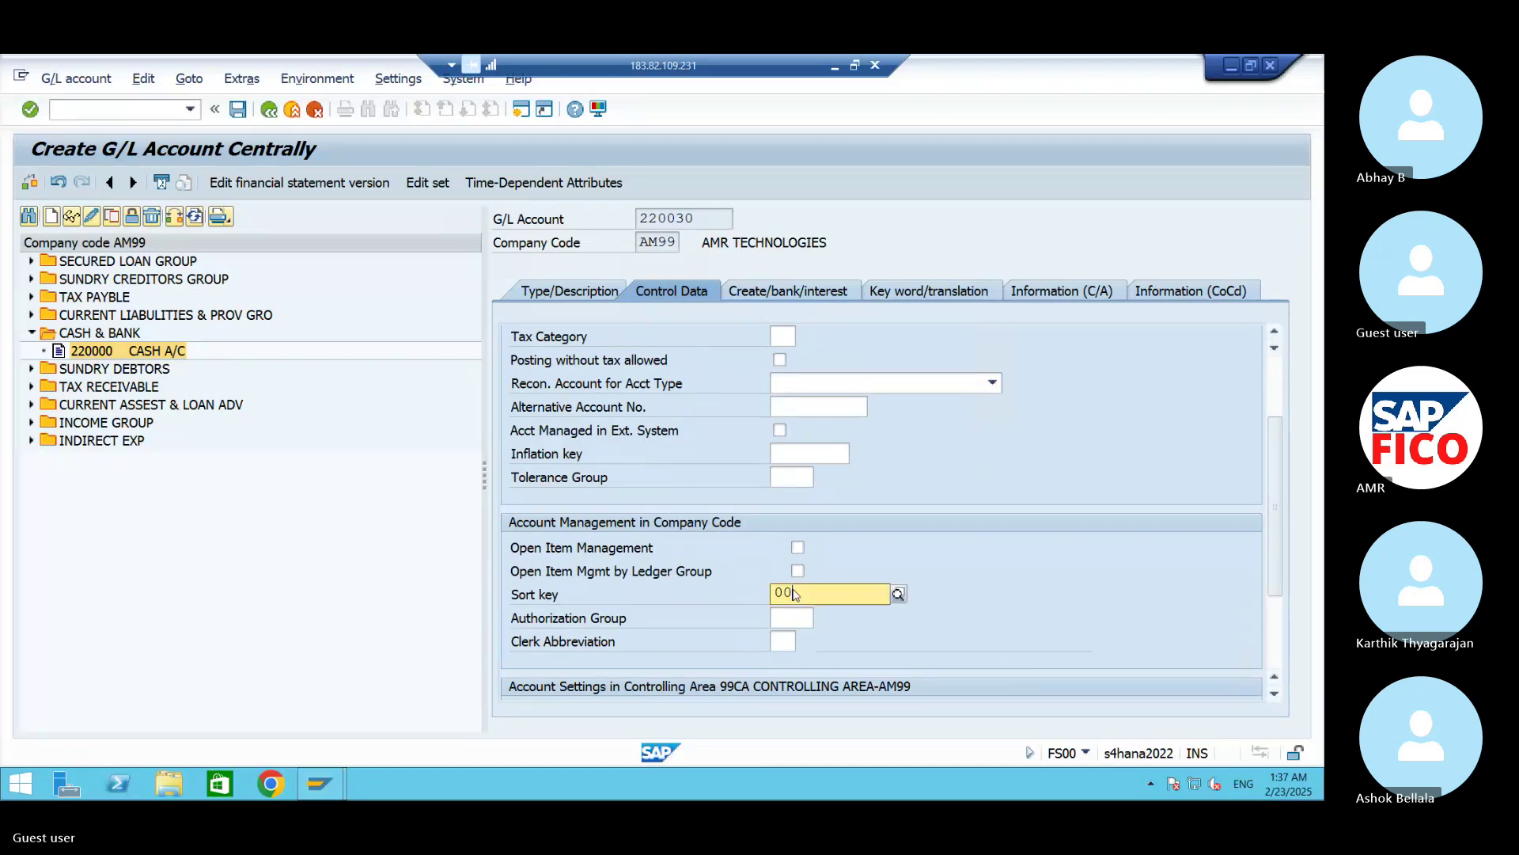
type("1")
left_click(821, 633)
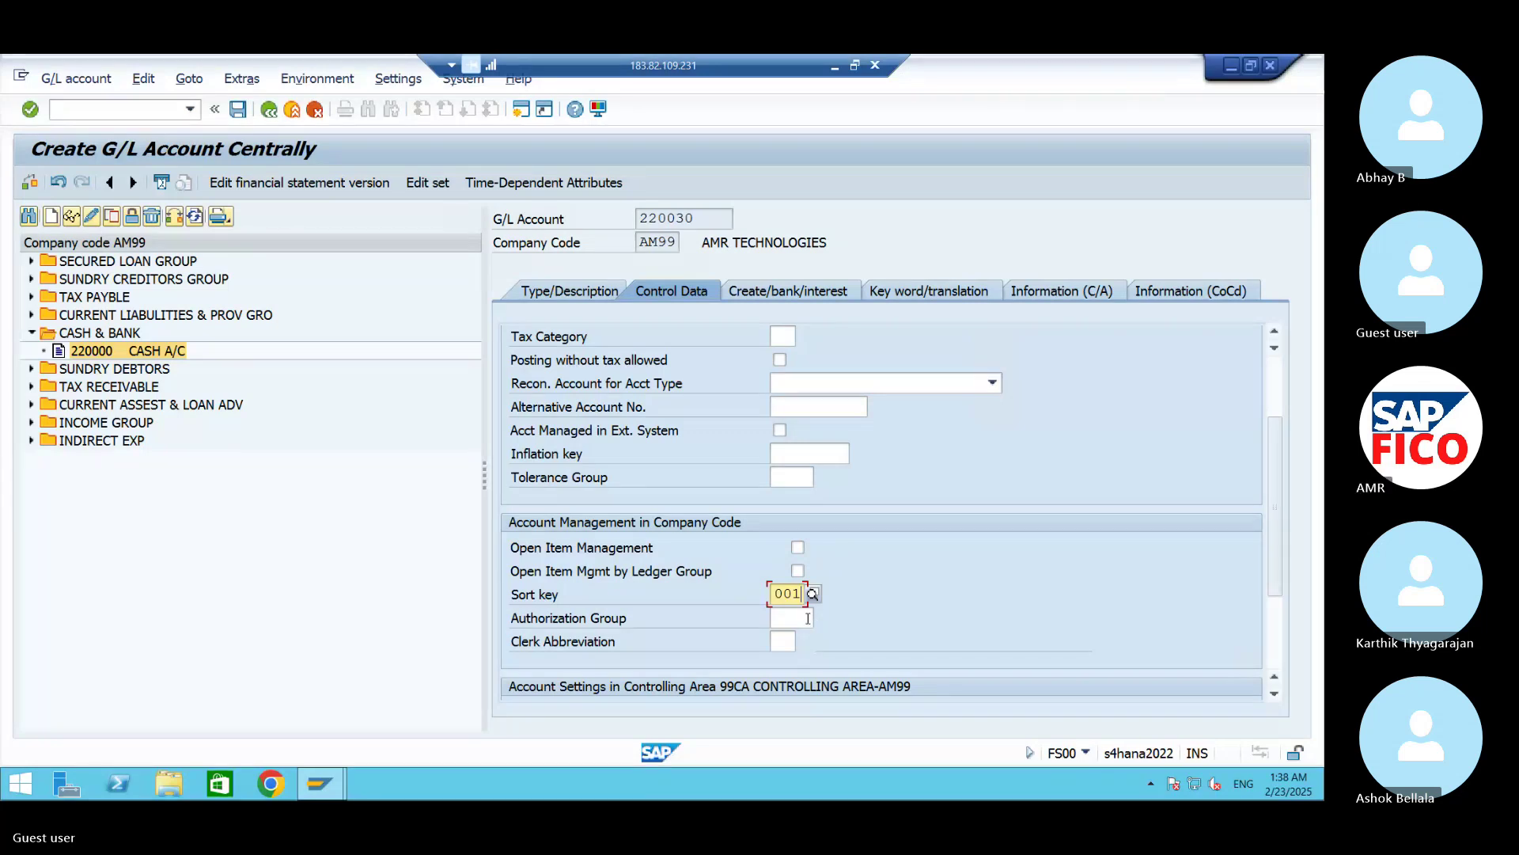
Step: Give G/L account 220030 field status group G001 and restrict it to automatic postings
left_click(786, 292)
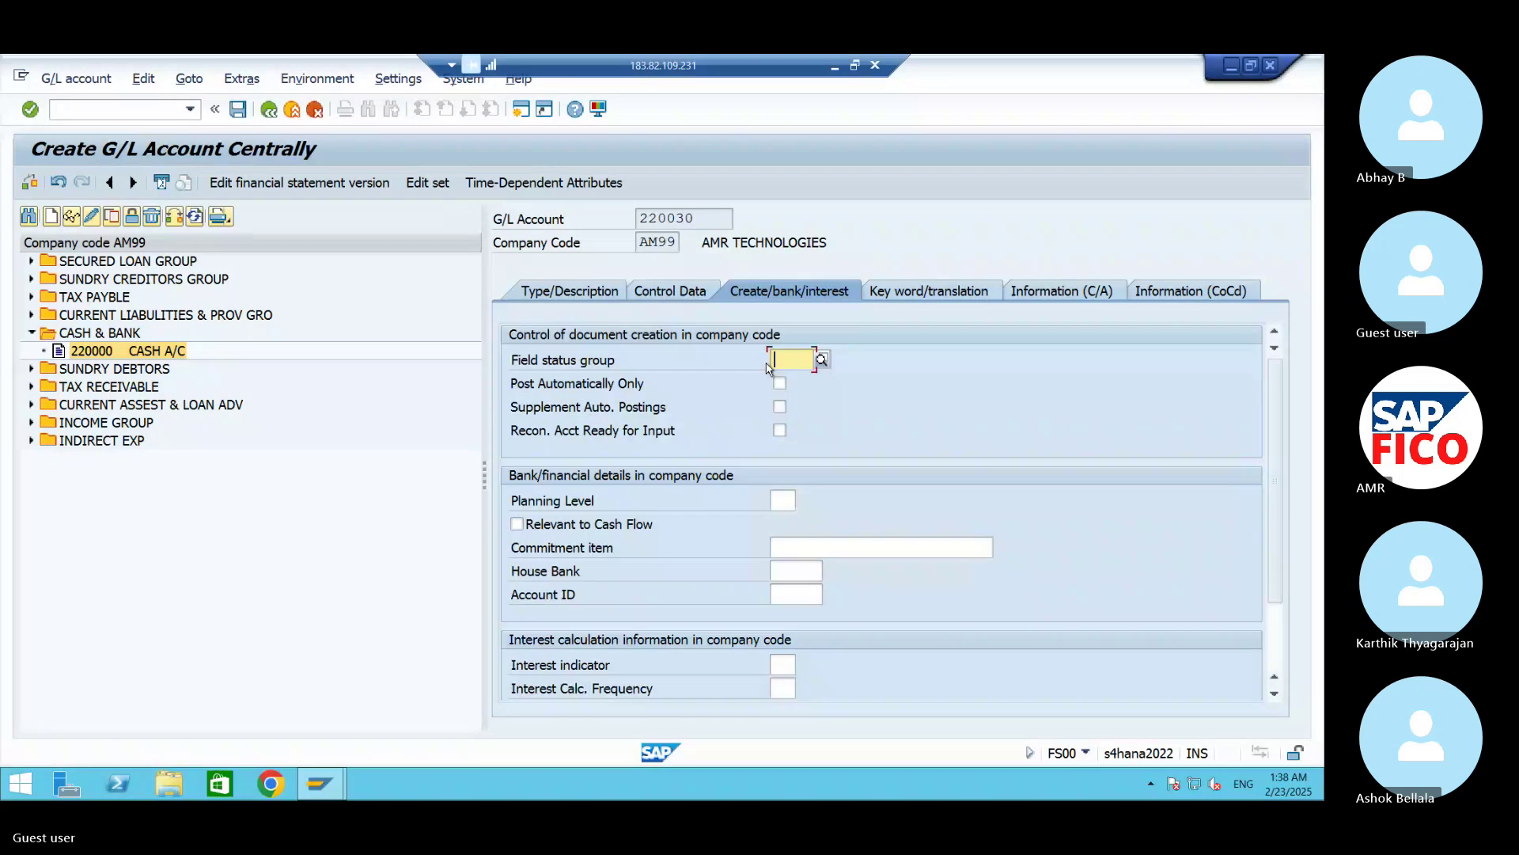
type("G001")
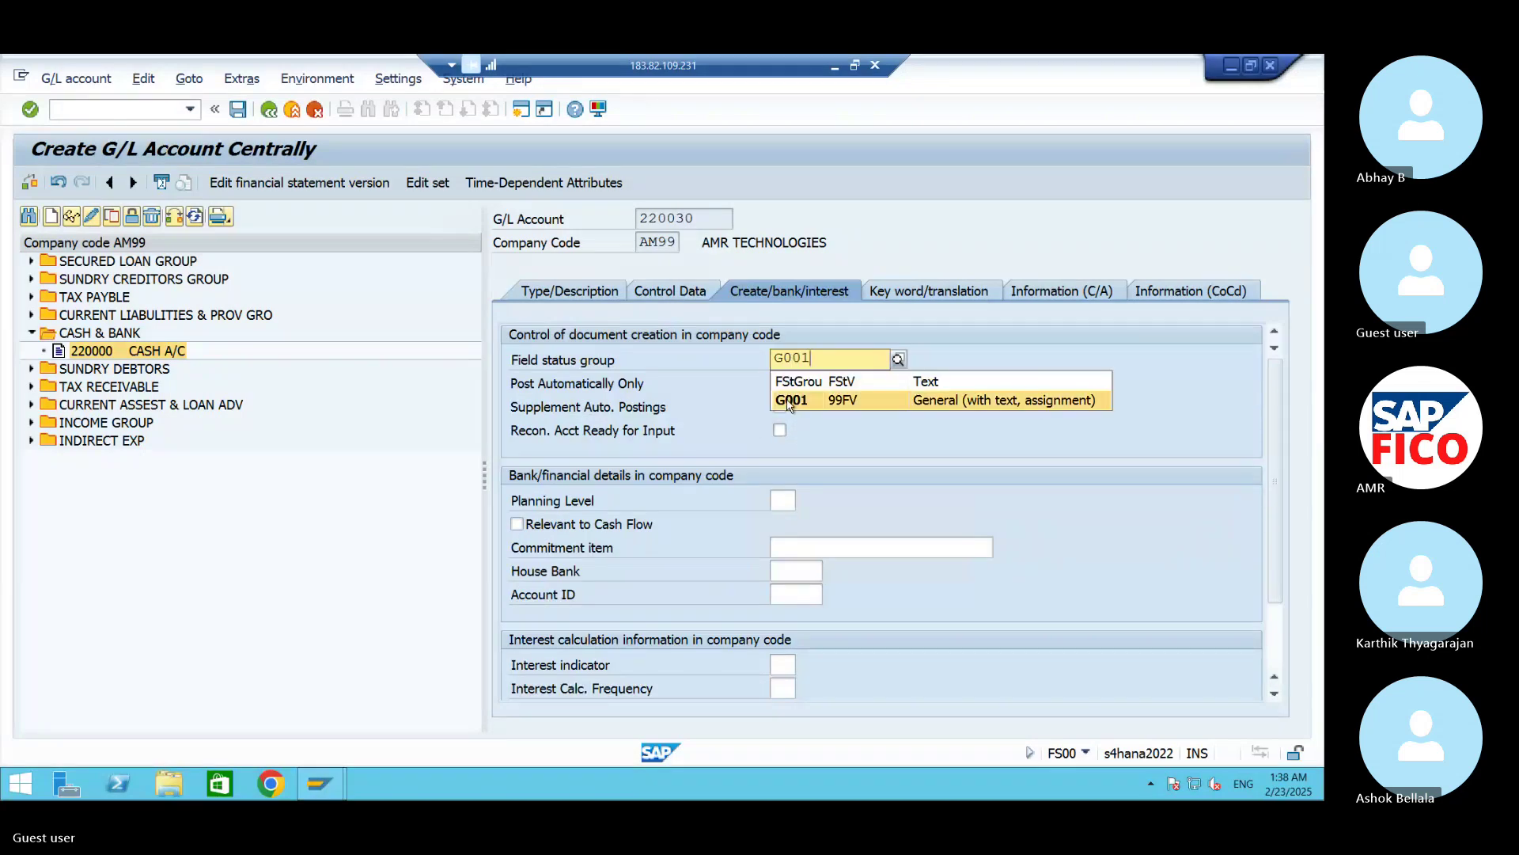
left_click(782, 401)
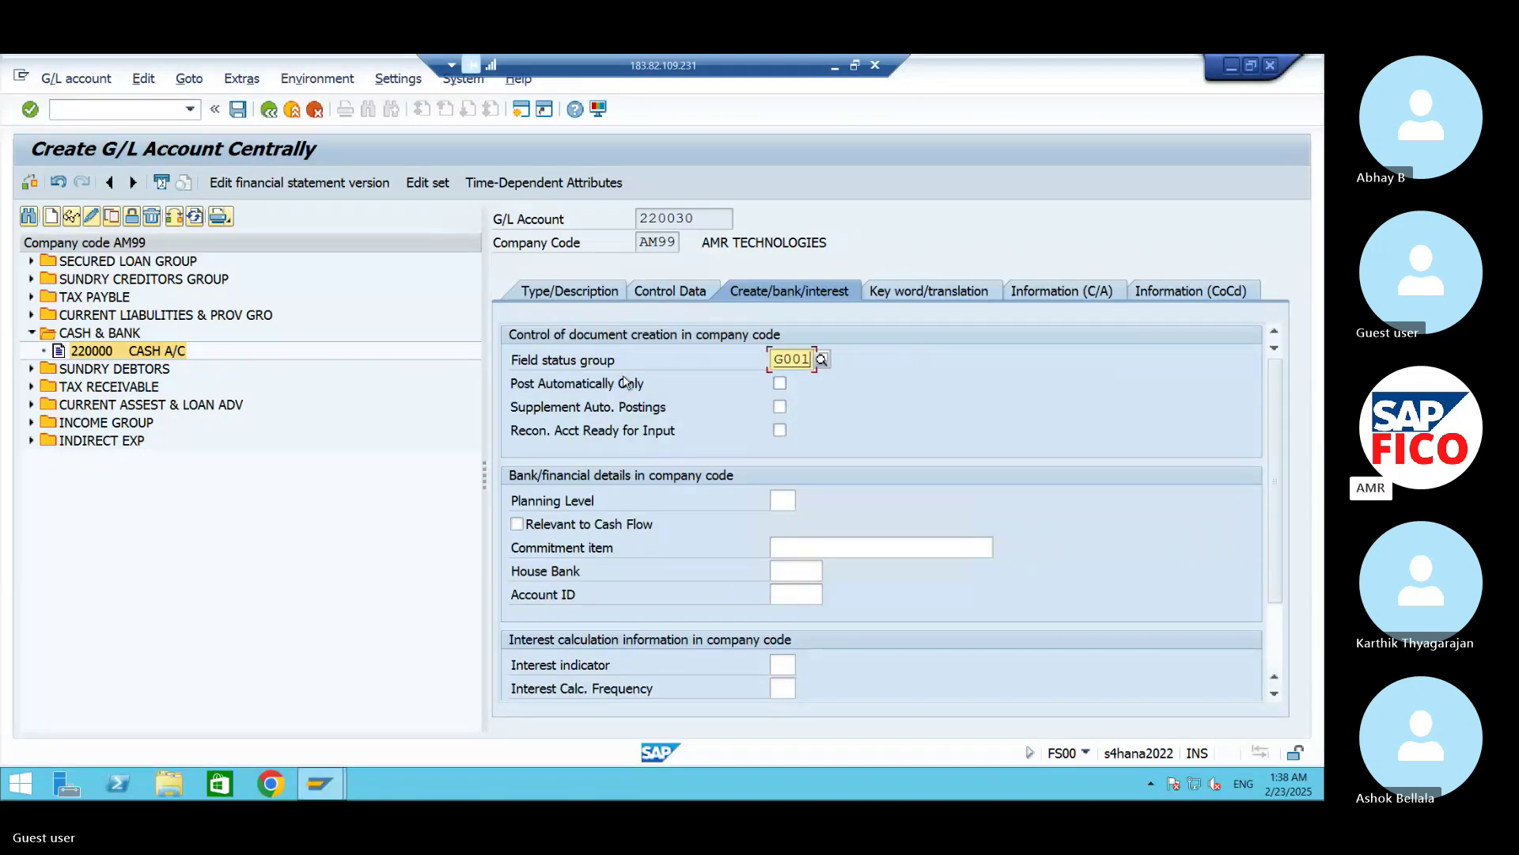
left_click(779, 383)
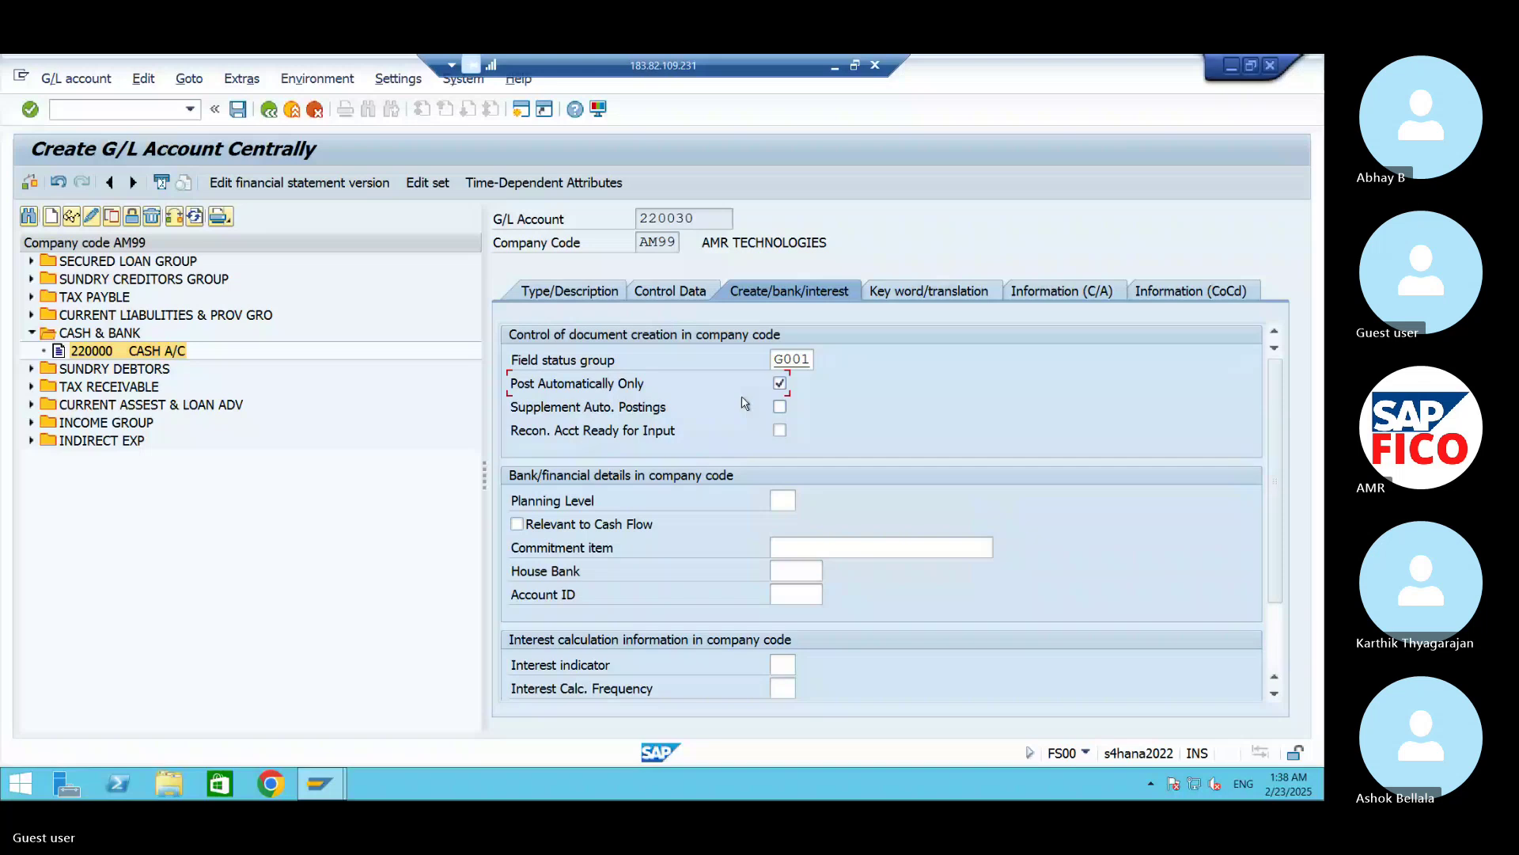
Step: Mark 220030 as relevant to cash flow and save it, accepting the currency warning
left_click(236, 111)
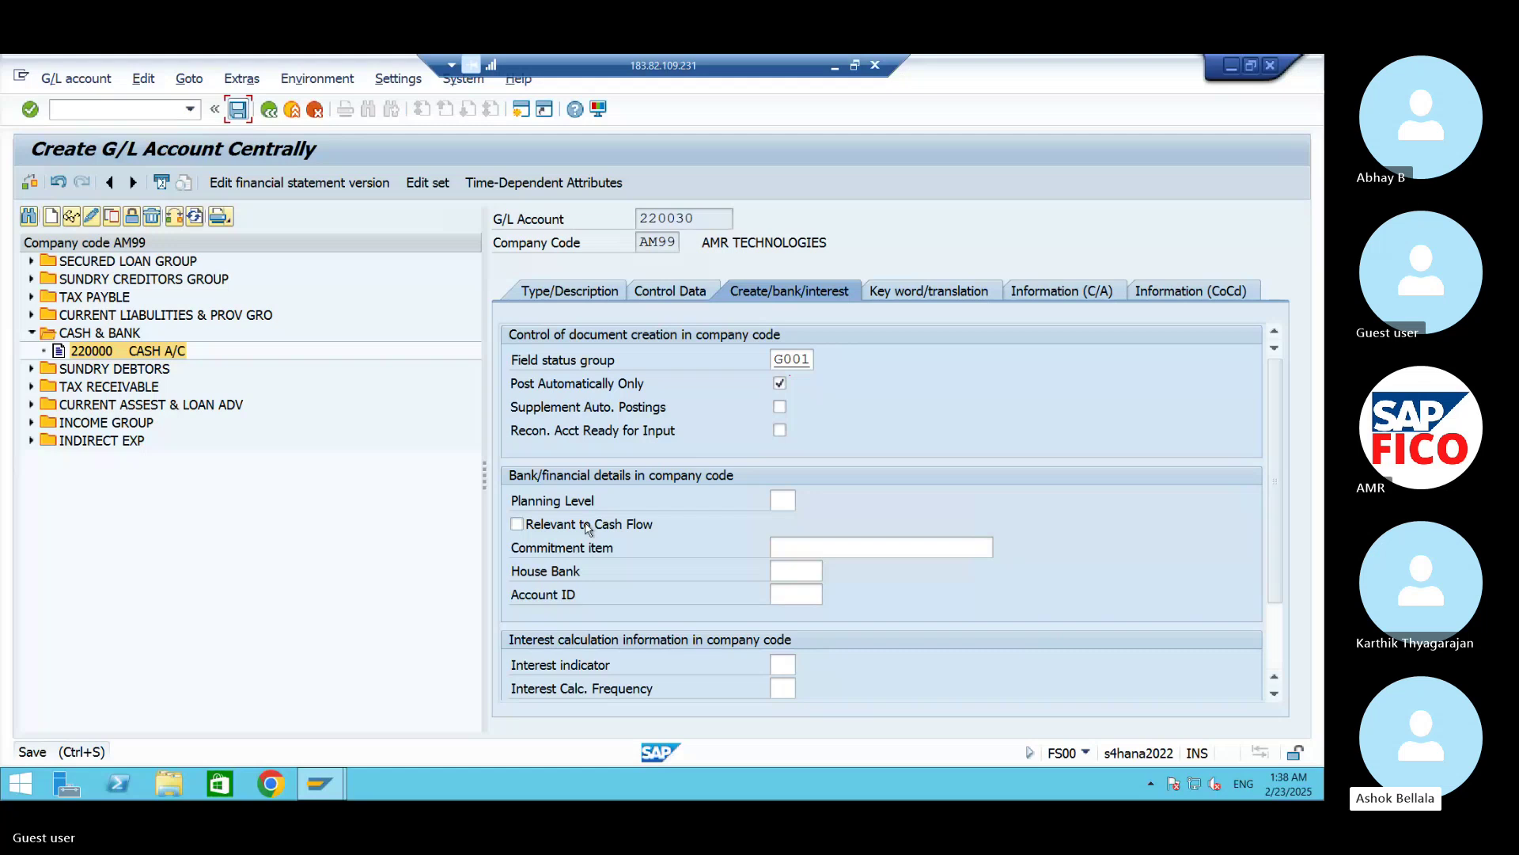
left_click(517, 524)
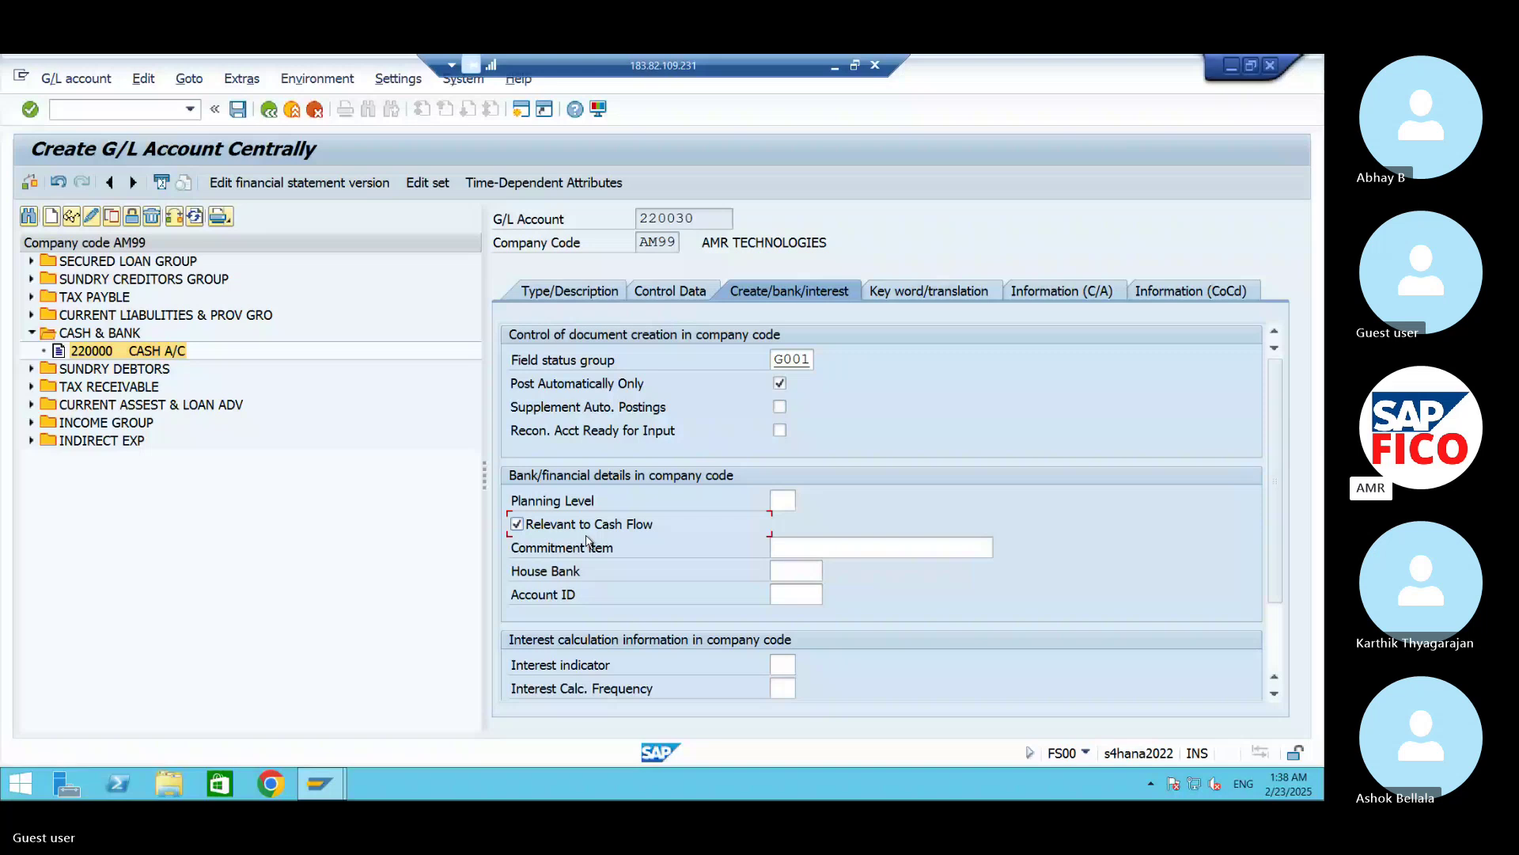
key("ctrl+s")
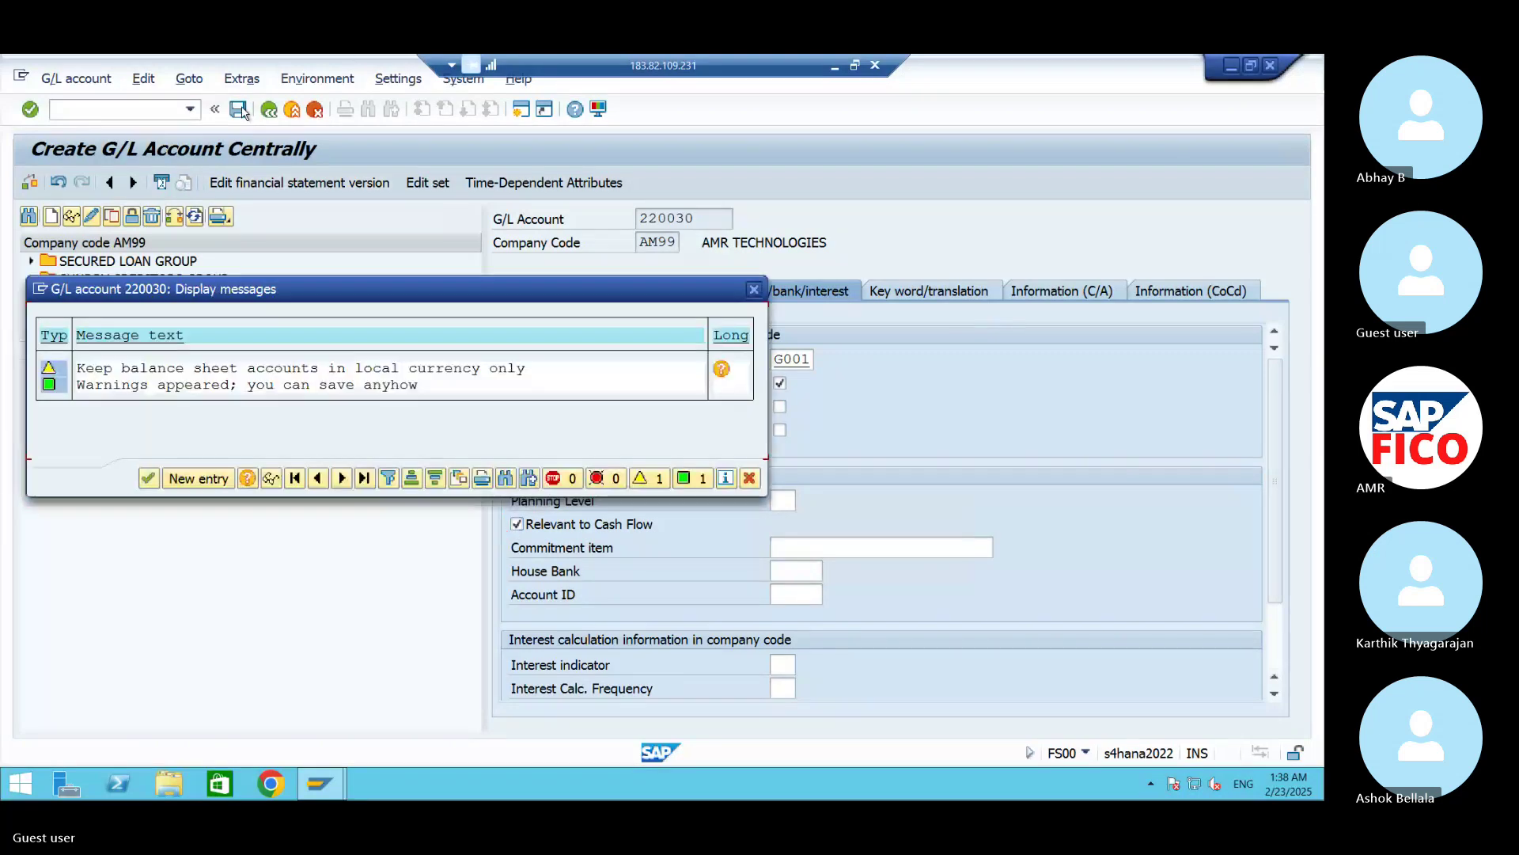
left_click(149, 479)
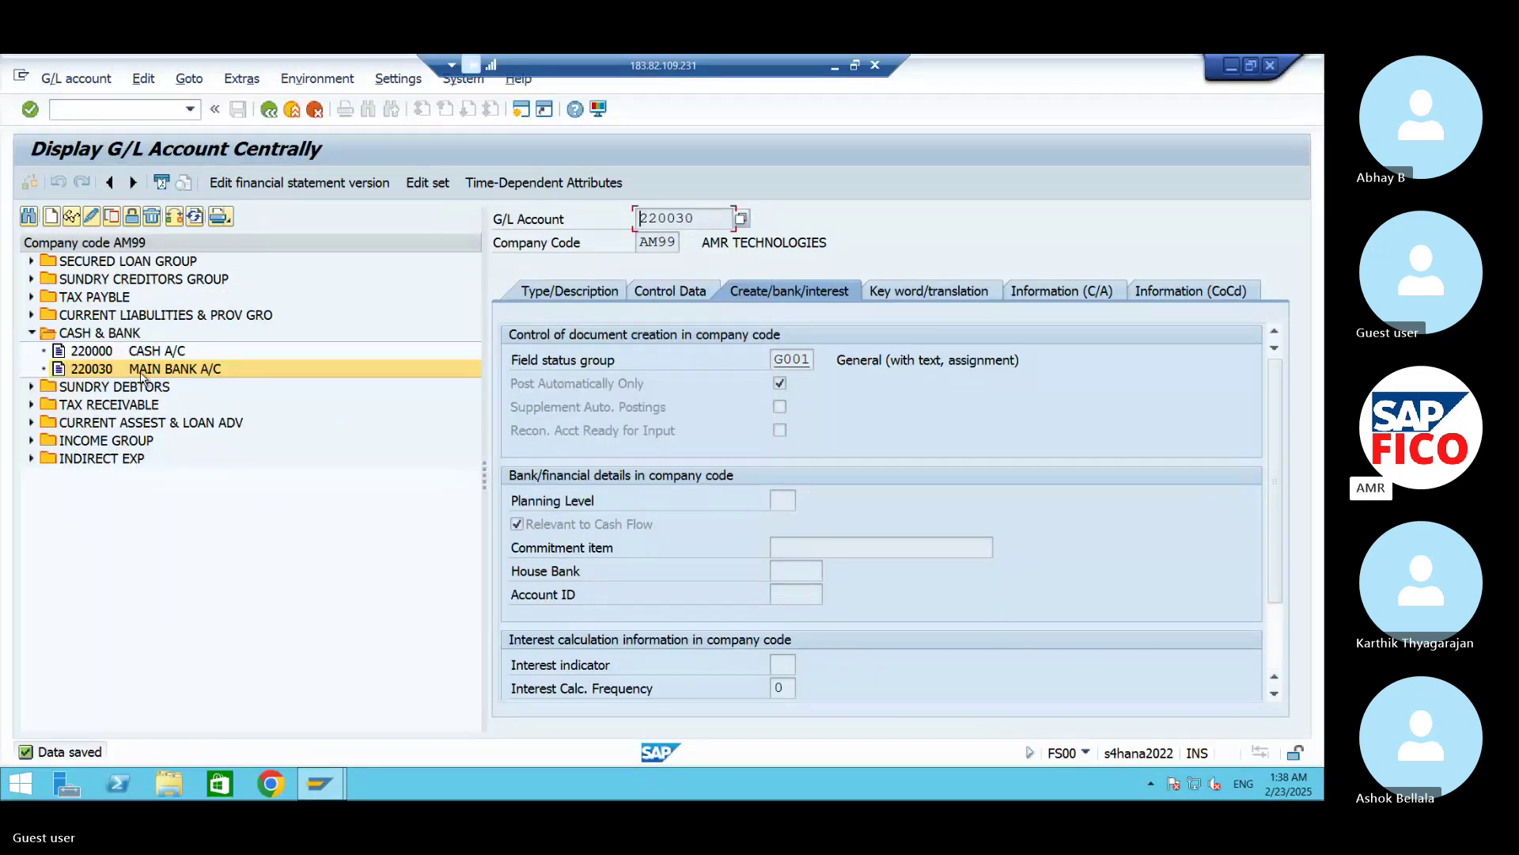
Step: Create new G/L account 220031 as a copy of 220030
left_click(111, 216)
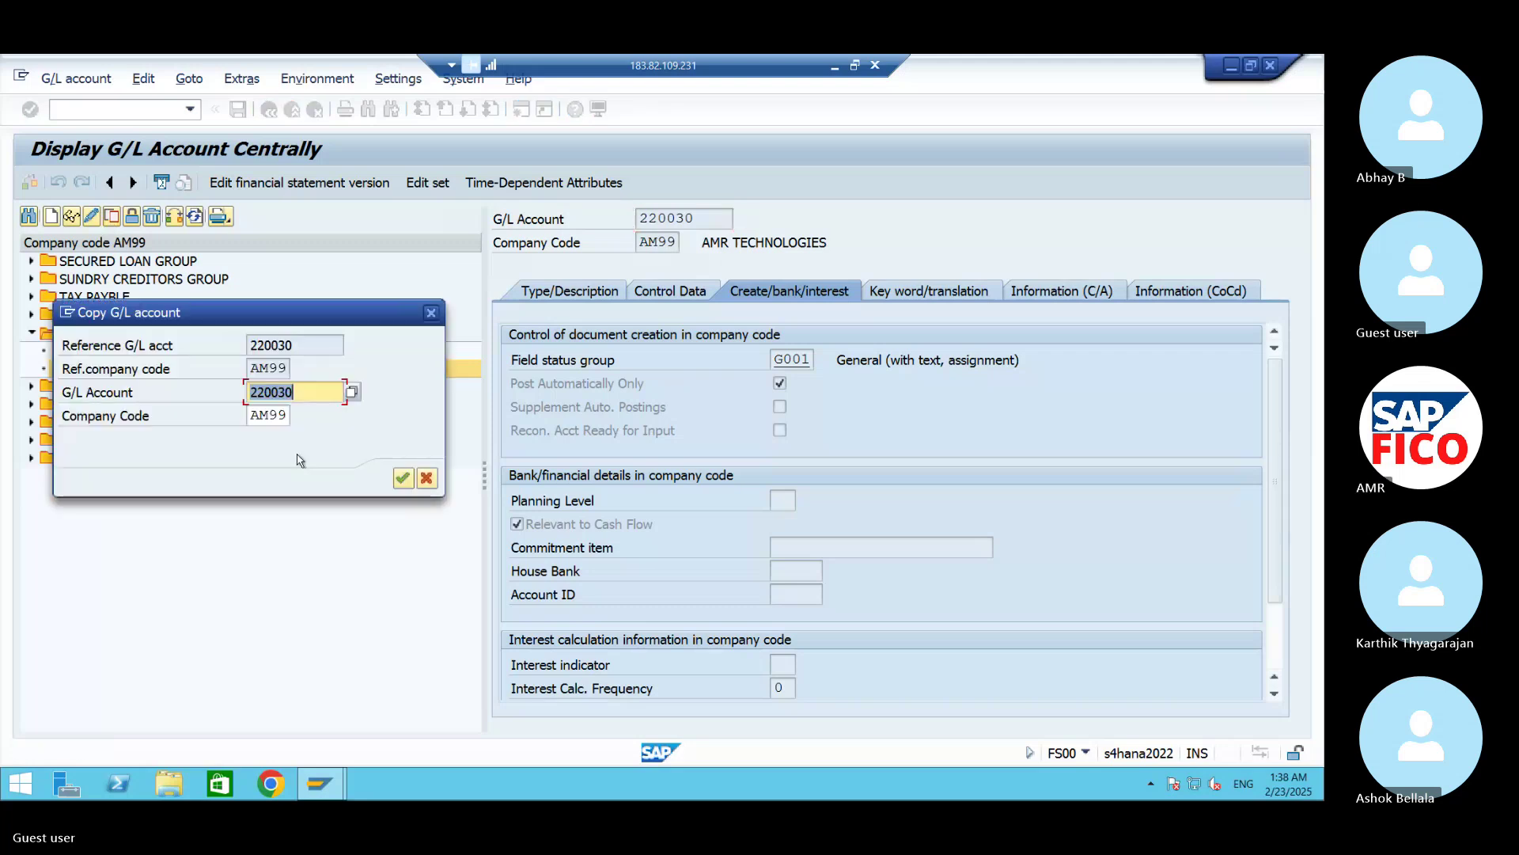
key("End")
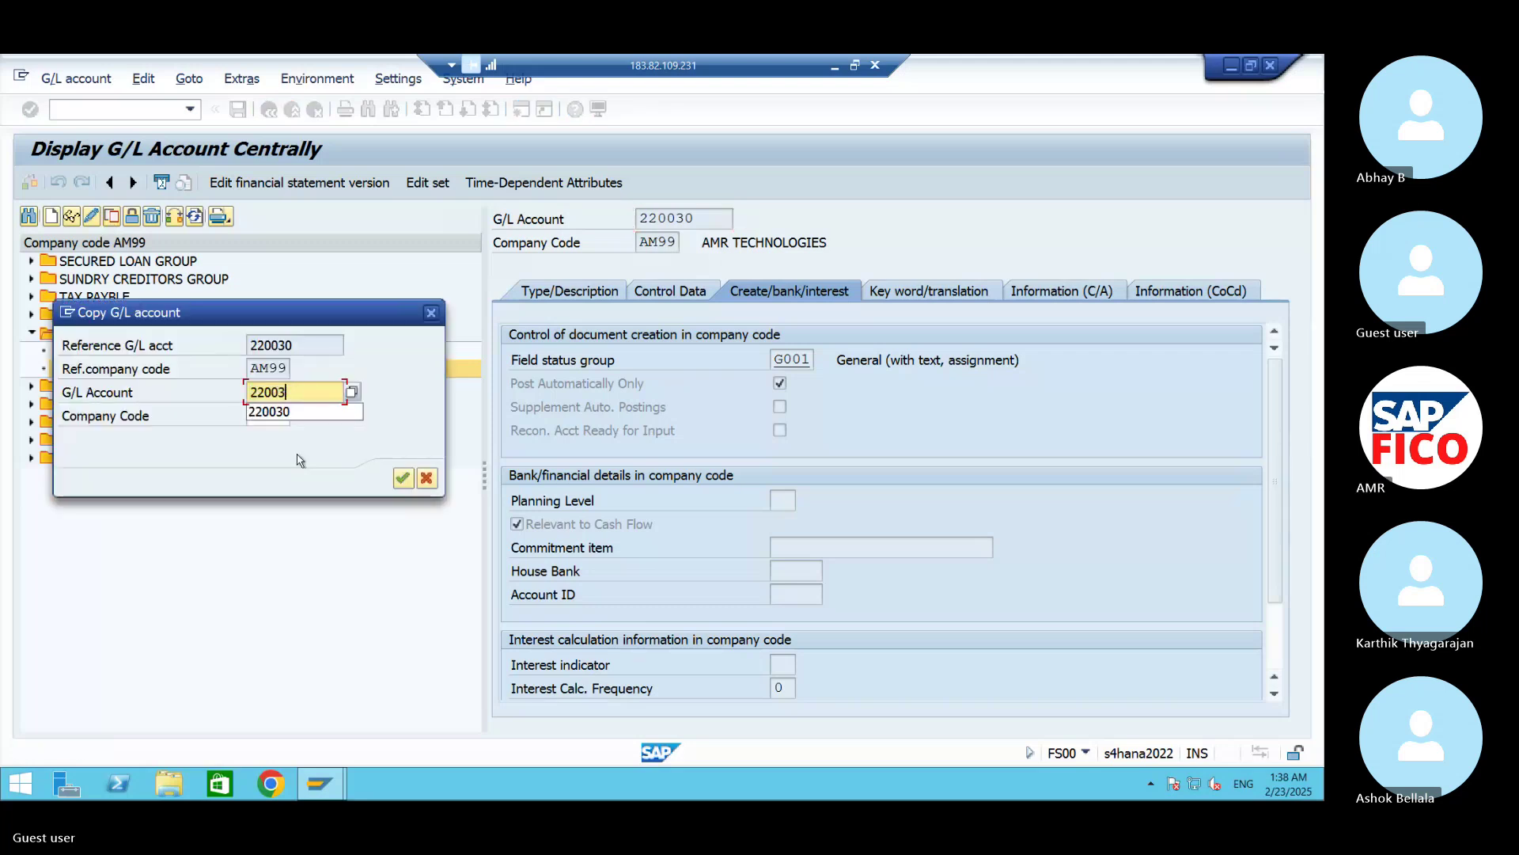
key("Return")
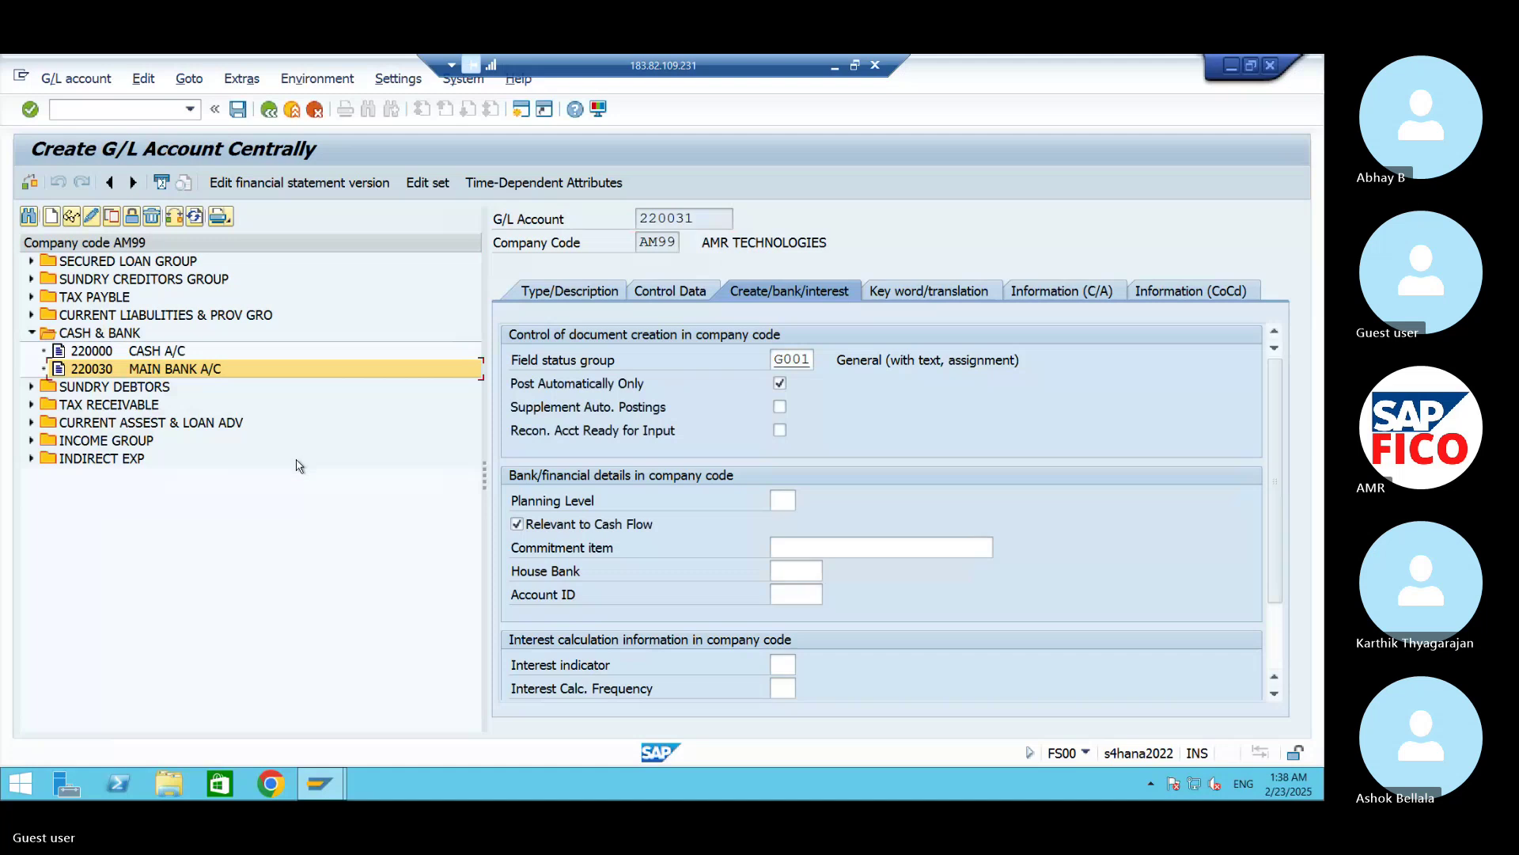
Step: Set both short and long text of 220031 to 'OUT GOING PAY A/C'
left_click(608, 299)
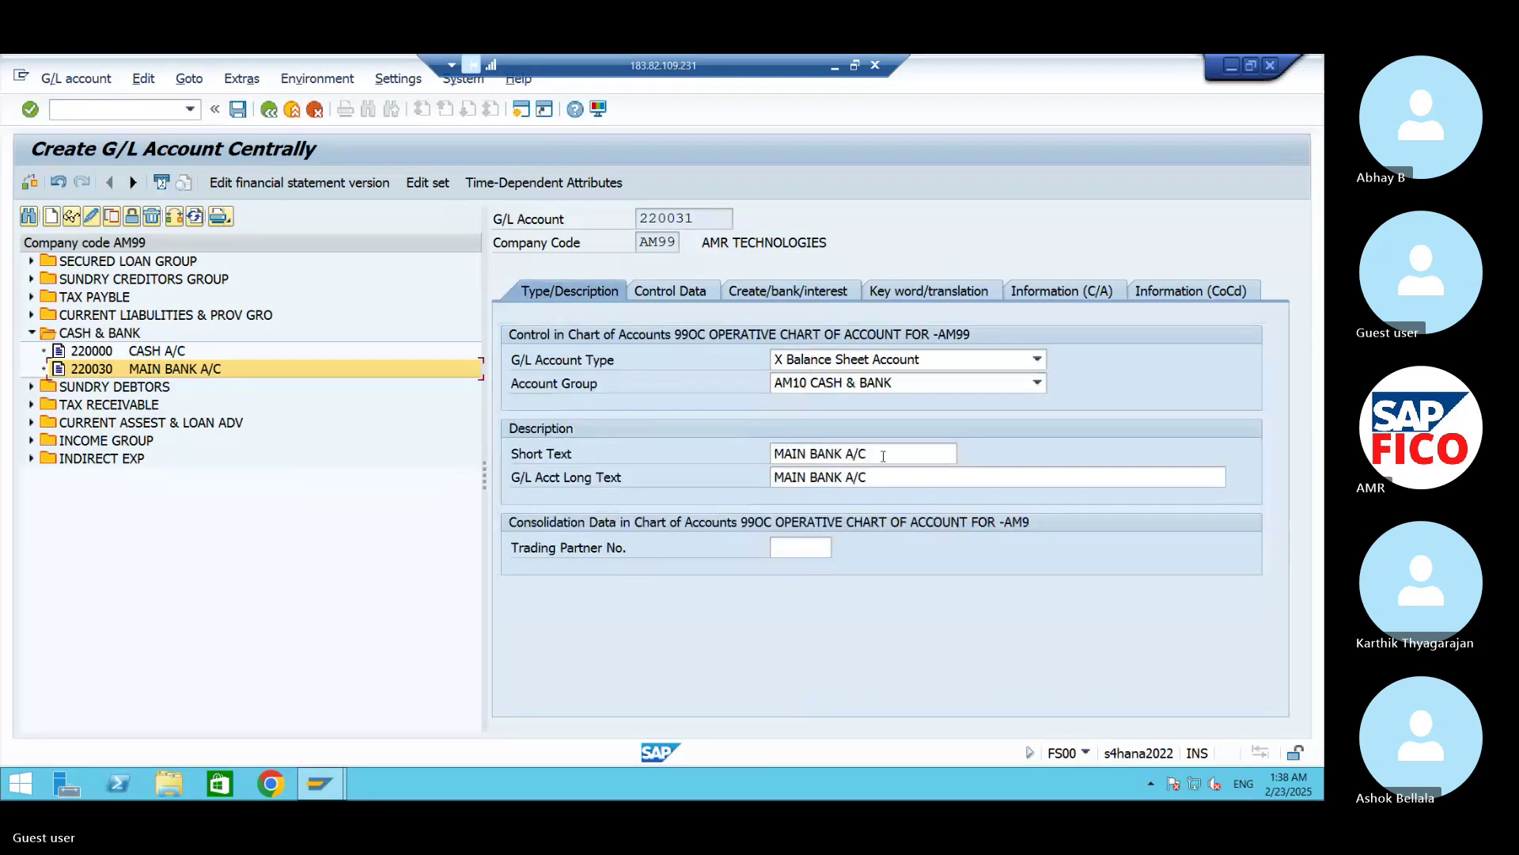
left_click(883, 457)
key("BackSpace")
key("BackSpace")
key("BackSpace")
key("BackSpace")
key("BackSpace")
key("BackSpace")
key("BackSpace")
key("BackSpace")
key("BackSpace")
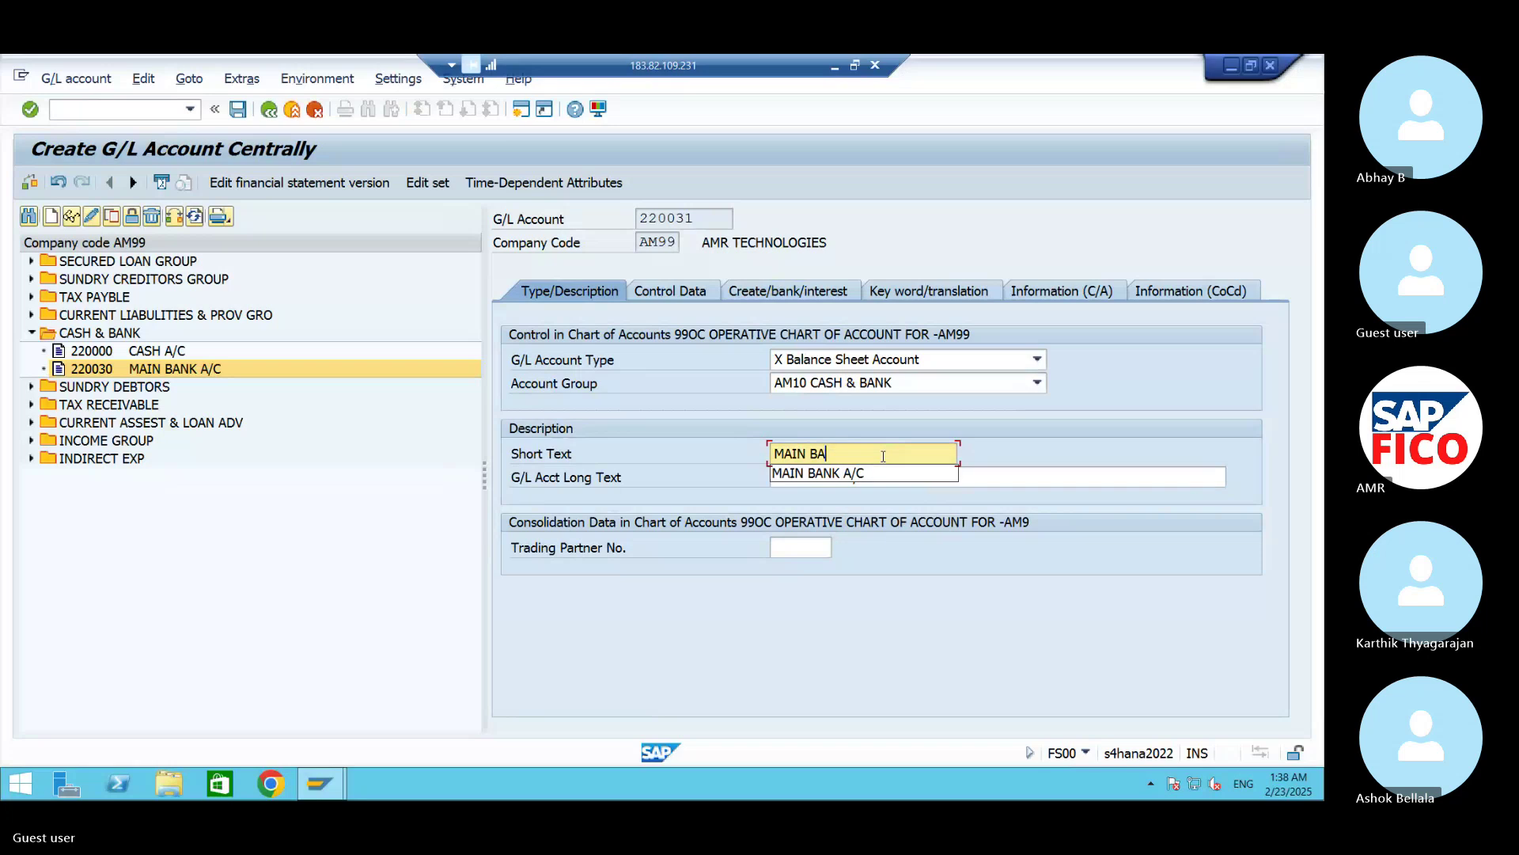
key("BackSpace")
key("BackSpace")
key("BackSpace")
key("BackSpace")
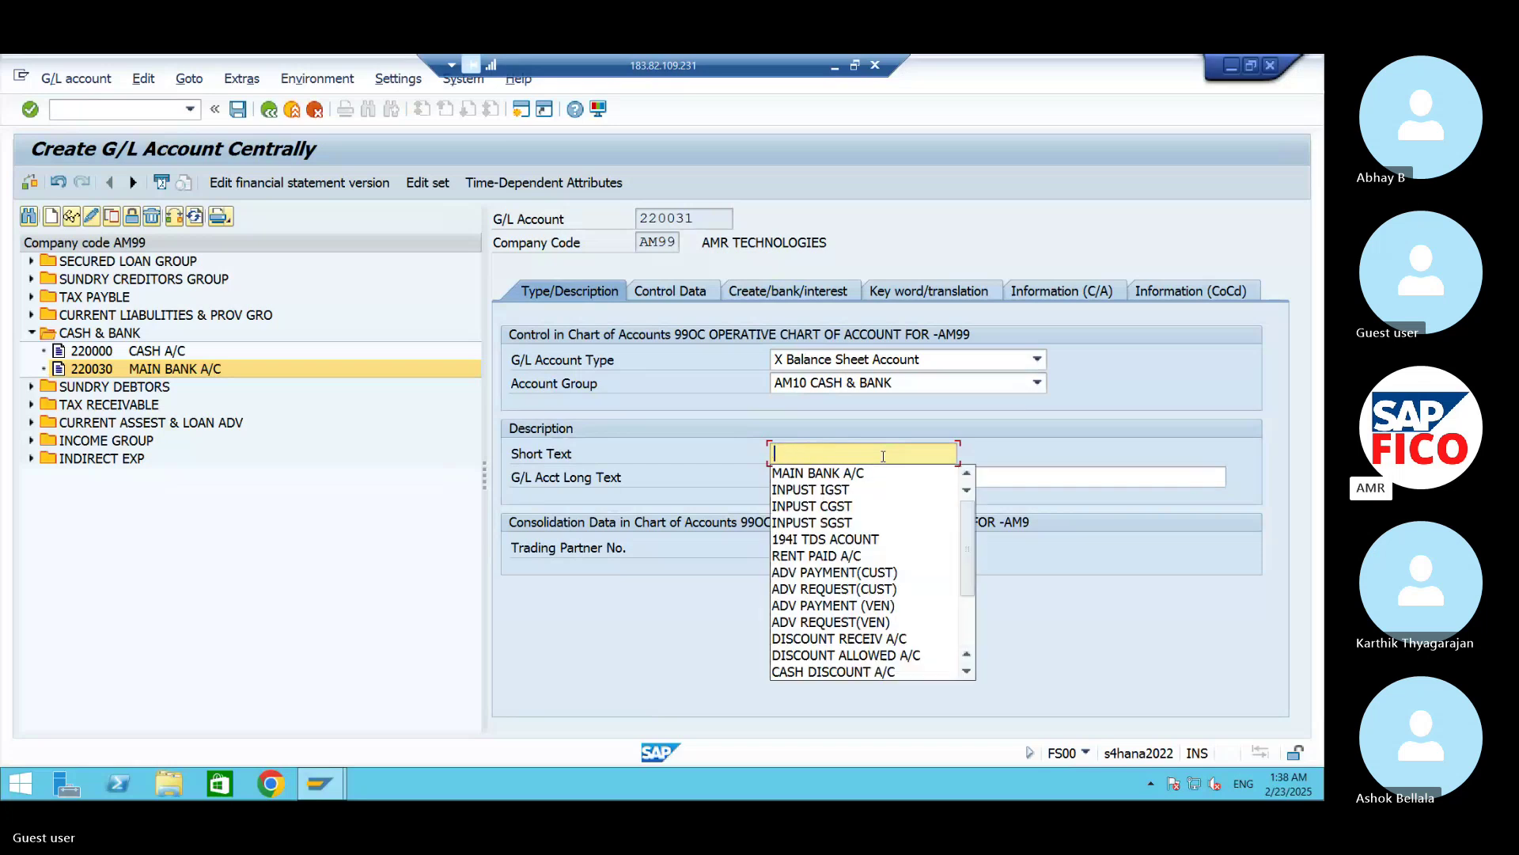
type("OUT GOIMN")
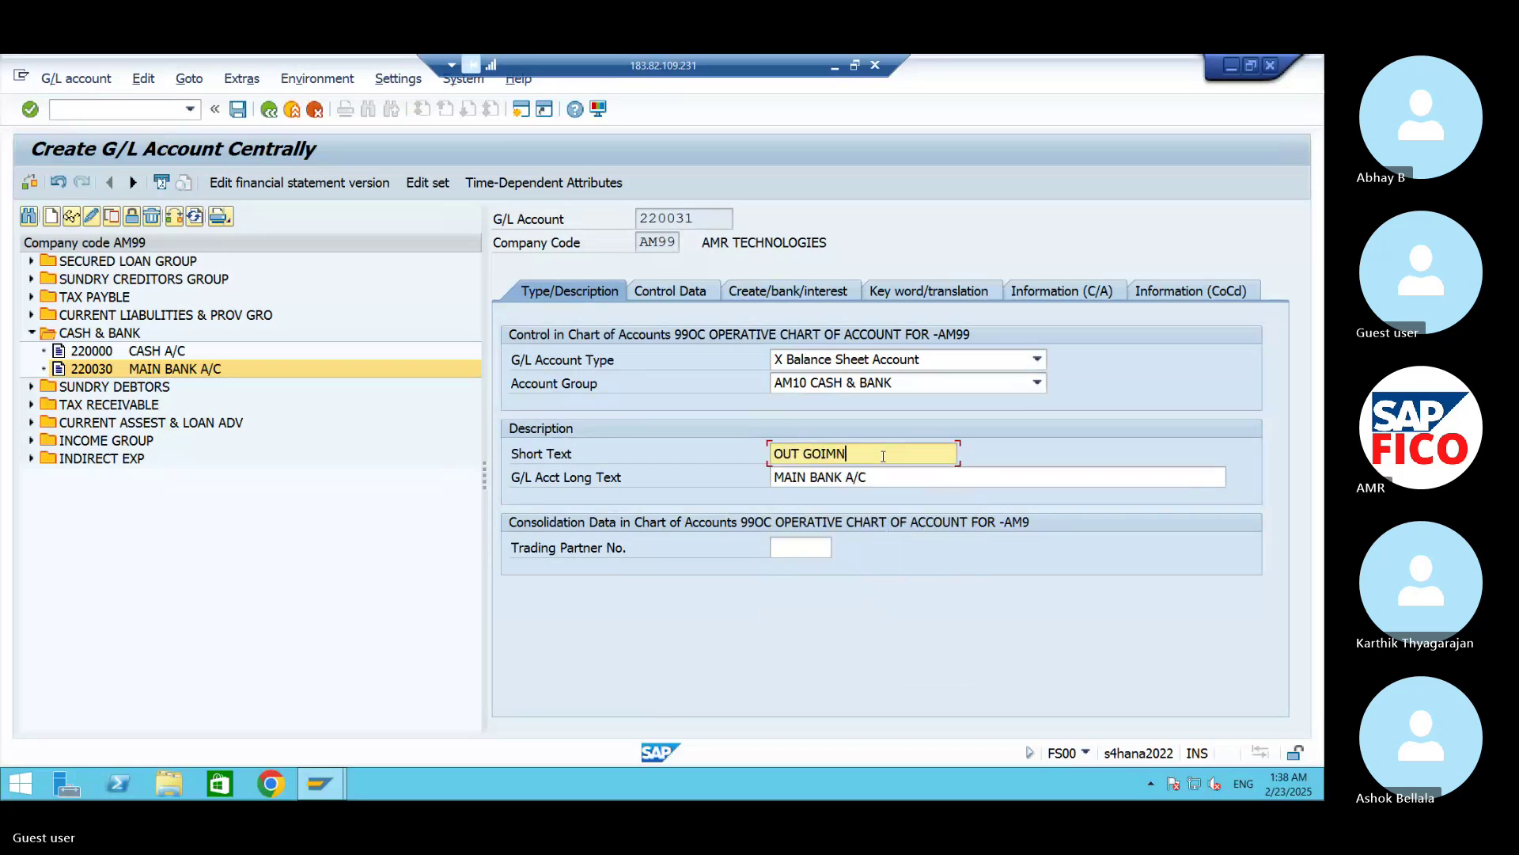
key("BackSpace")
key("BackSpace")
type("NG PAY")
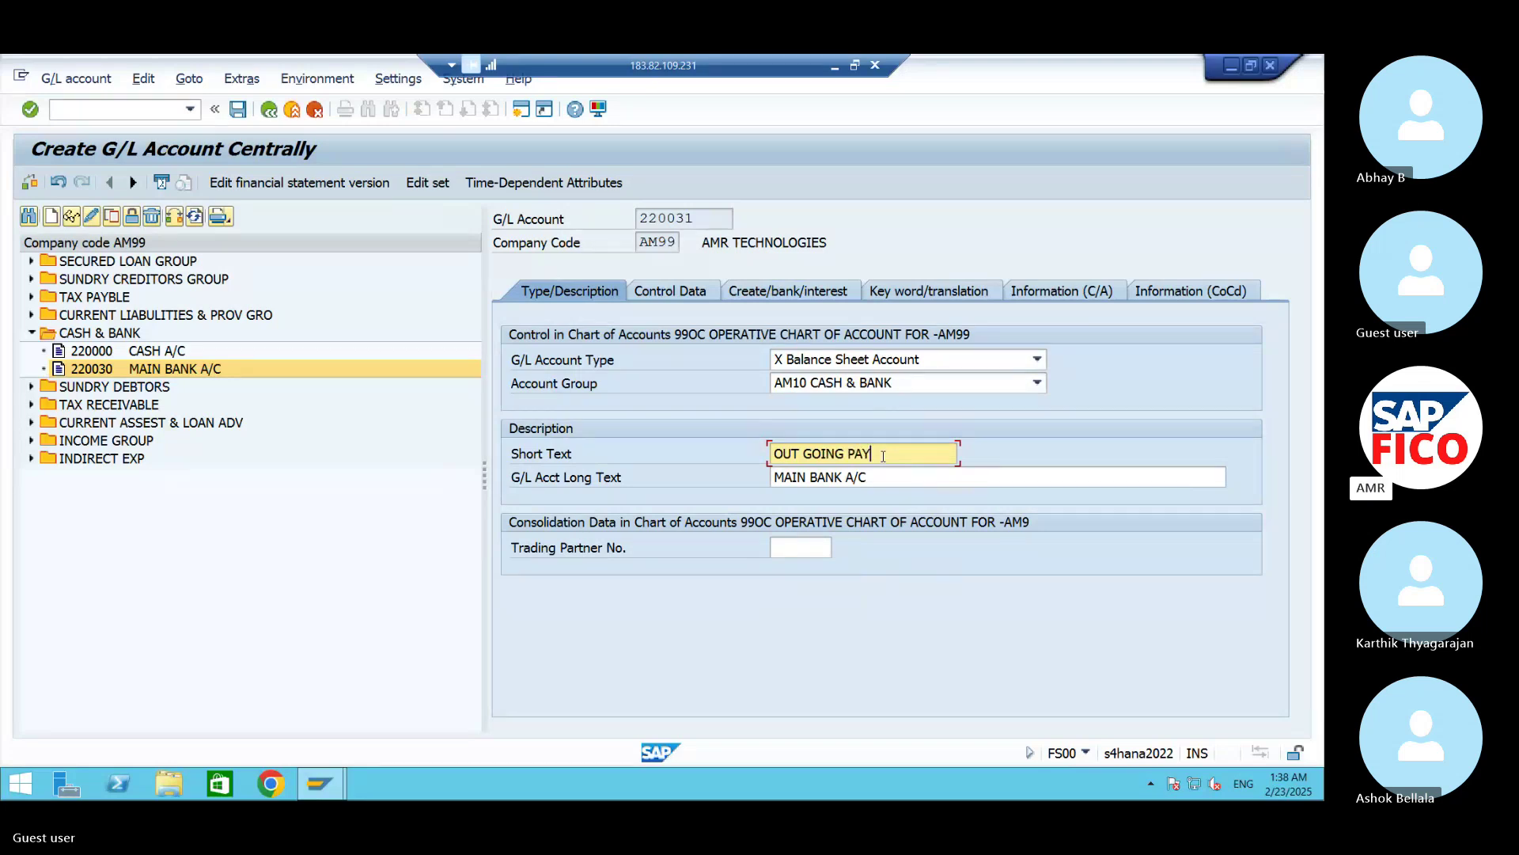
type("MENT A")
type("/")
key("BackSpace")
key("BackSpace")
key("BackSpace")
key("BackSpace")
type("C")
left_click_drag(897, 451, 715, 490)
key("ctrl+c")
left_click(878, 478)
key("ctrl+v")
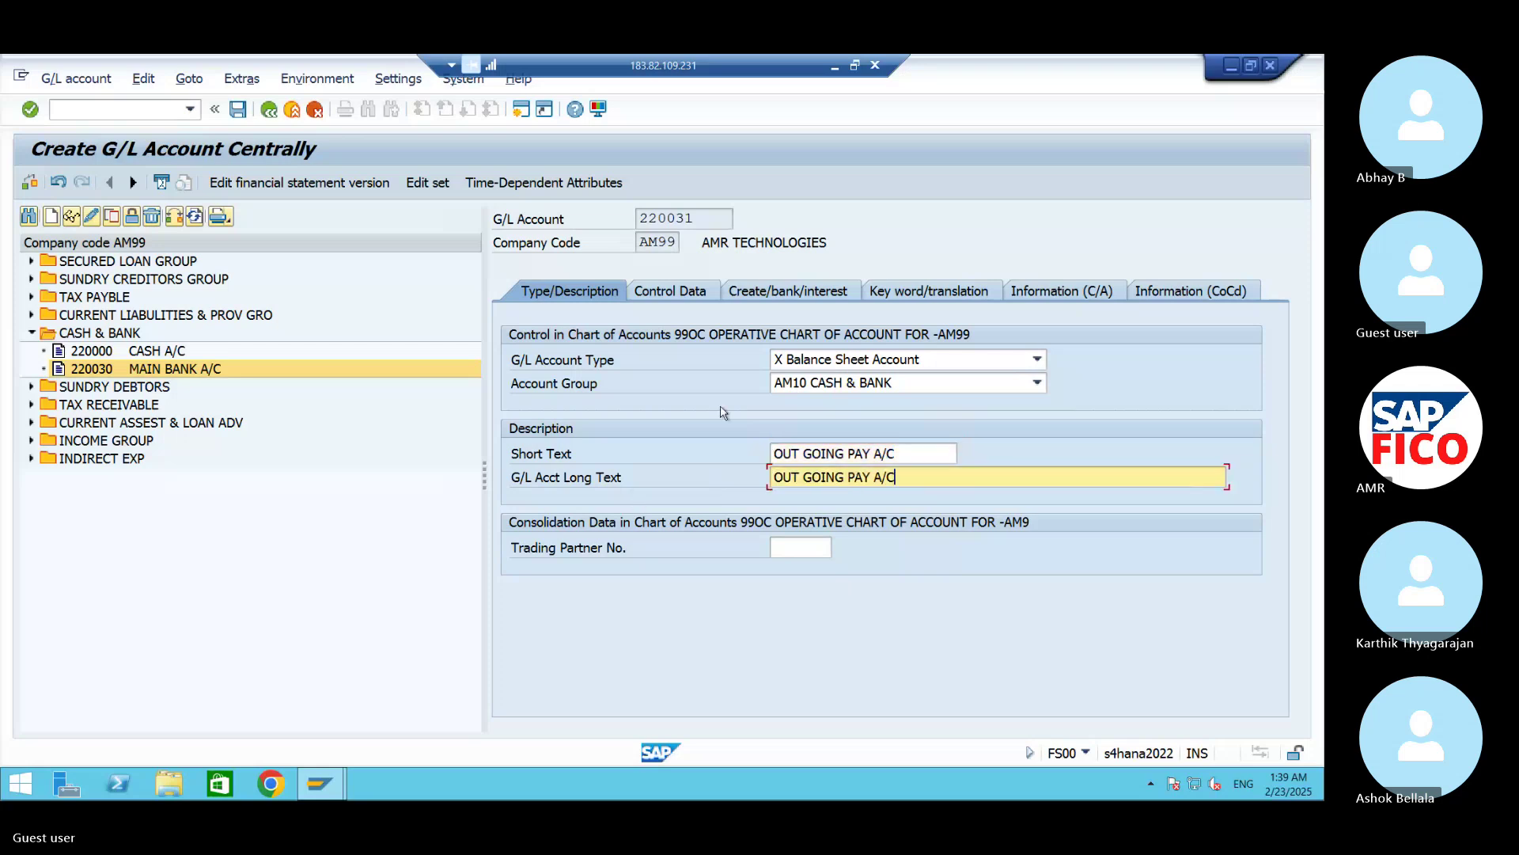
Step: Turn on open item management in the Control Data of account 220031
left_click(696, 292)
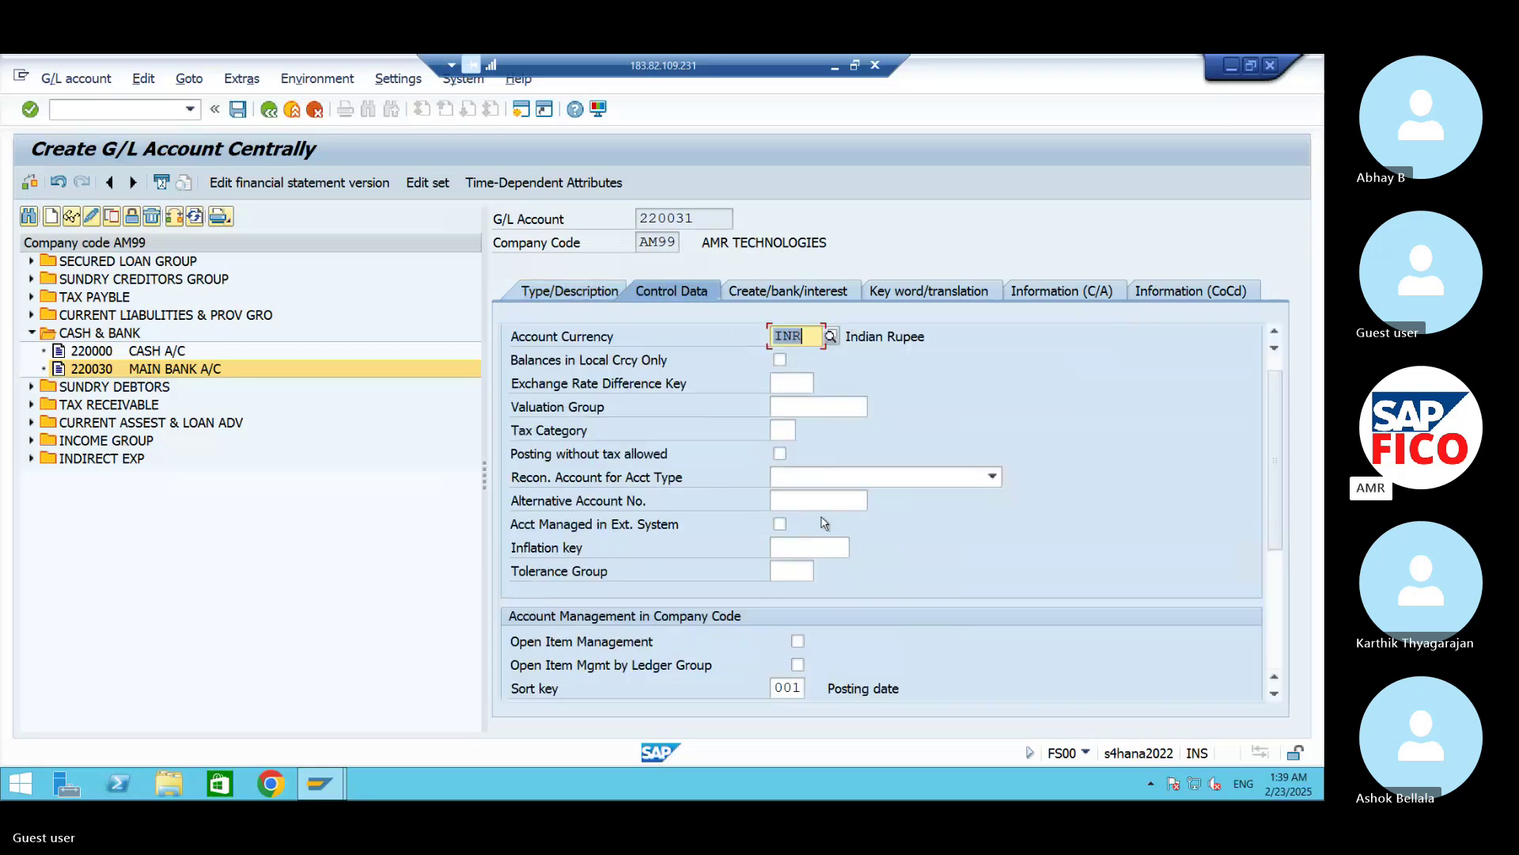
left_click(1274, 694)
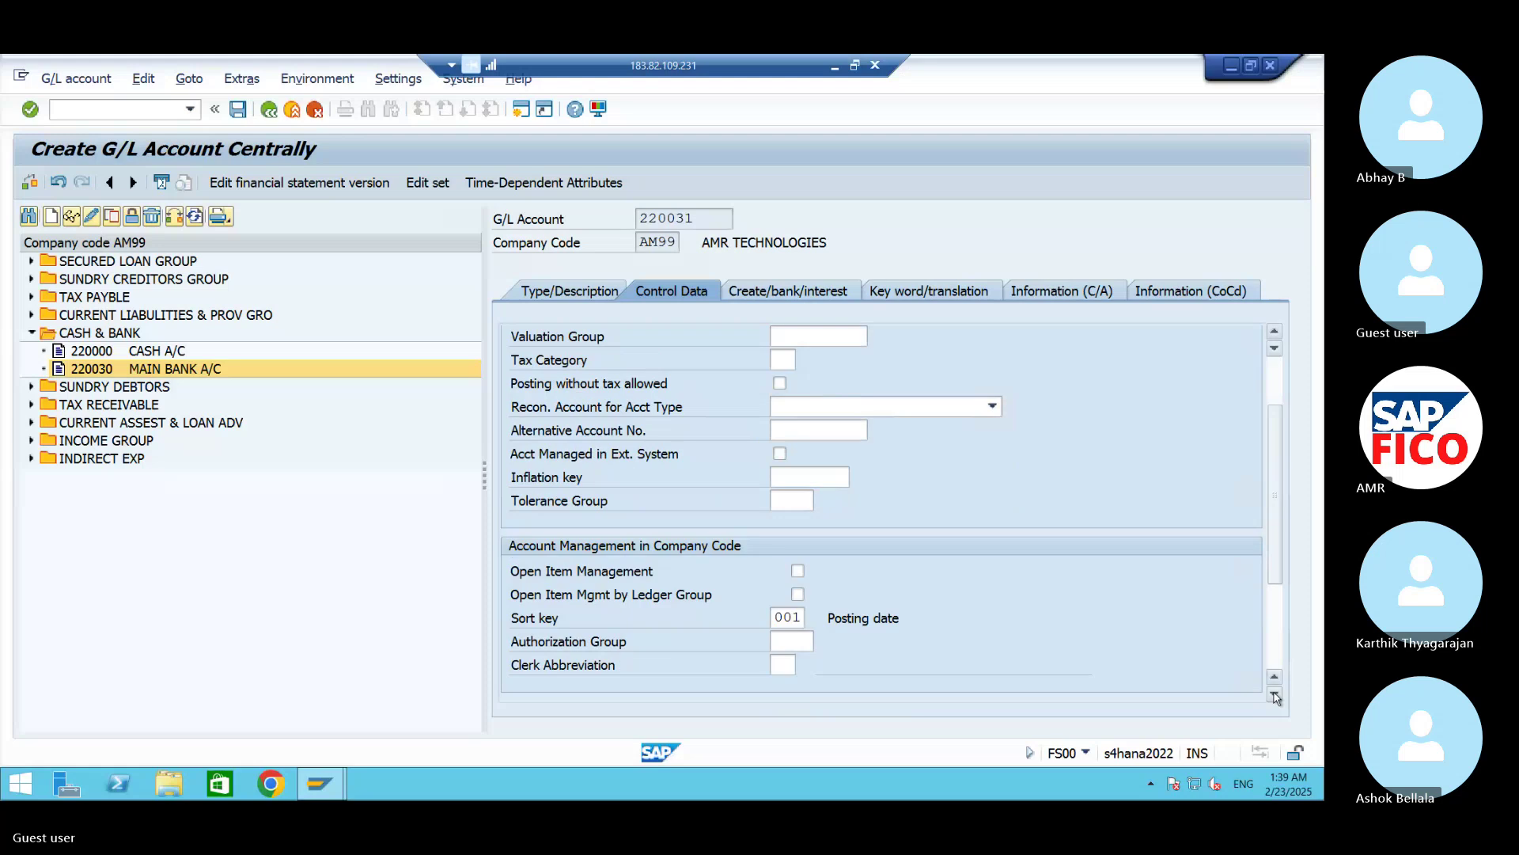
left_click(1275, 695)
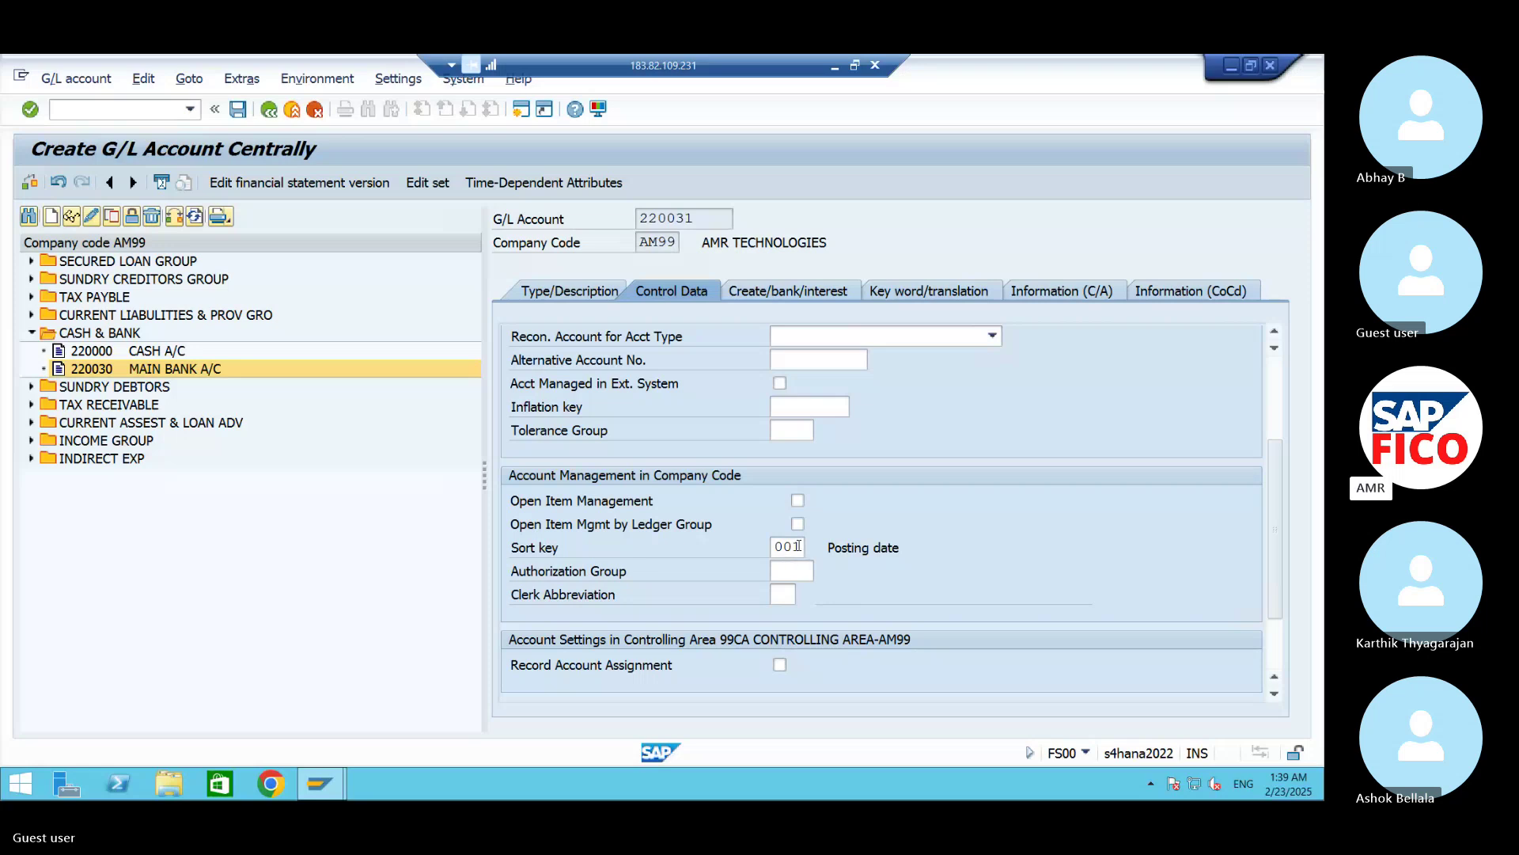
left_click(798, 500)
Step: Untick Post Automatically Only to allow manual postings, then save account 220031
left_click(793, 293)
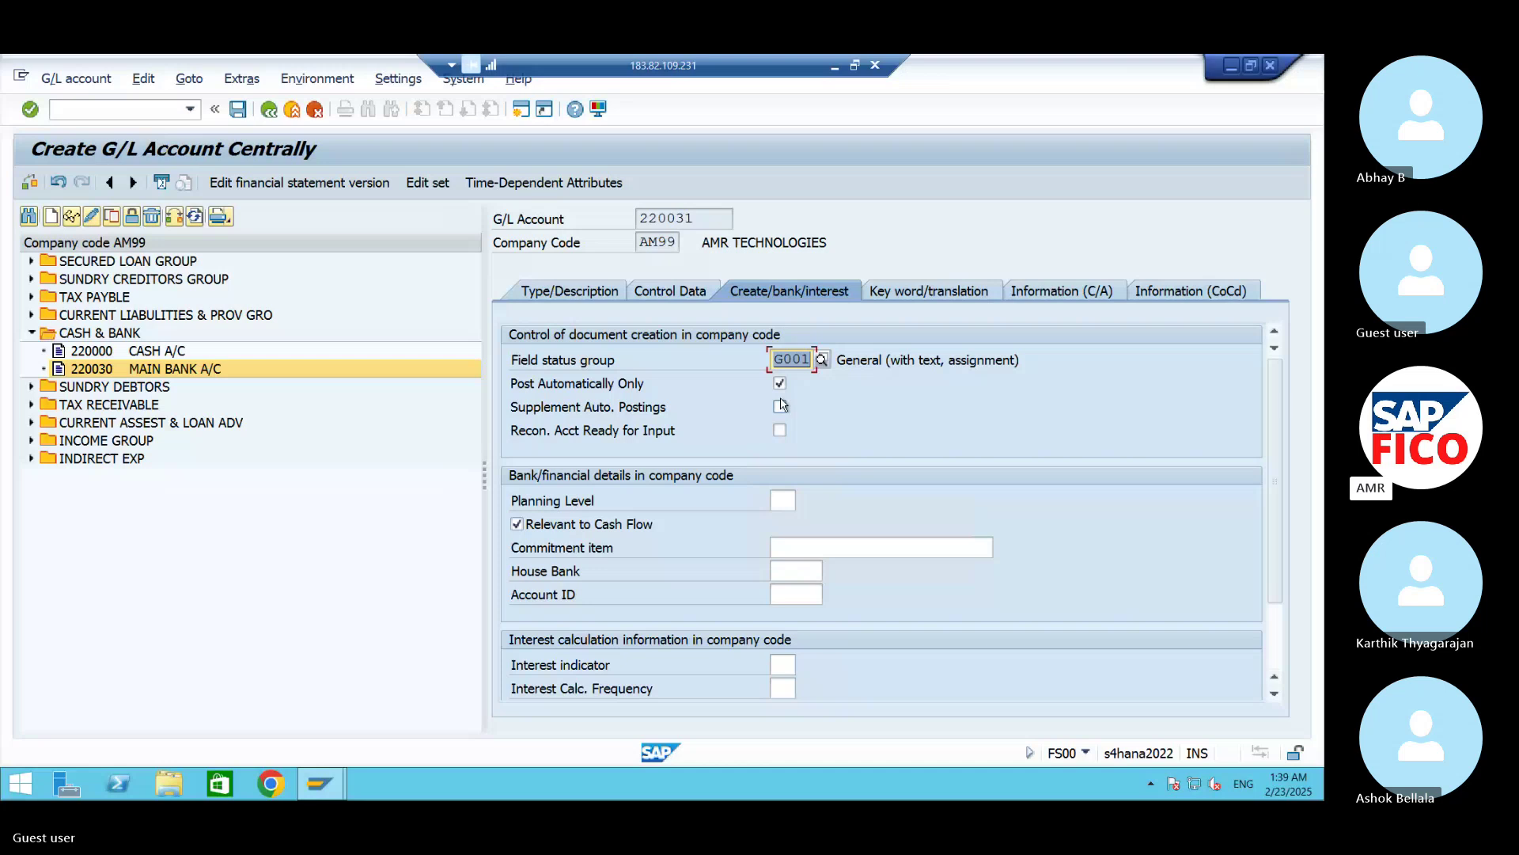
left_click(780, 384)
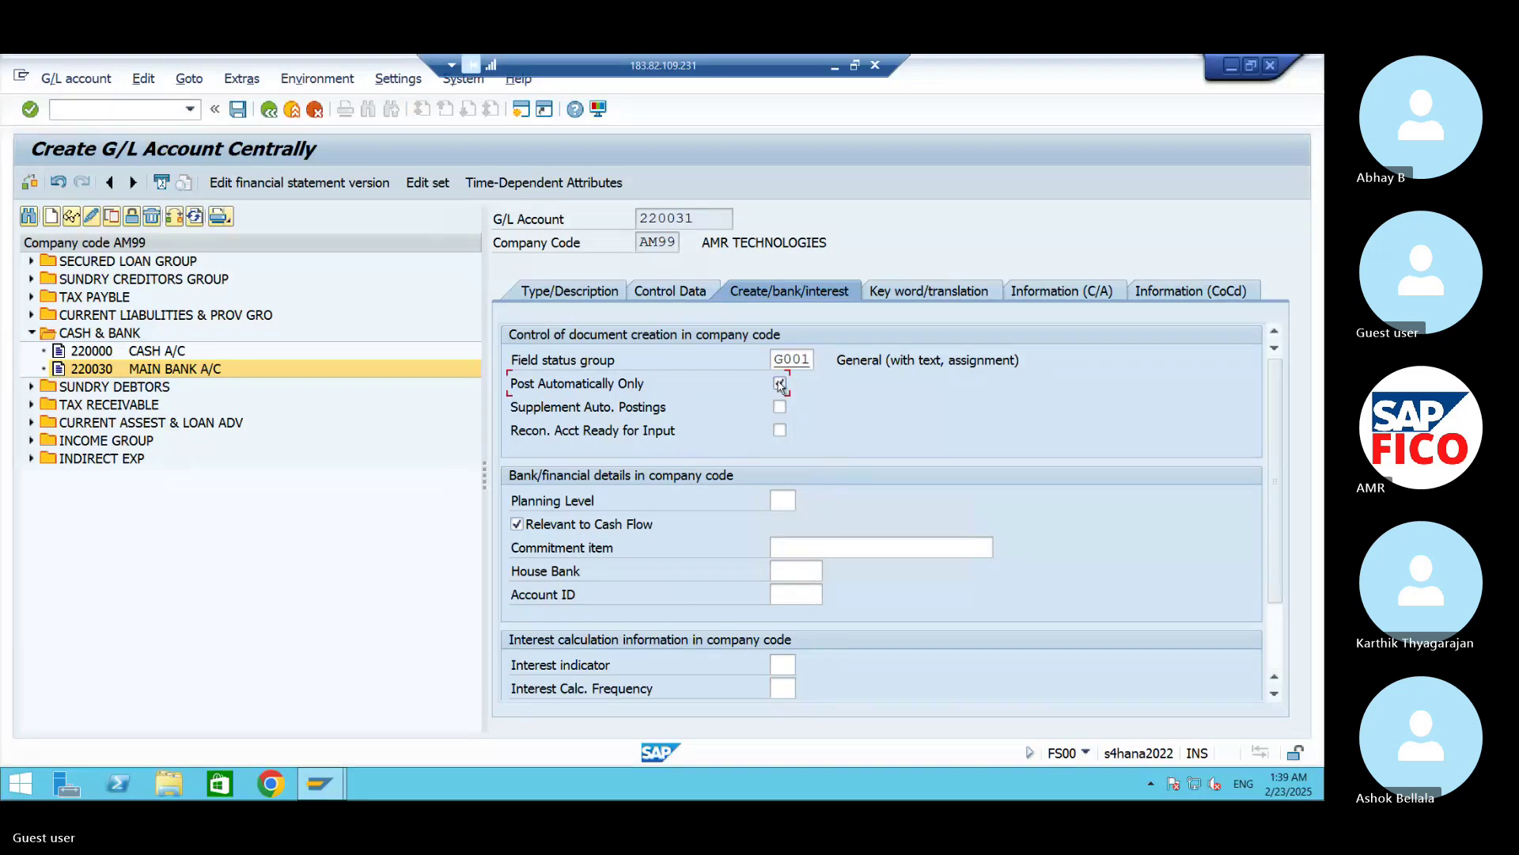
left_click(780, 384)
left_click(238, 109)
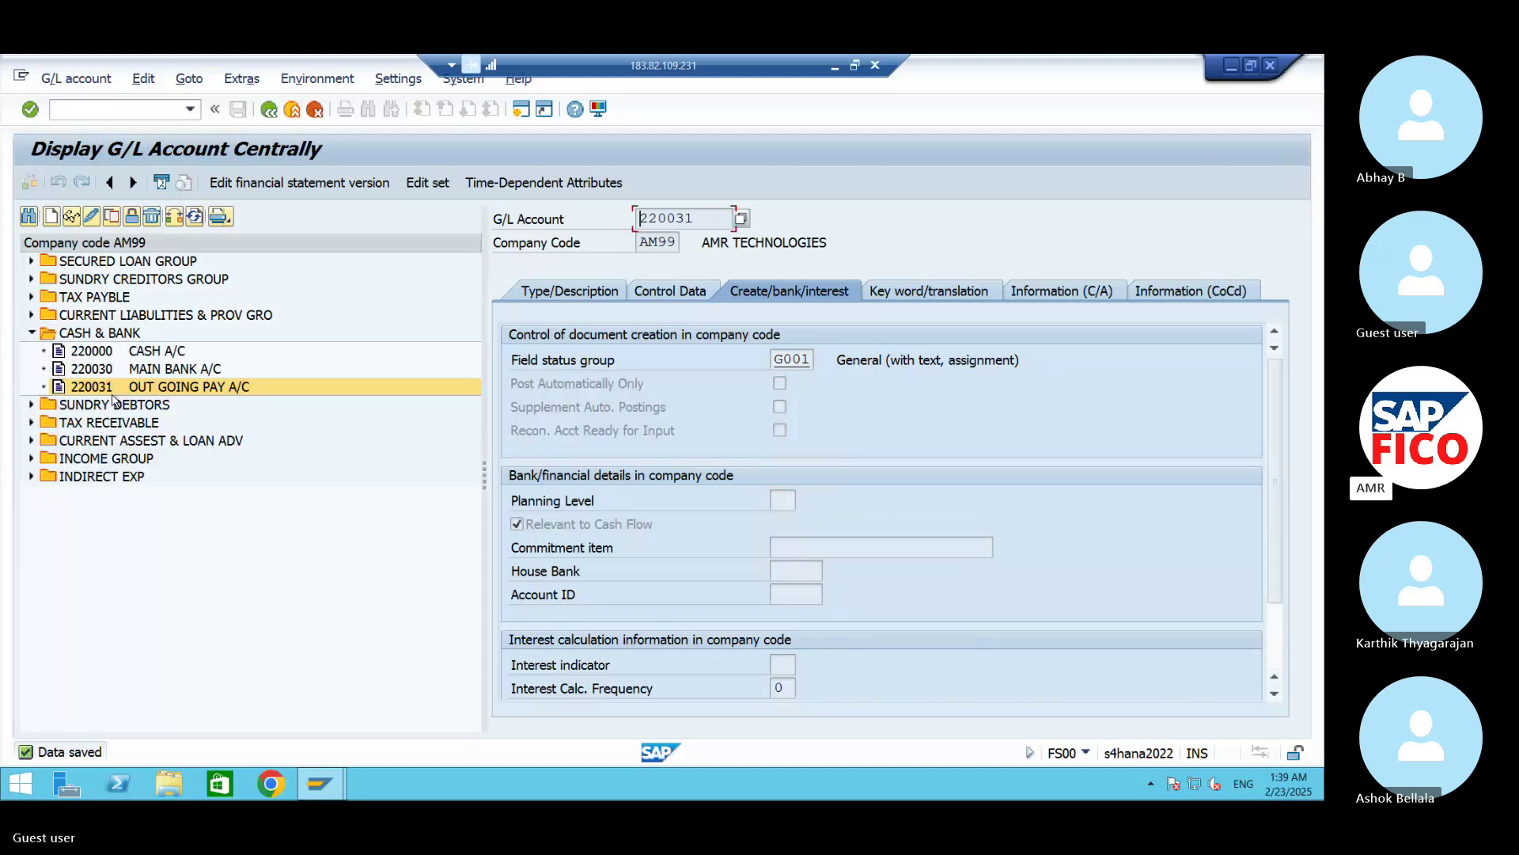
Step: Create new G/L account 220032 as a copy of 220031
left_click(111, 221)
left_click(312, 392)
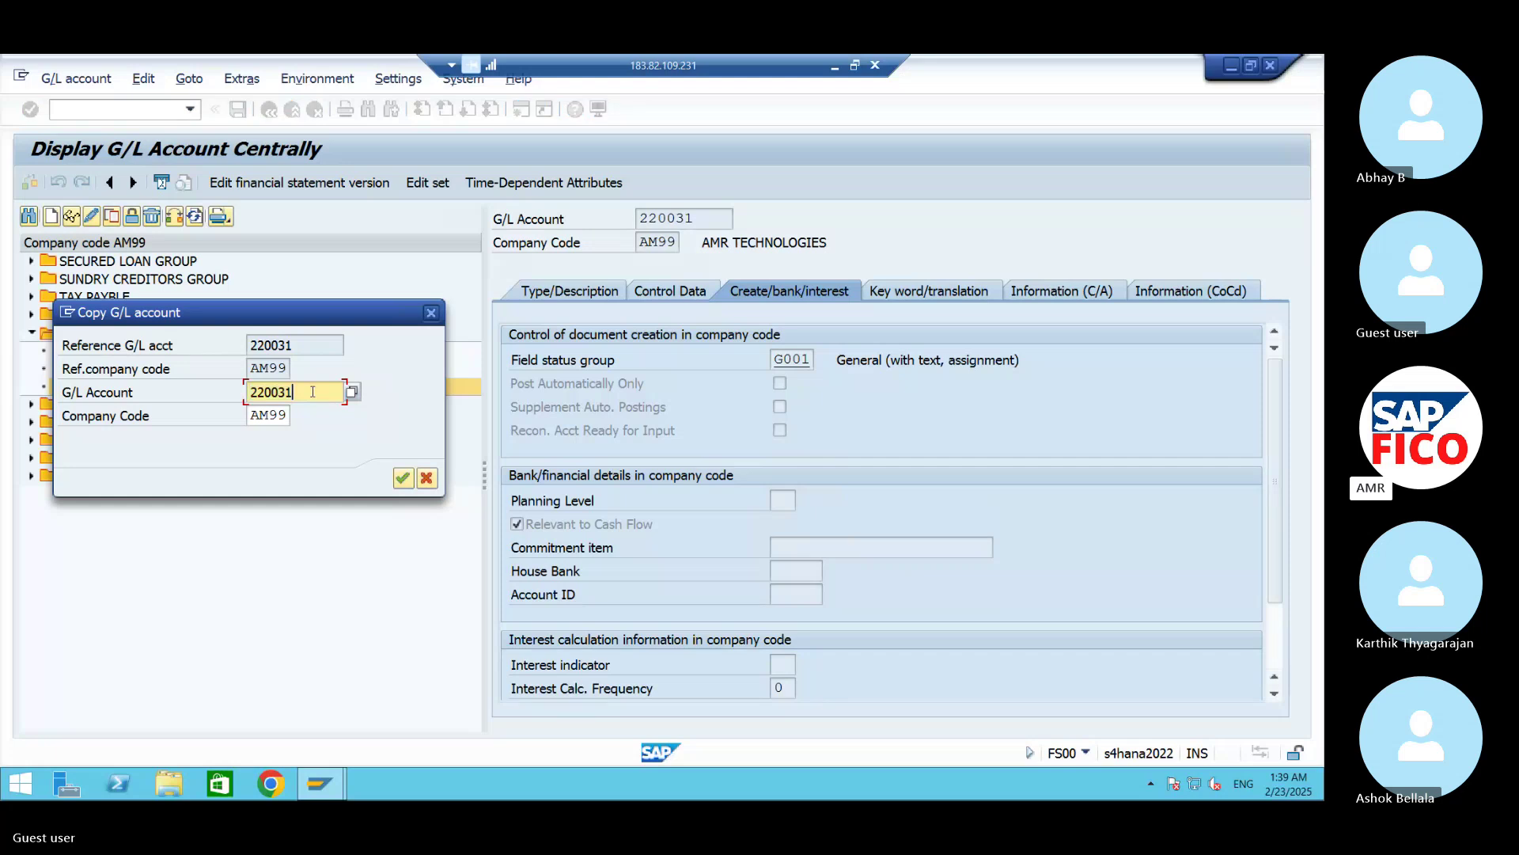
key("BackSpace")
type("2")
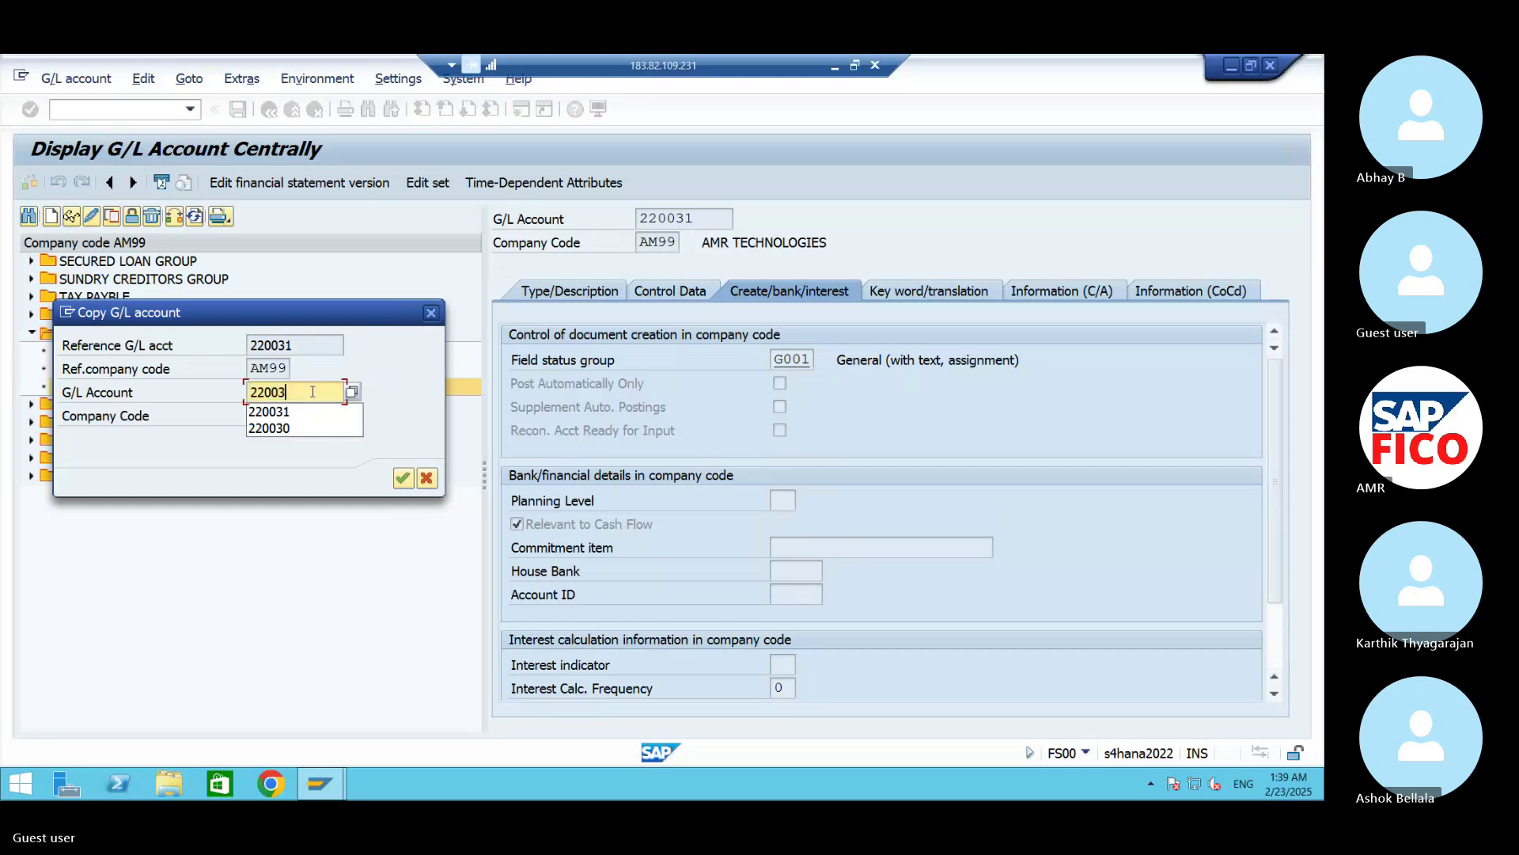
key("Return")
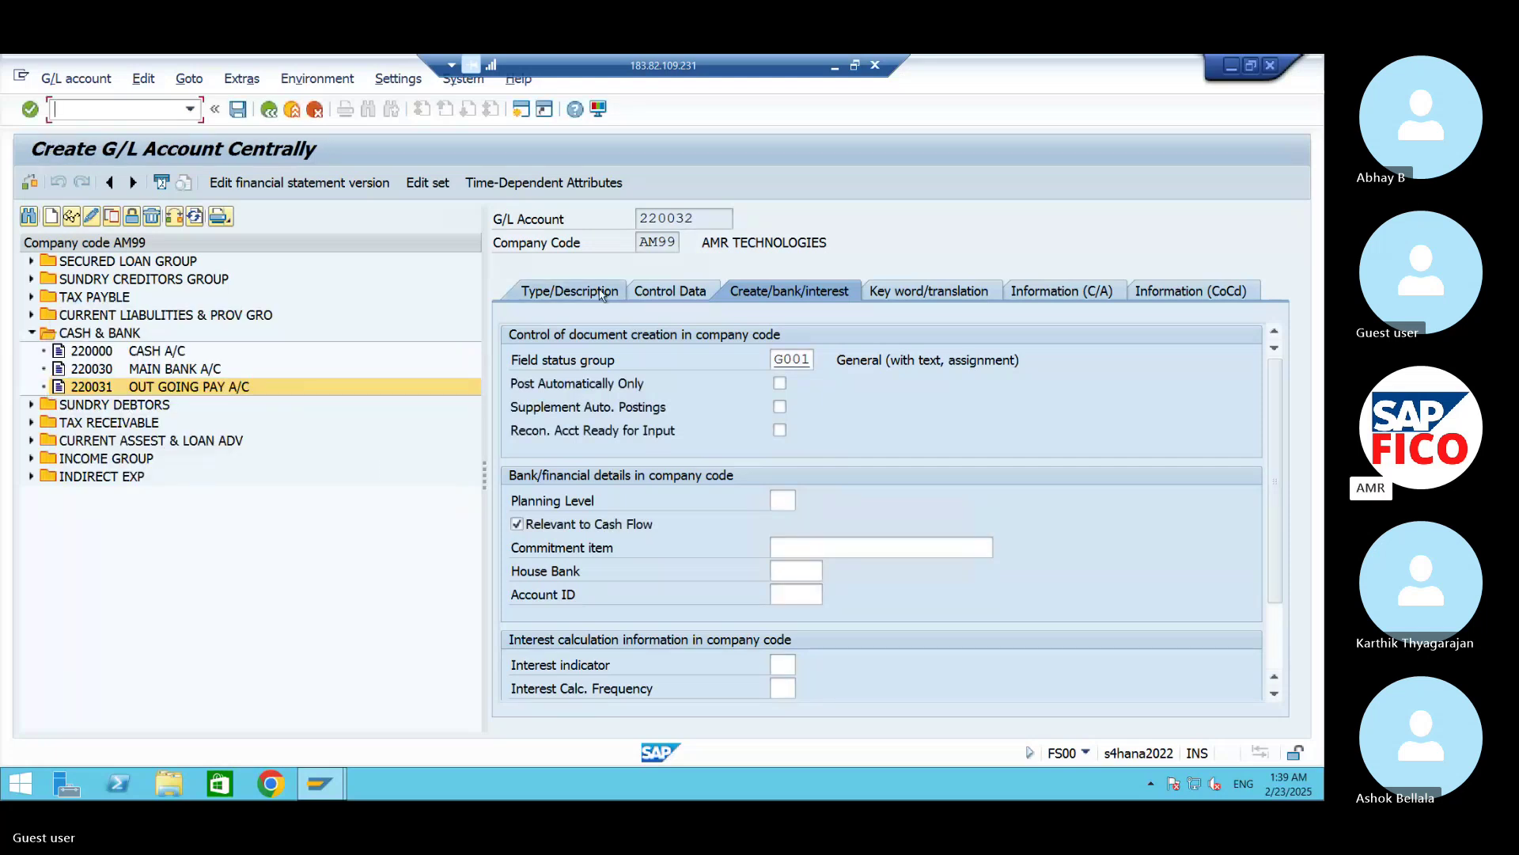
Step: Change the short and long text of 220032 to 'INCOMING PAY A/C'
left_click(570, 291)
left_click(890, 453)
left_click_drag(890, 453, 854, 452)
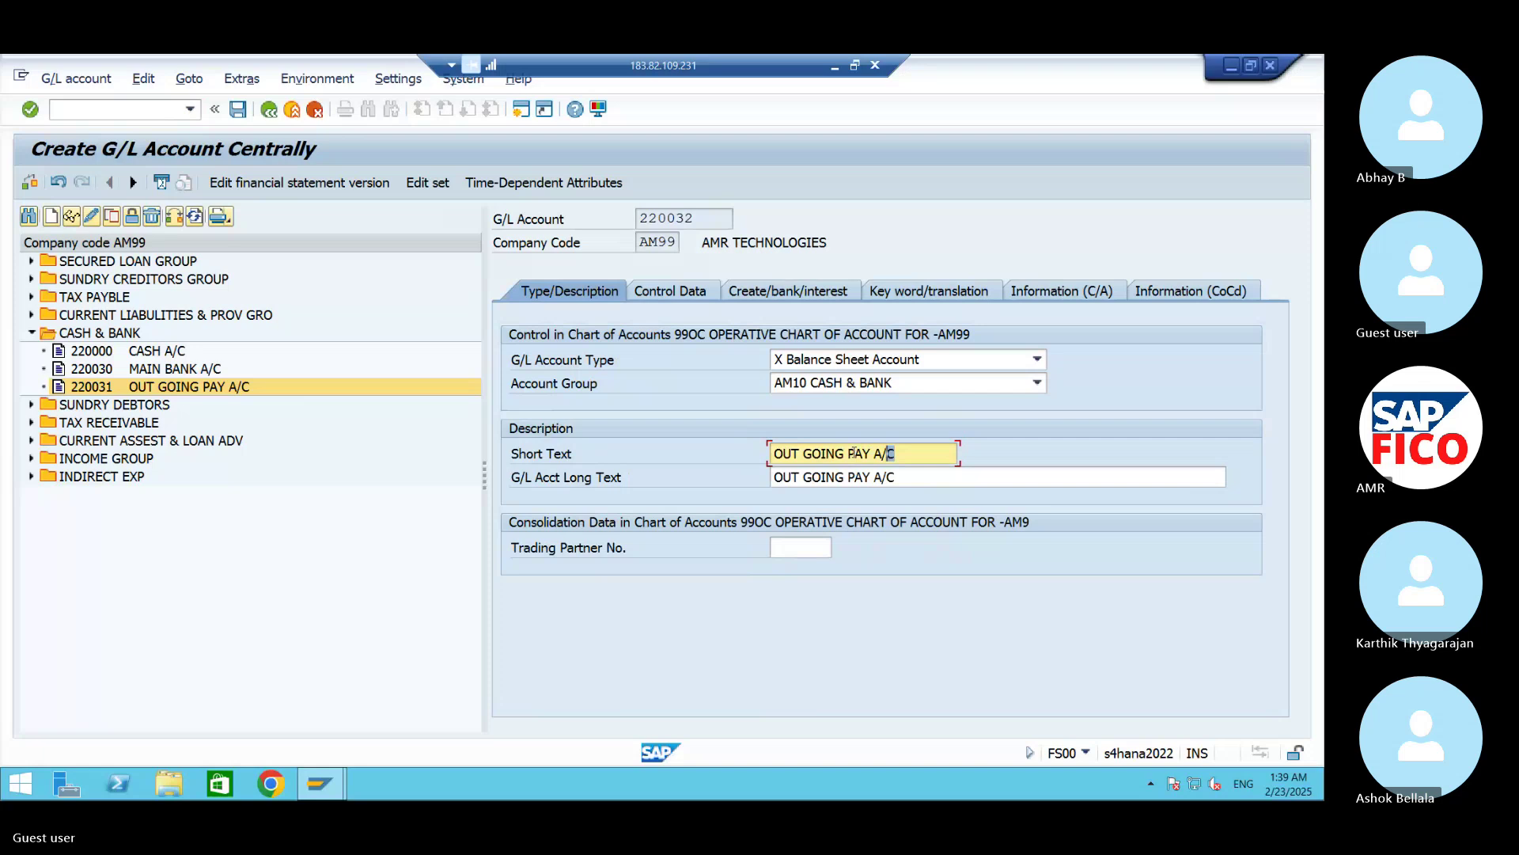
left_click(846, 452)
key("BackSpace")
key("BackSpace")
key("BackSpace")
key("BackSpace")
key("BackSpace")
key("BackSpace")
key("BackSpace")
key("BackSpace")
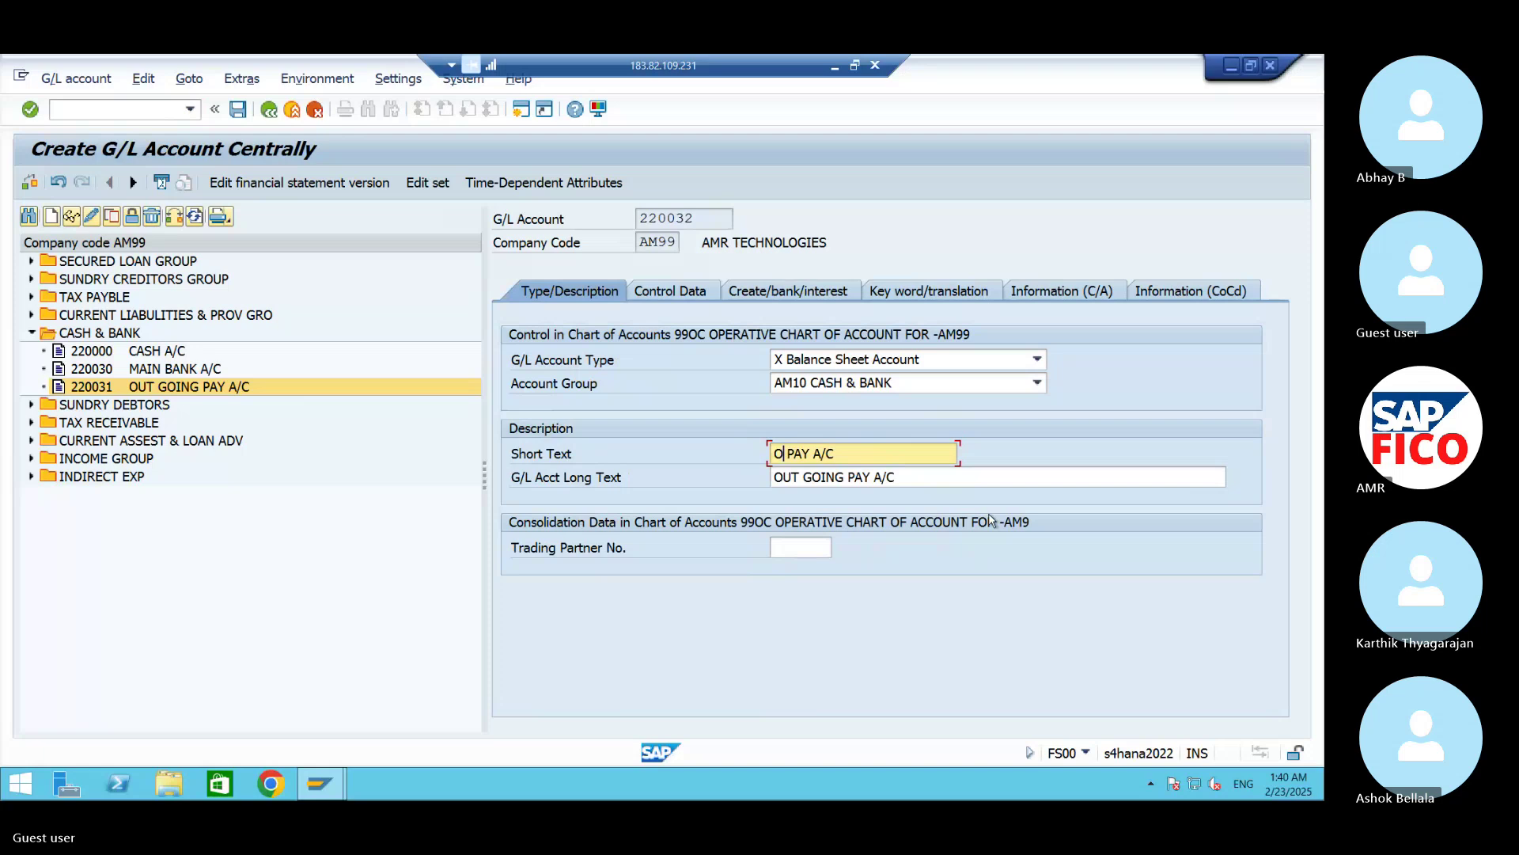
key("BackSpace")
type("INCOMING")
key("End")
key("Home")
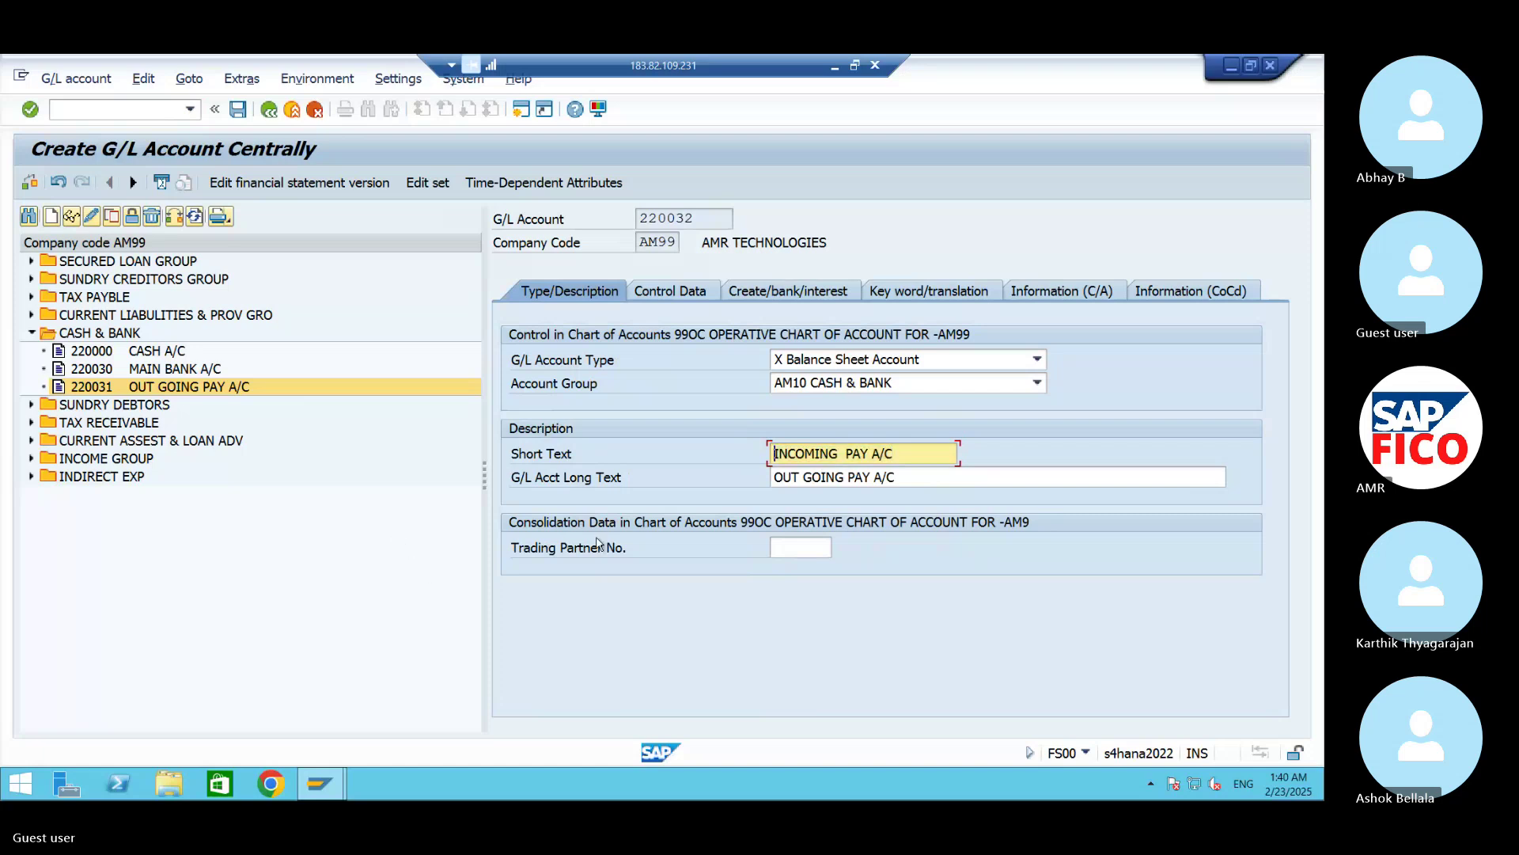
key("Tab")
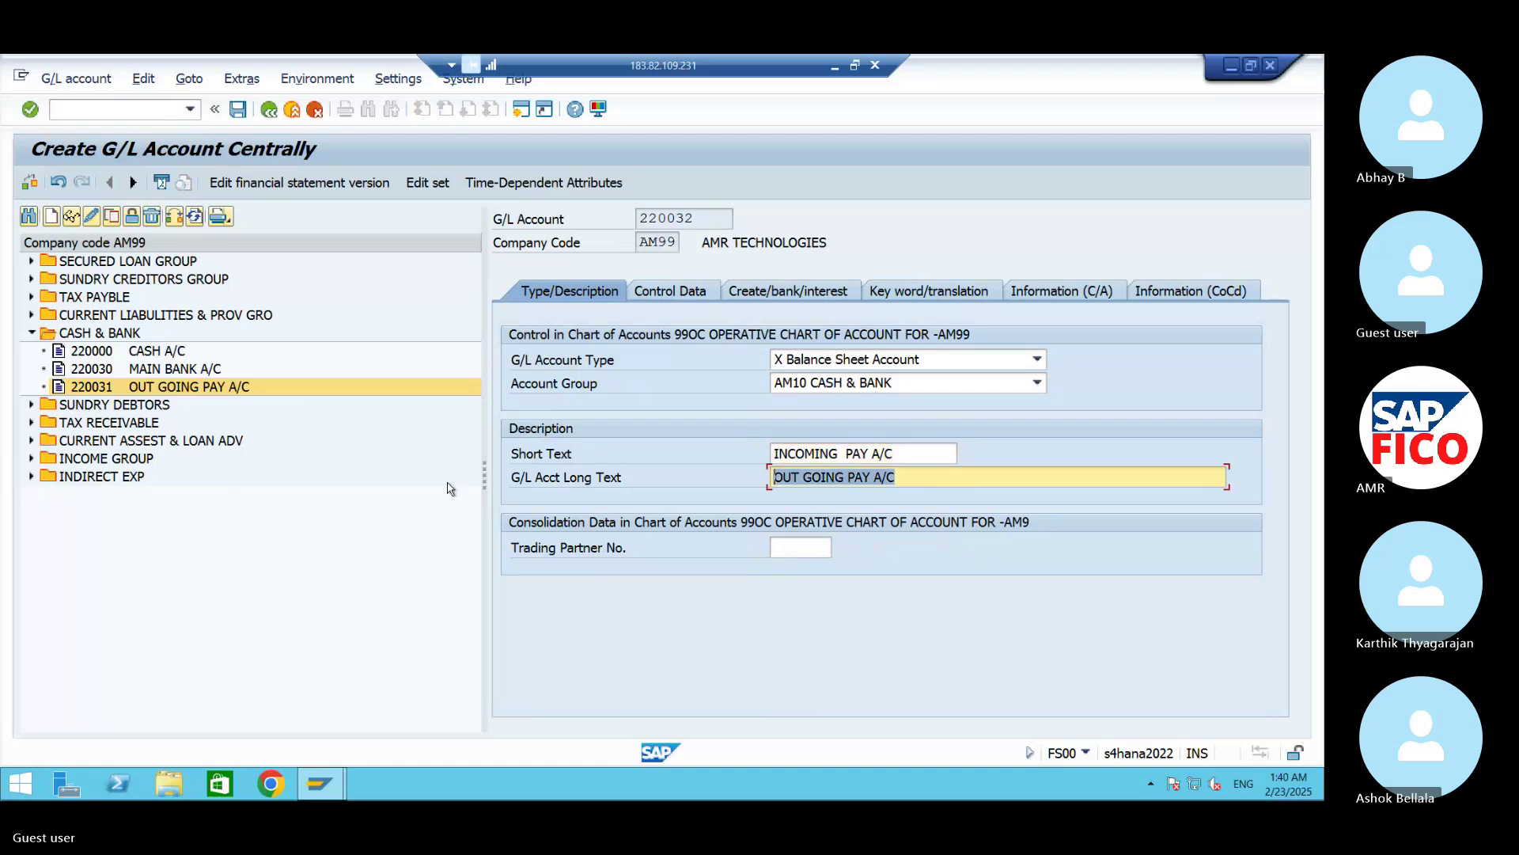
key("ctrl+v")
Step: Review Control Data, keep field status group G001, and save account 220032
left_click(671, 291)
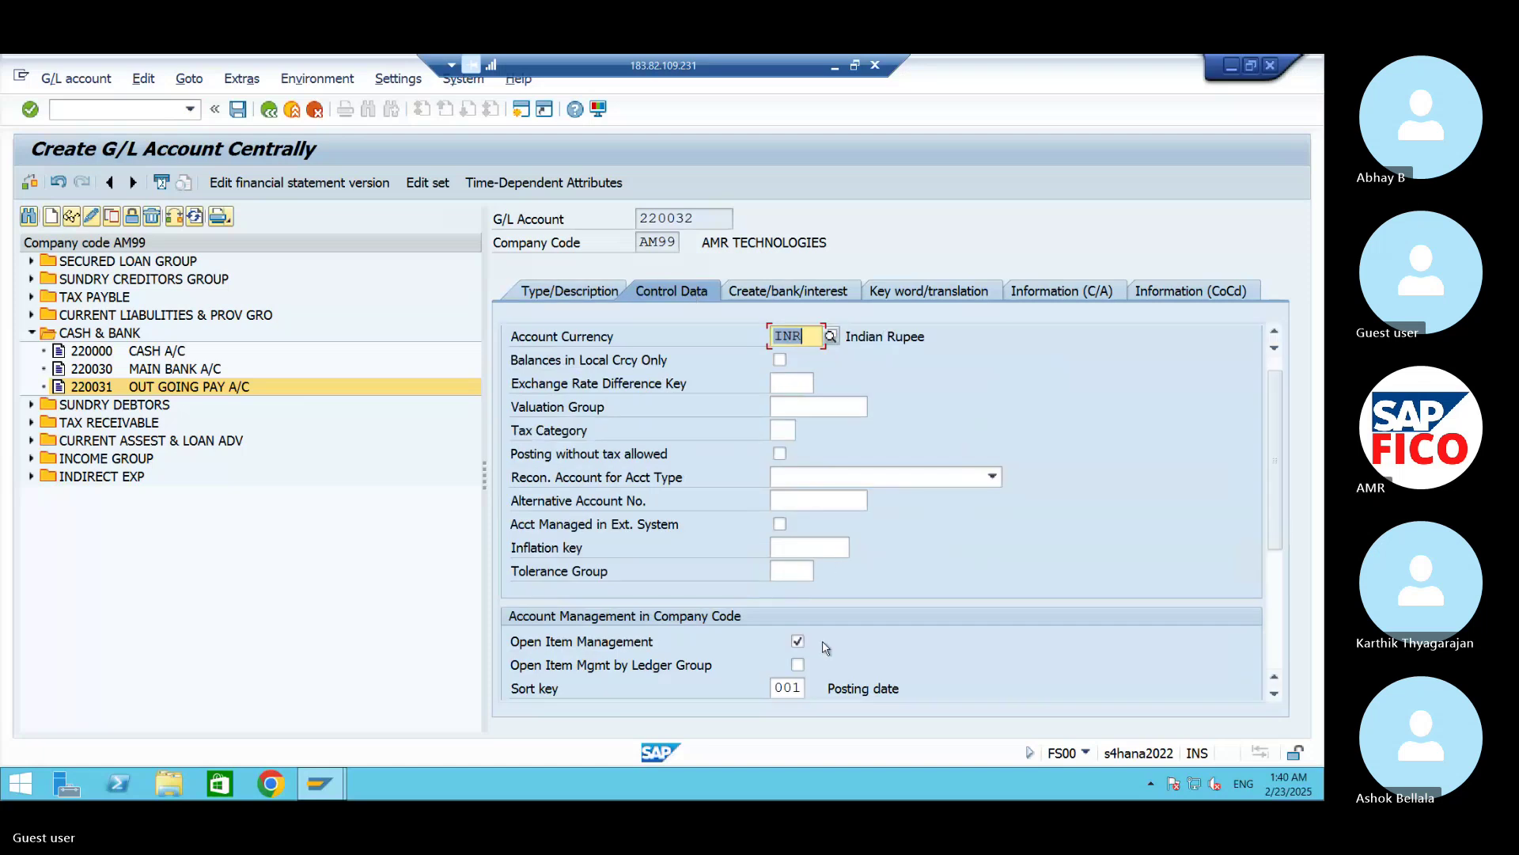
left_click(1273, 694)
left_click(1274, 694)
left_click(1274, 694)
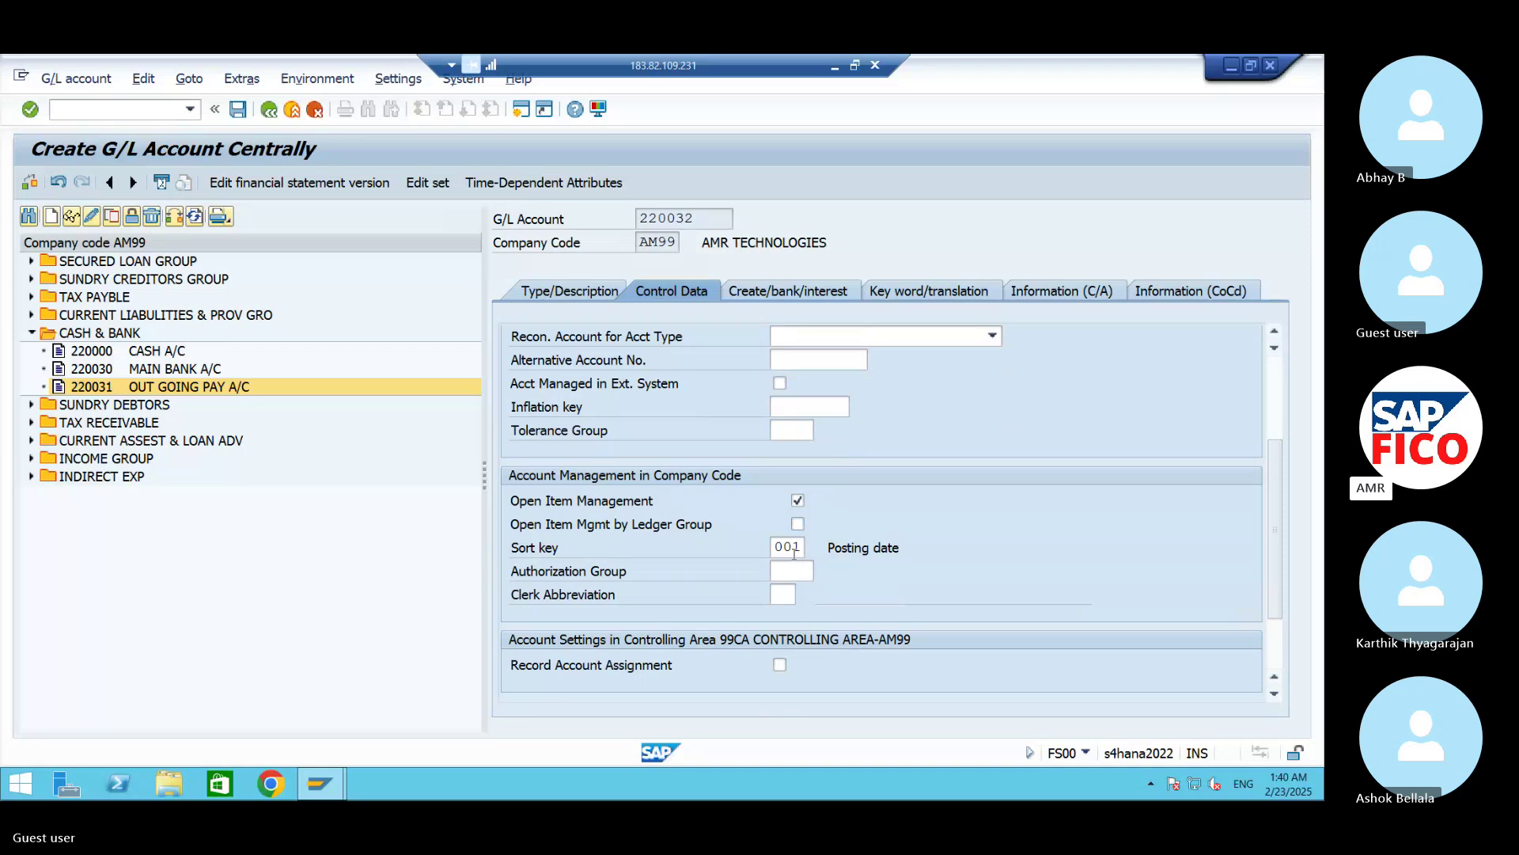
left_click(789, 292)
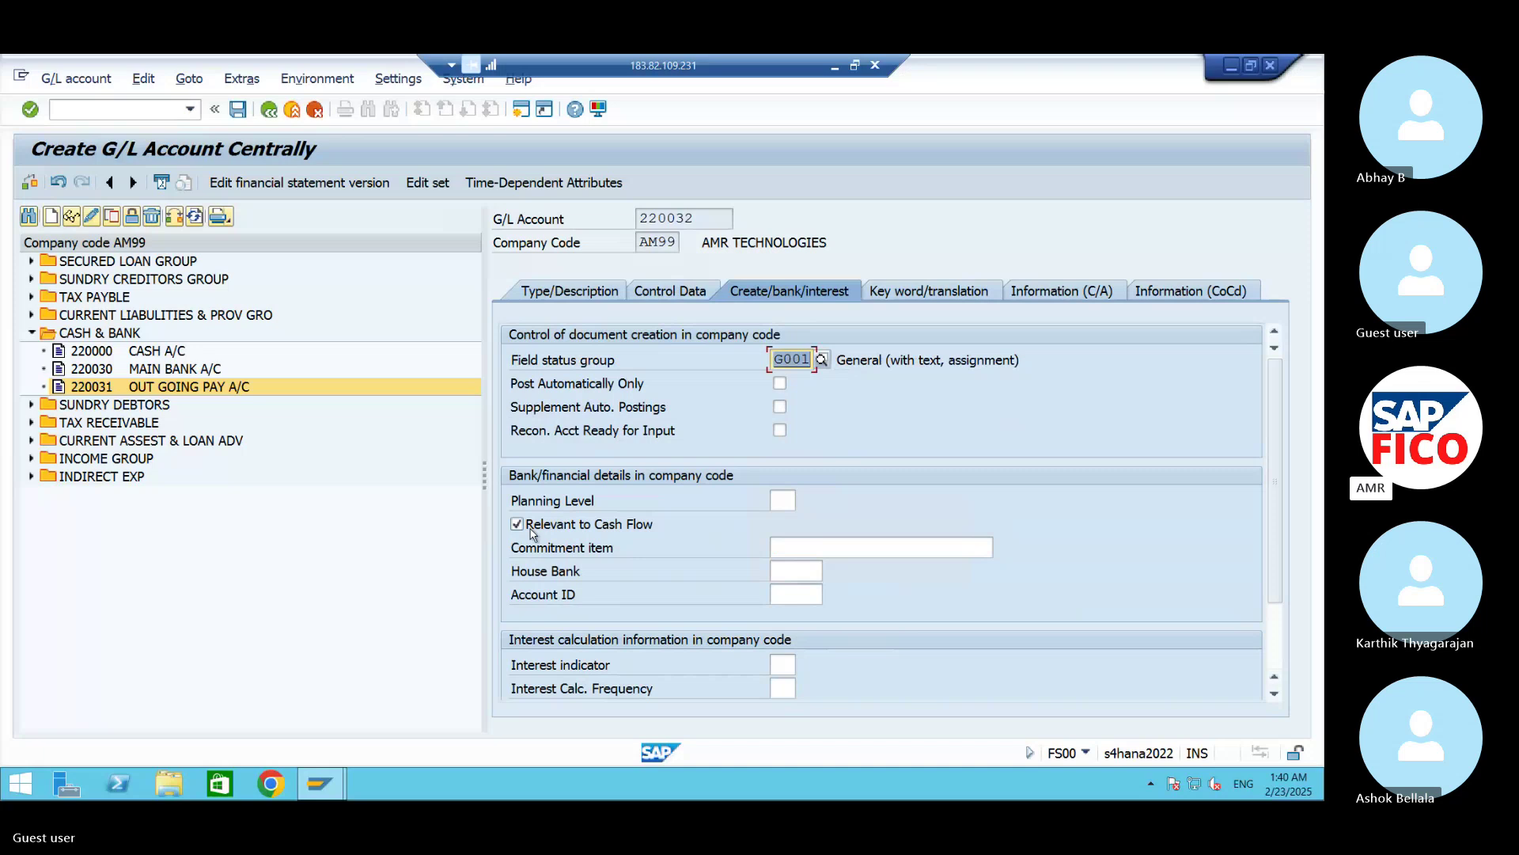
left_click(237, 114)
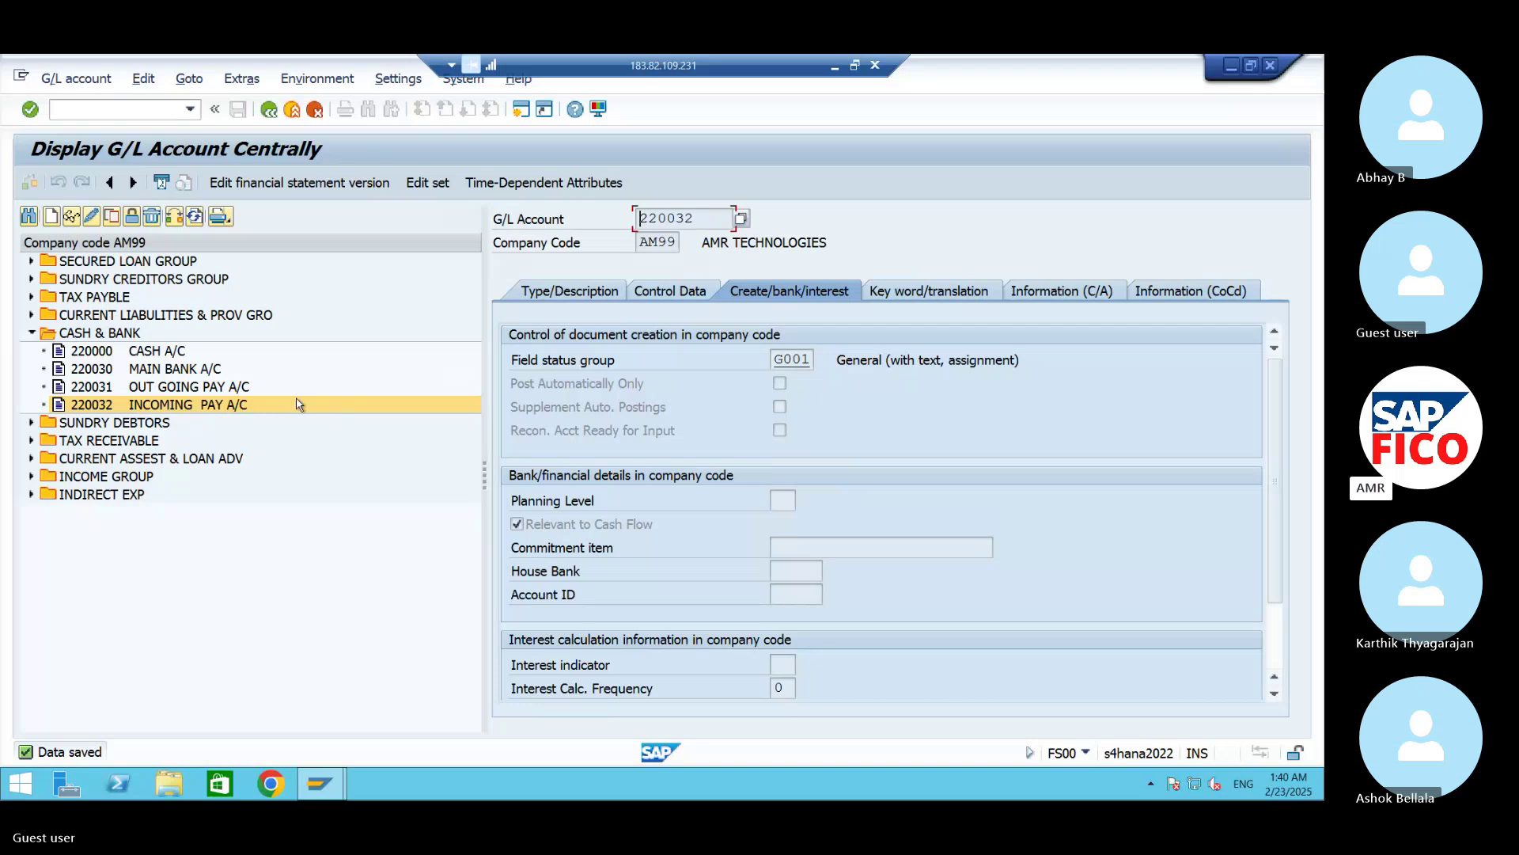
Step: Add the line 'Create house Bank FI12' under 'Incoming payment' in Word, then return to SAP
left_click(834, 66)
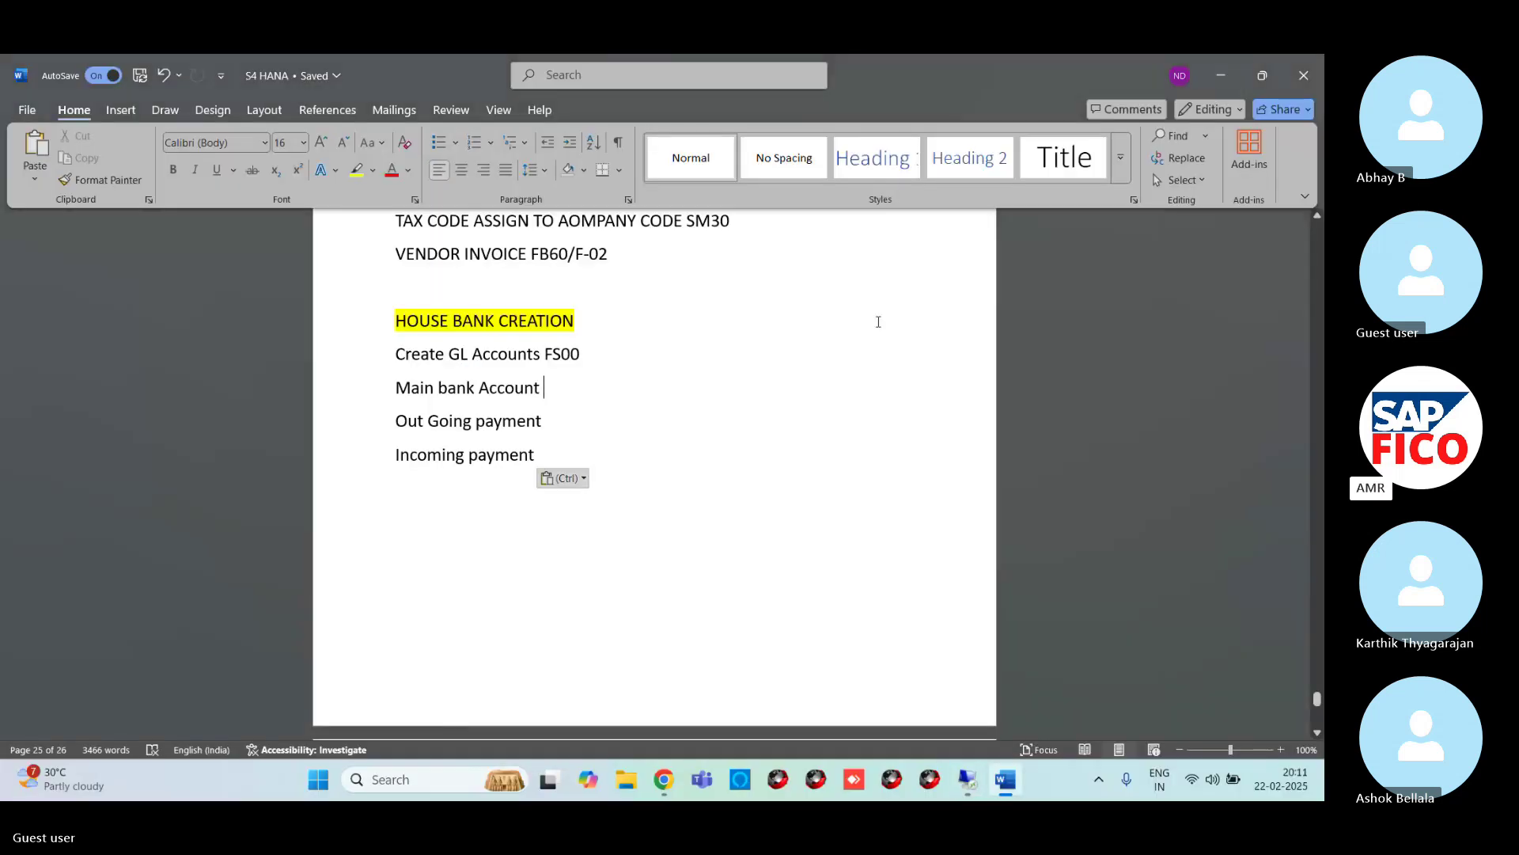
left_click(554, 456)
key("Return")
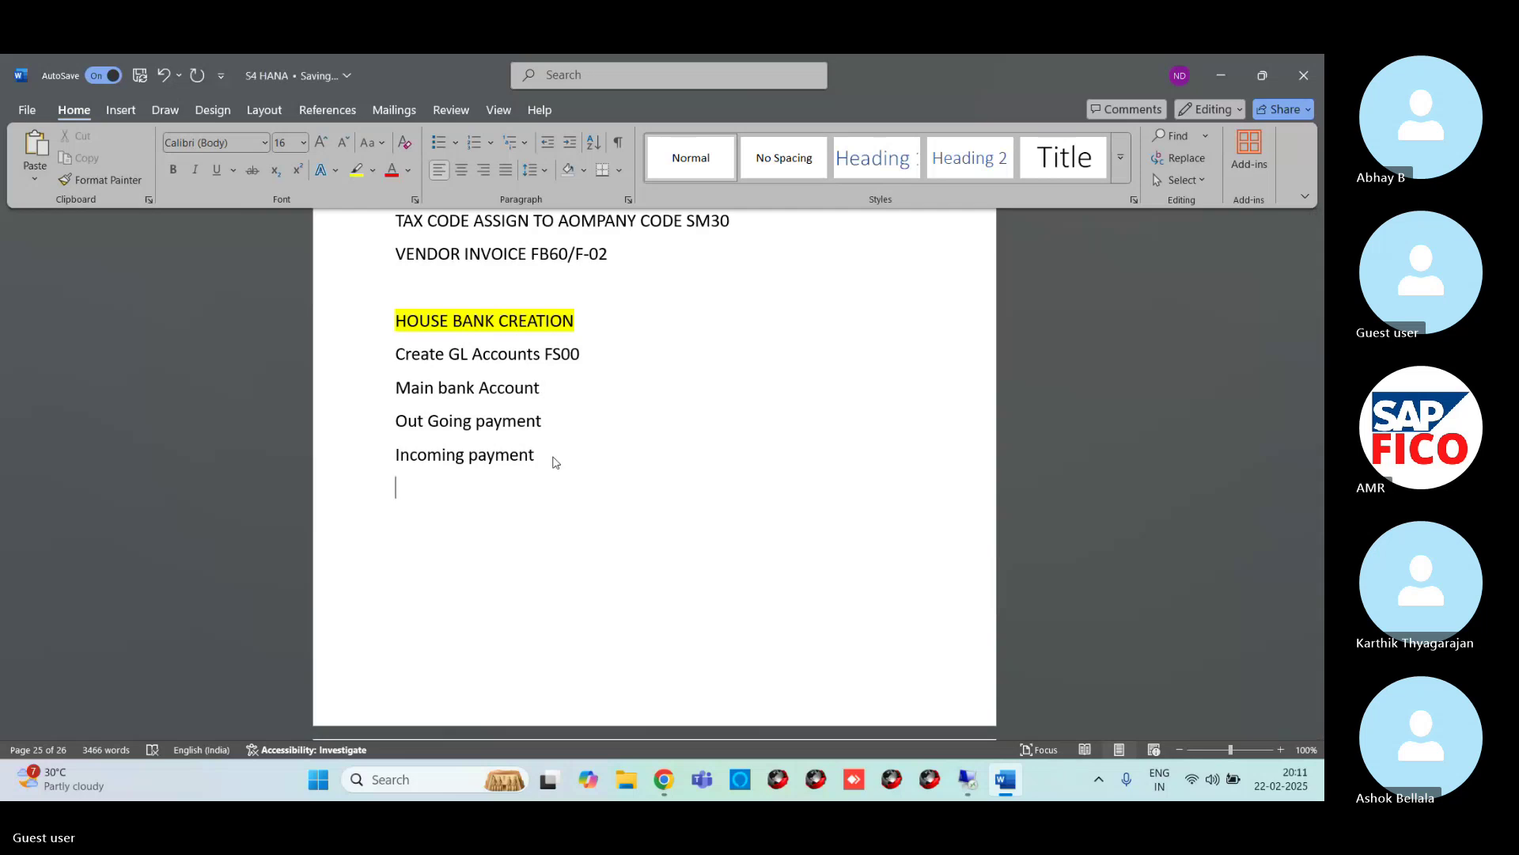
type("Create house Bank ")
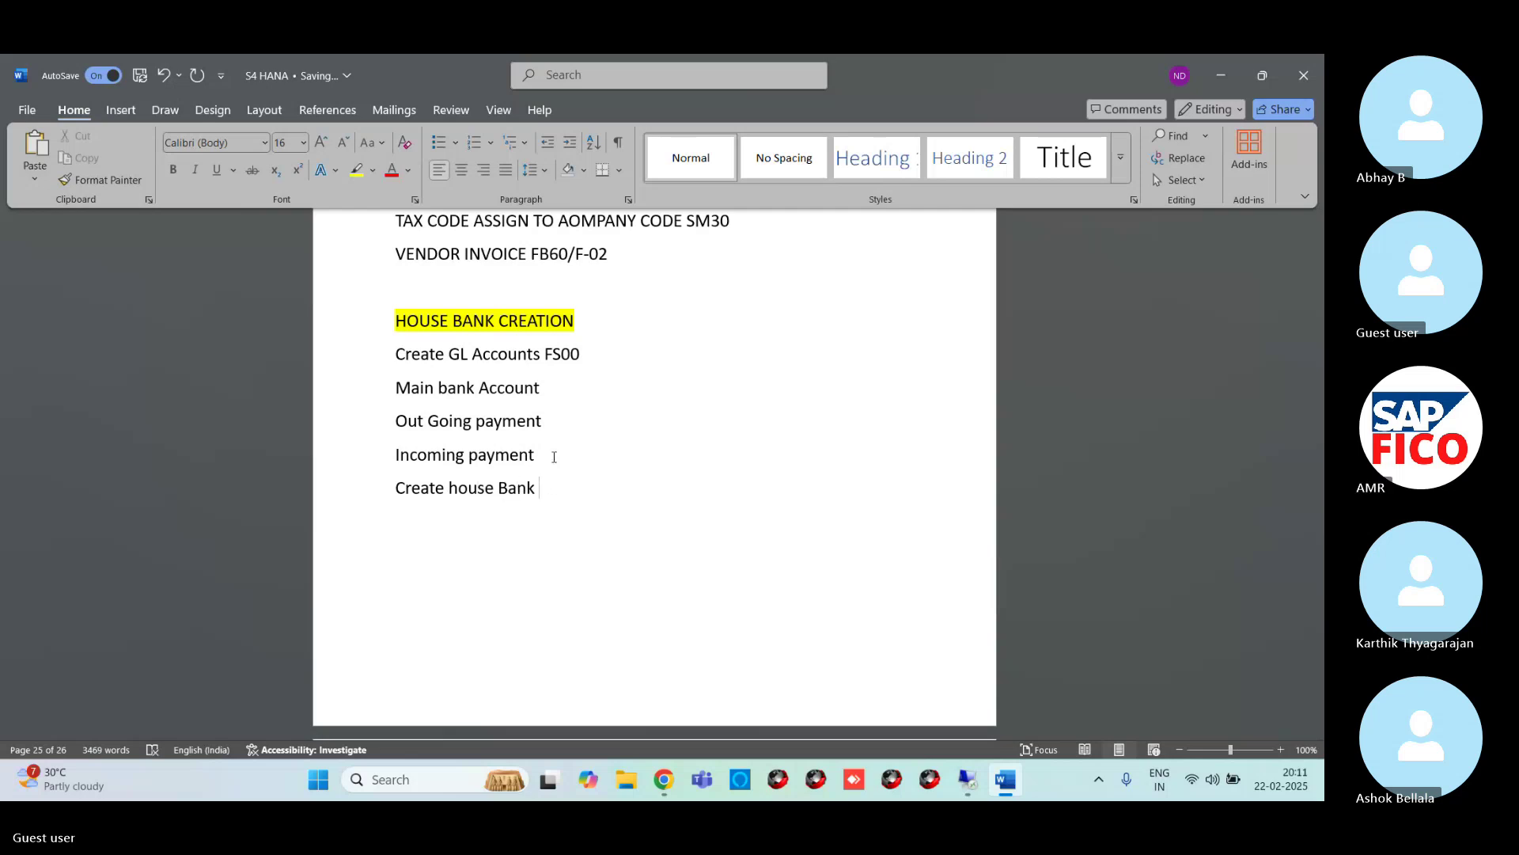
type("FI12")
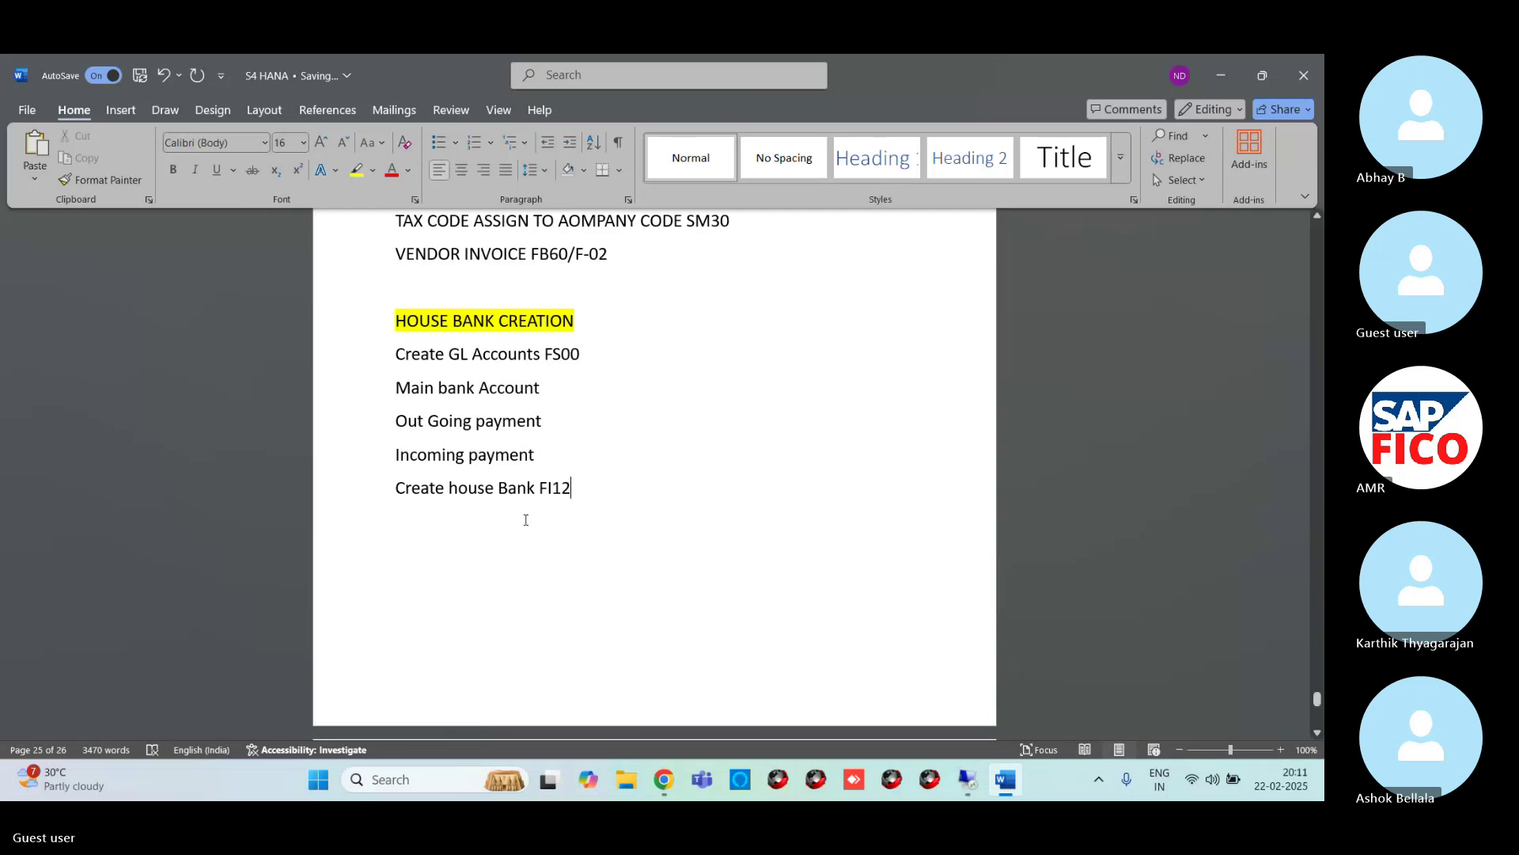
left_click(536, 488)
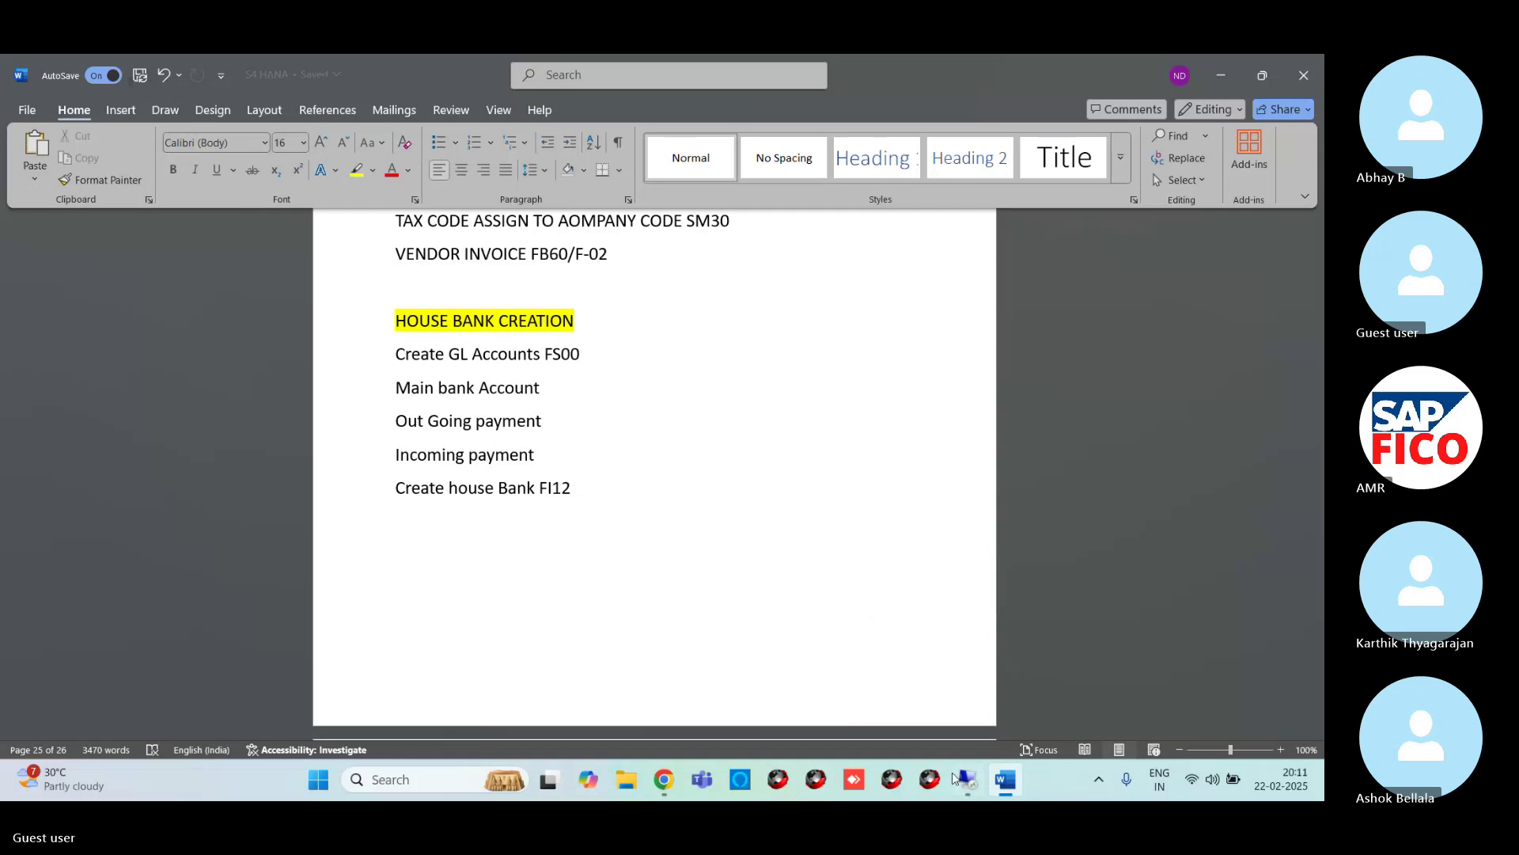
mouse_move(975, 785)
left_click(956, 709)
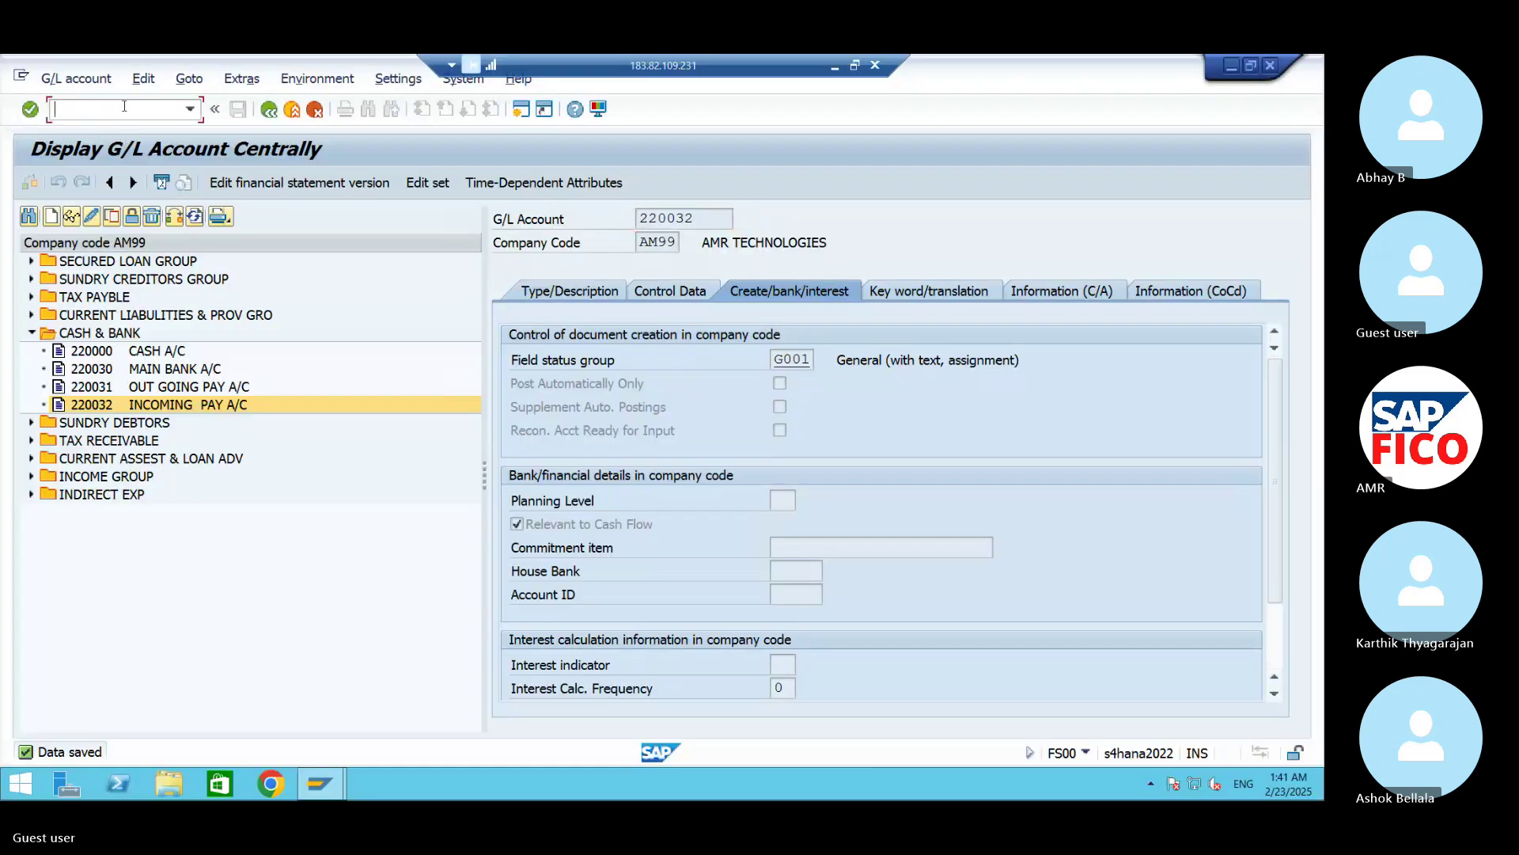
Step: Run /NFI12, position to company code AM99 and open its House Banks list
type("/NFI")
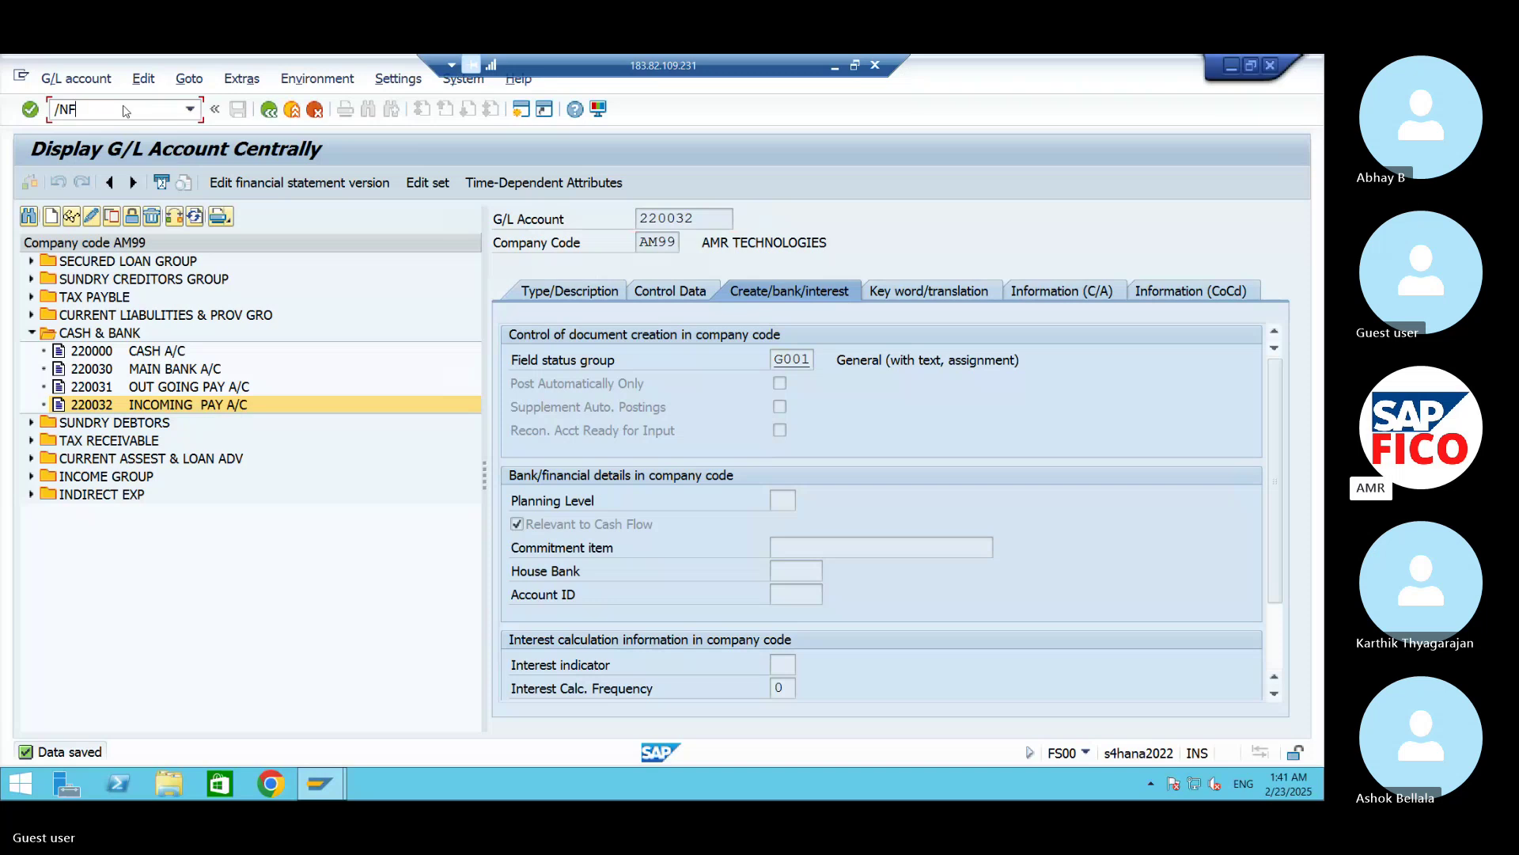
type("12")
key("Return")
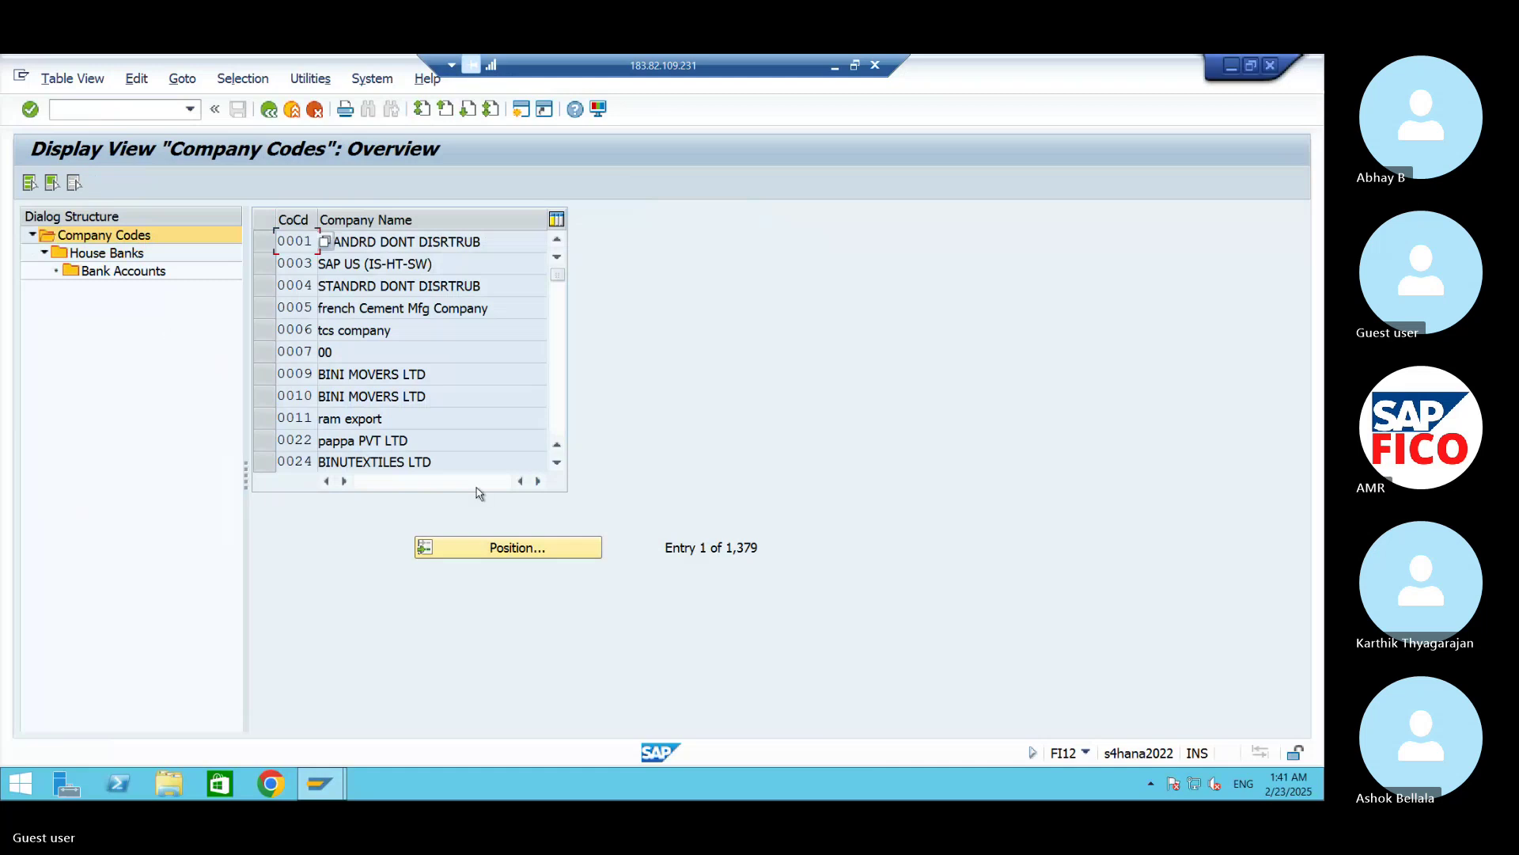
left_click(491, 549)
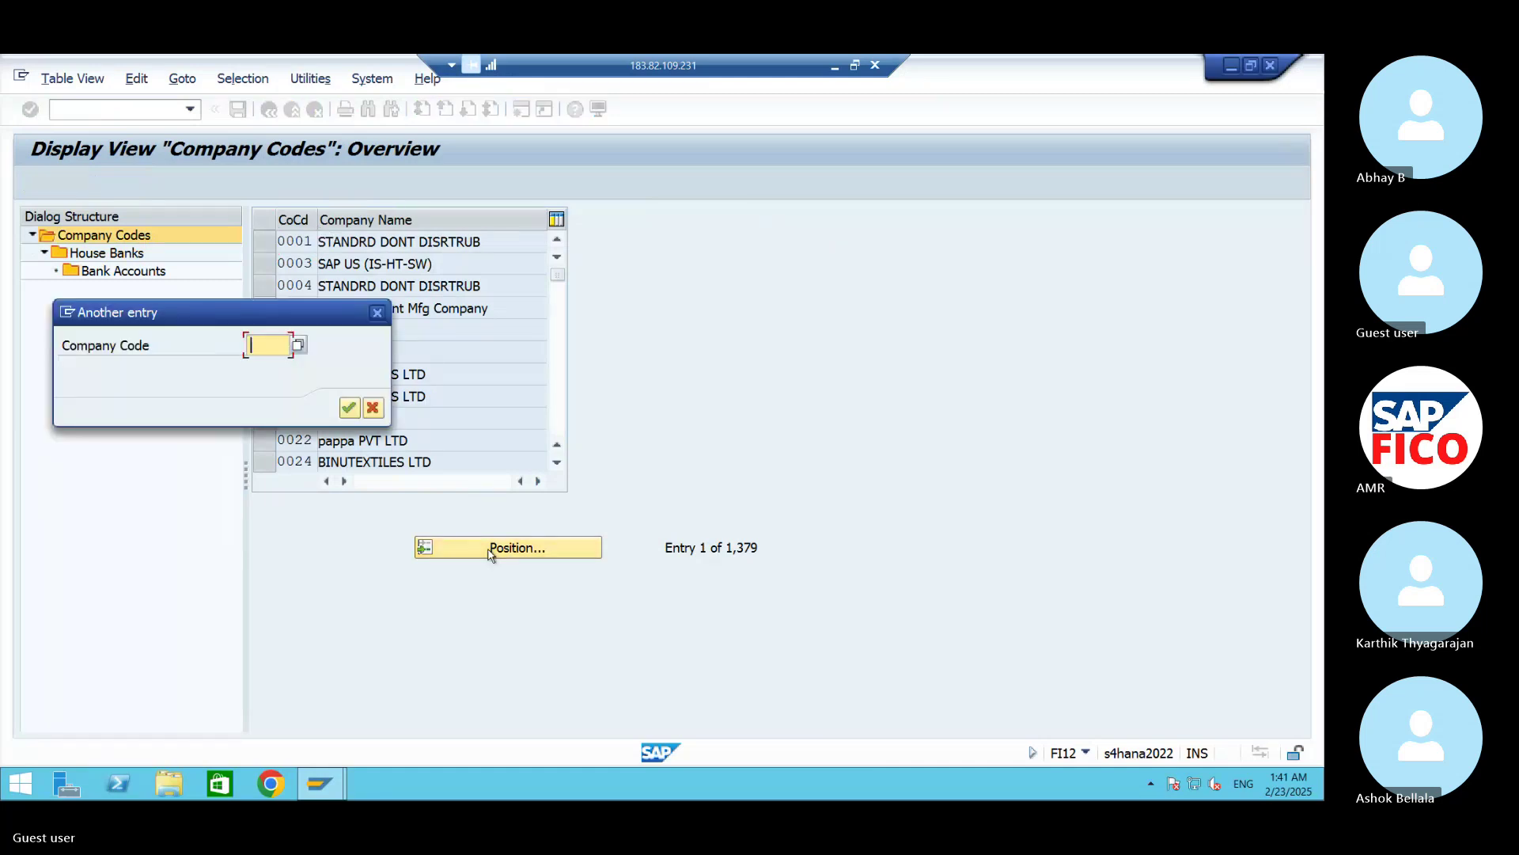
type("AM99")
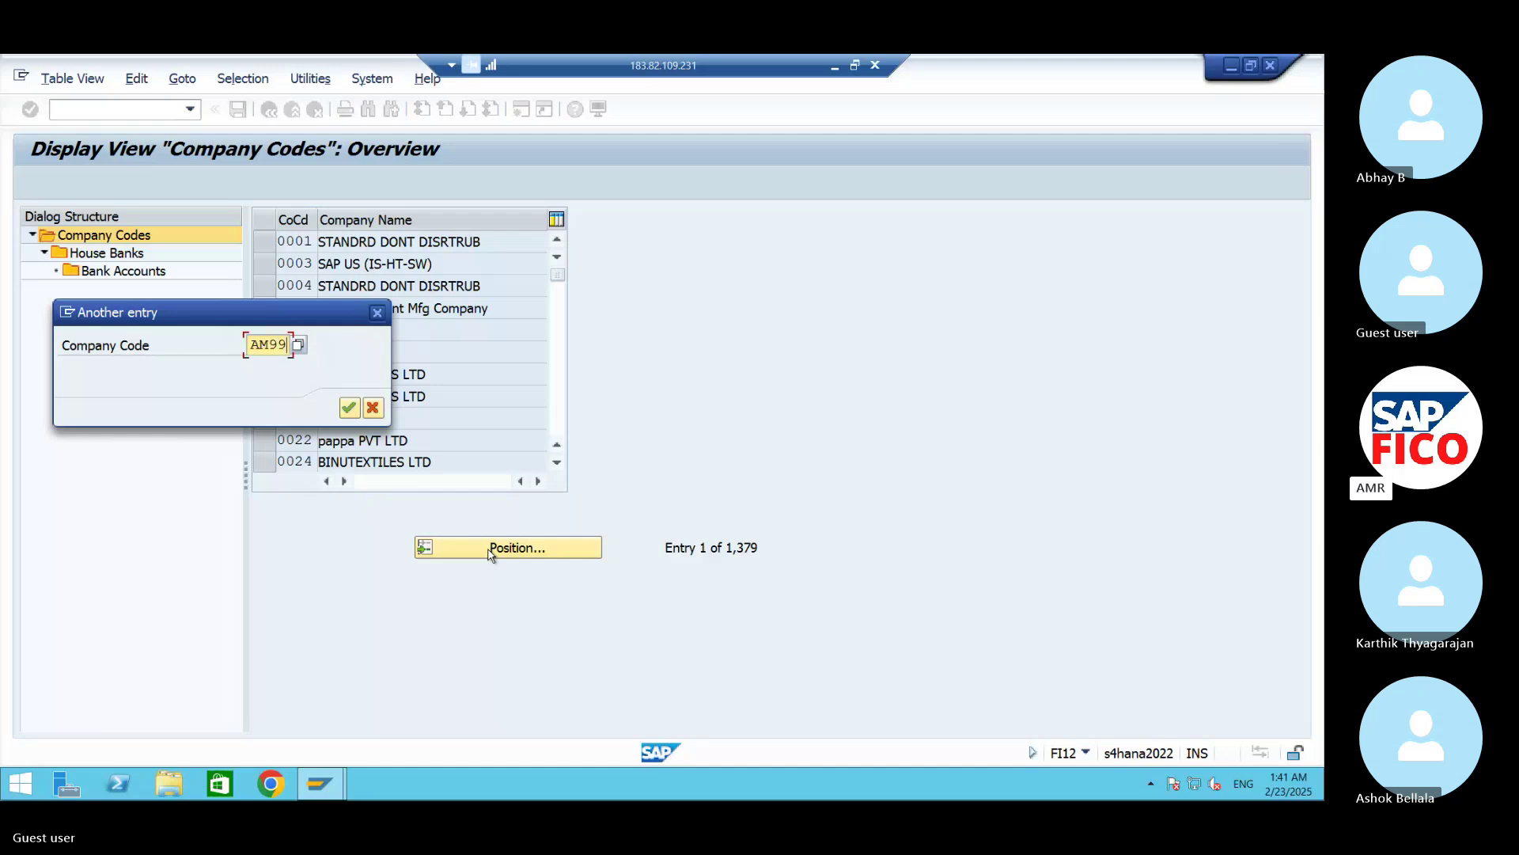
key("Return")
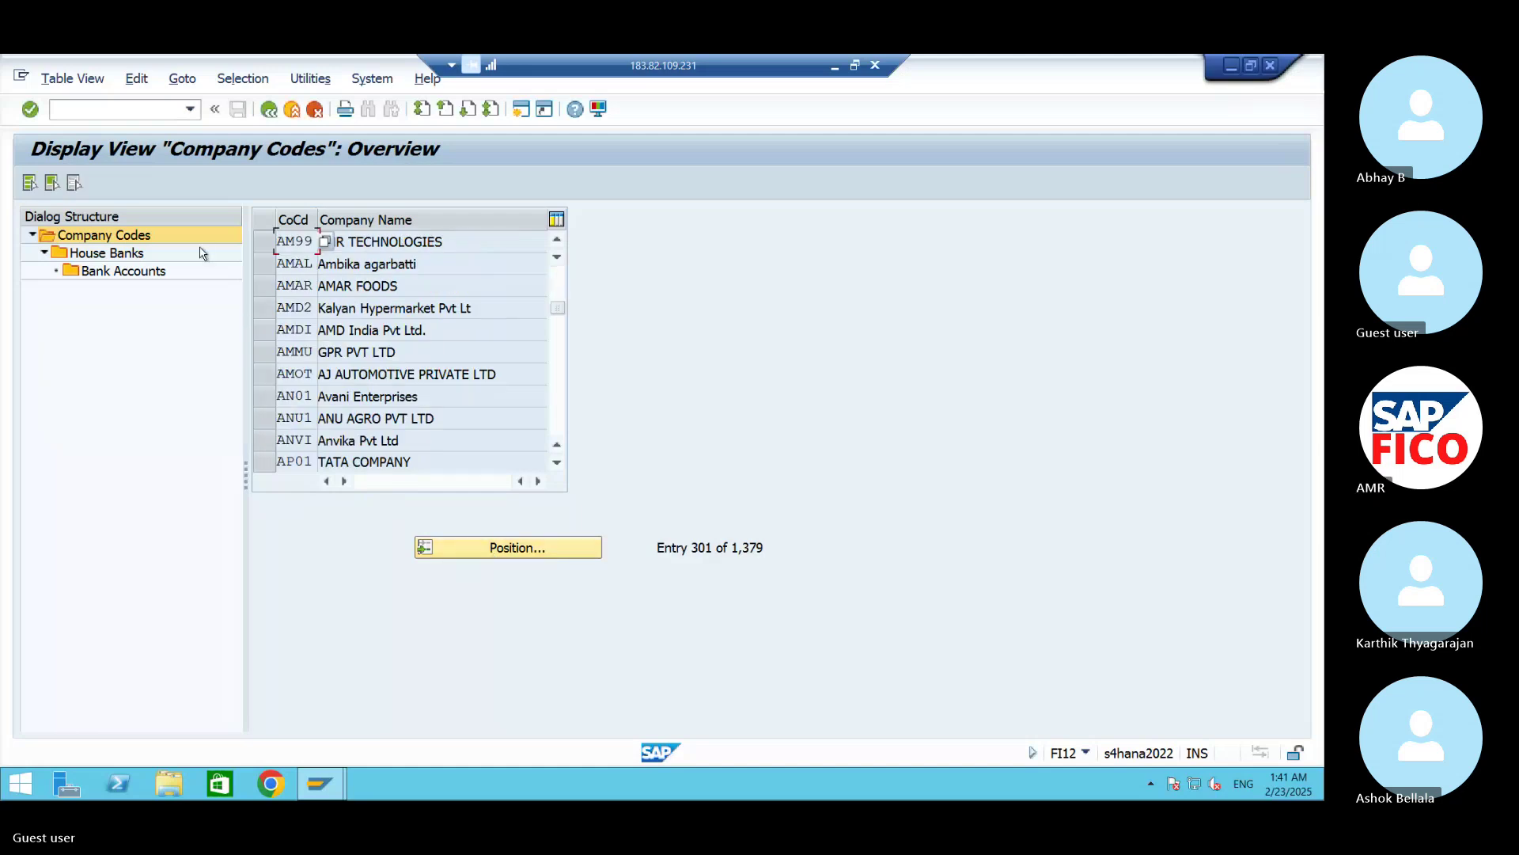
left_click(266, 245)
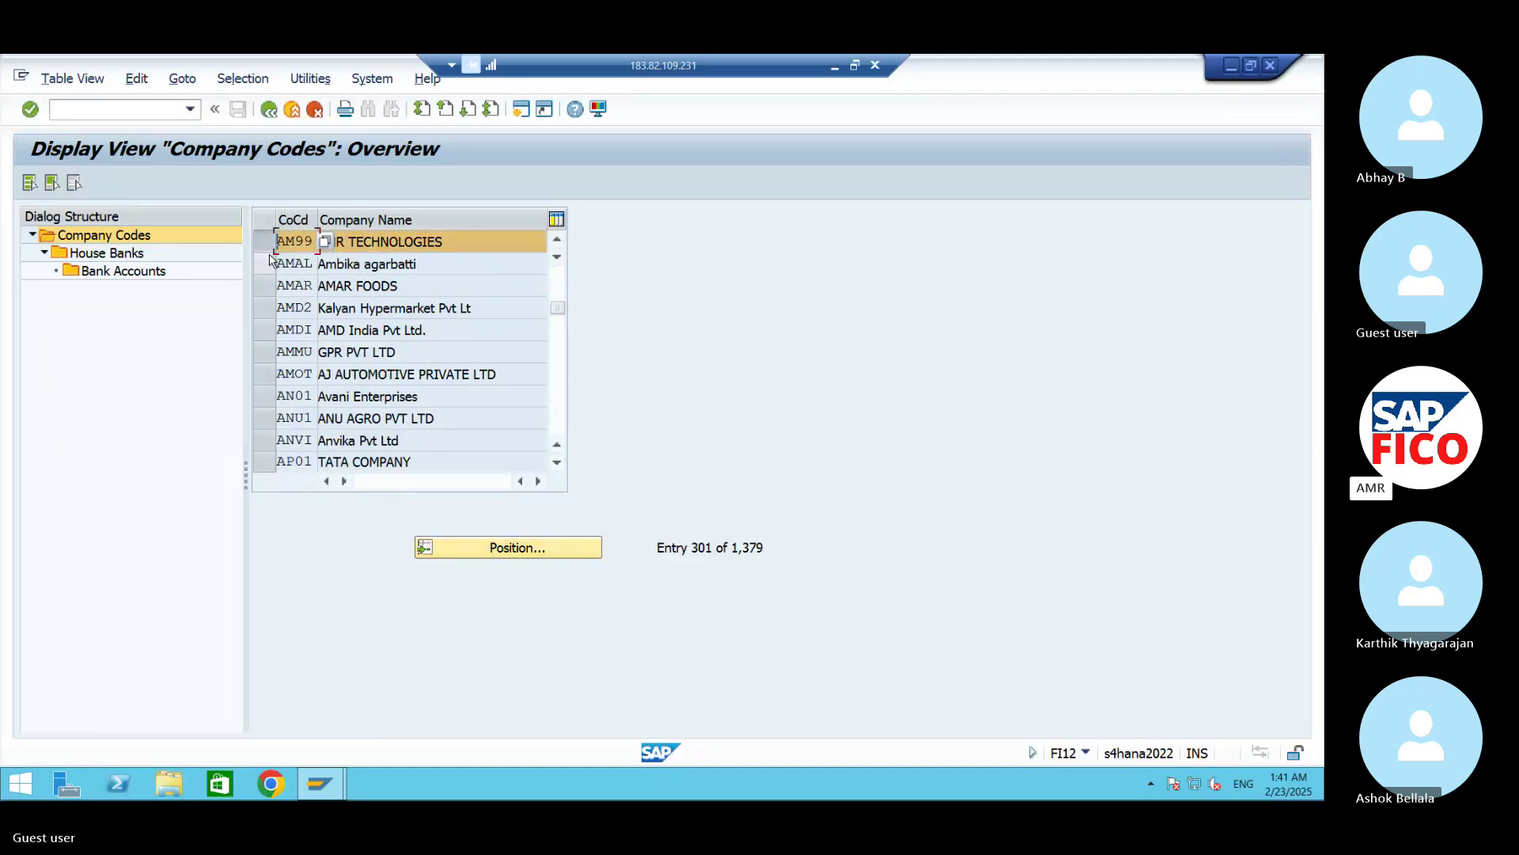
double_click(119, 253)
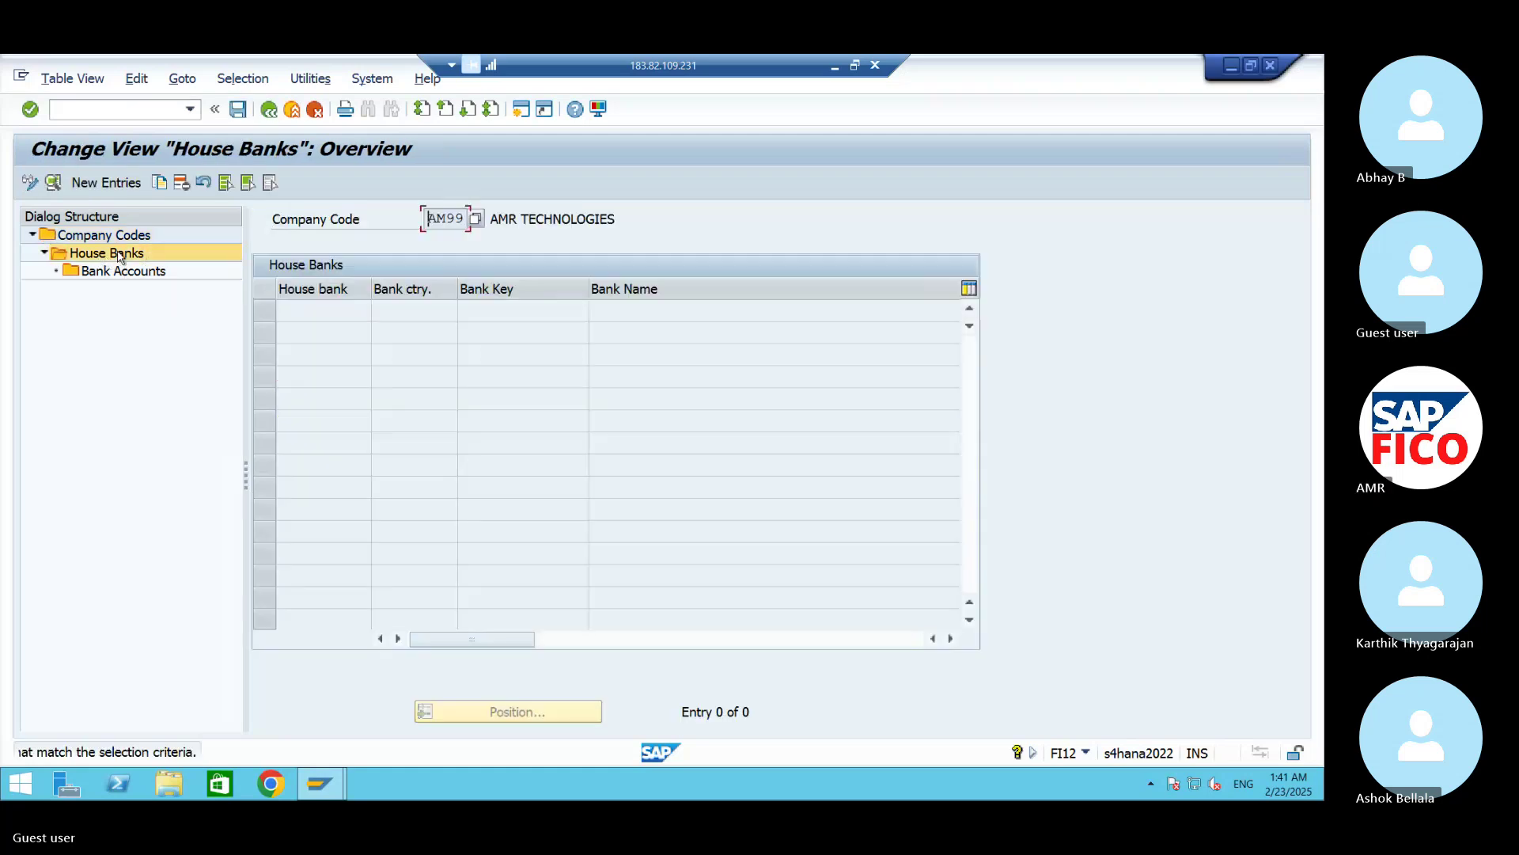
Step: Enter house bank AMHB with country IN and bank key HD984861, then create its bank record
left_click(125, 184)
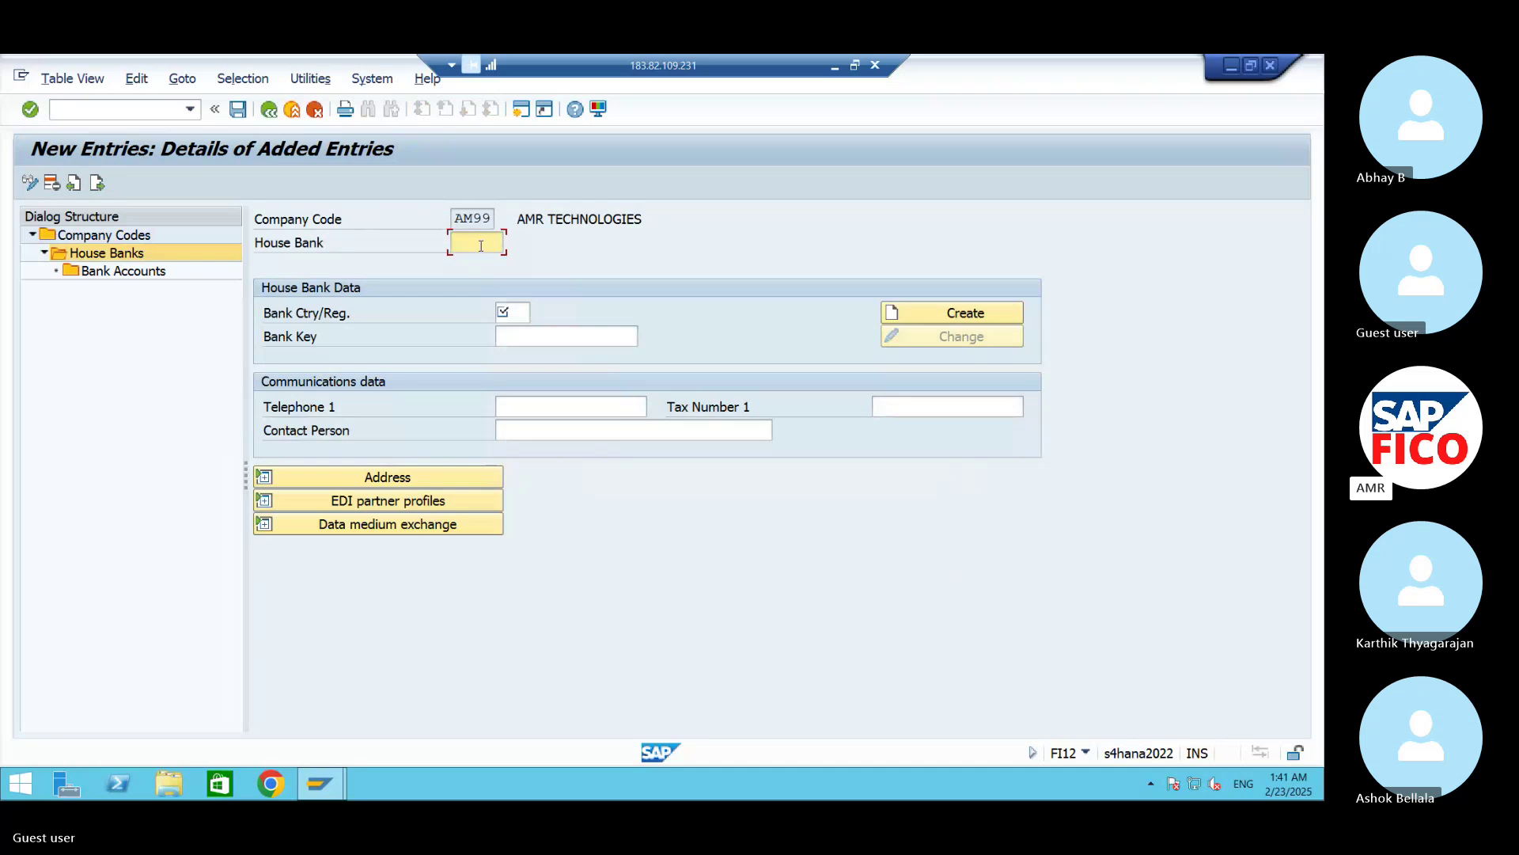
type("AM")
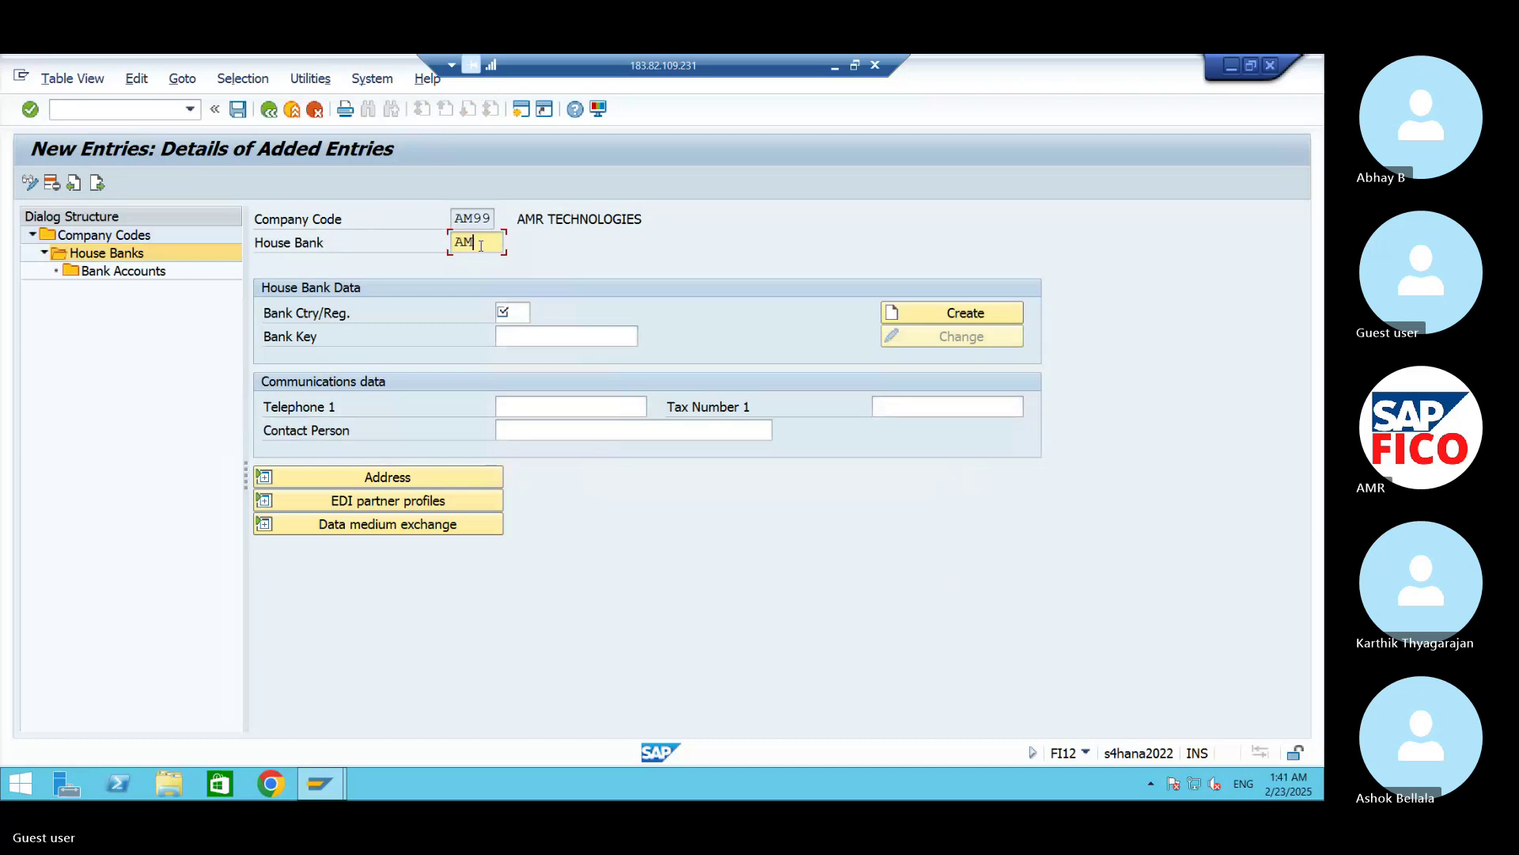
type("HB")
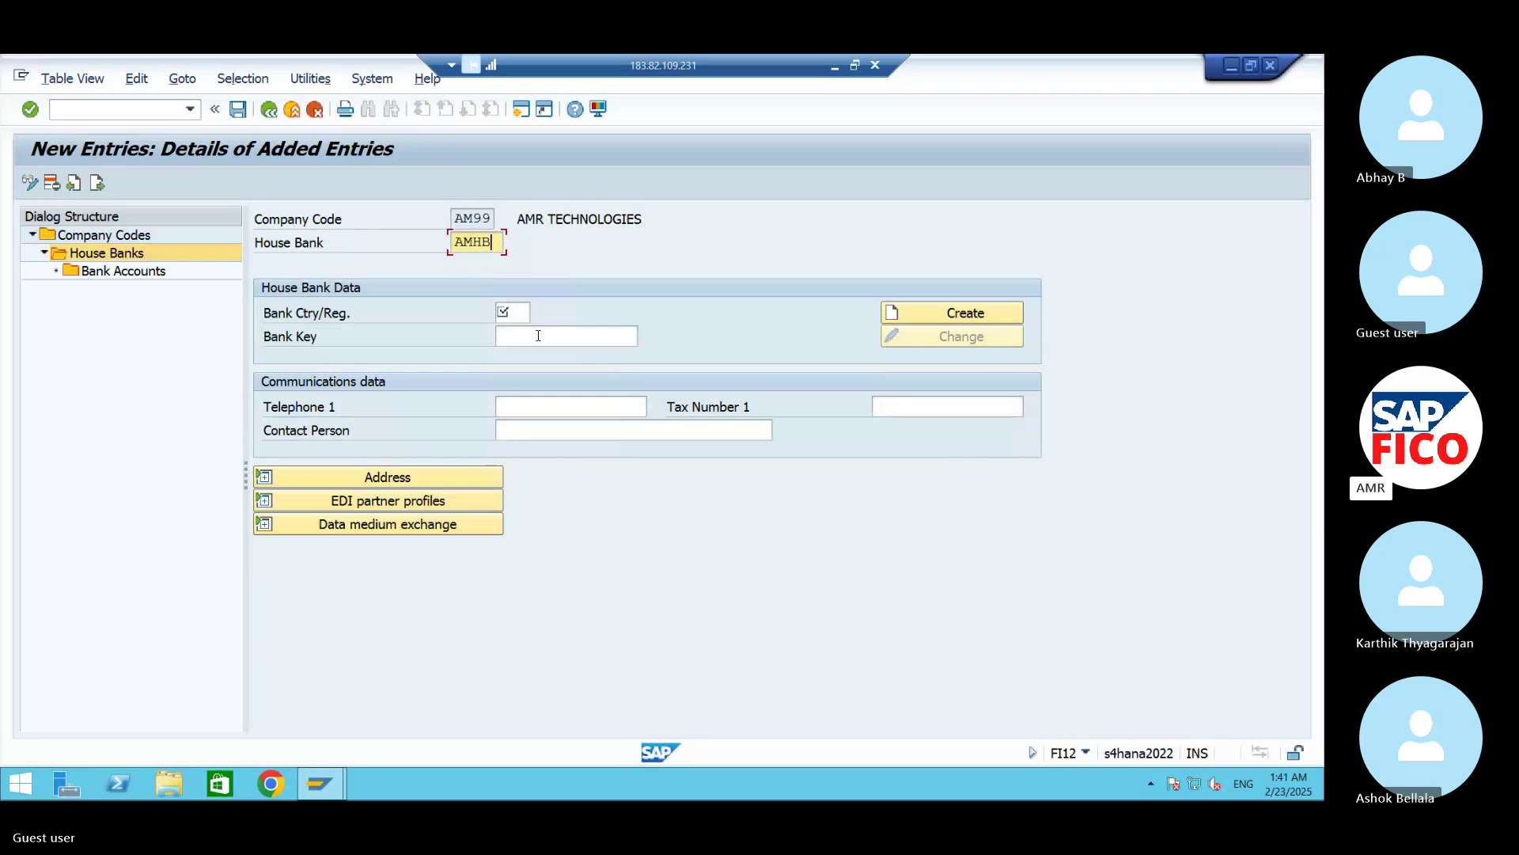
left_click(518, 313)
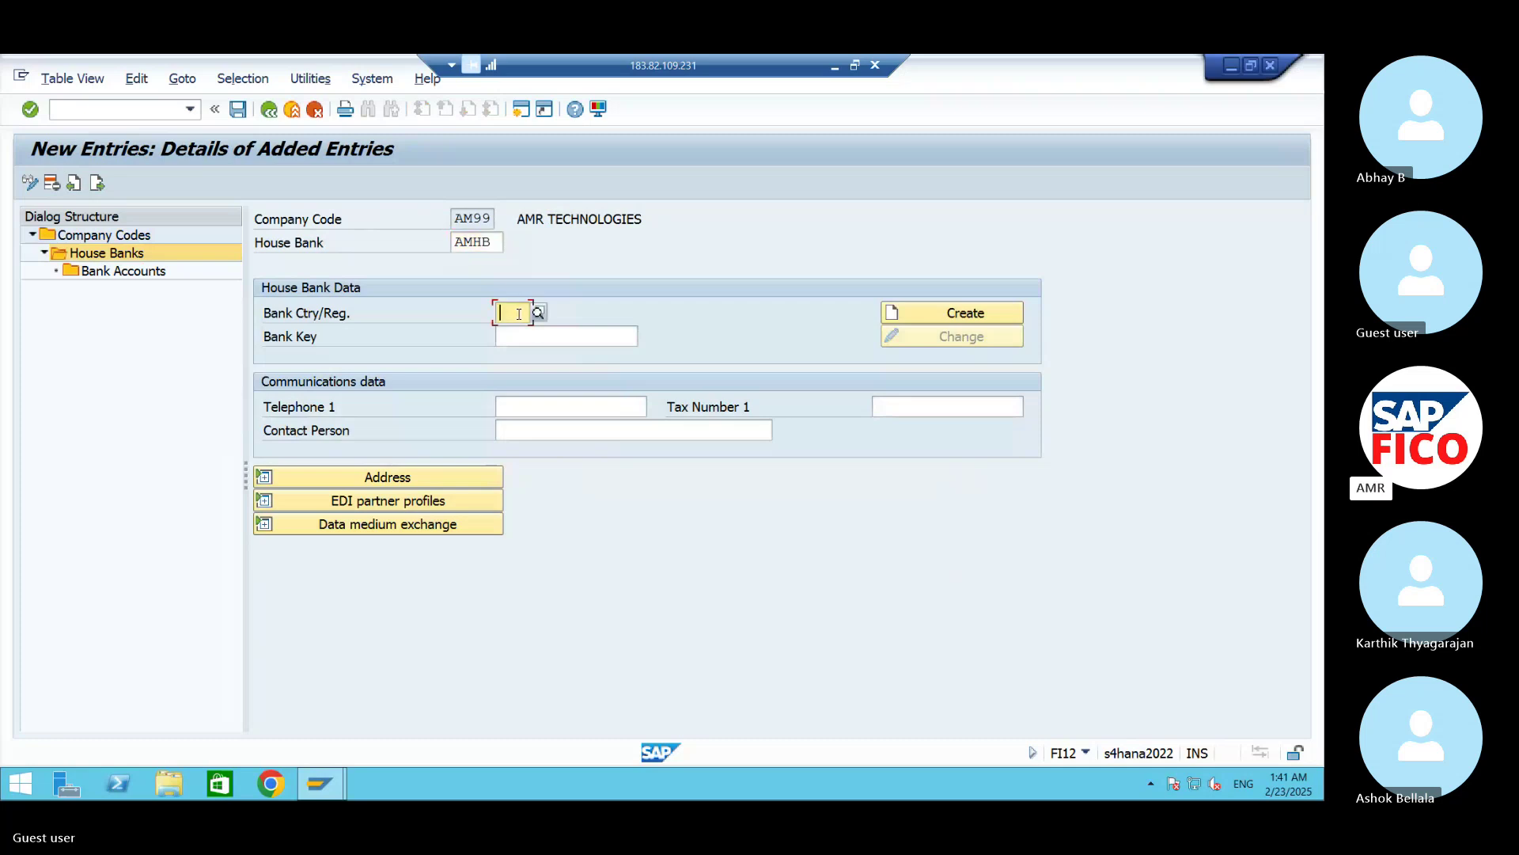
type("IN")
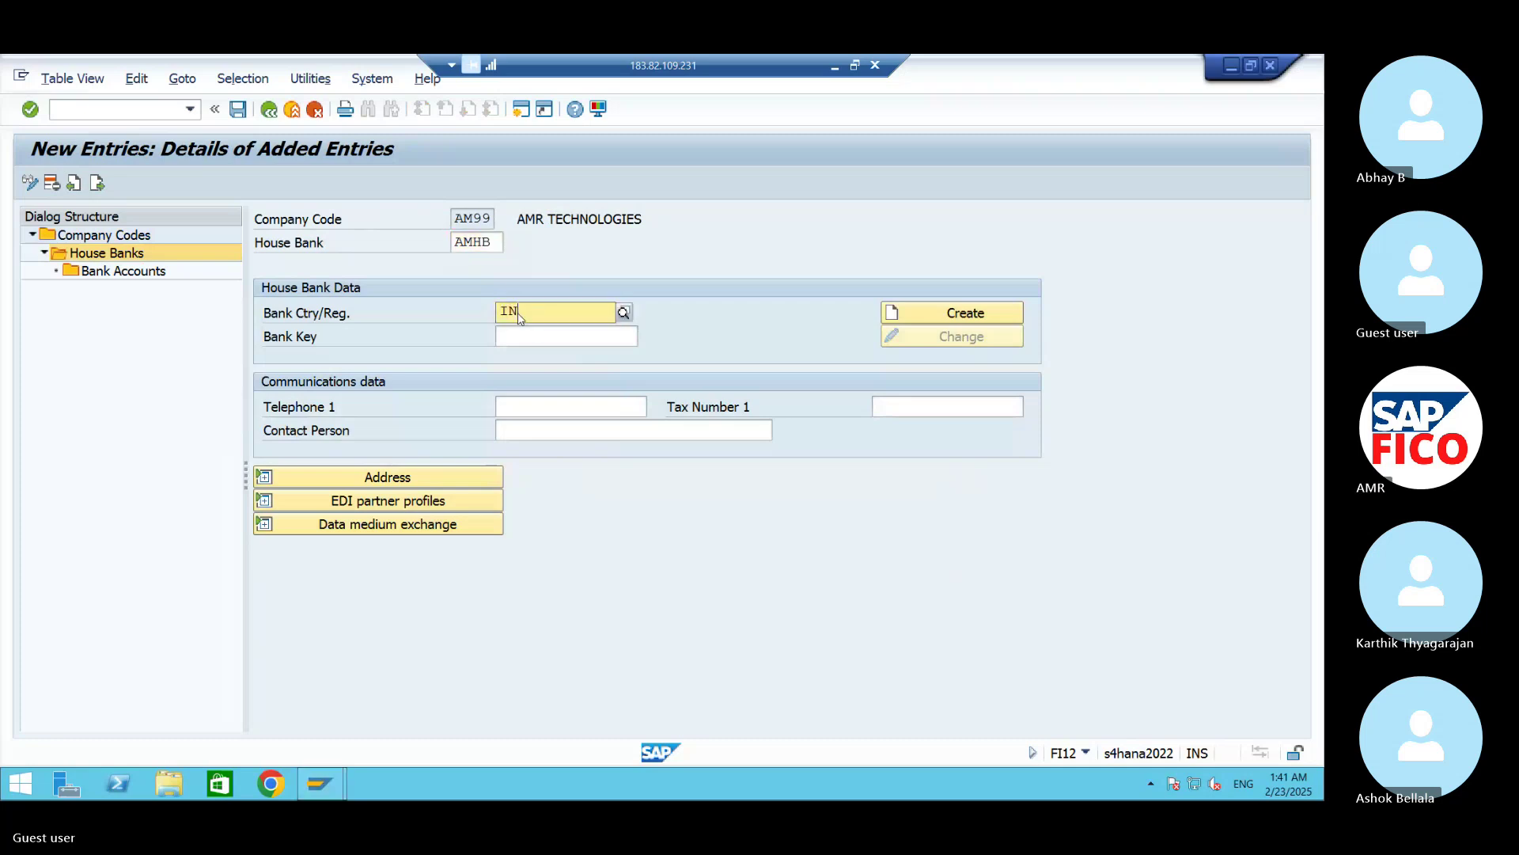
left_click(545, 354)
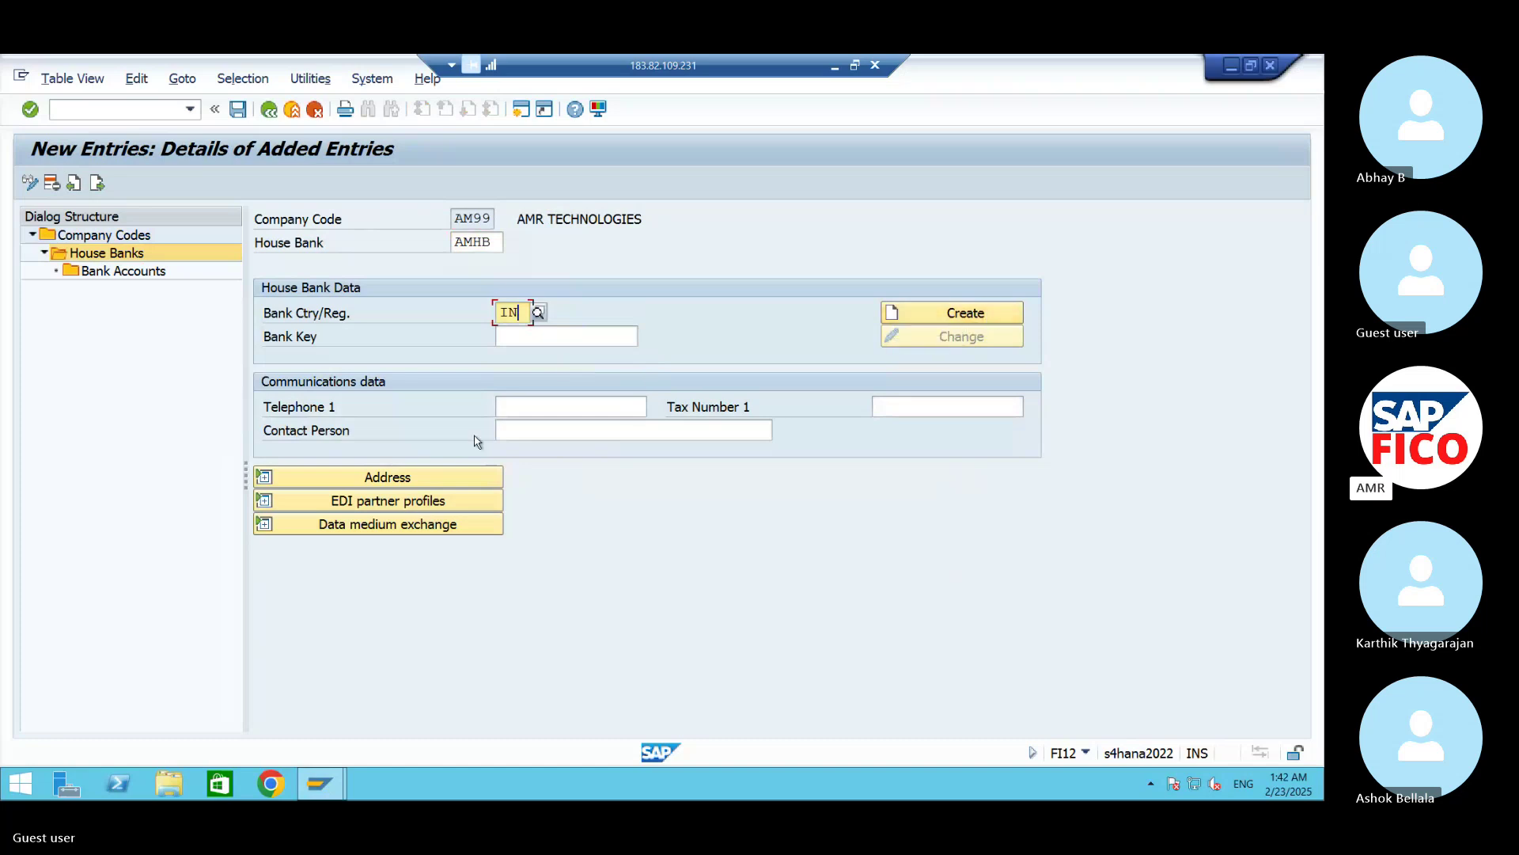
left_click(560, 332)
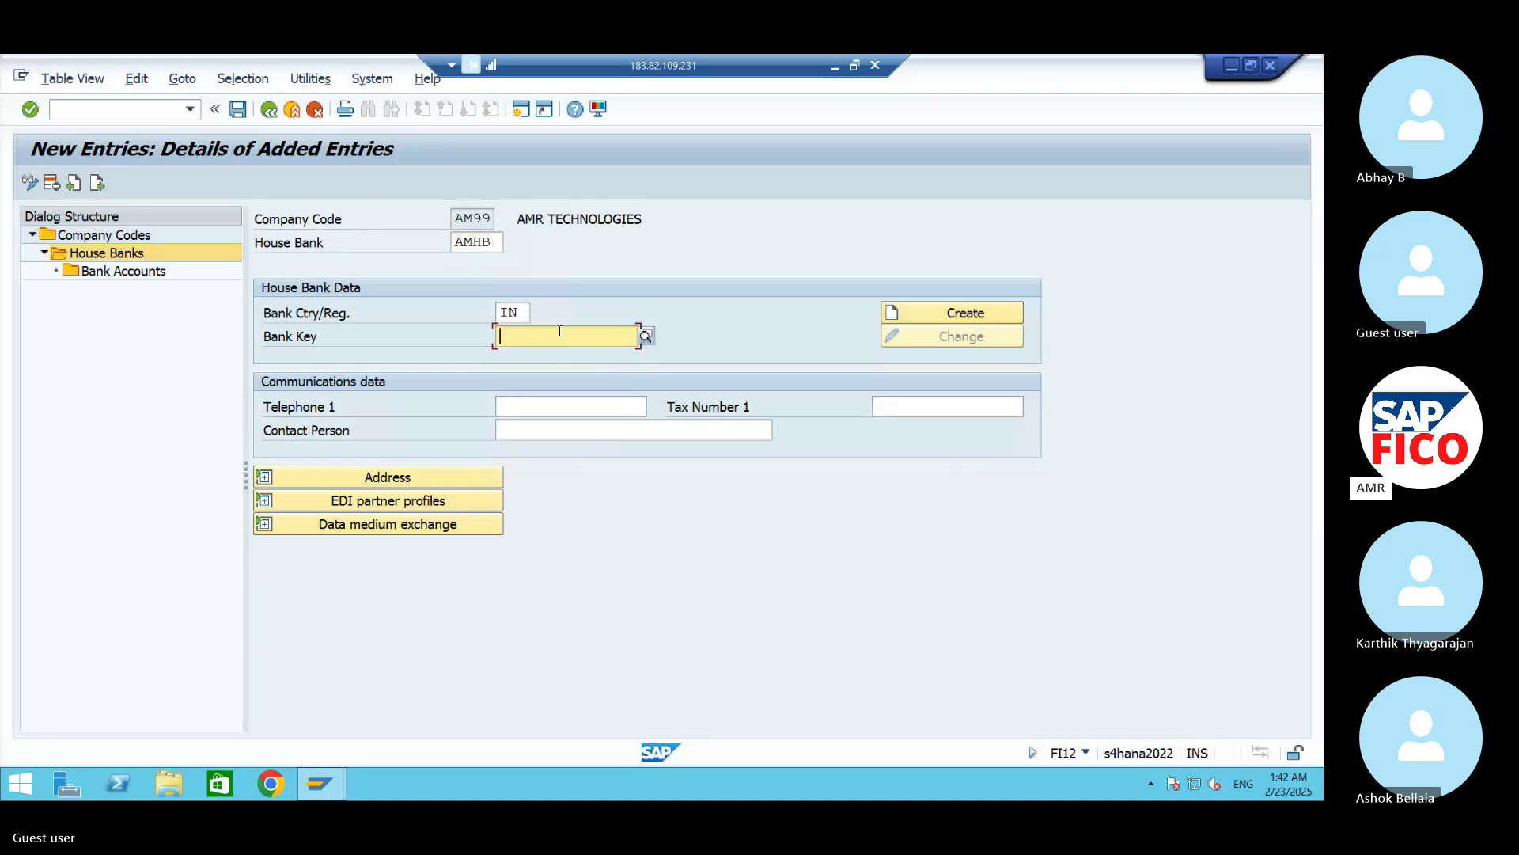
type("HD")
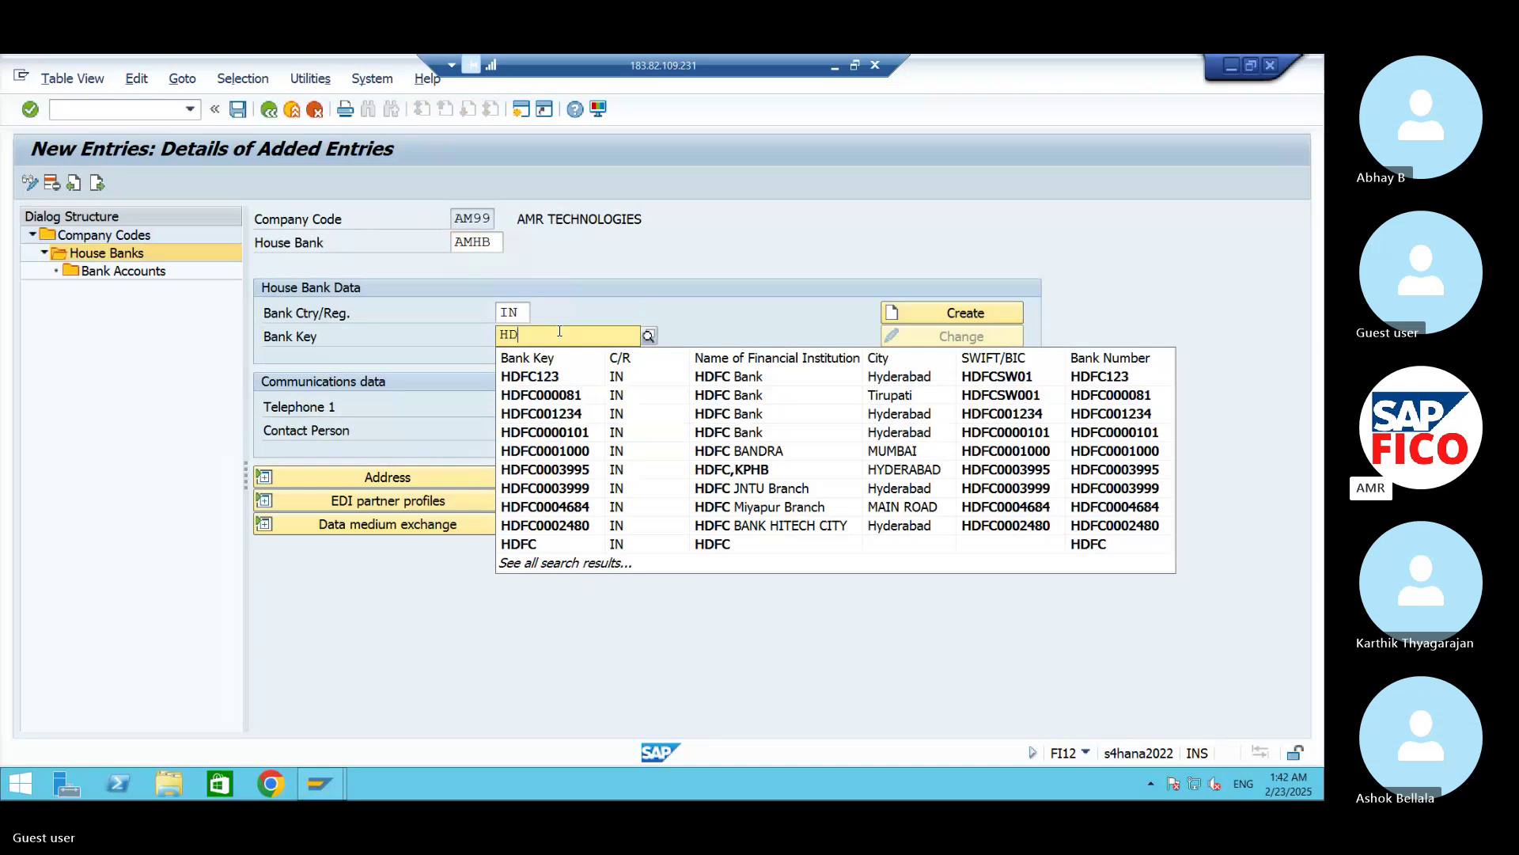
type("98")
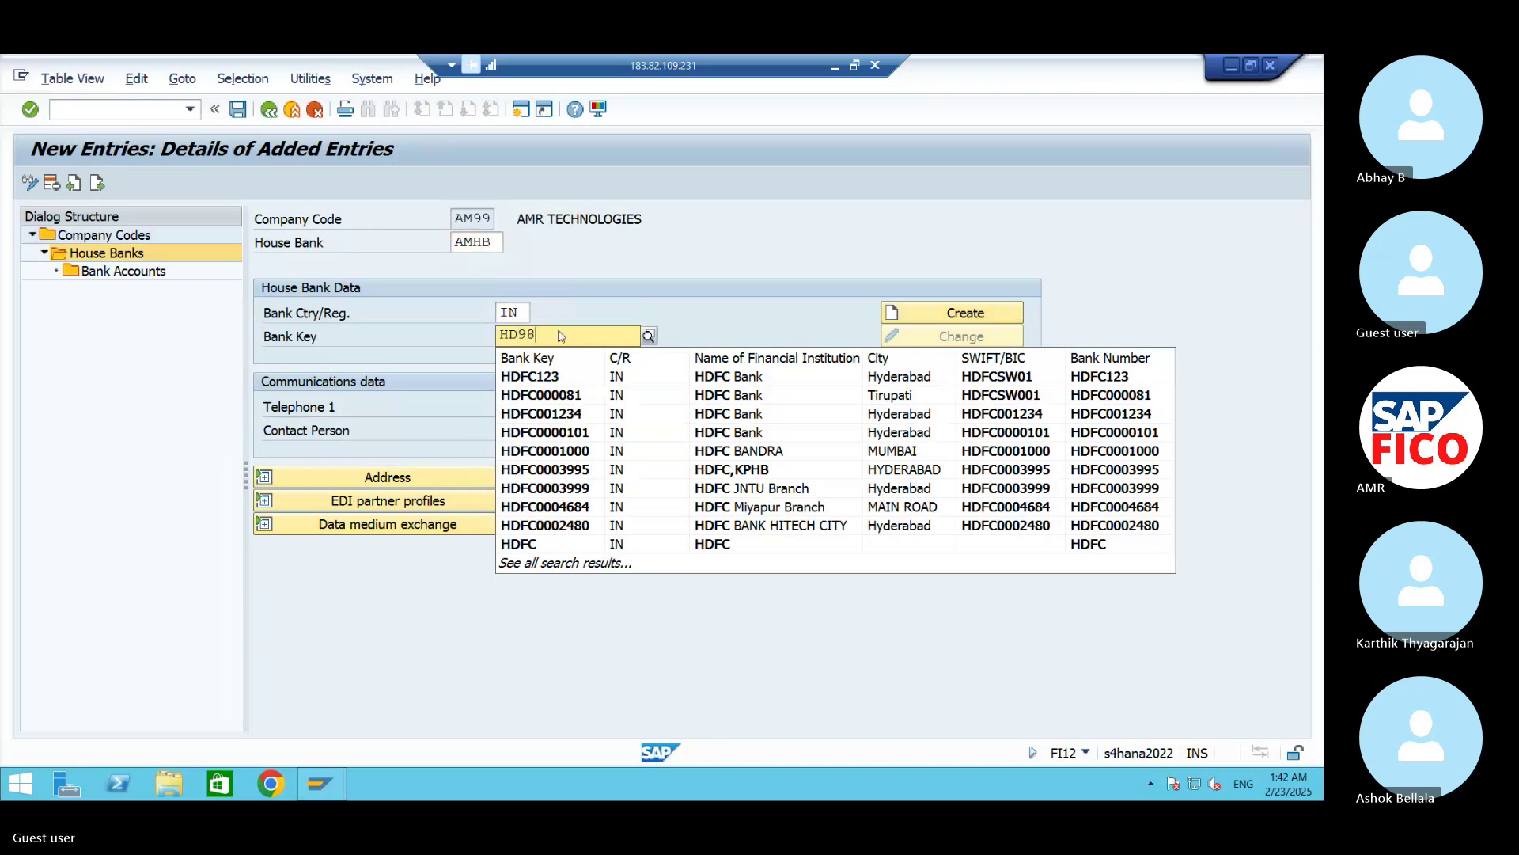
type("486")
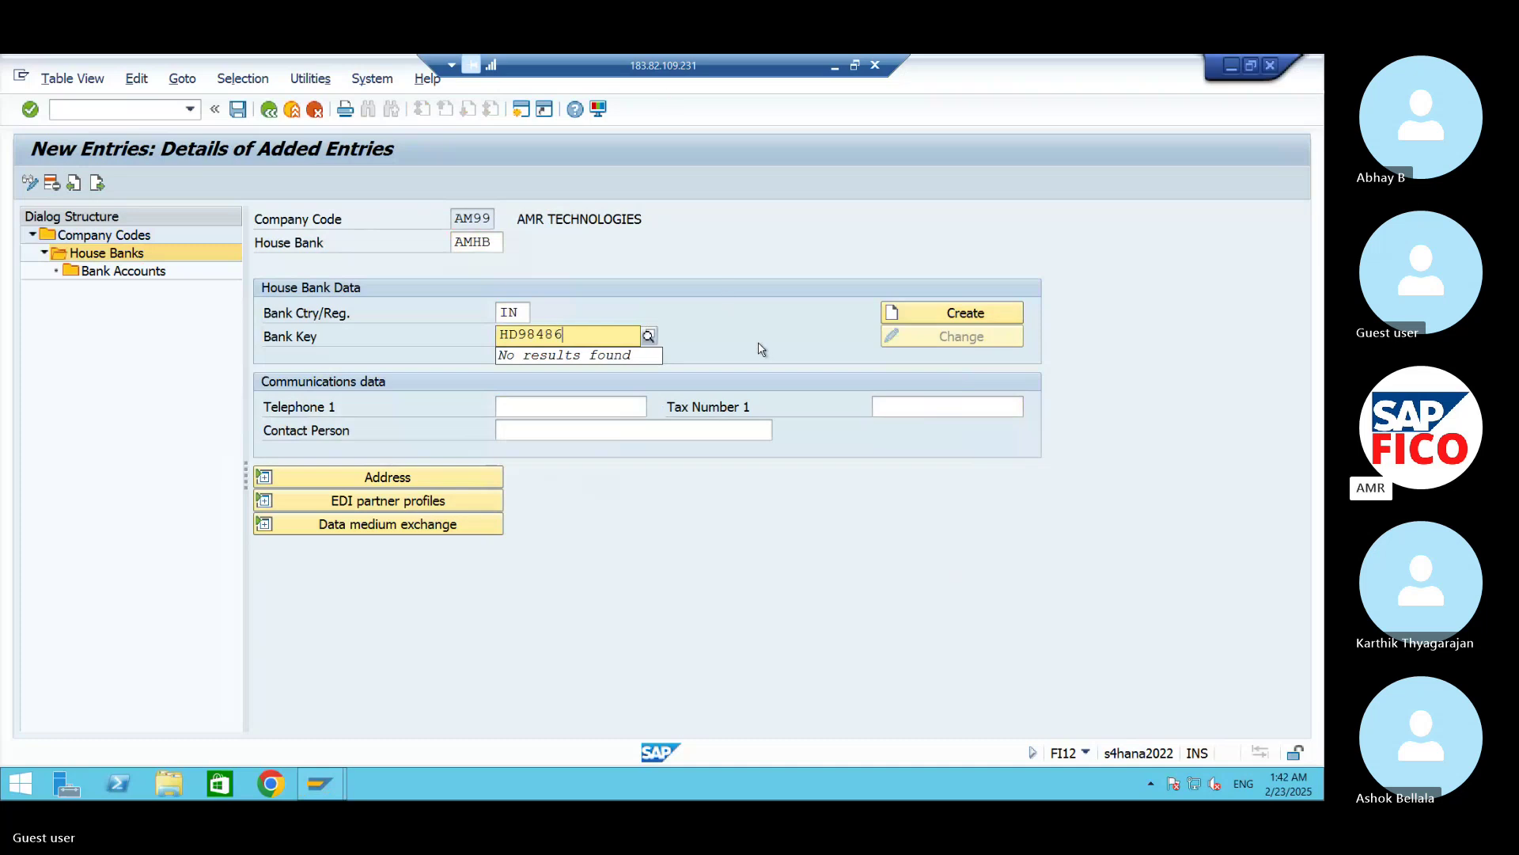
type("1")
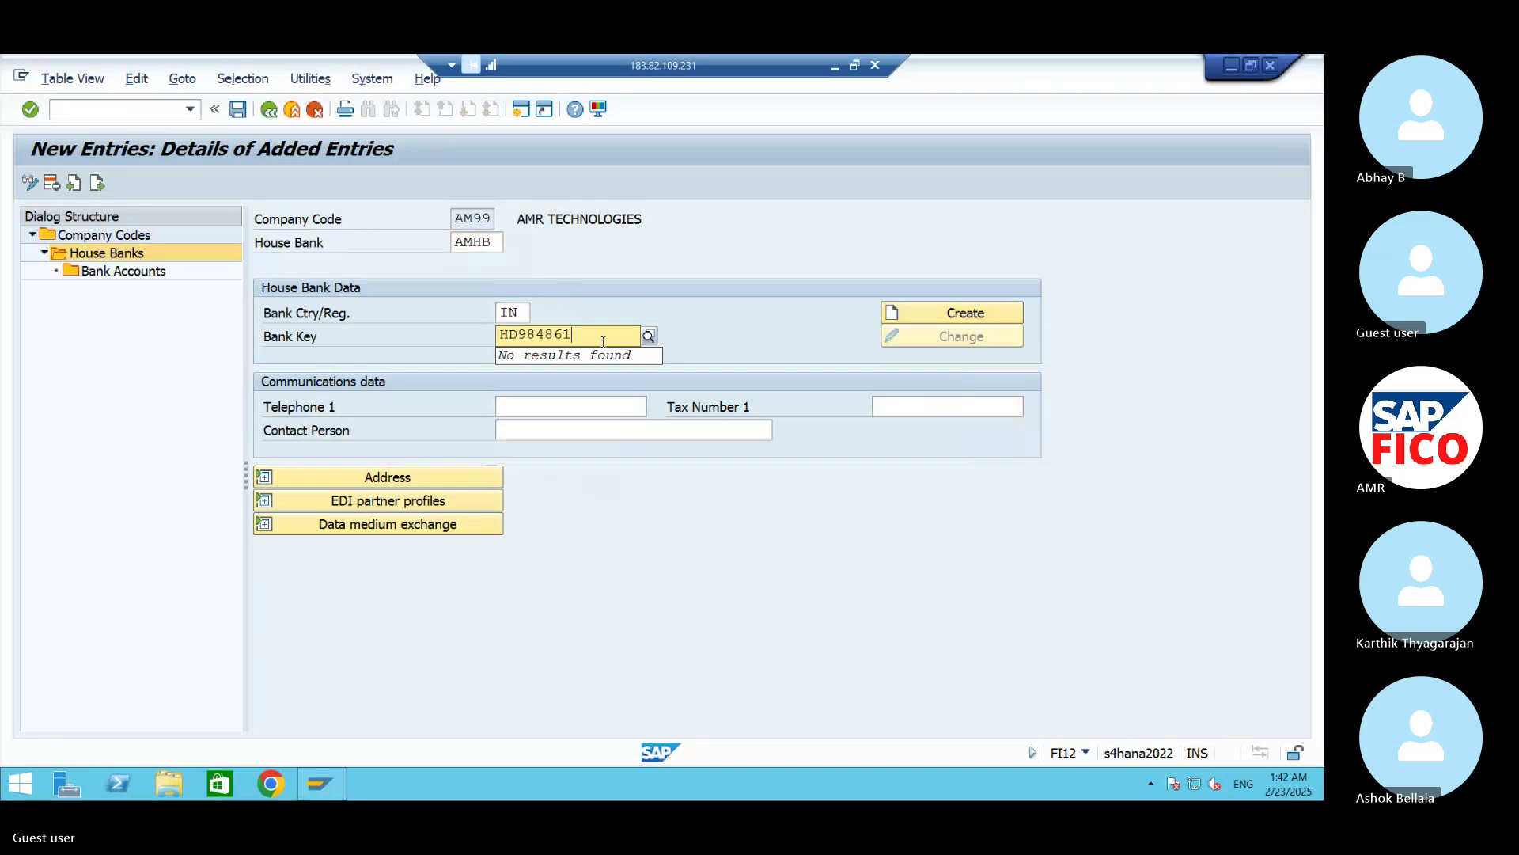
left_click(950, 313)
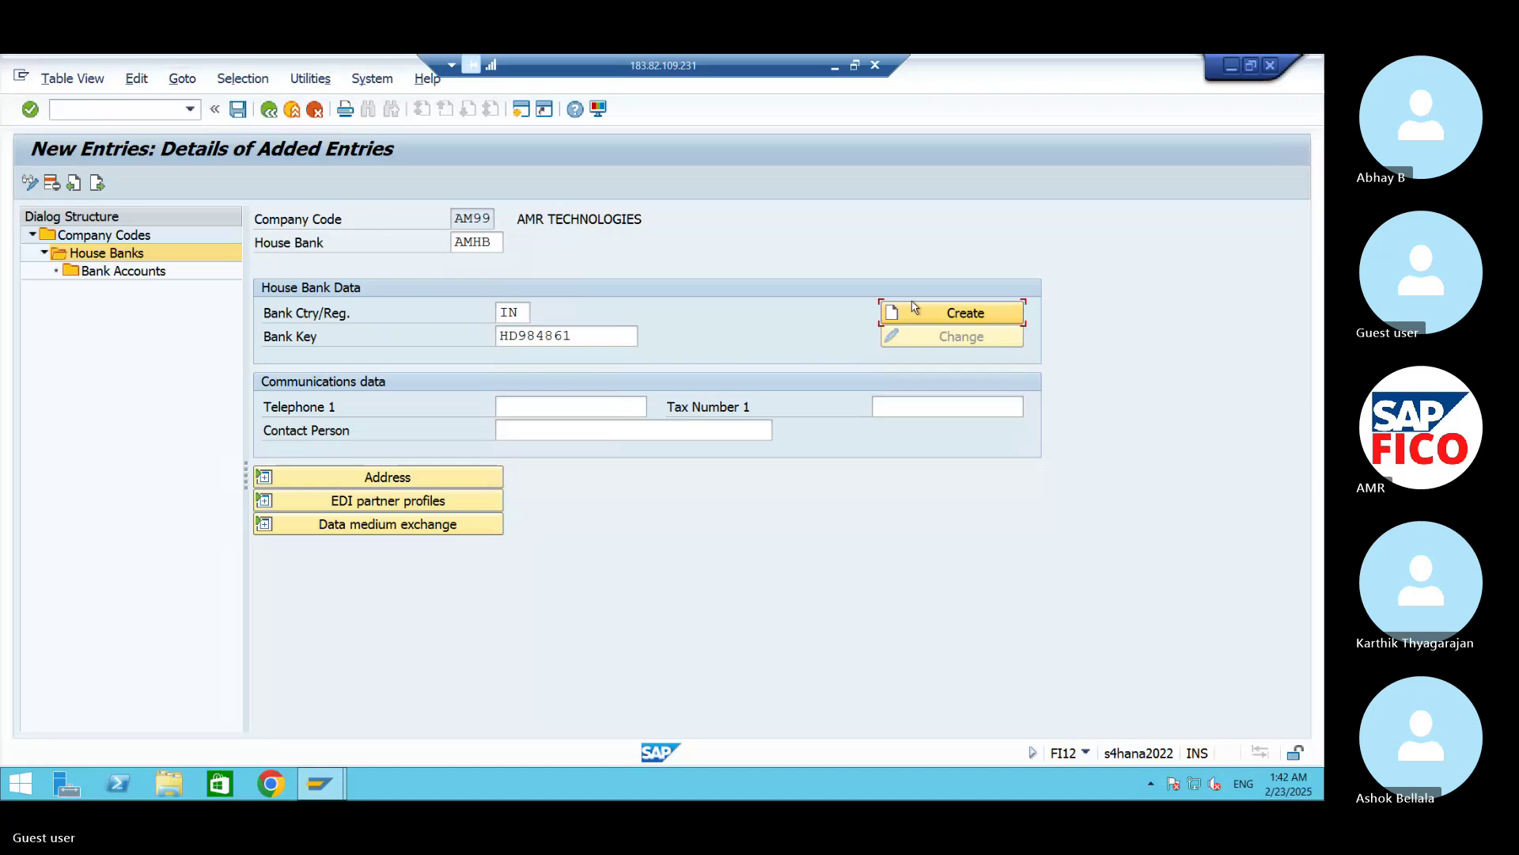
left_click(914, 310)
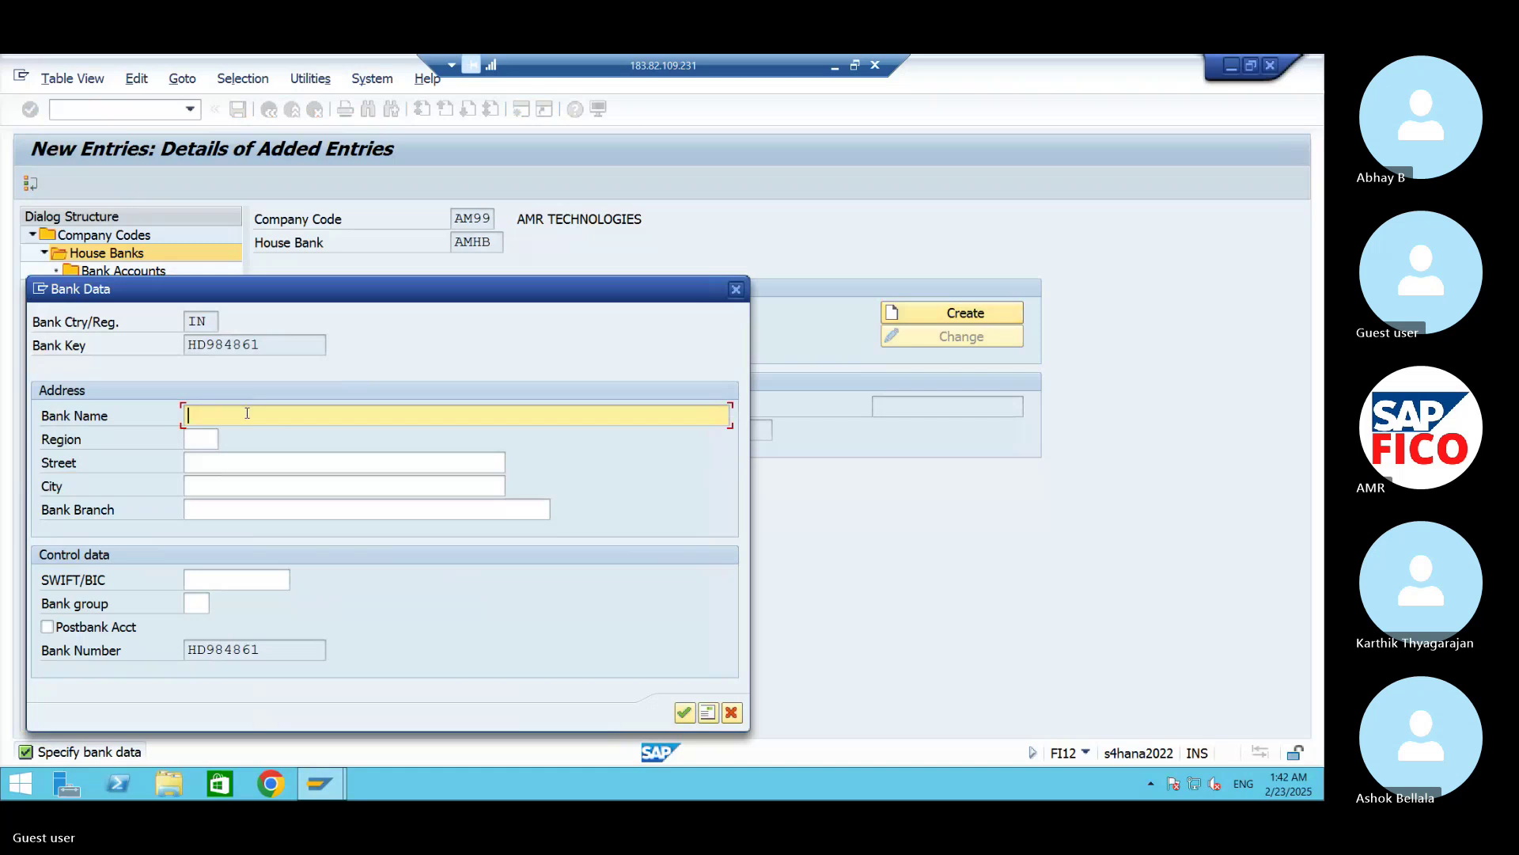
Step: Enter bank name HDFC BANK, region 36, street RAMNAGAR and city HYDERABAD
type("HDFC BA")
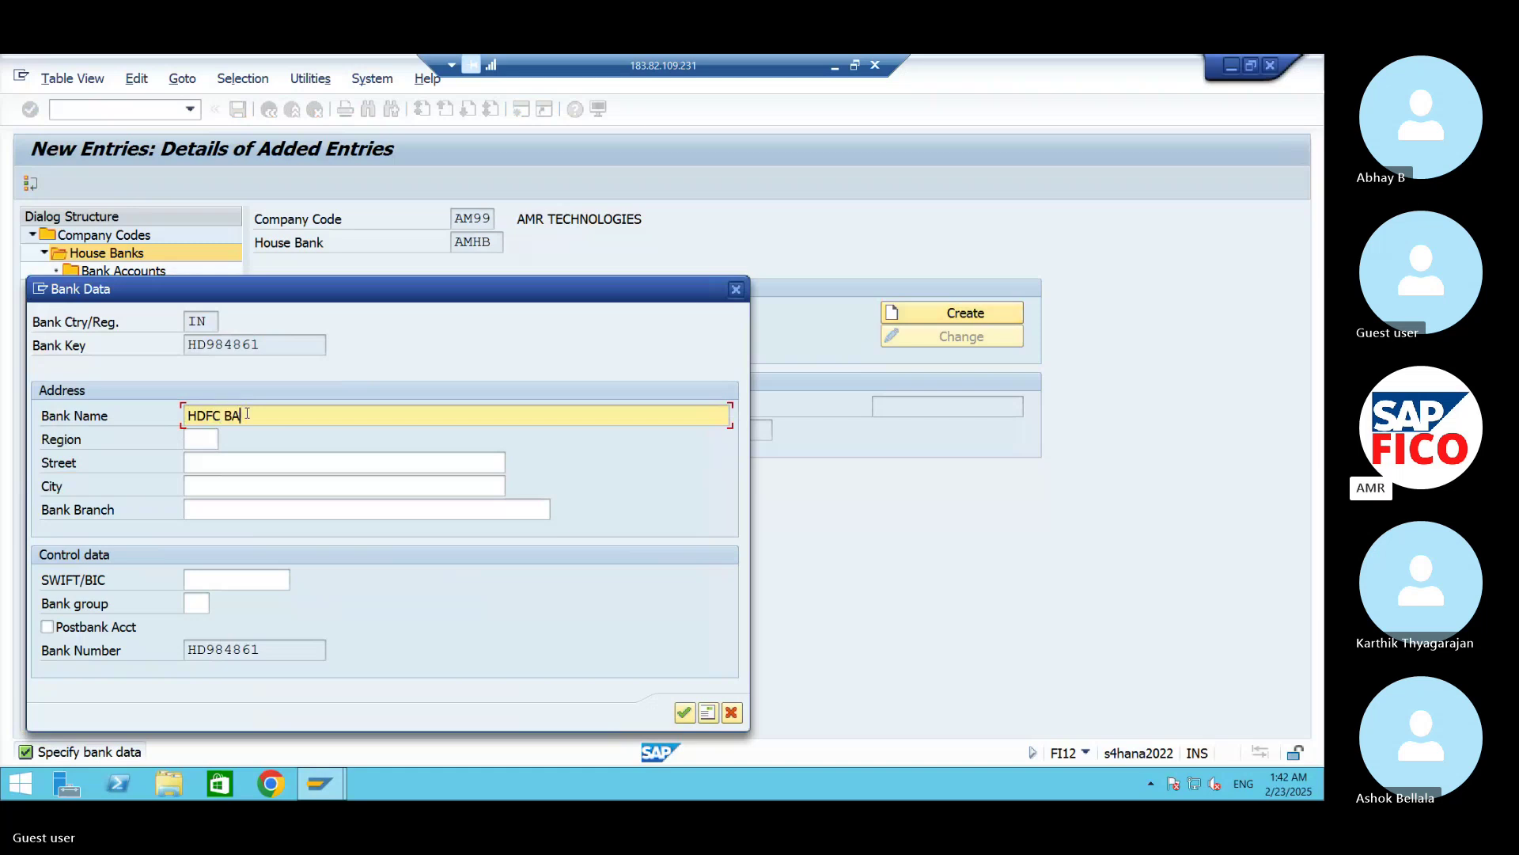
type("NK")
left_click(200, 440)
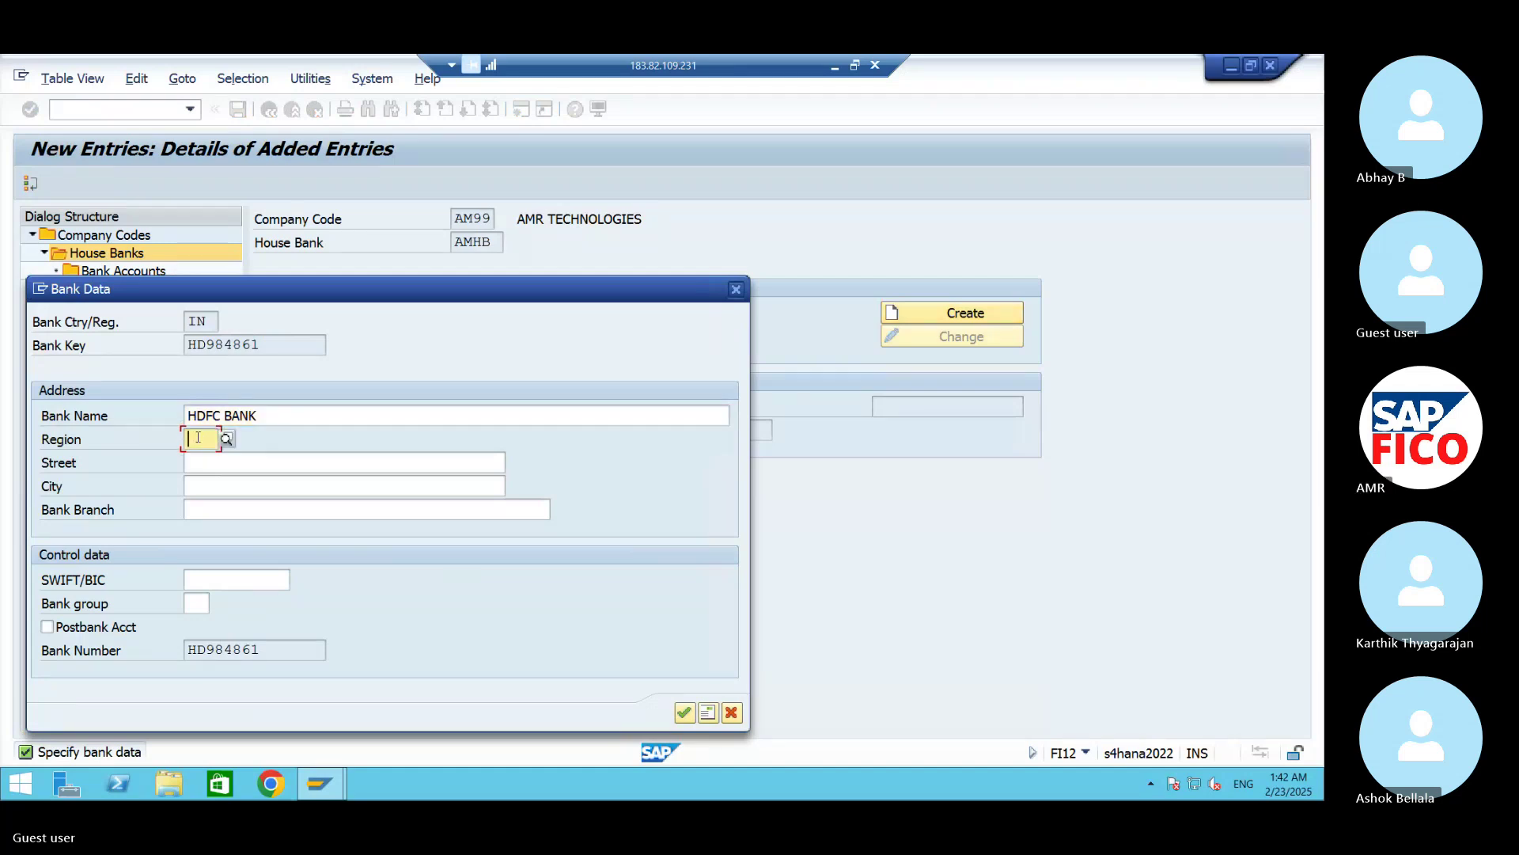
type("3")
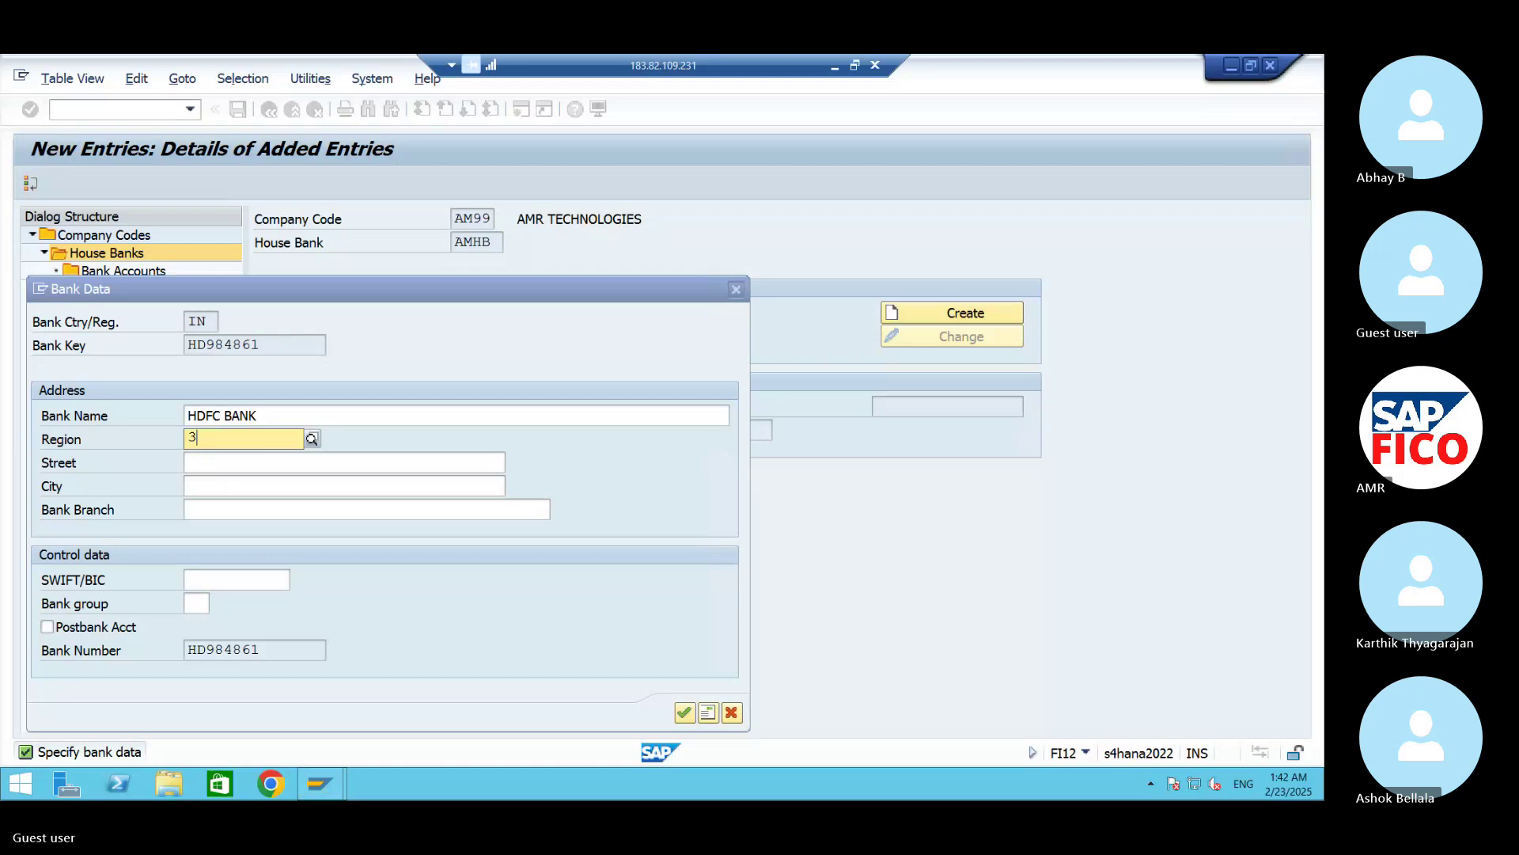
type("6")
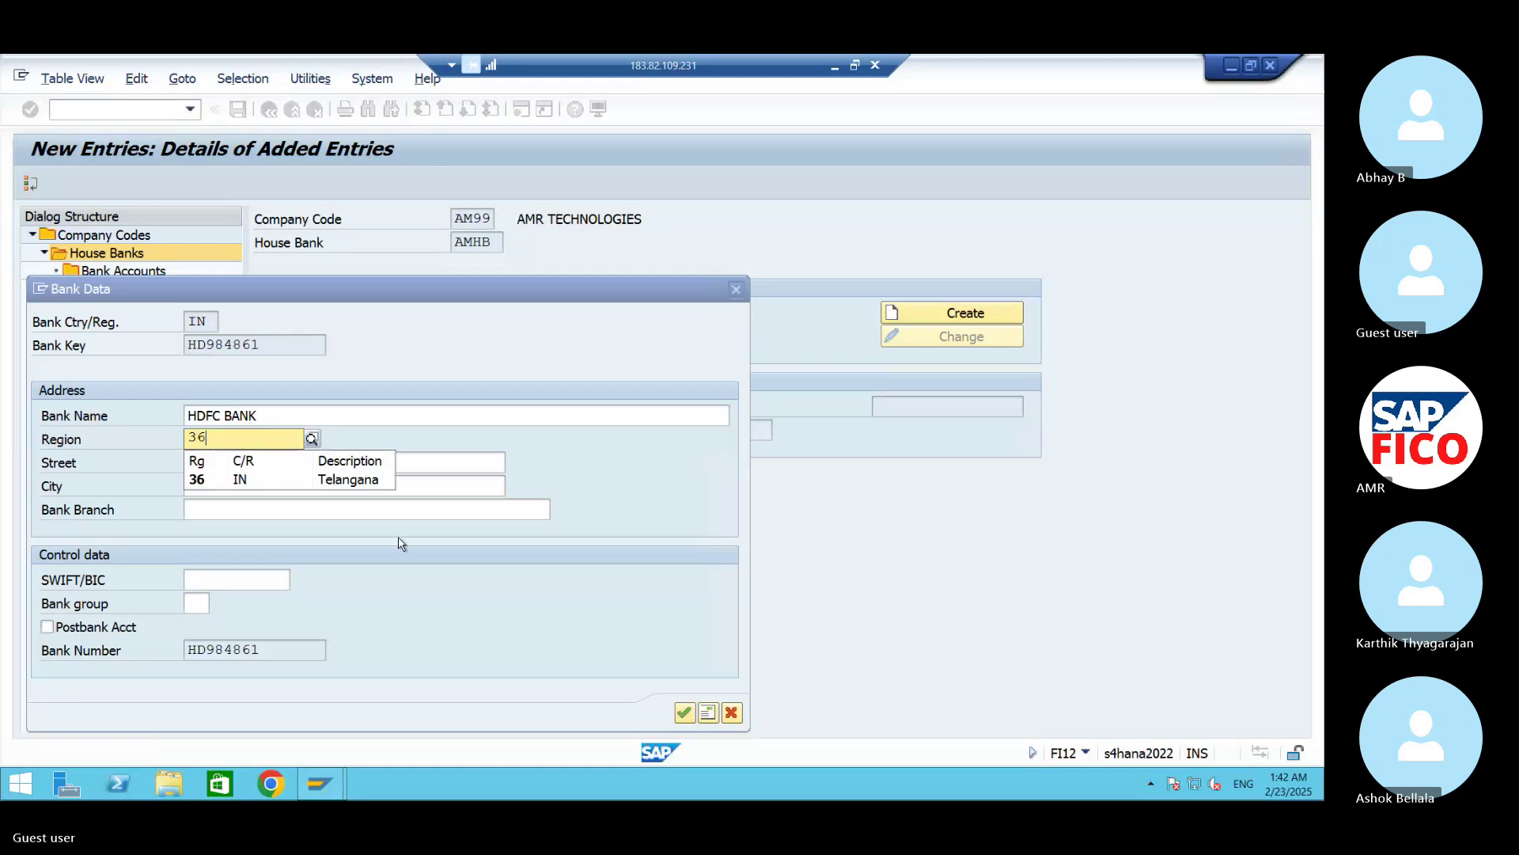
left_click(264, 481)
left_click(215, 463)
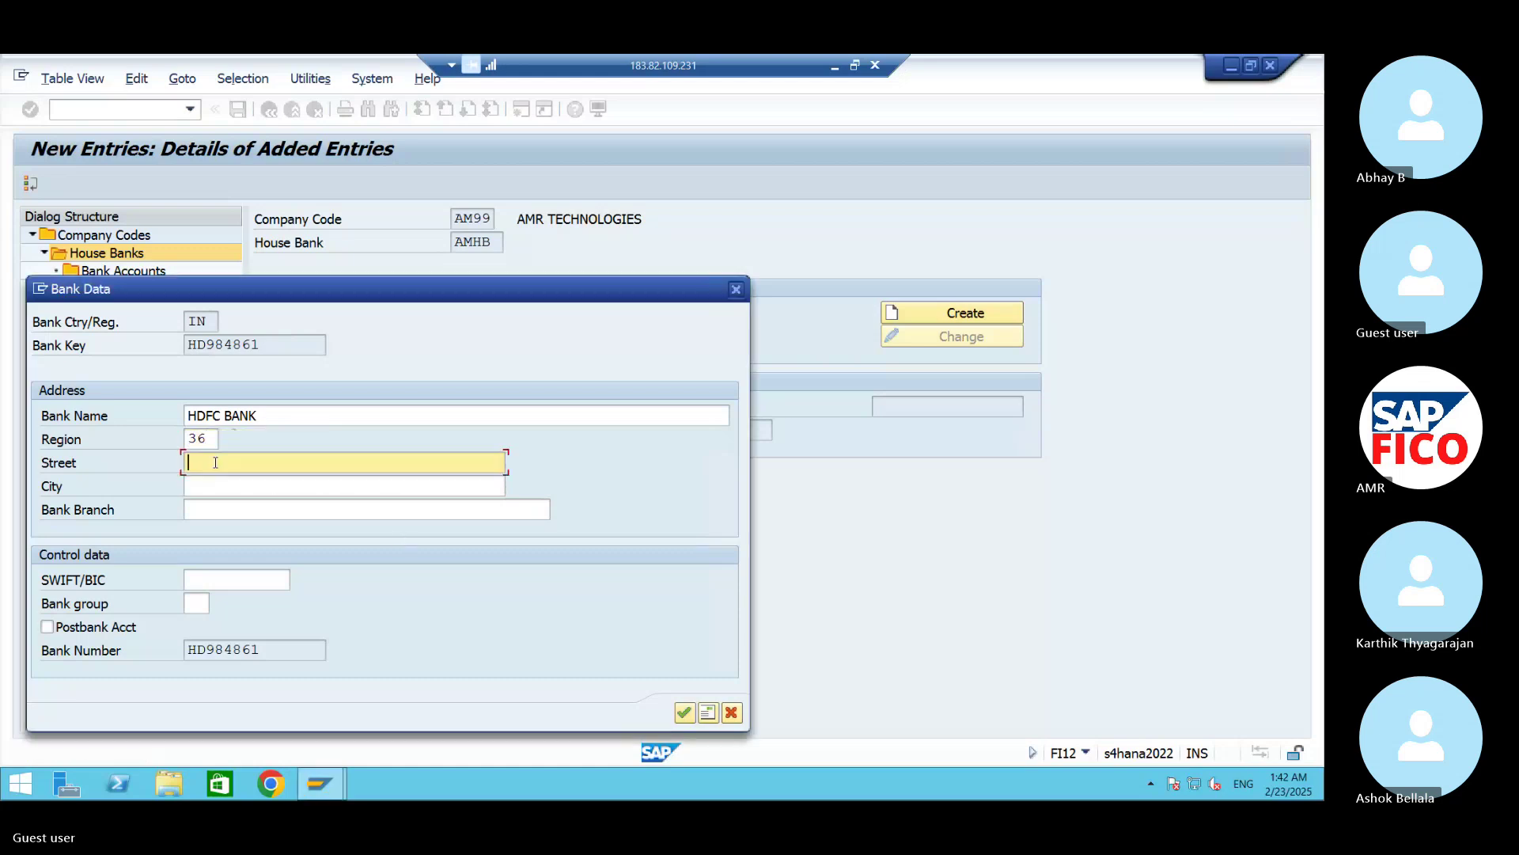
type("RAMNAGAR")
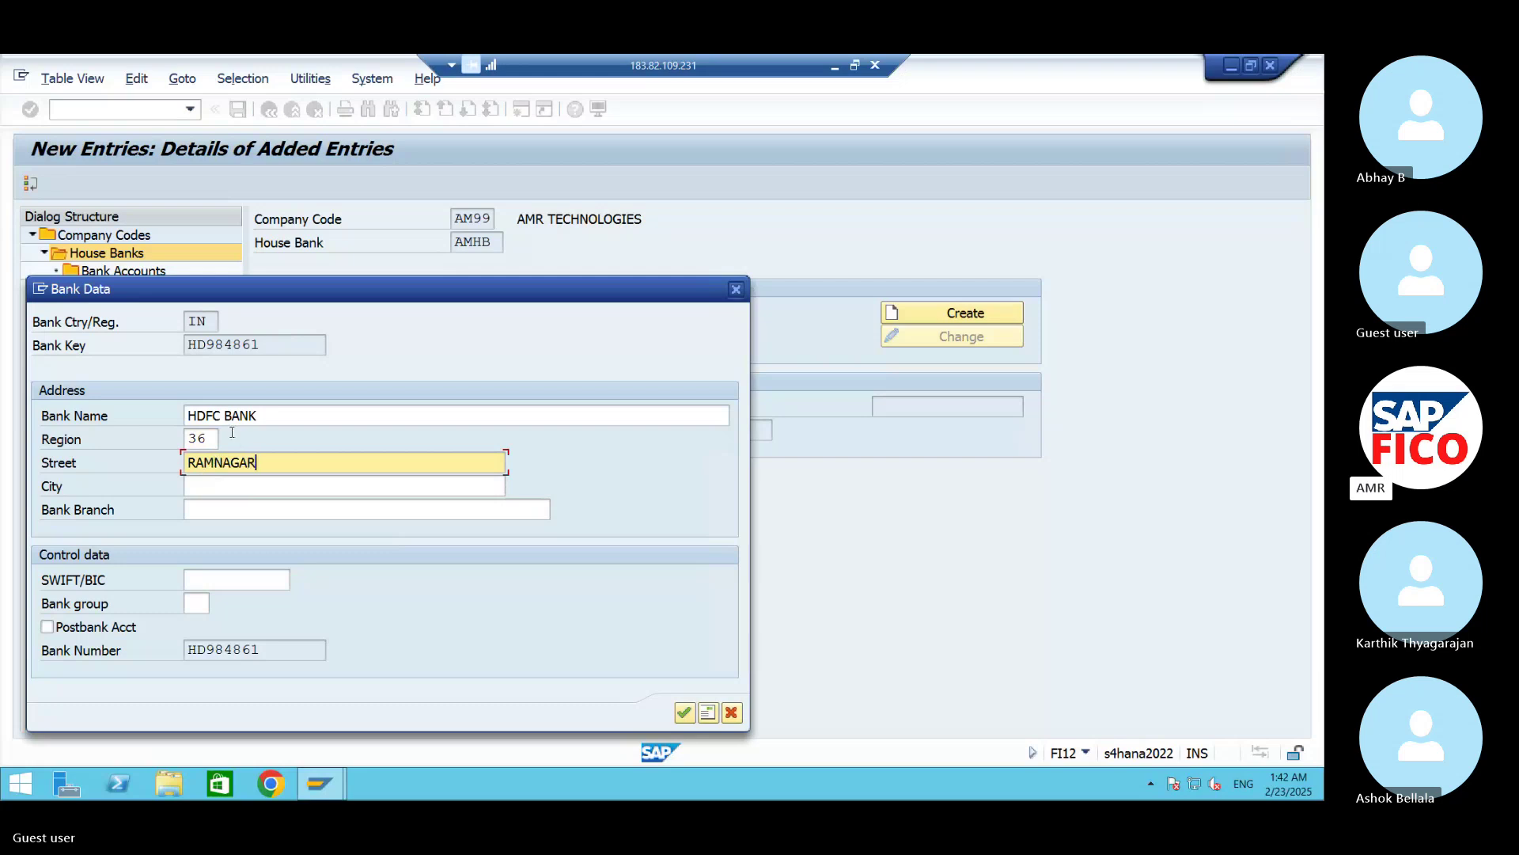
left_click(230, 492)
type("H")
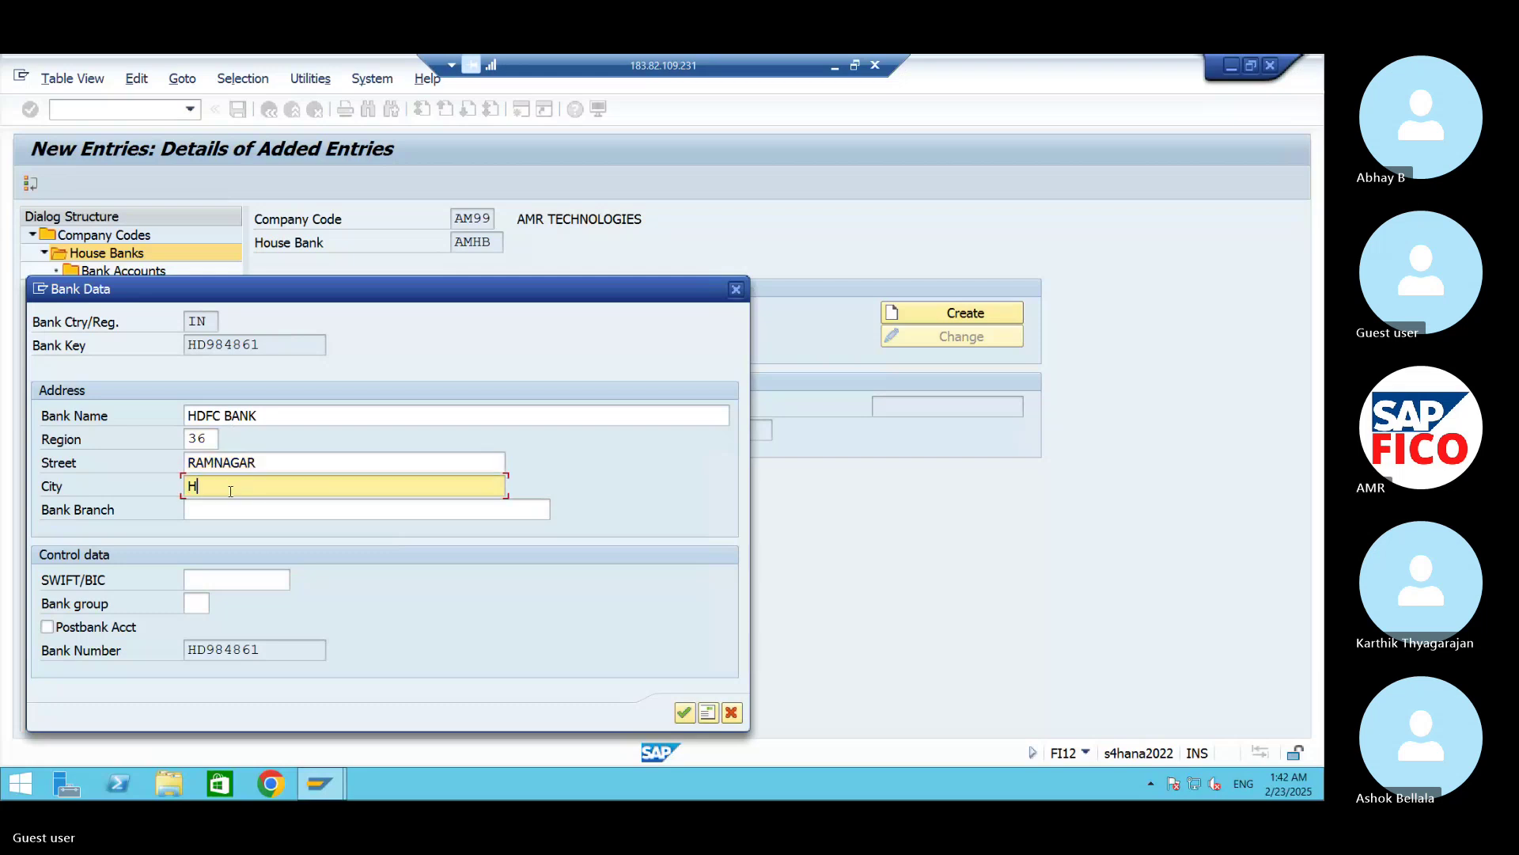
type("YDERABAD")
Step: Set branch RAMNAGAR, leave SWIFT/BIC empty, and confirm the bank data
left_click(231, 507)
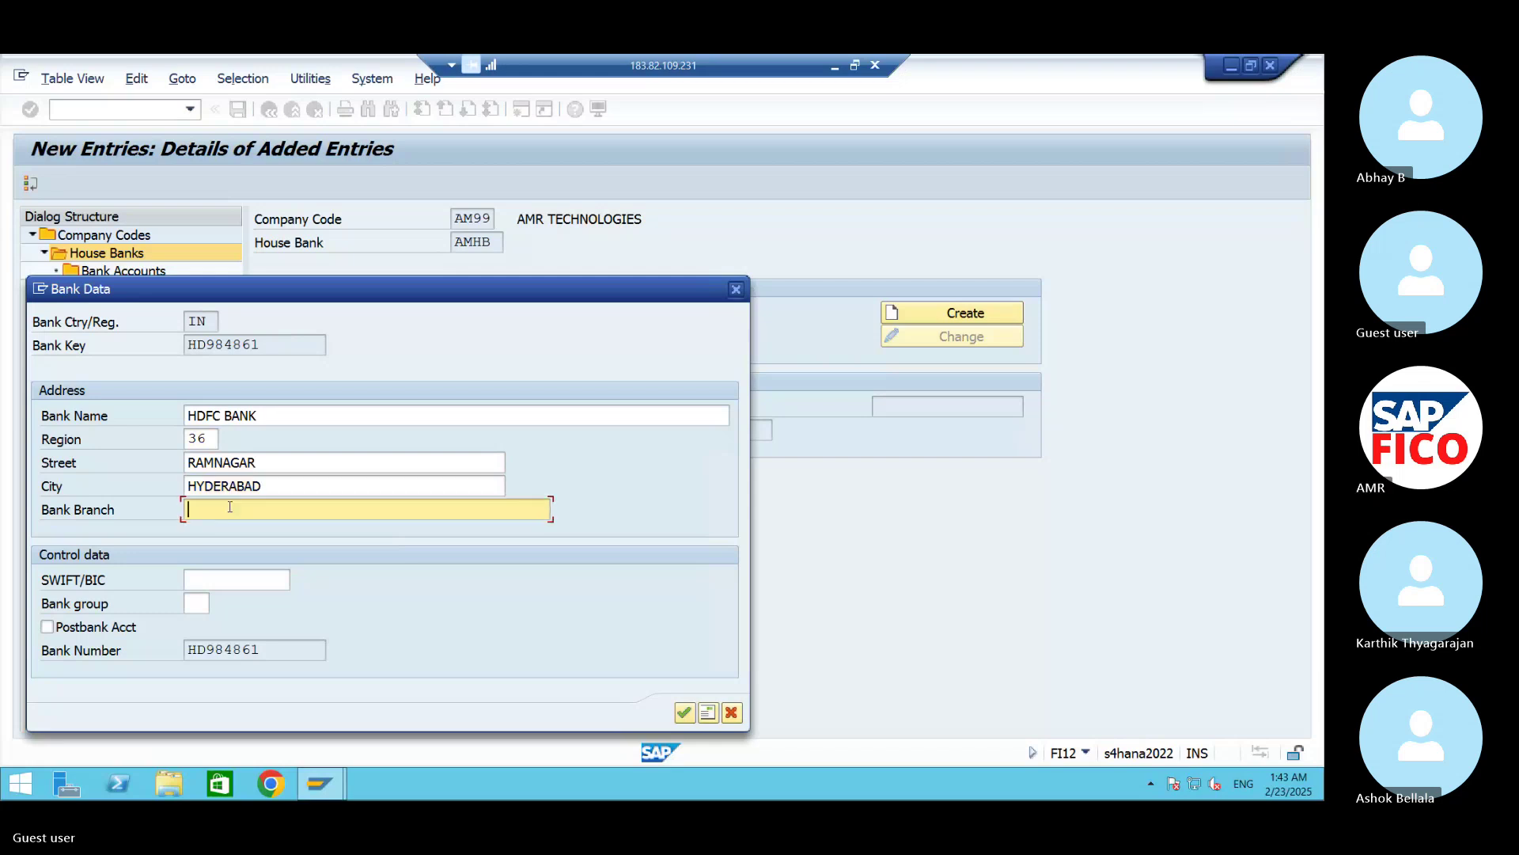
type("RAMNAGAR")
left_click(240, 585)
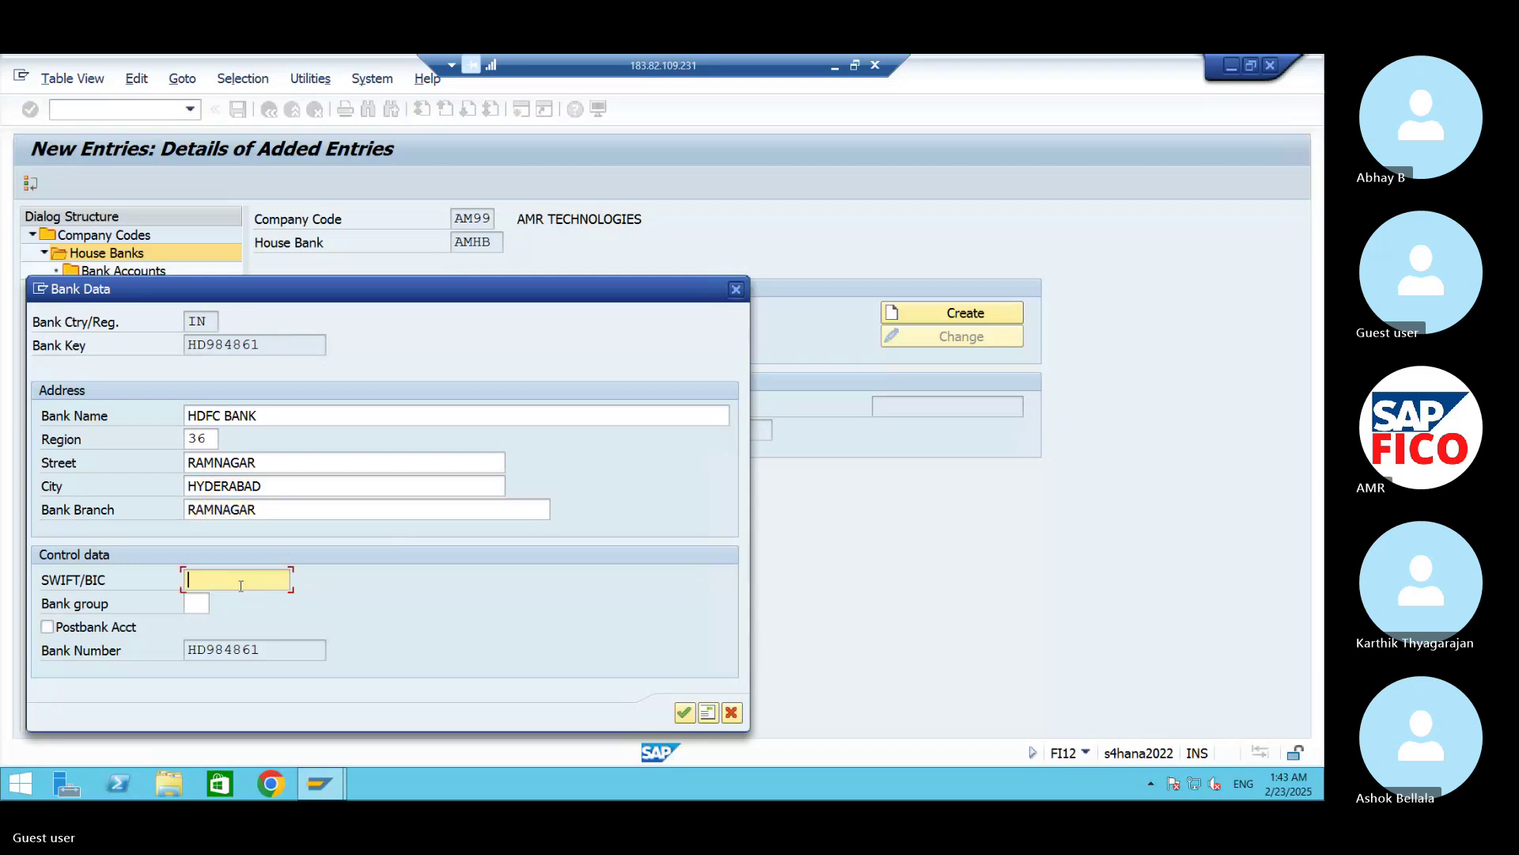
type("HDF")
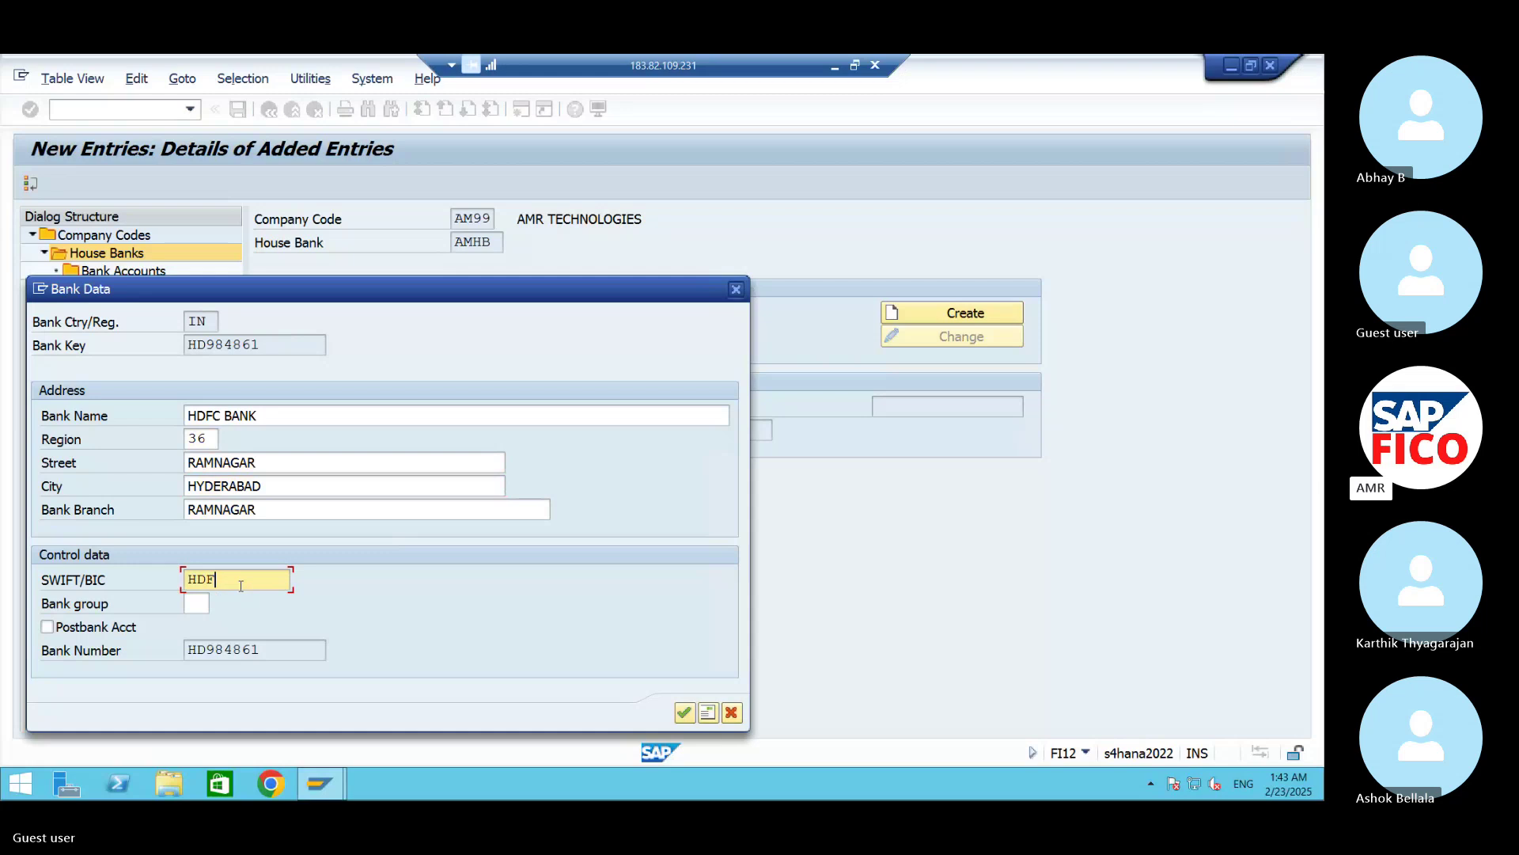
type("C0123")
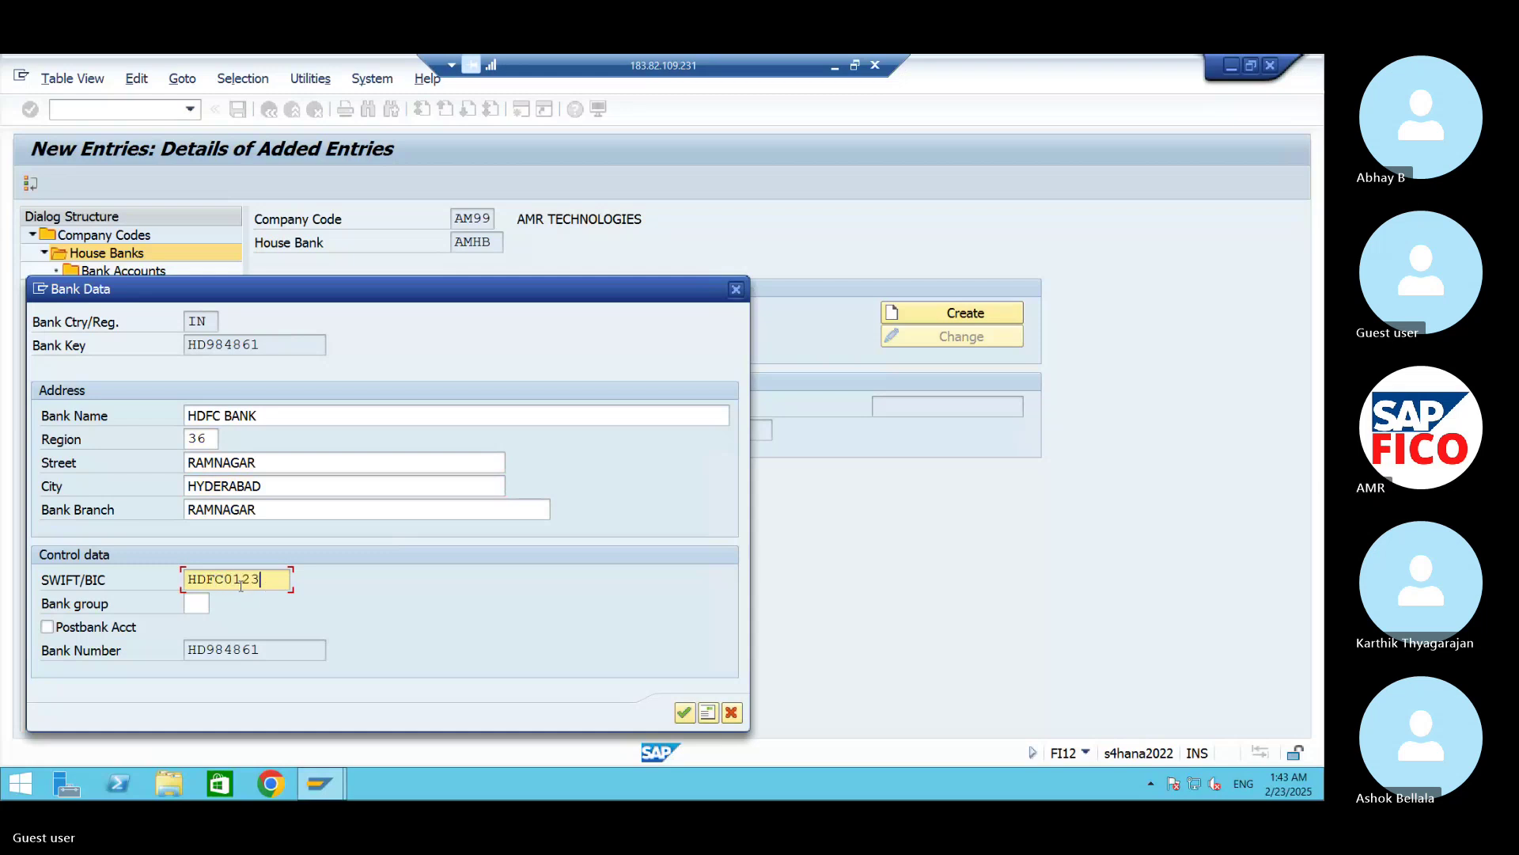
type("4")
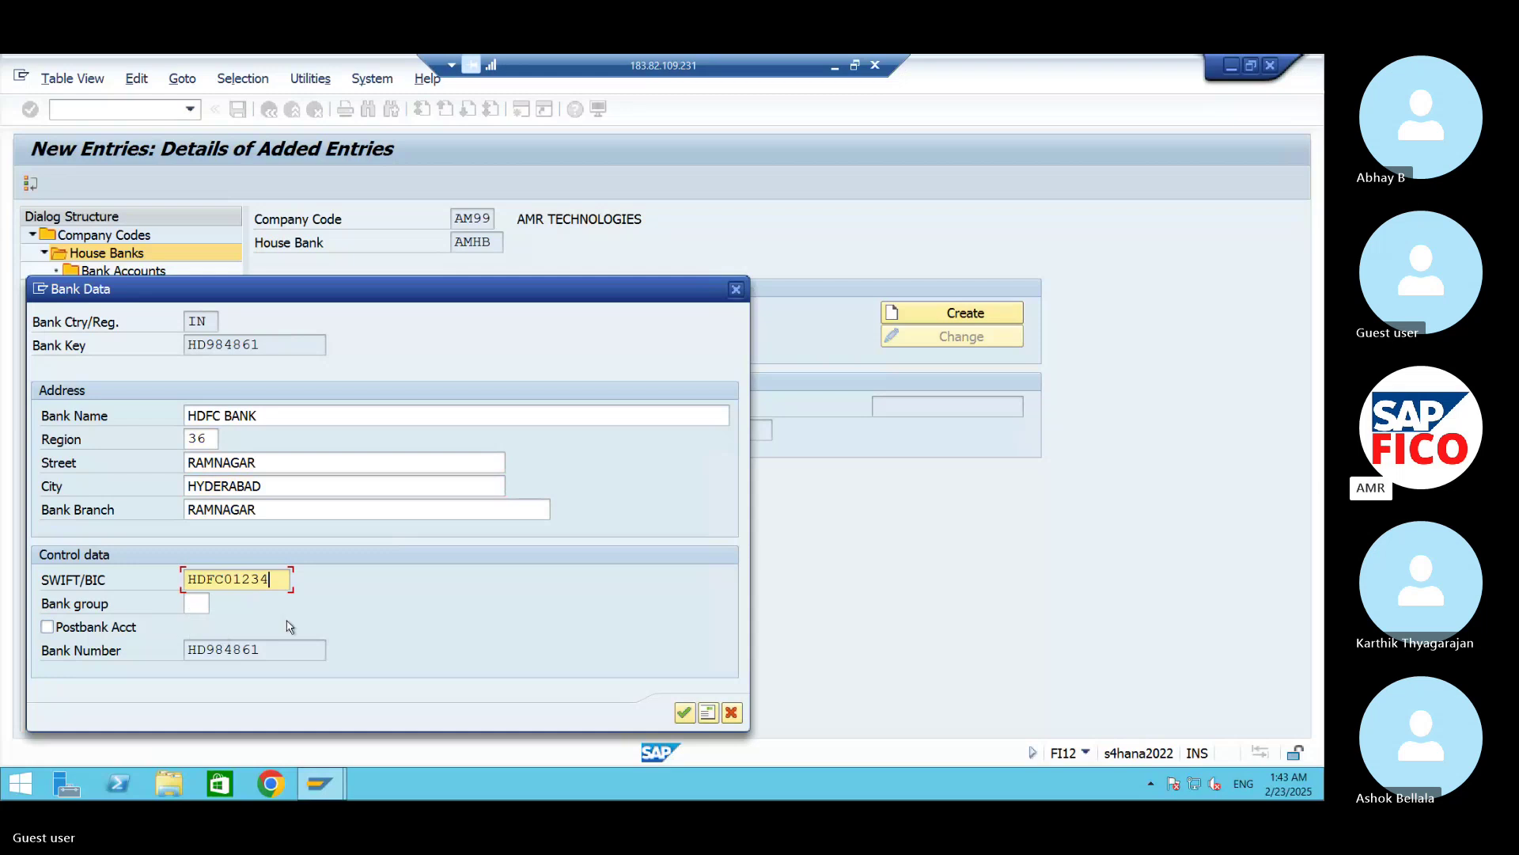
key("BackSpace")
key("BackSpace")
key("BackSpace")
key("BackSpace")
key("BackSpace")
key("BackSpace")
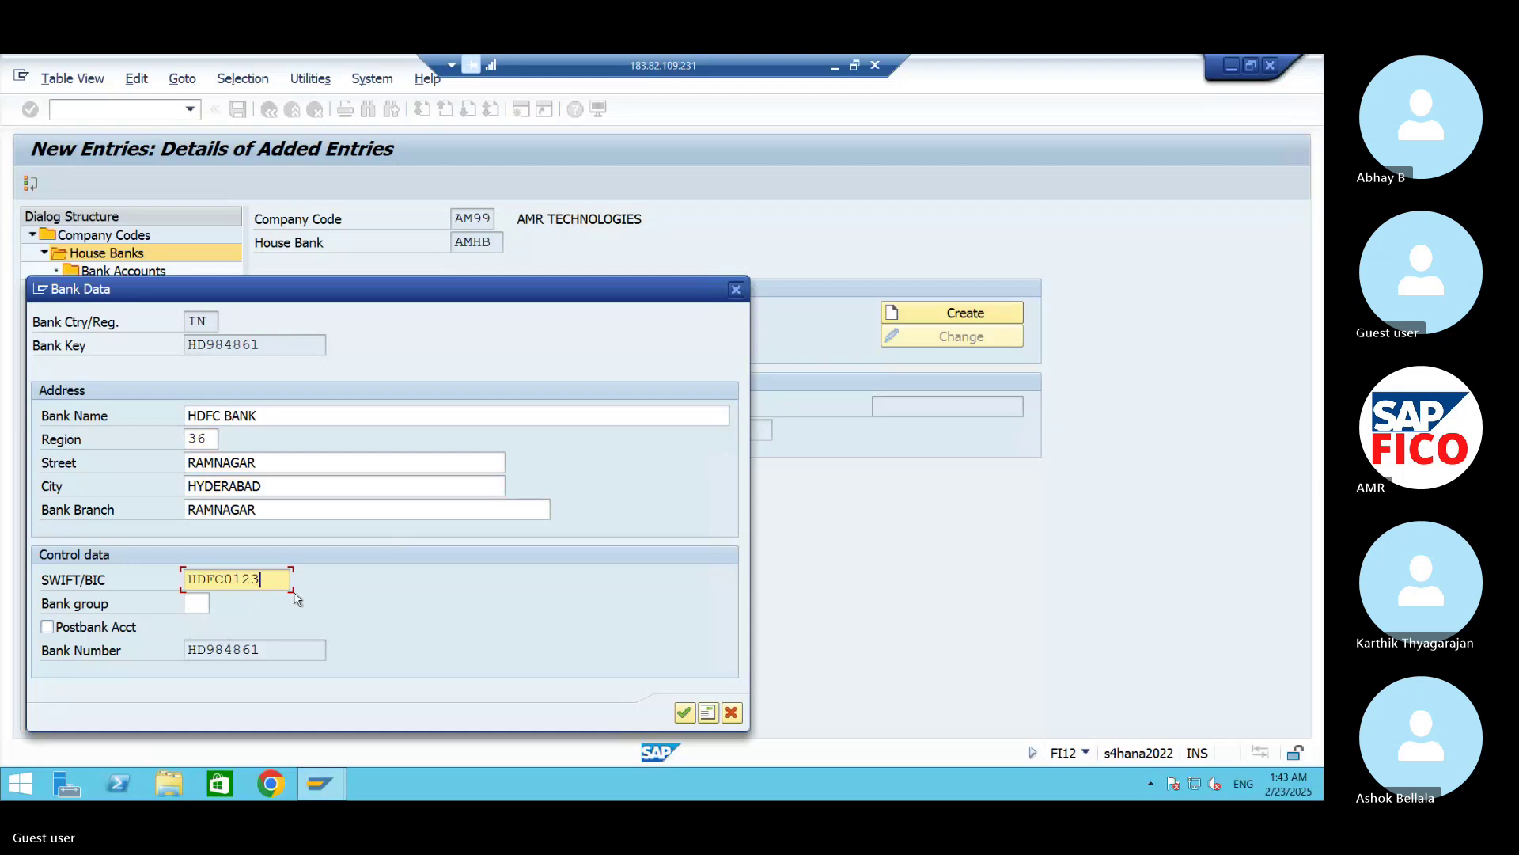
key("BackSpace")
key("BackSpace")
key("BackSpace")
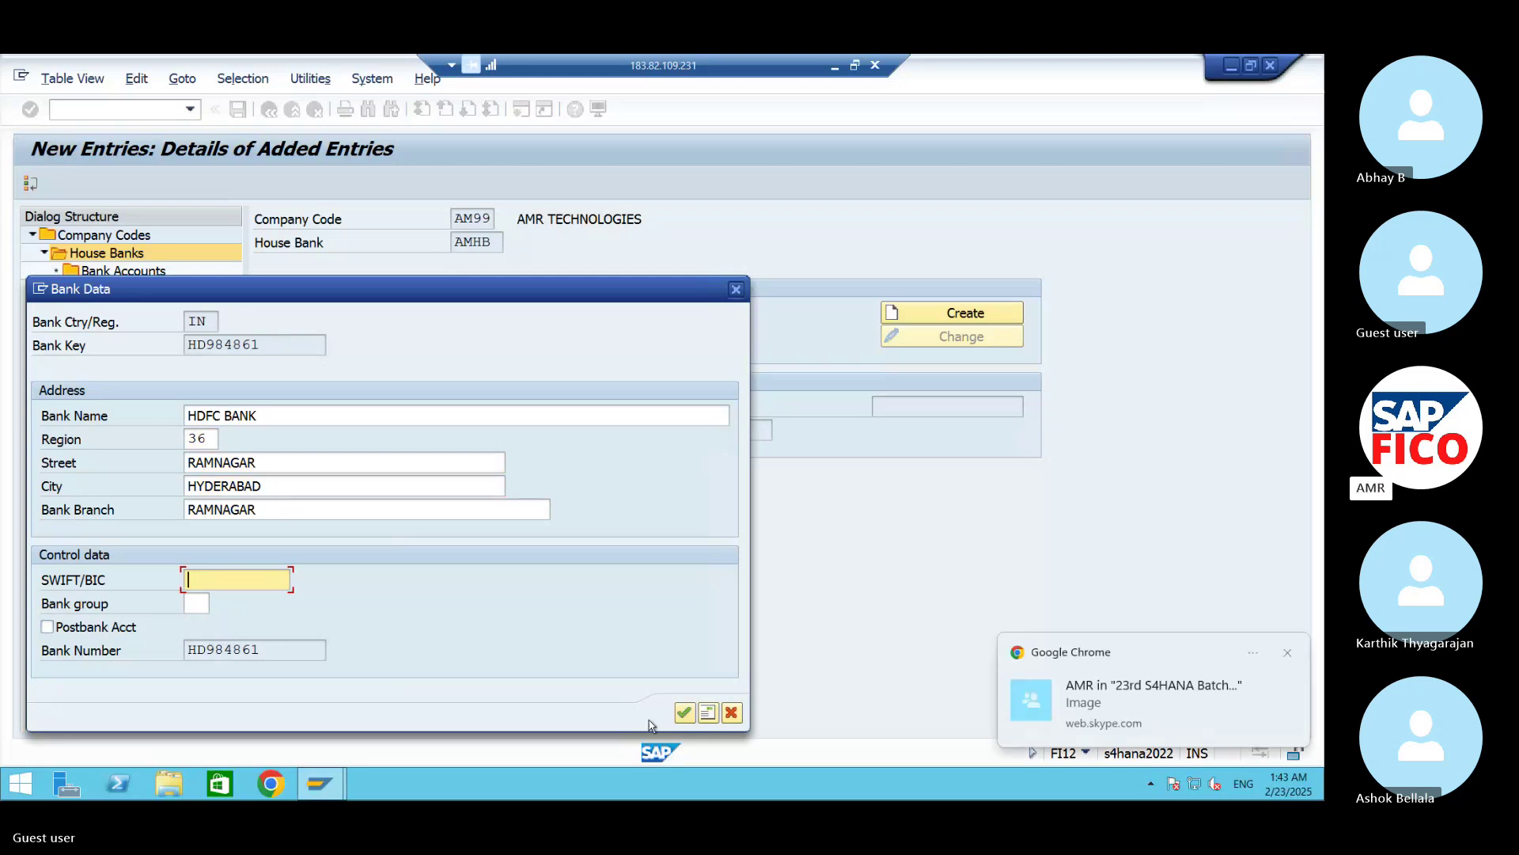
left_click(684, 714)
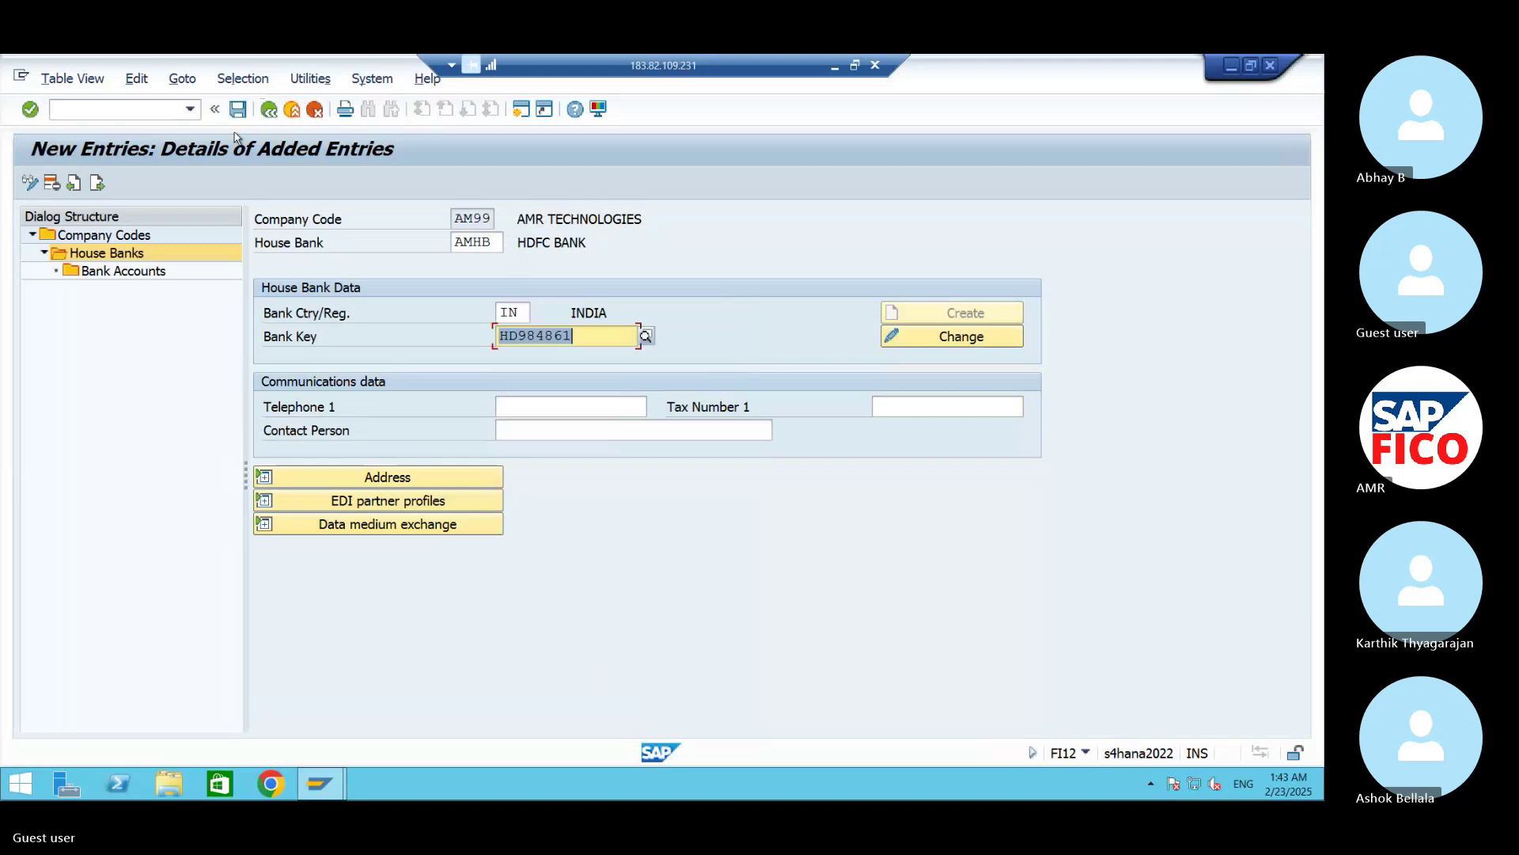
Step: Save house bank AMHB, open its Bank Accounts level, and start a new bank account
left_click(238, 110)
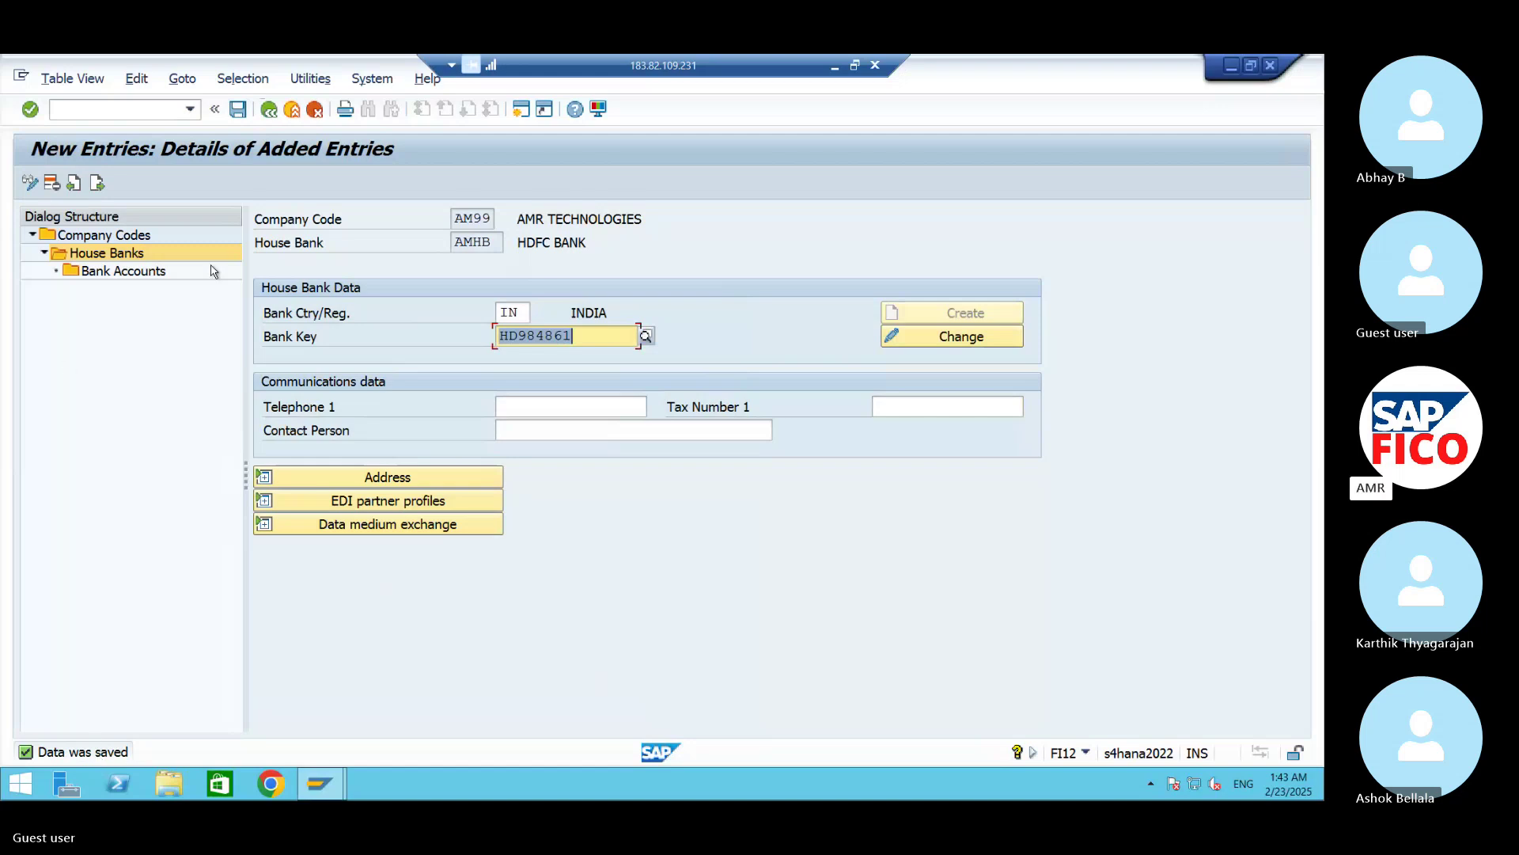
left_click(121, 272)
double_click(121, 274)
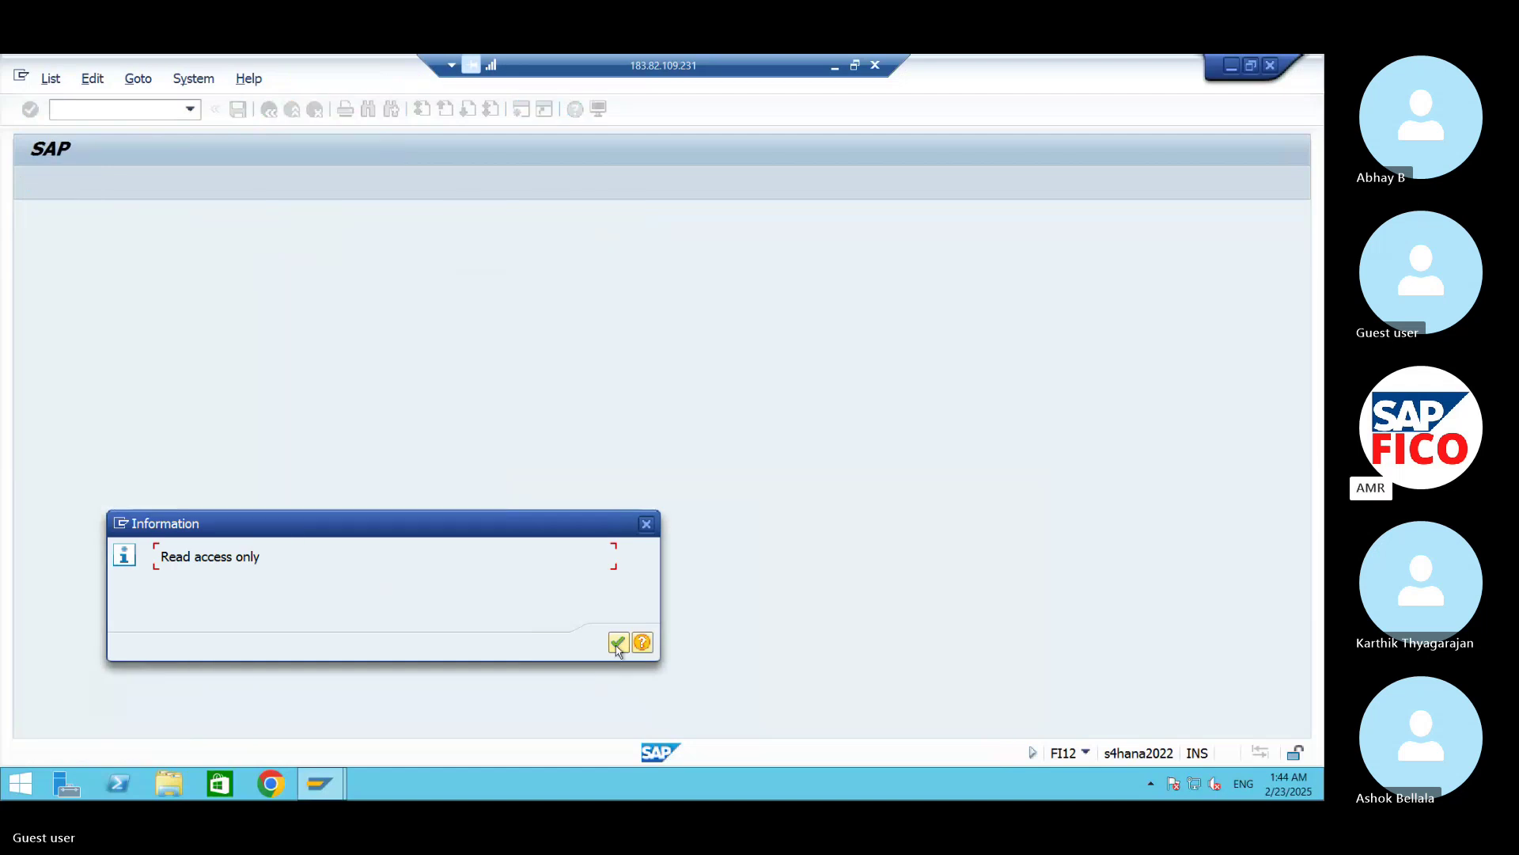
left_click(618, 647)
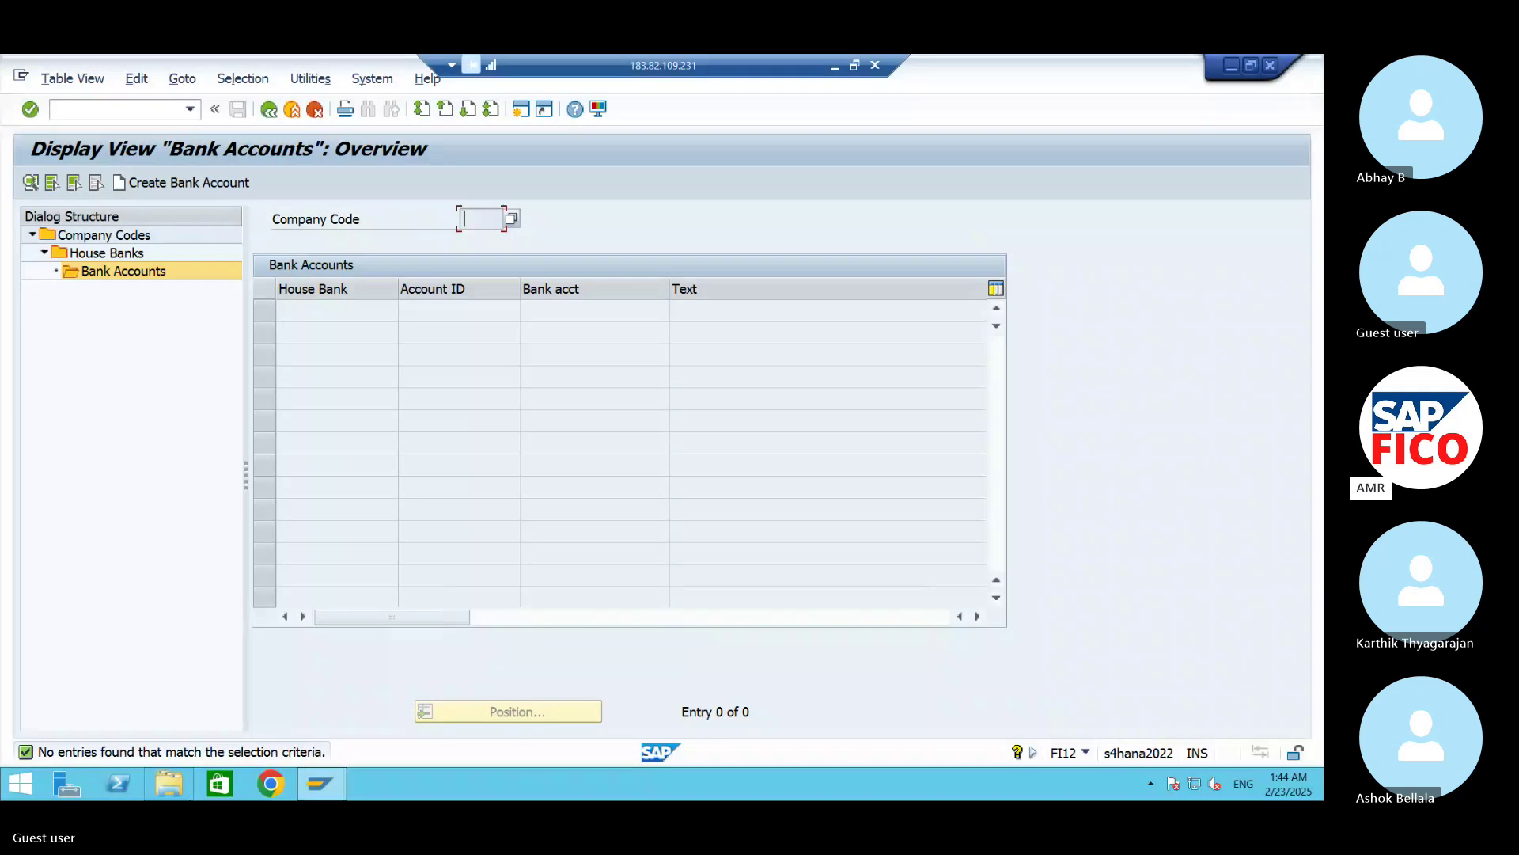
left_click(219, 183)
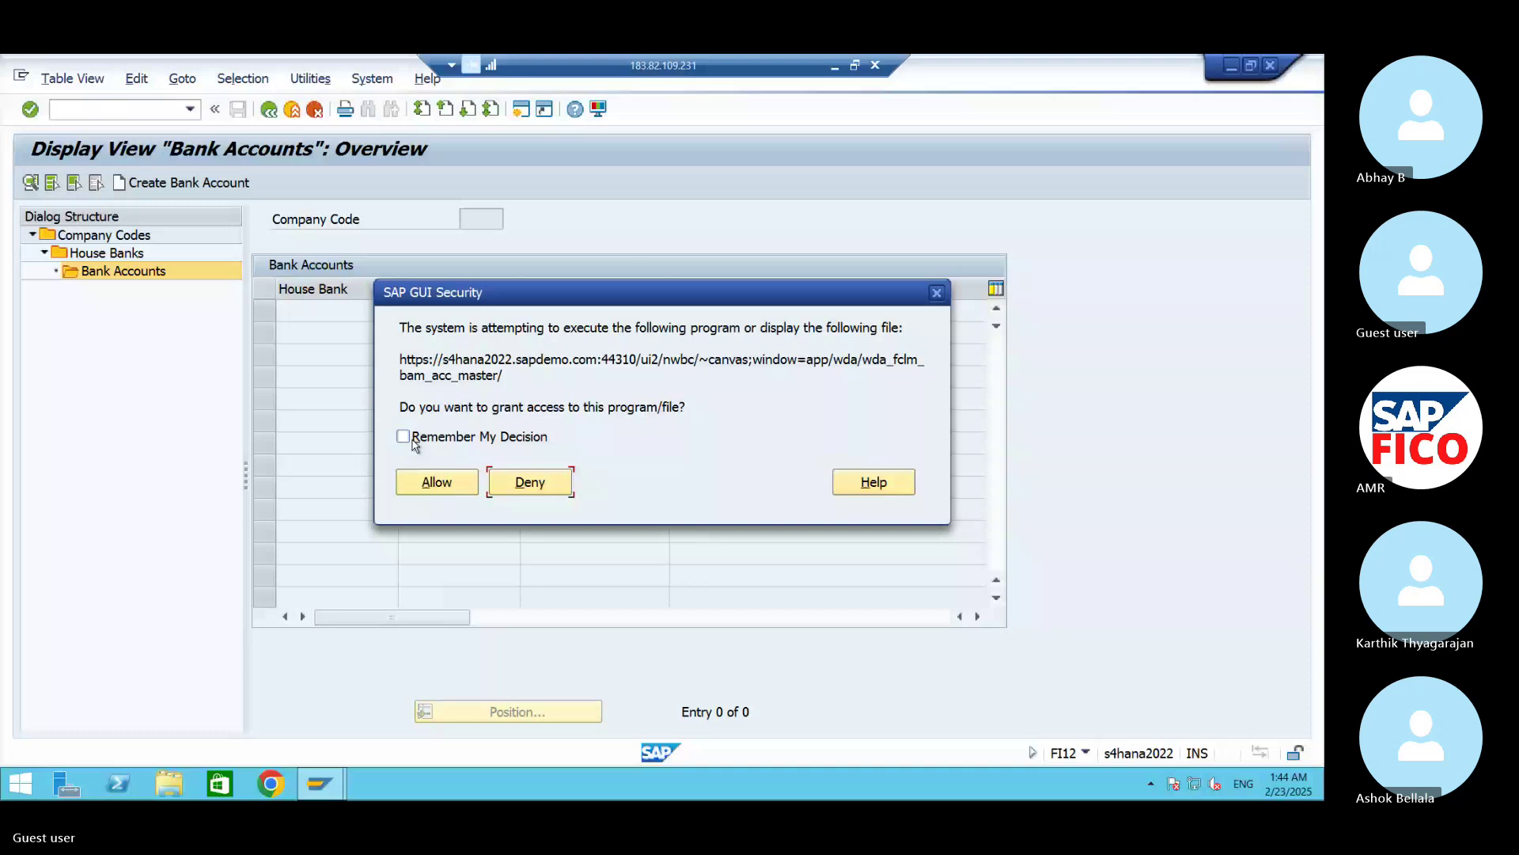
Step: Allow the SAP GUI security prompt so the bank account app opens in Chrome
left_click(437, 482)
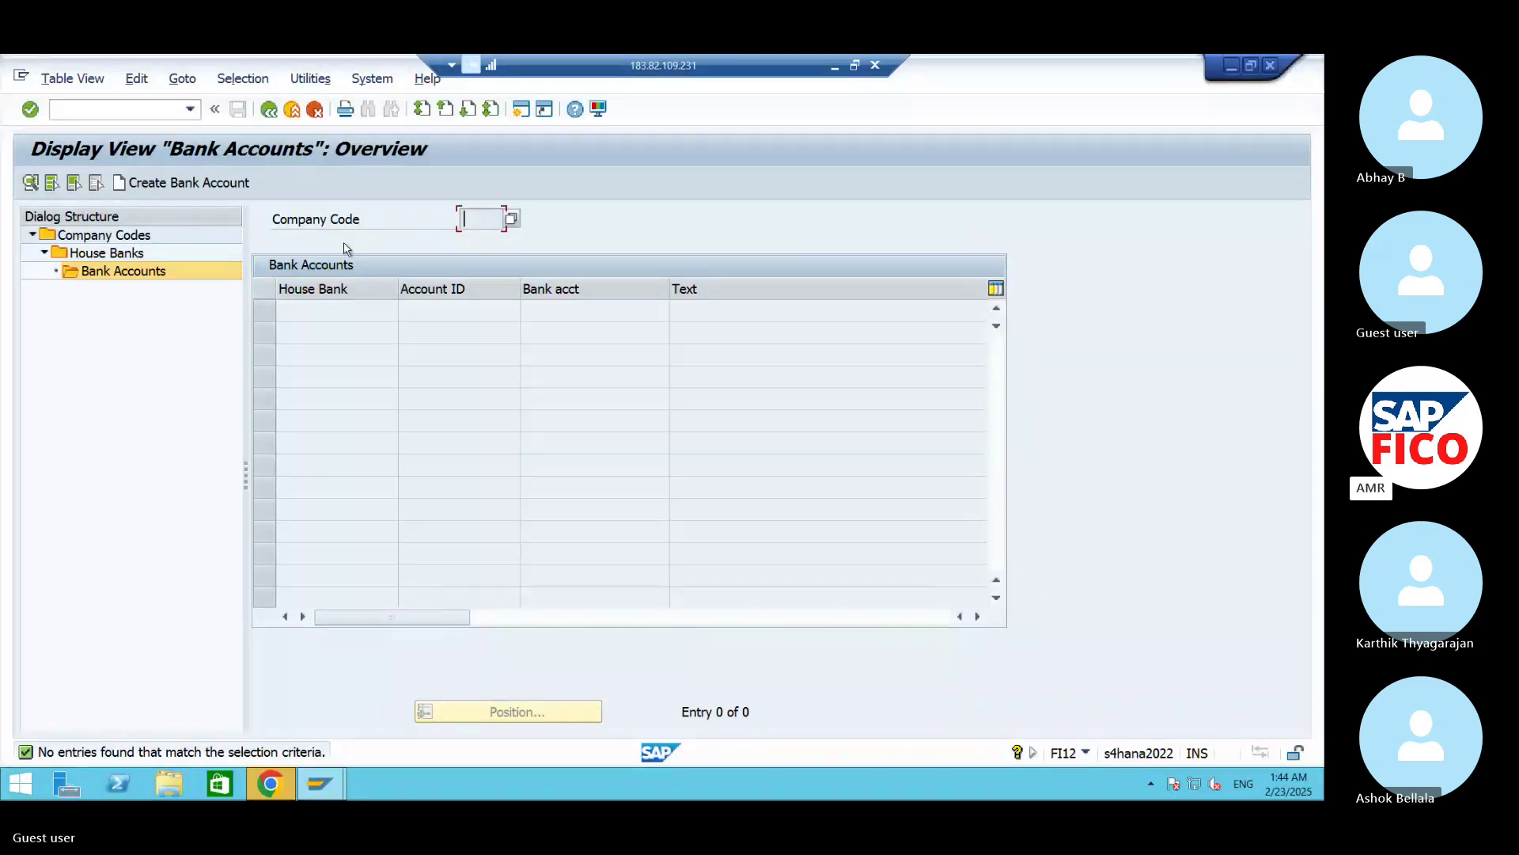
left_click(139, 107)
mouse_move(259, 794)
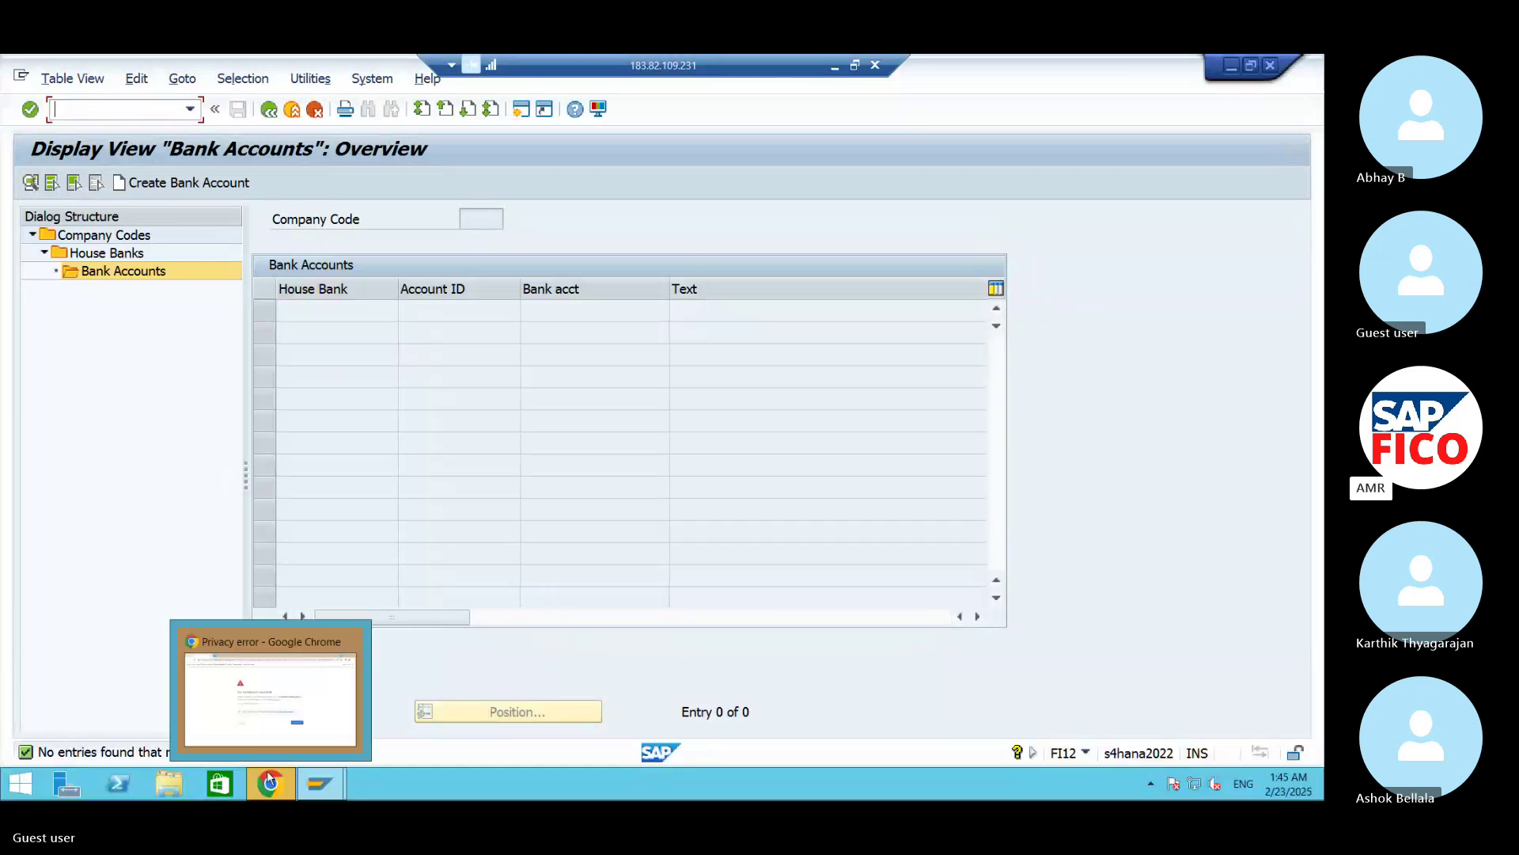
mouse_move(298, 688)
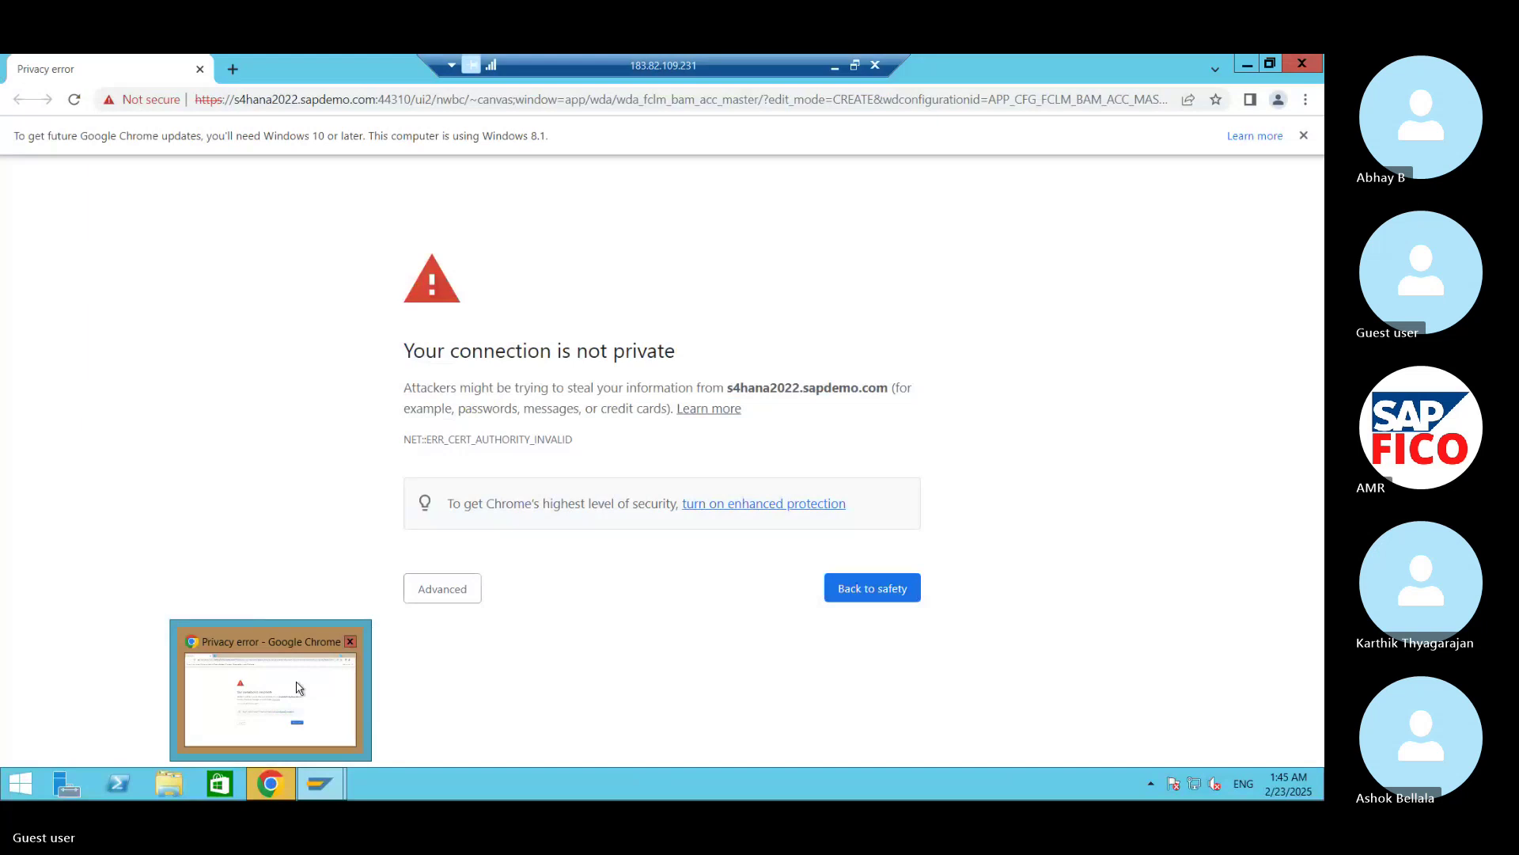
Step: In Chrome, bypass the certificate warning and proceed to s4hana2022.sapdemo.com
left_click(296, 683)
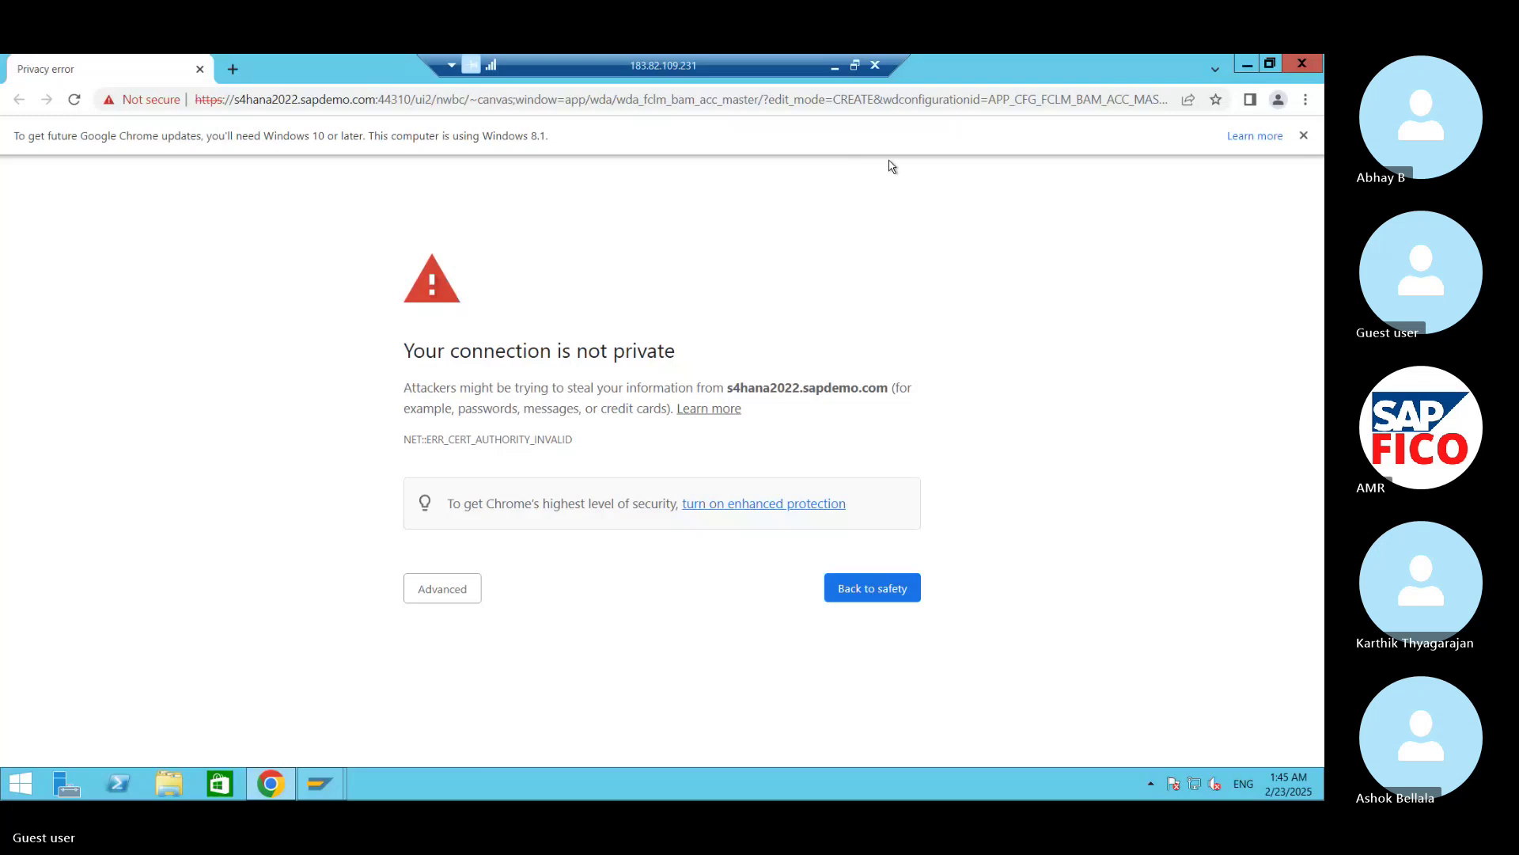
left_click(458, 590)
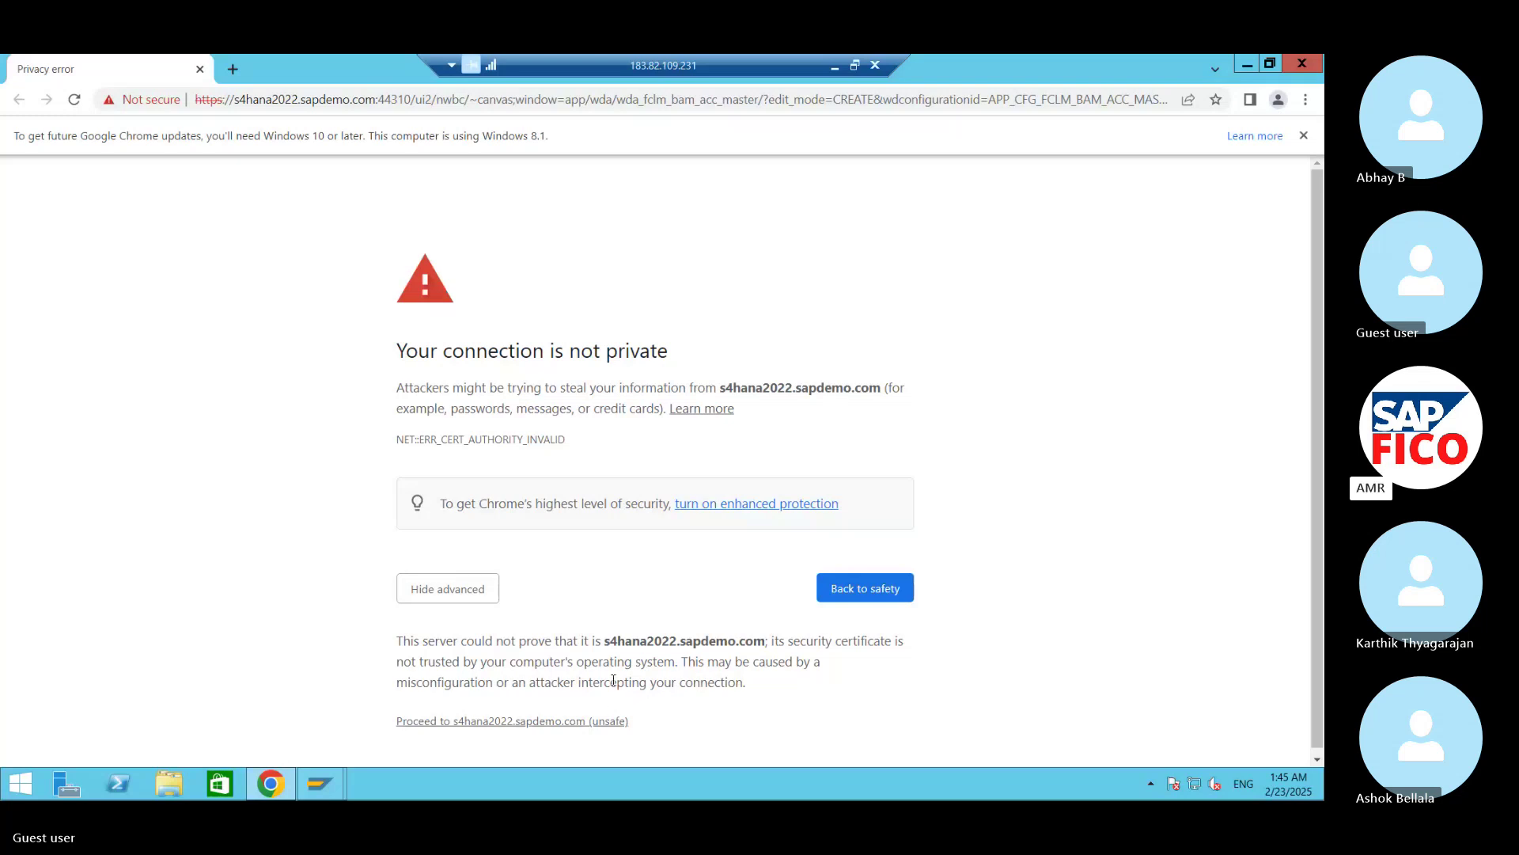
left_click(452, 720)
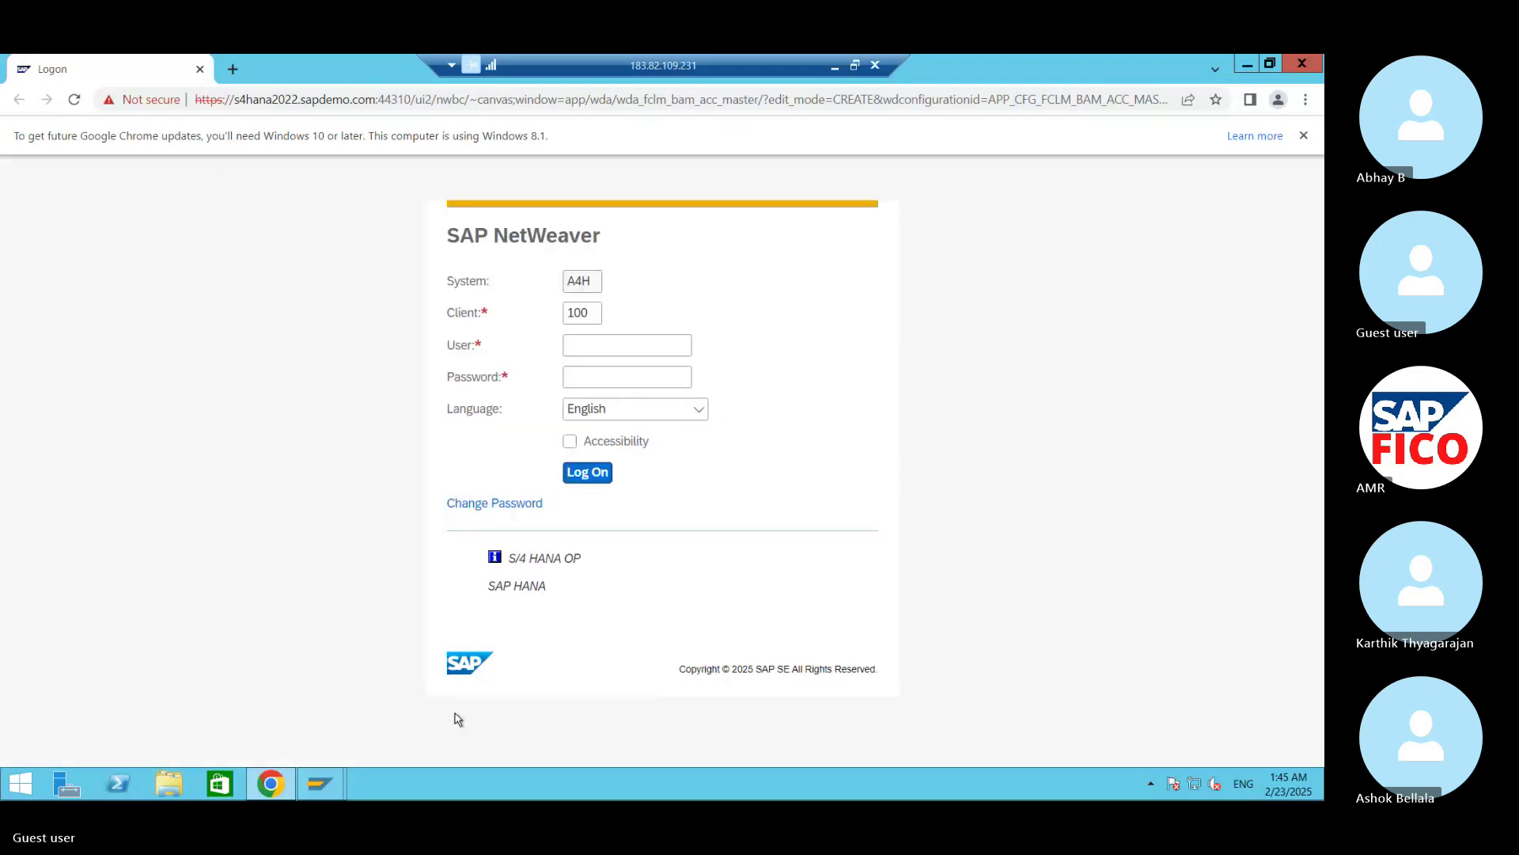
Step: Log on to SAP NetWeaver client 100 with the user name and password
left_click(590, 349)
type("king")
left_click(590, 385)
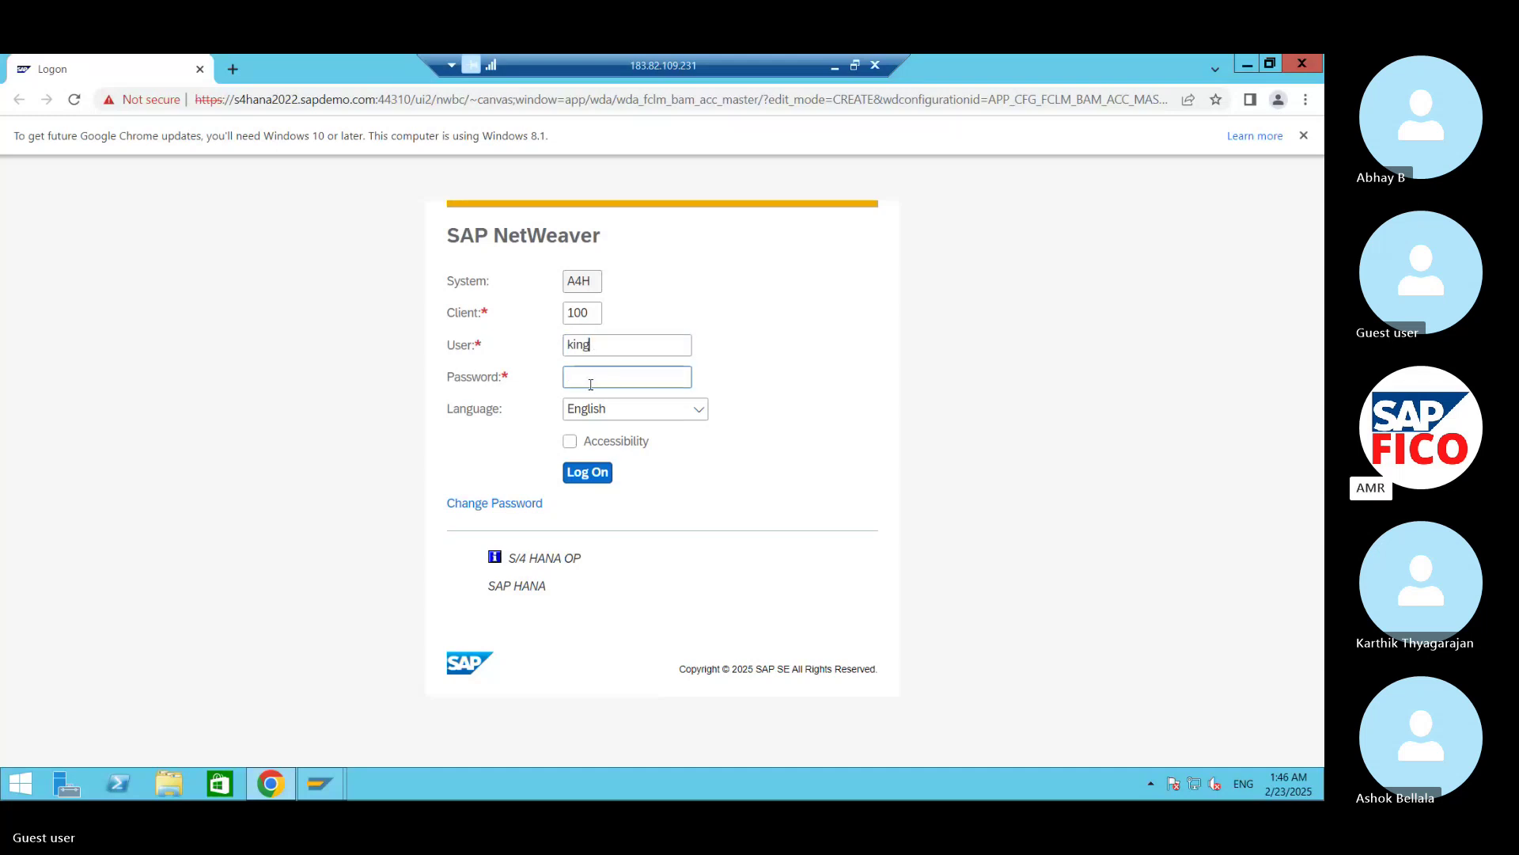
type("•••••••••")
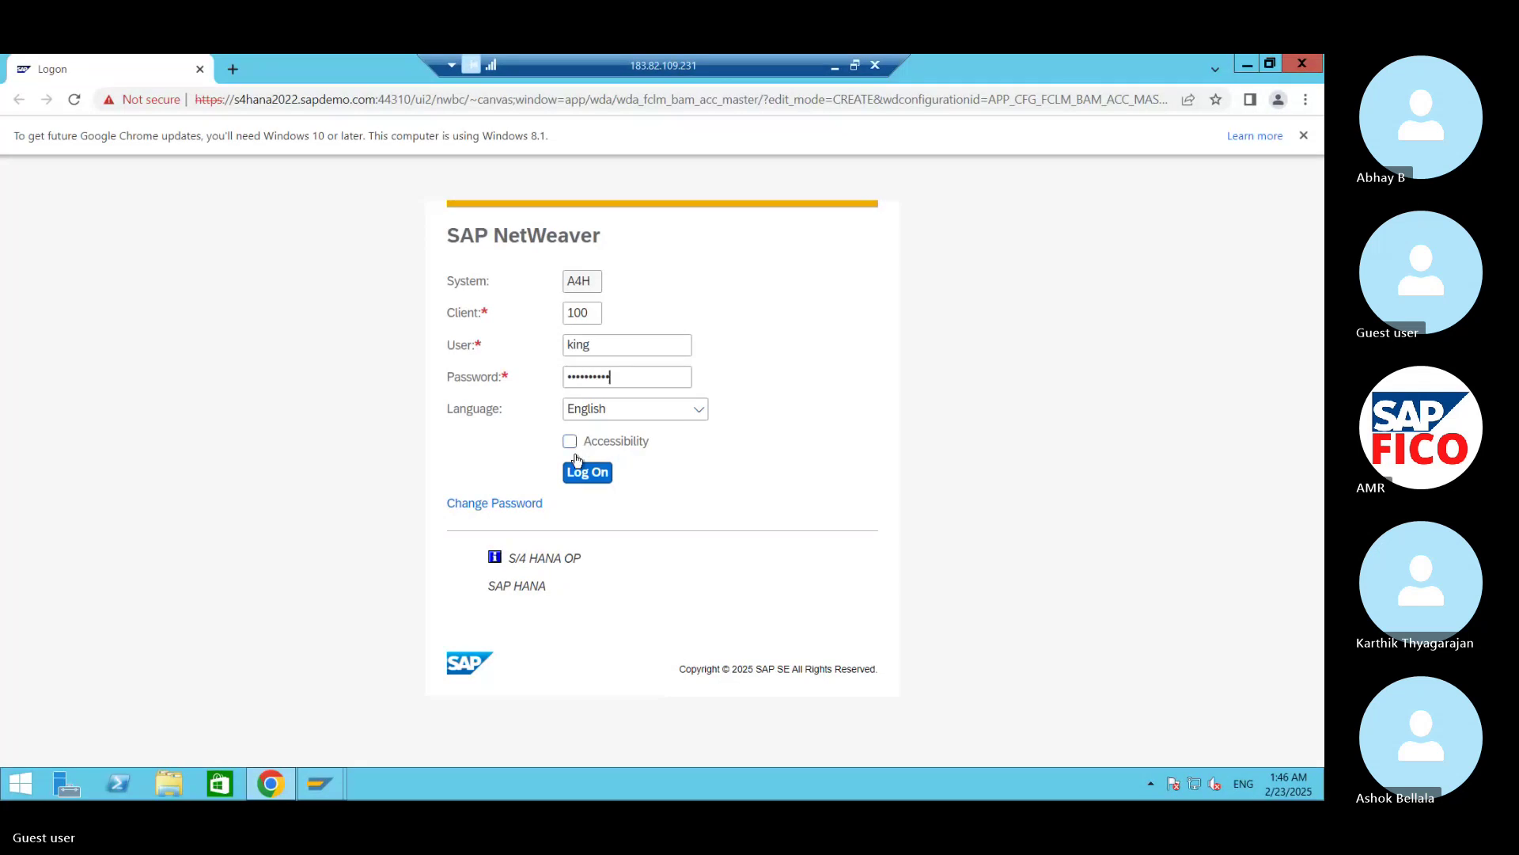
left_click(584, 478)
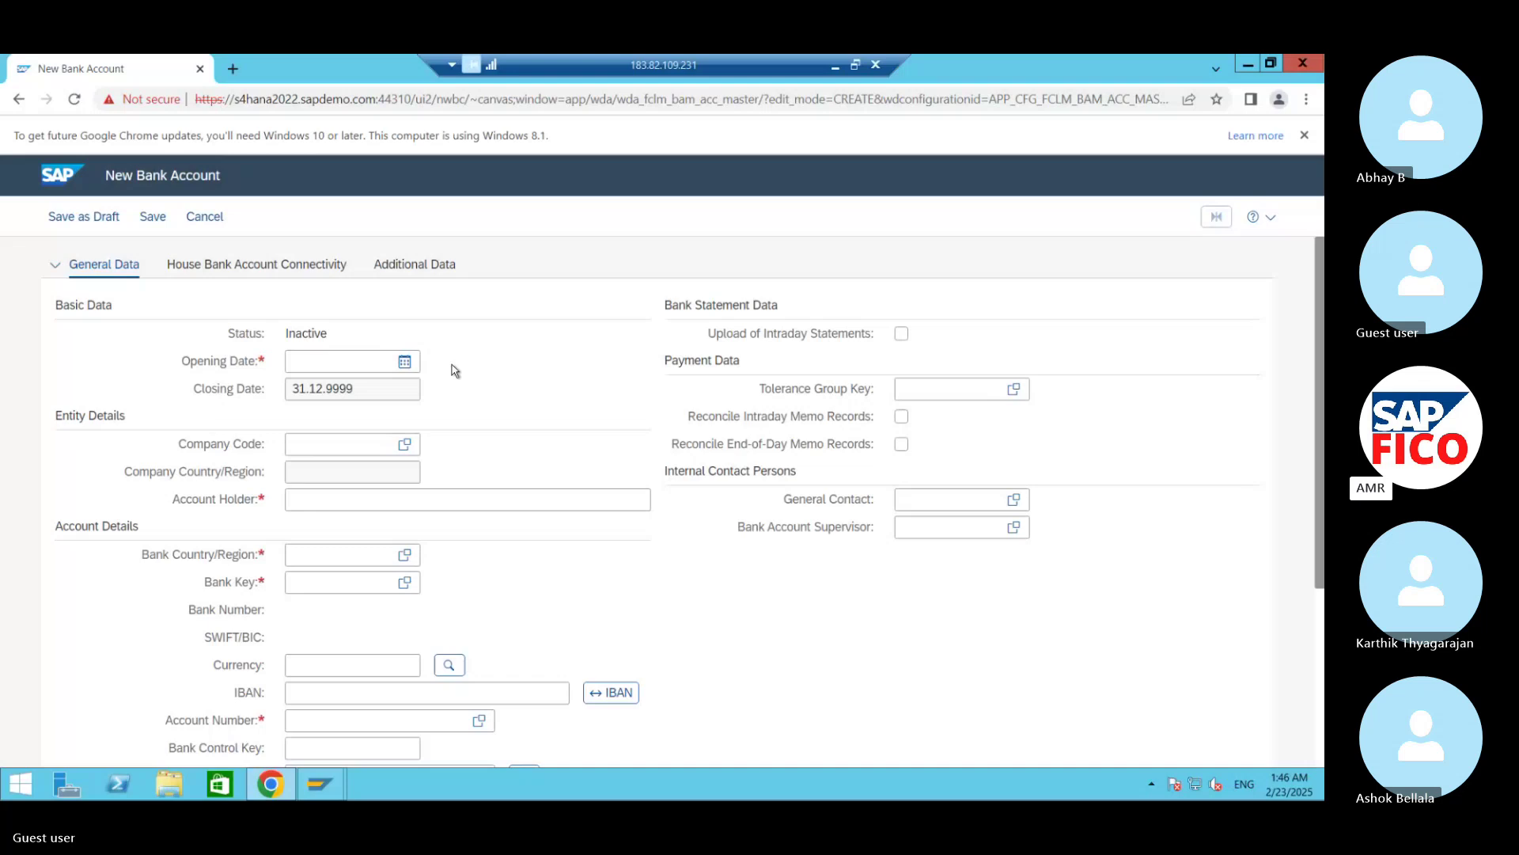
Step: Set the opening date to 22.02.2025 and the company code to AM99
left_click(406, 370)
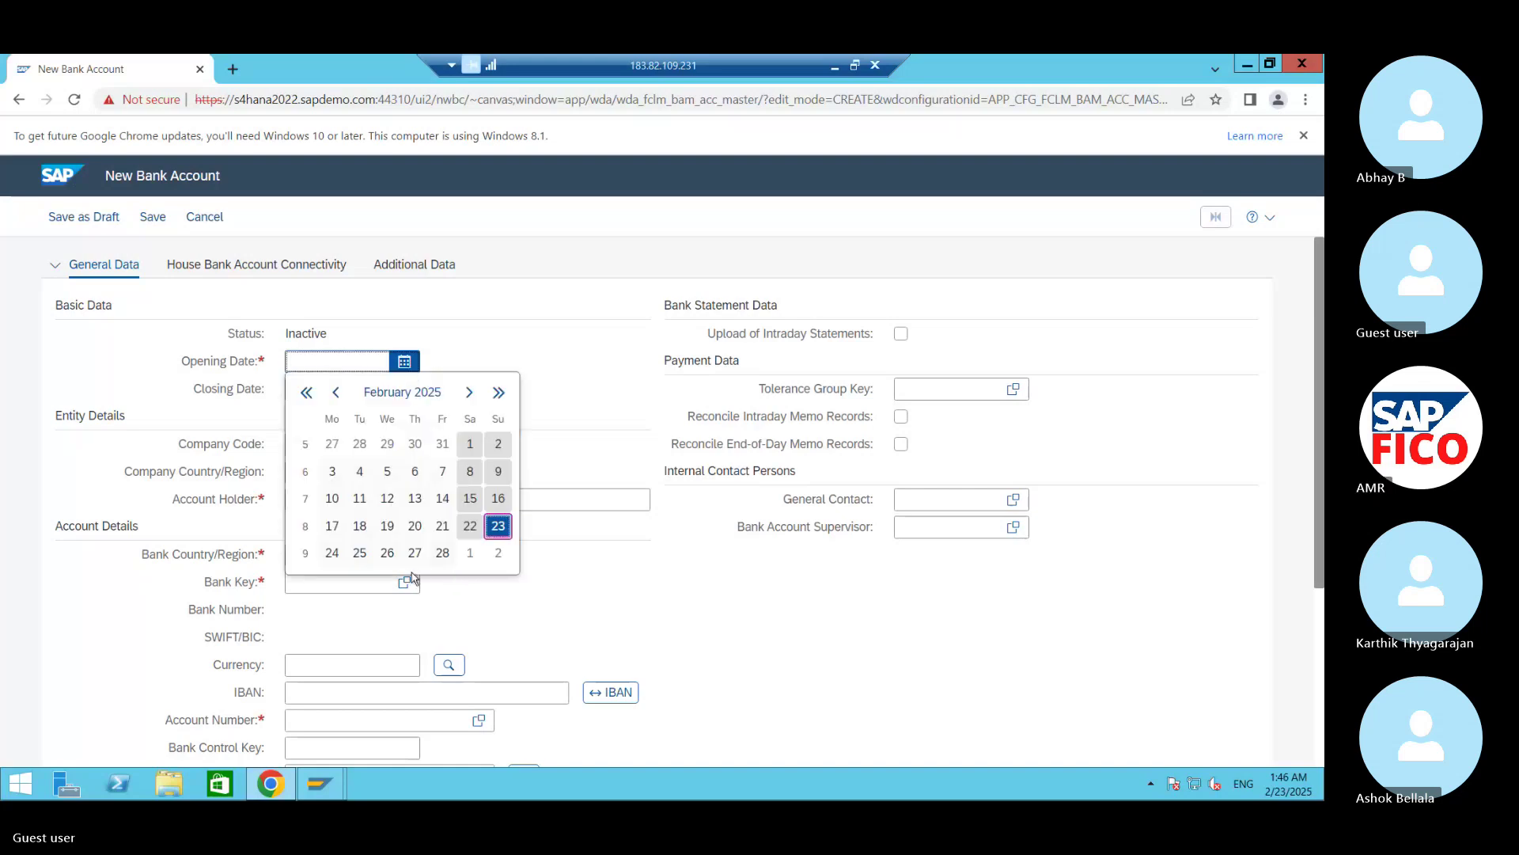
left_click(470, 526)
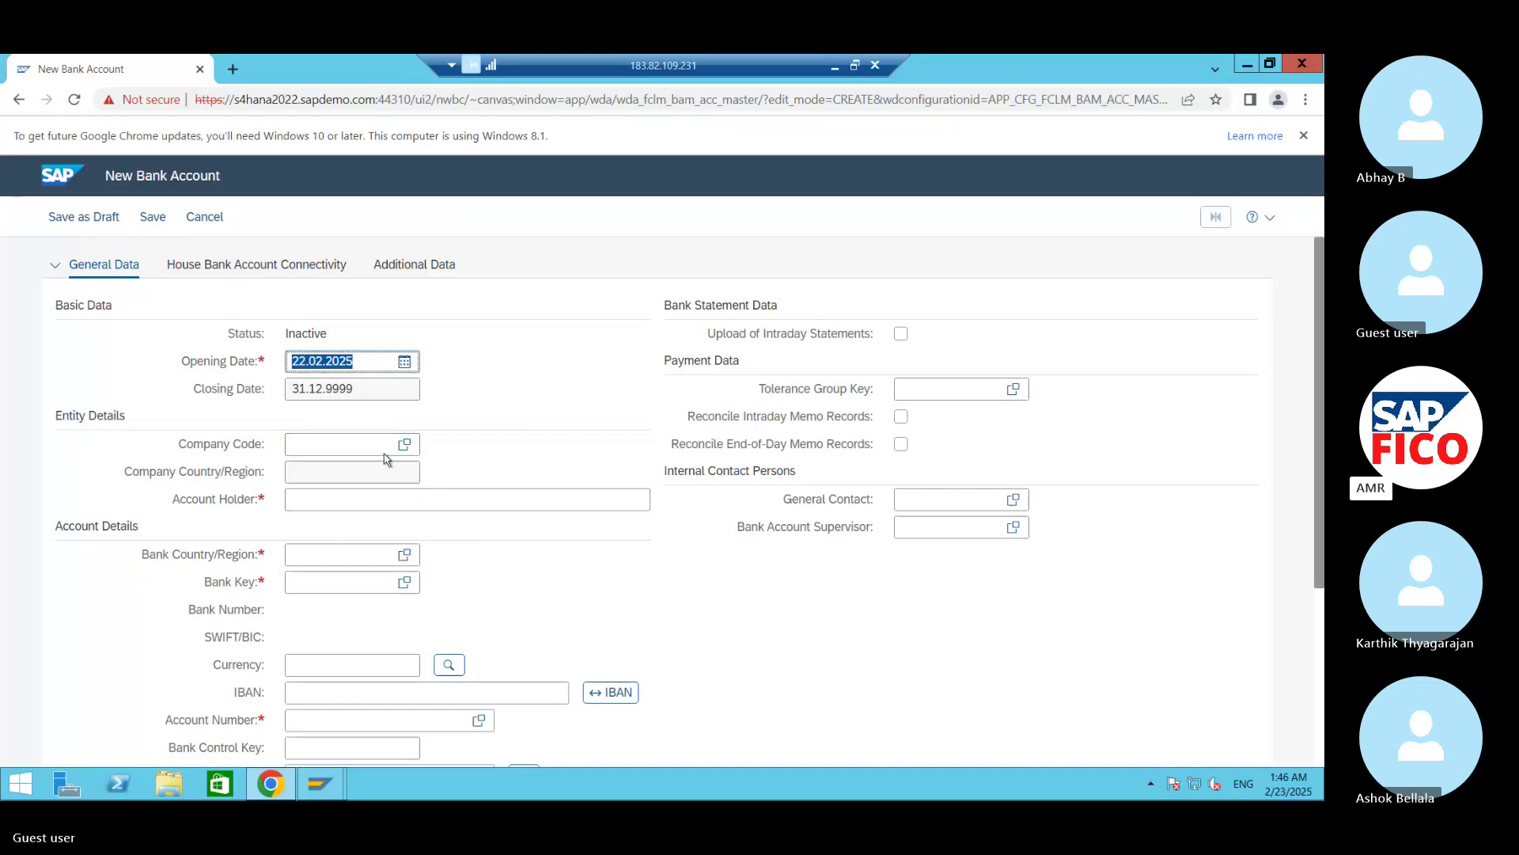
left_click(360, 442)
type("am99")
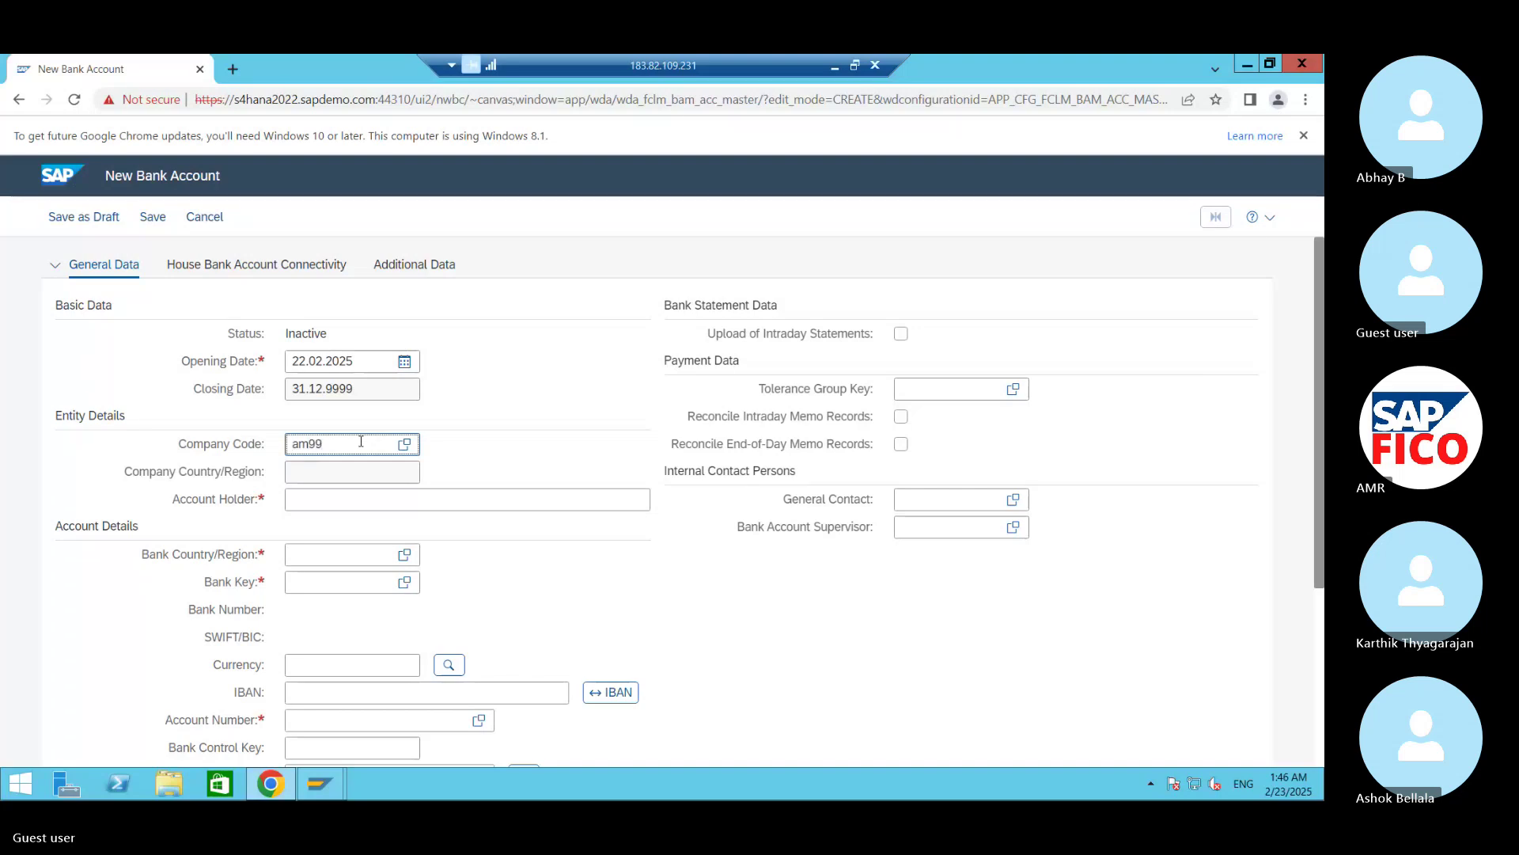
key("BackSpace")
key("BackSpace")
key("BackSpace")
key("BackSpace")
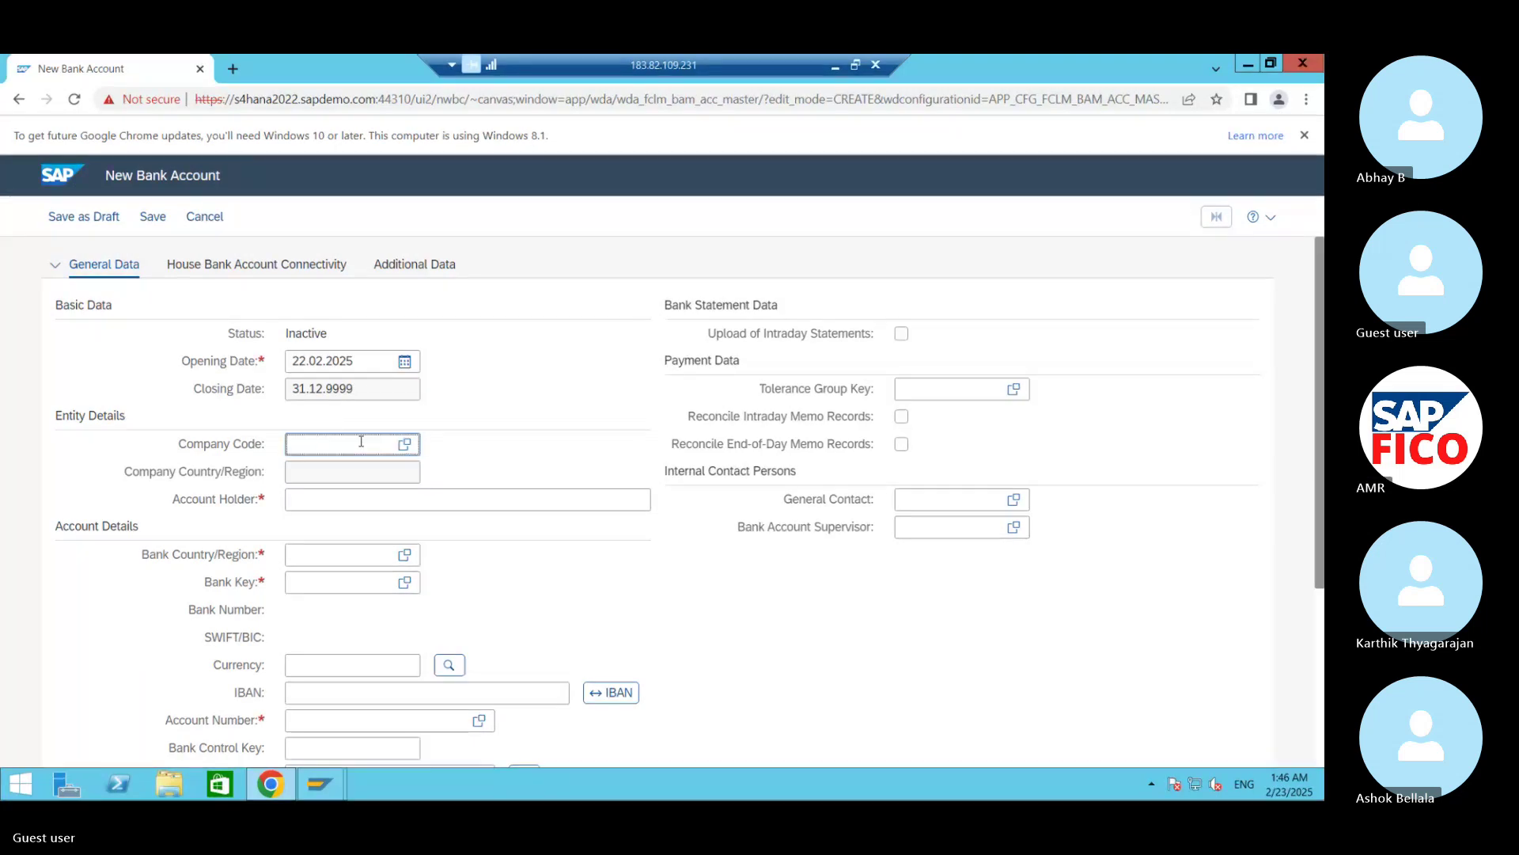
type("AM99")
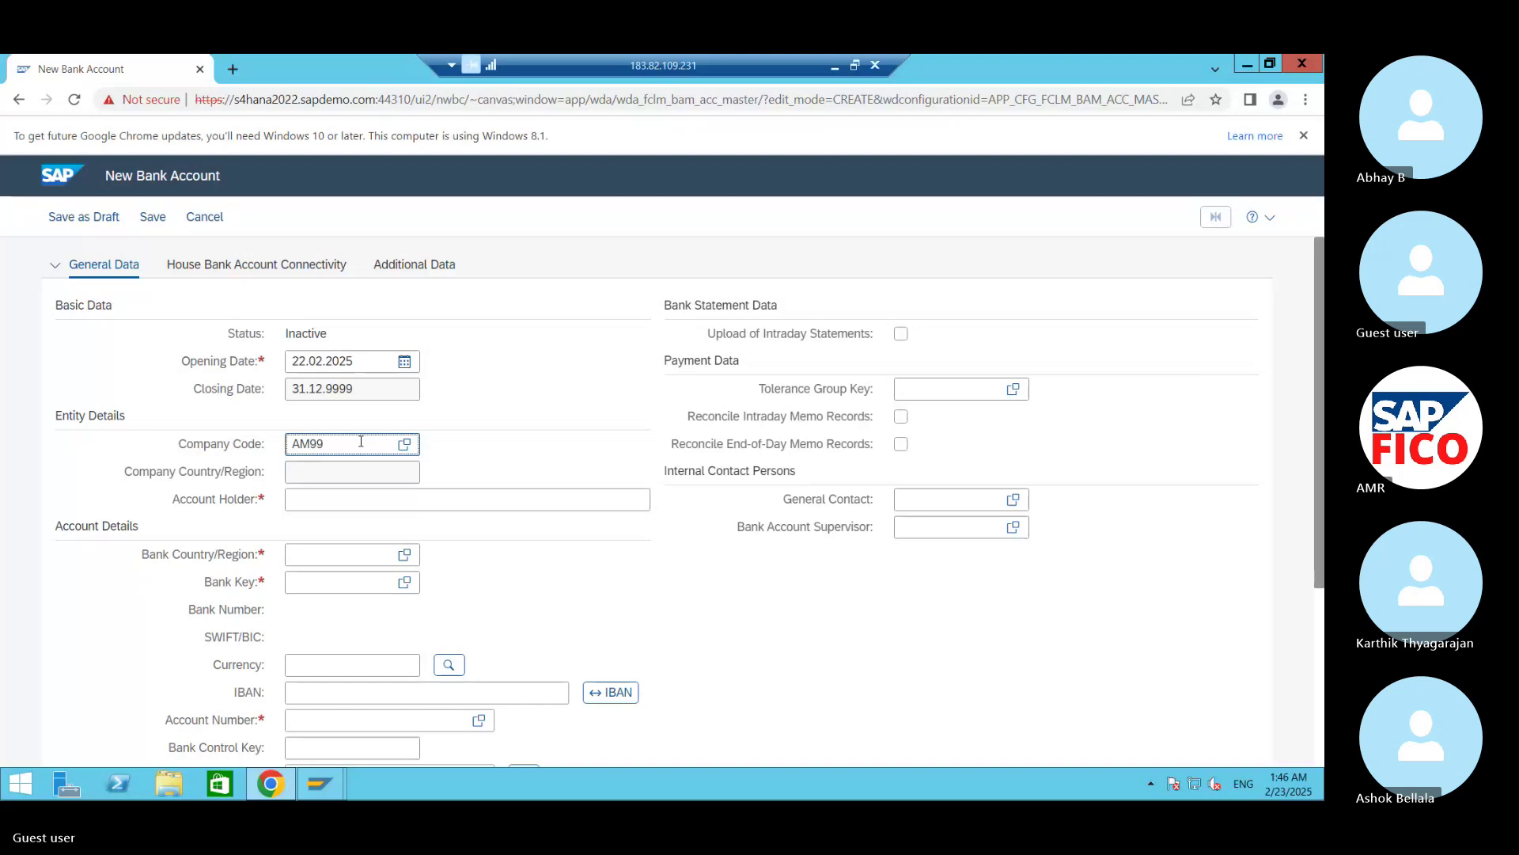
left_click(314, 474)
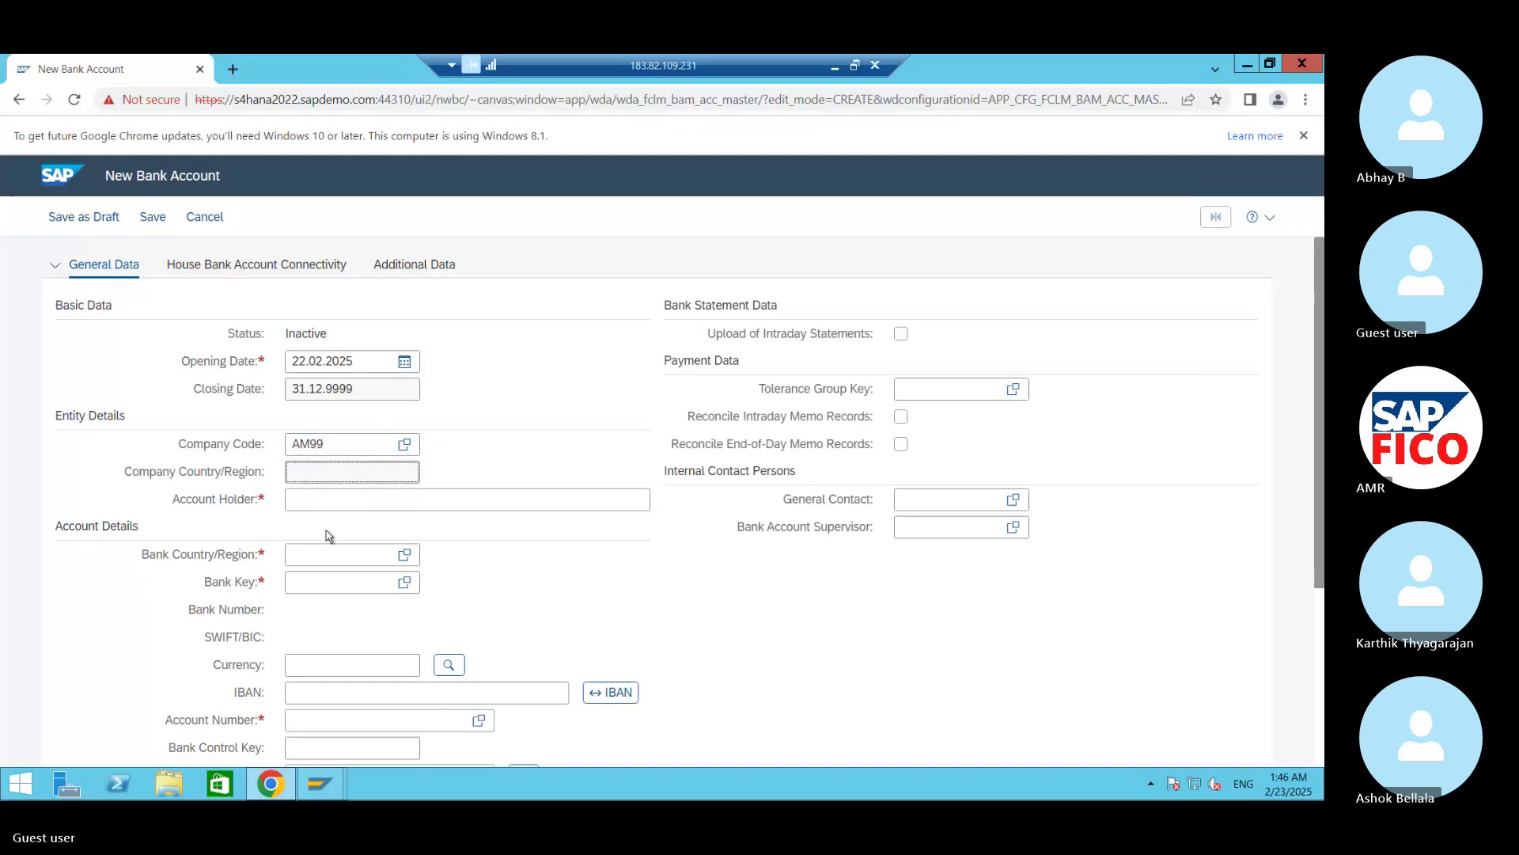
Step: Enter AMR PVT LTD as the account holder
left_click(307, 498)
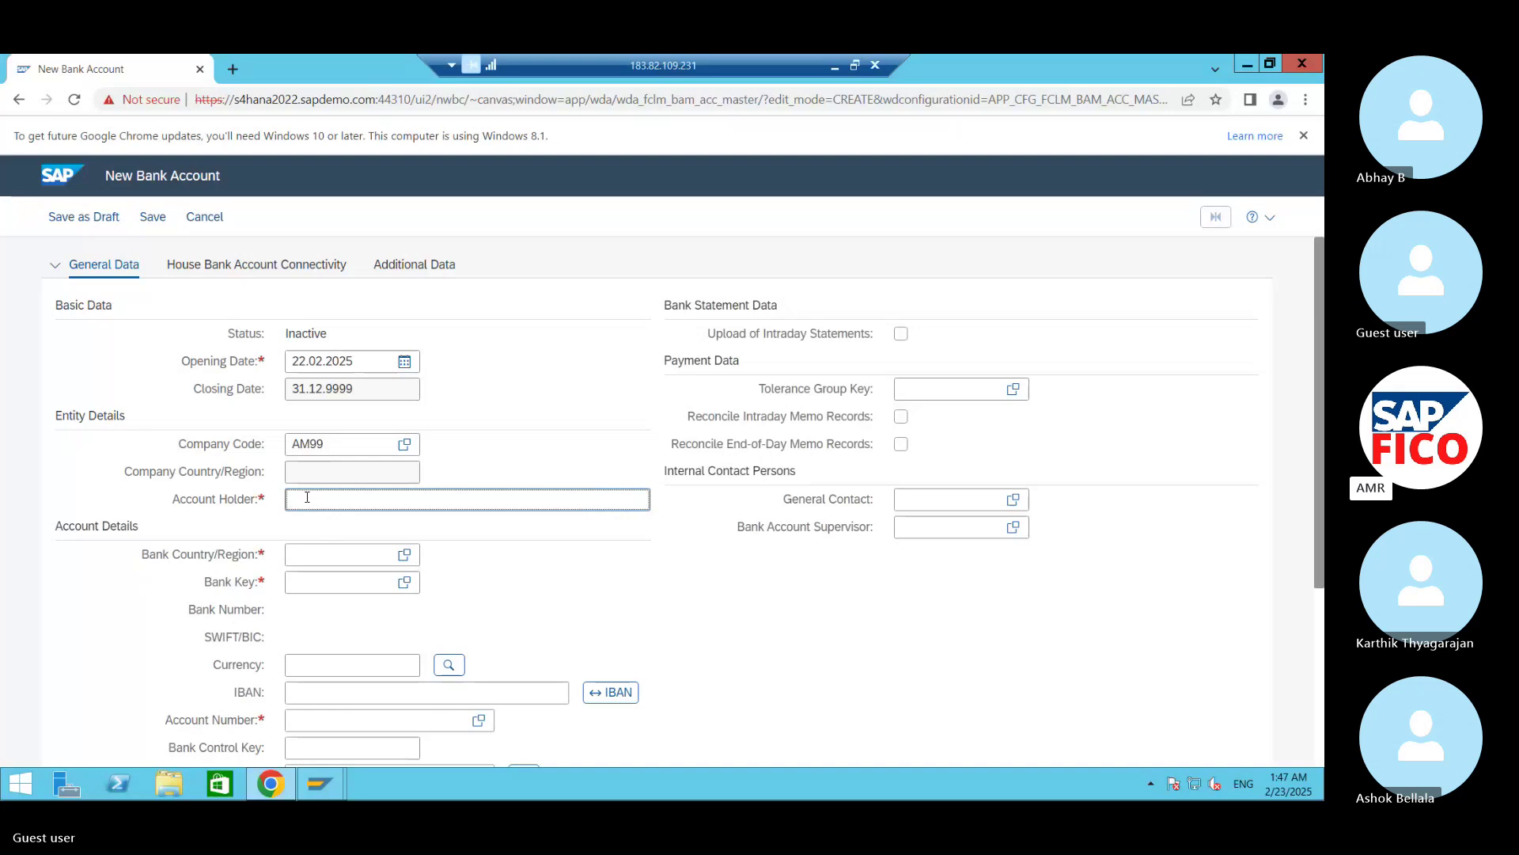
type("A")
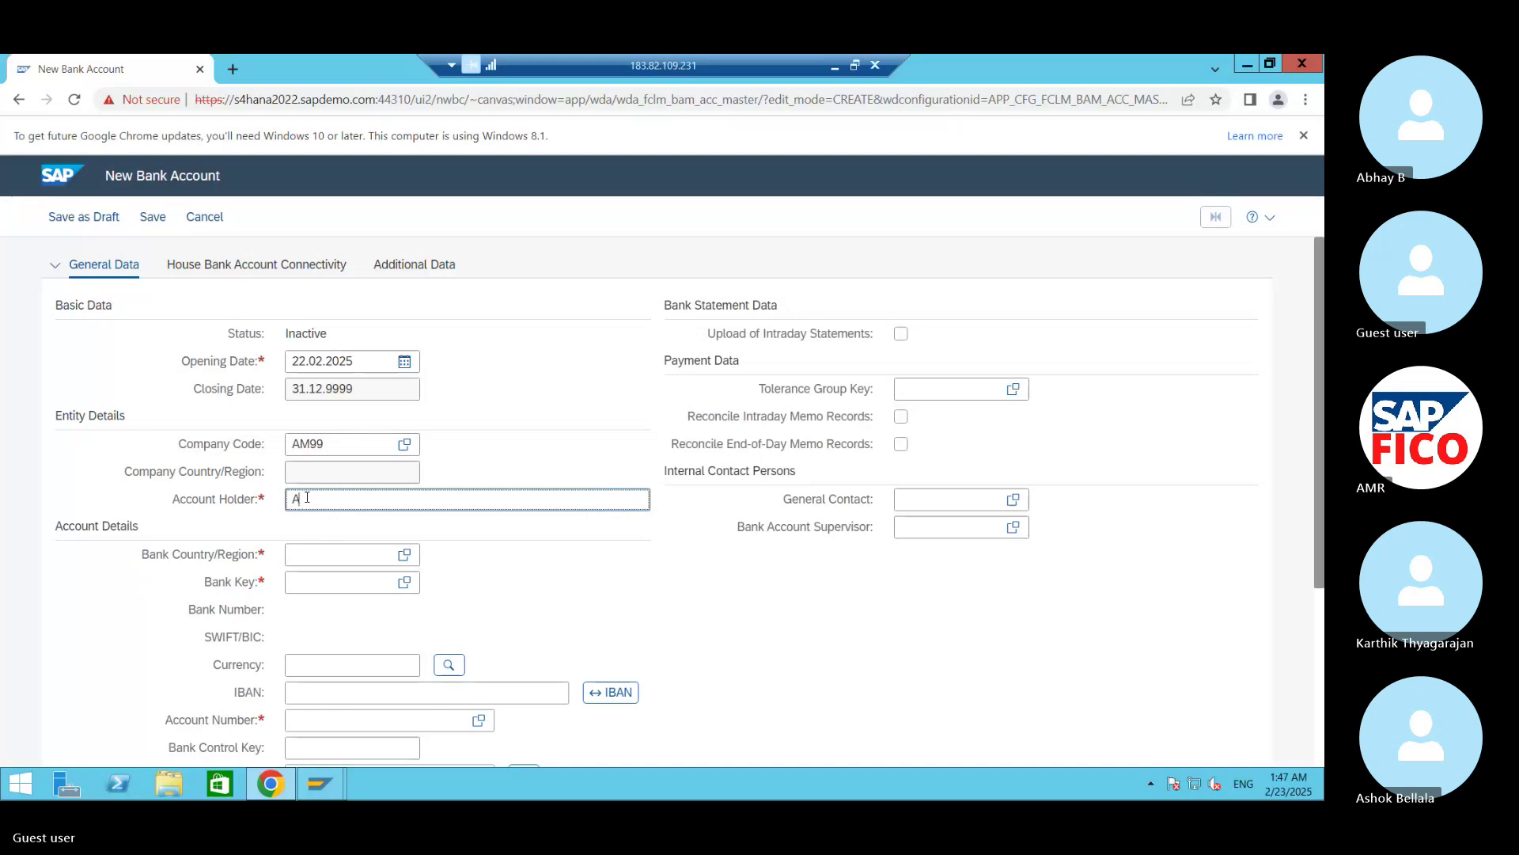
type("MR")
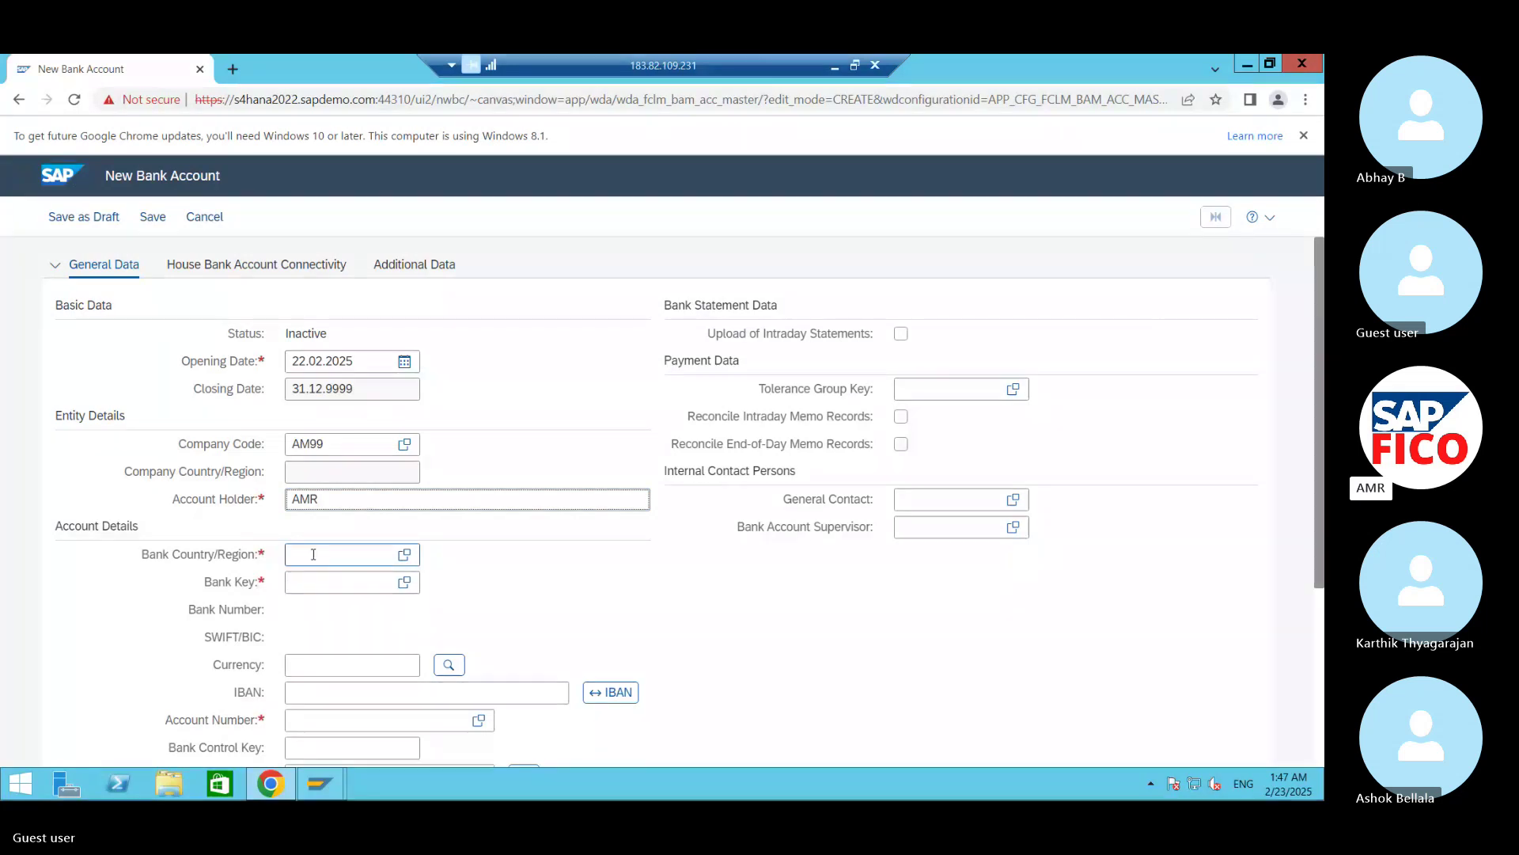
left_click(354, 501)
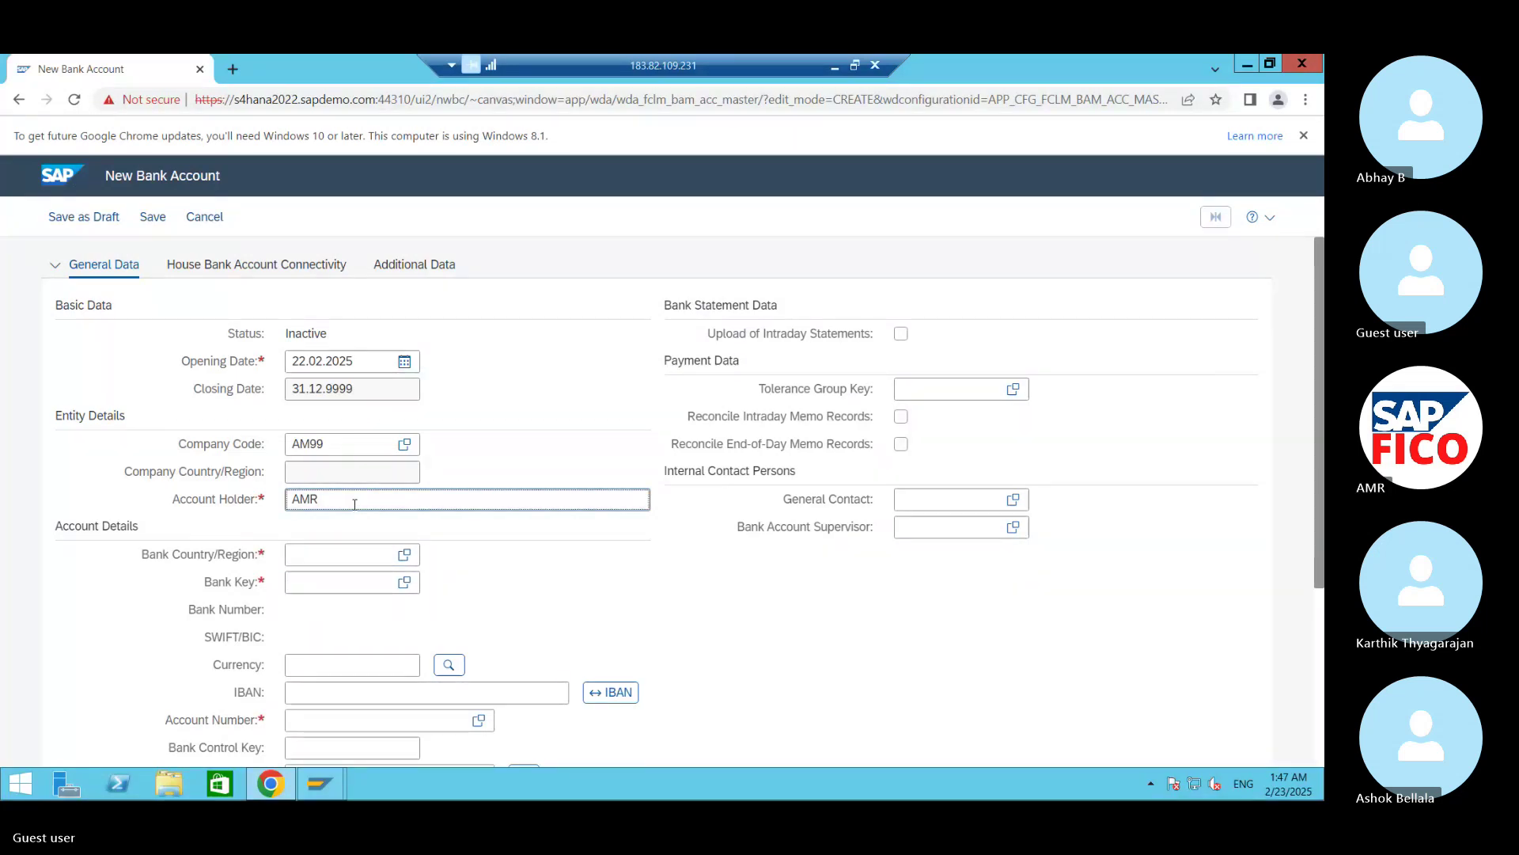
type("PVT L")
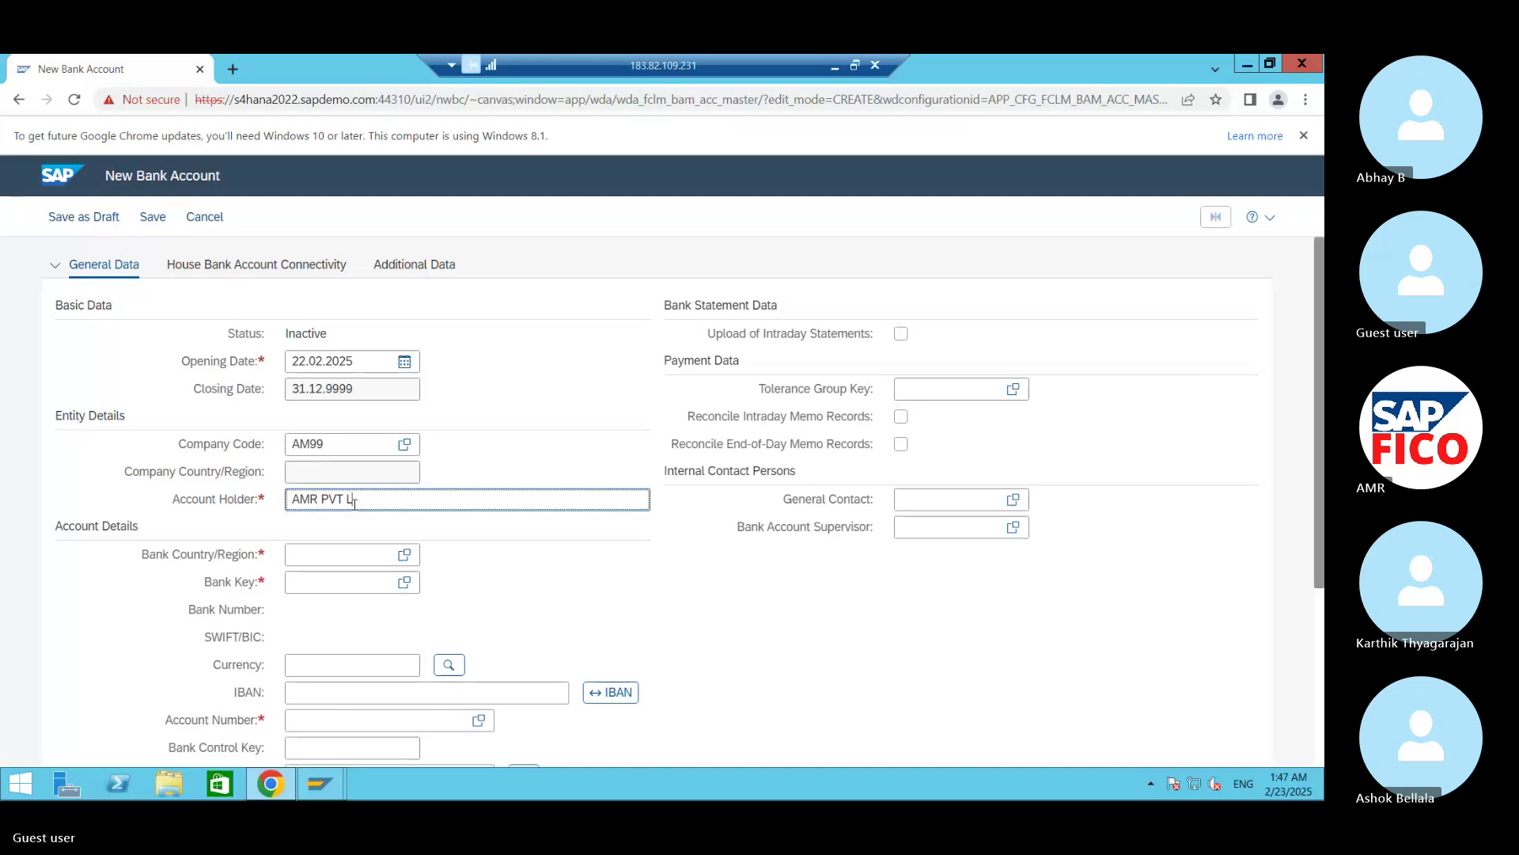
type("TD")
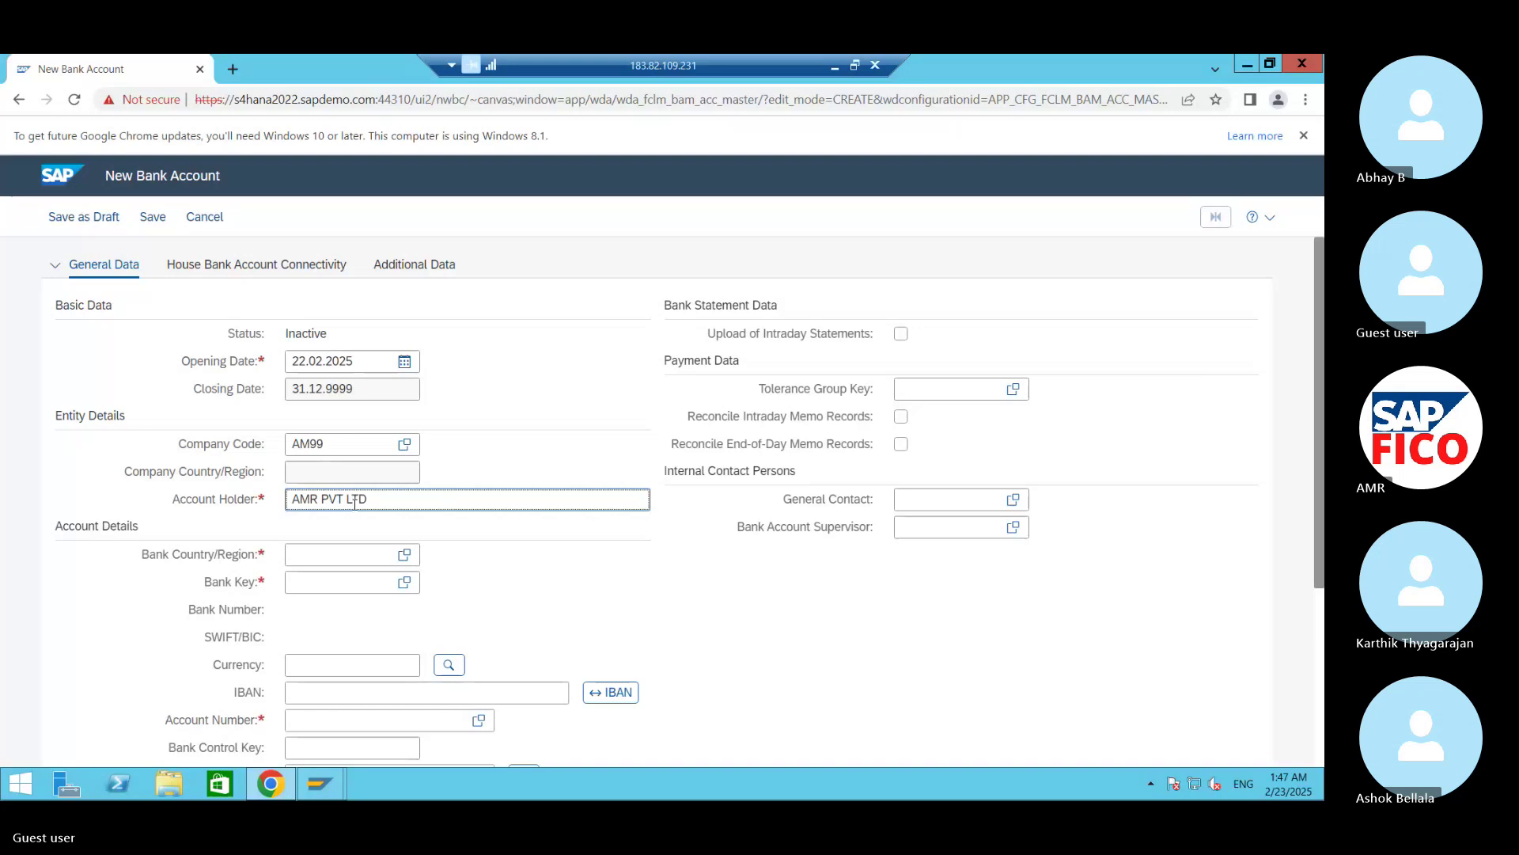
Step: Type IN into Bank Country/Region, then clear the field again
left_click(333, 554)
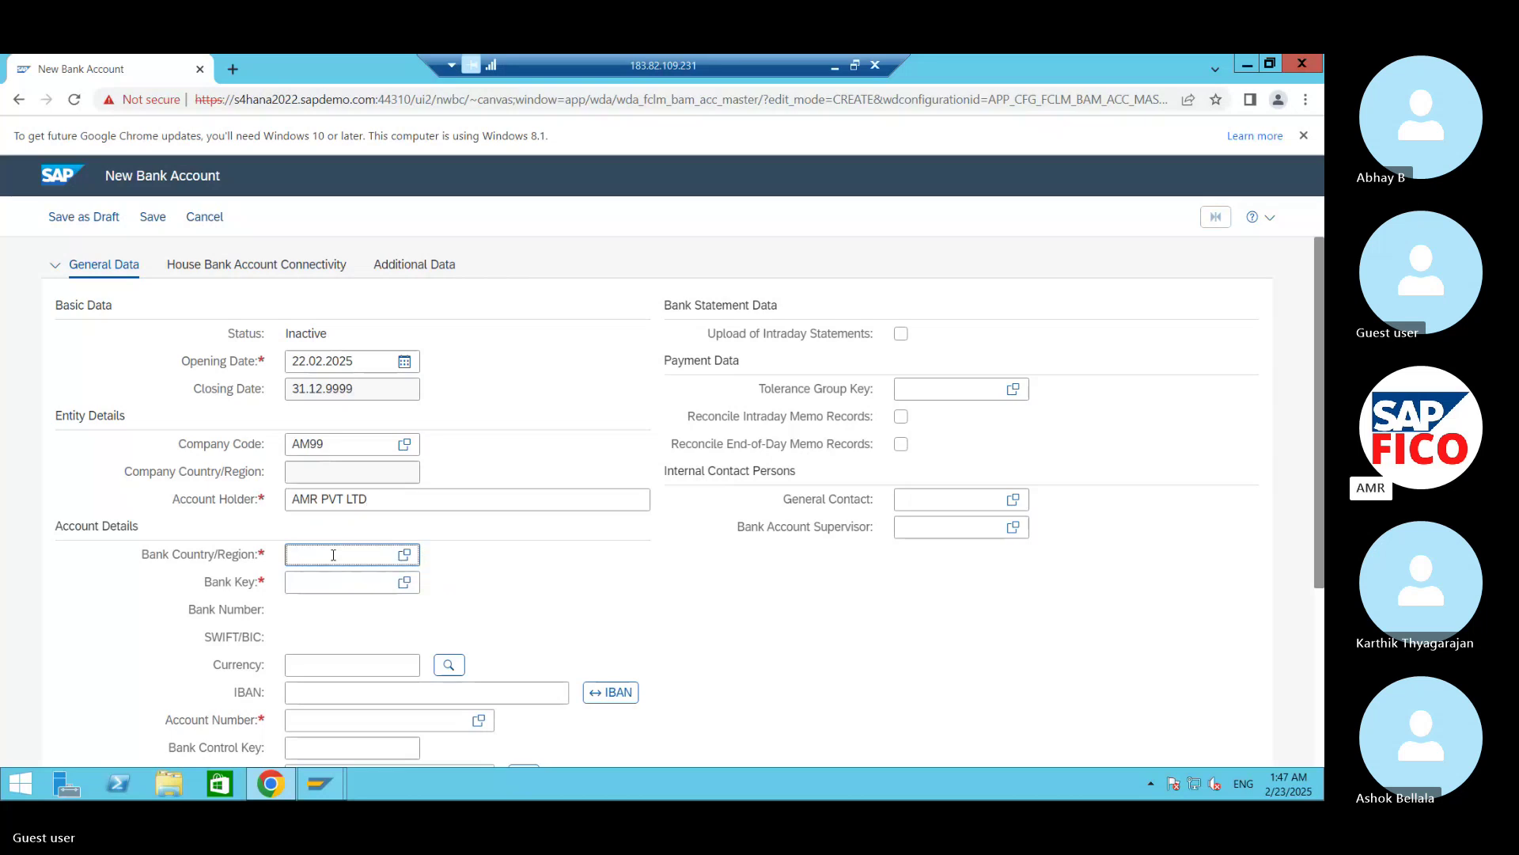
type("3")
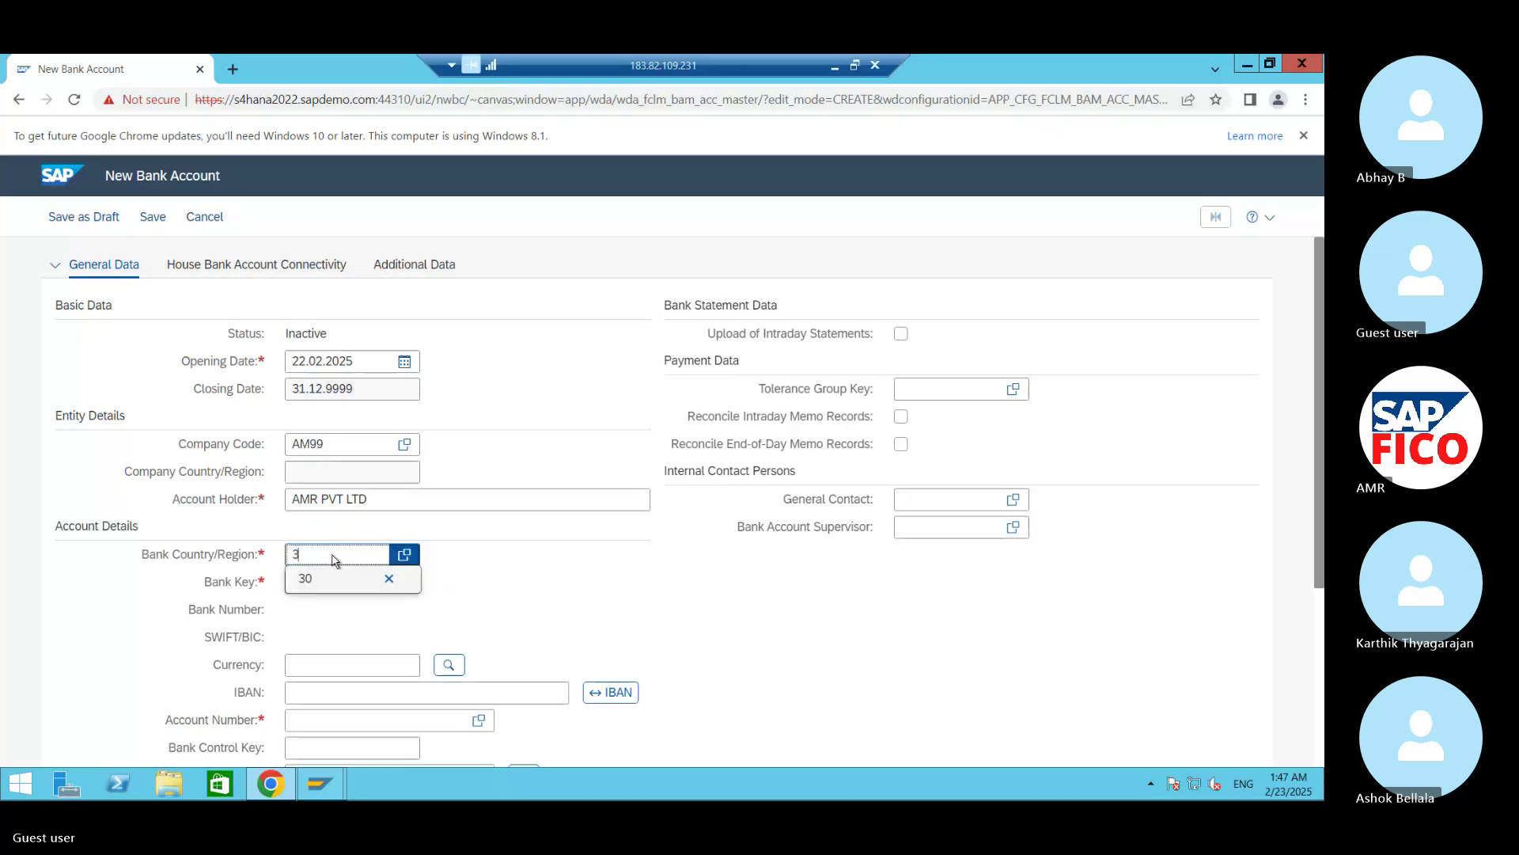
key("BackSpace")
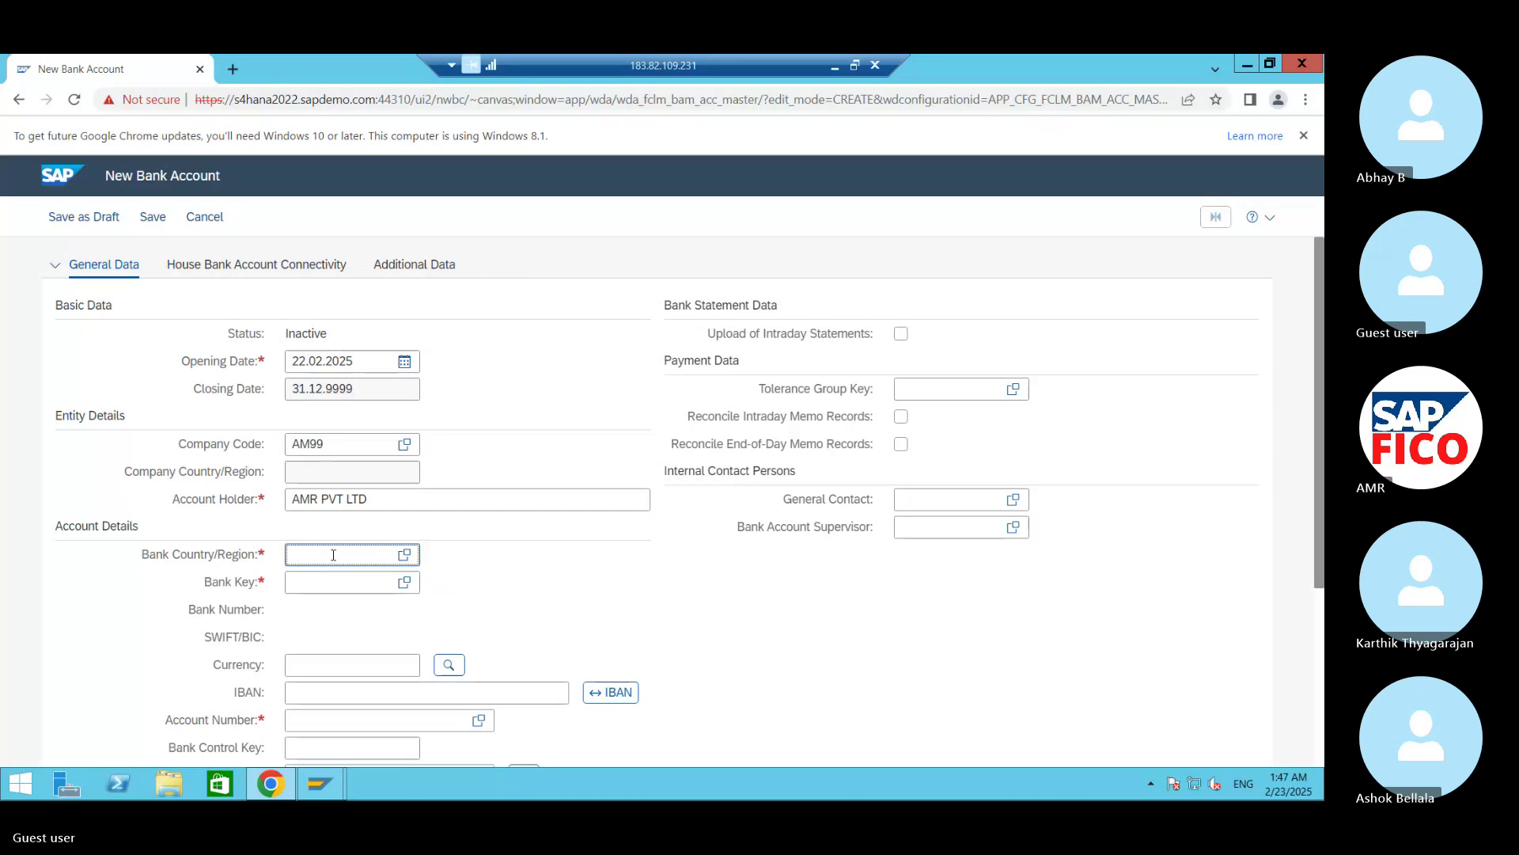
type("IN")
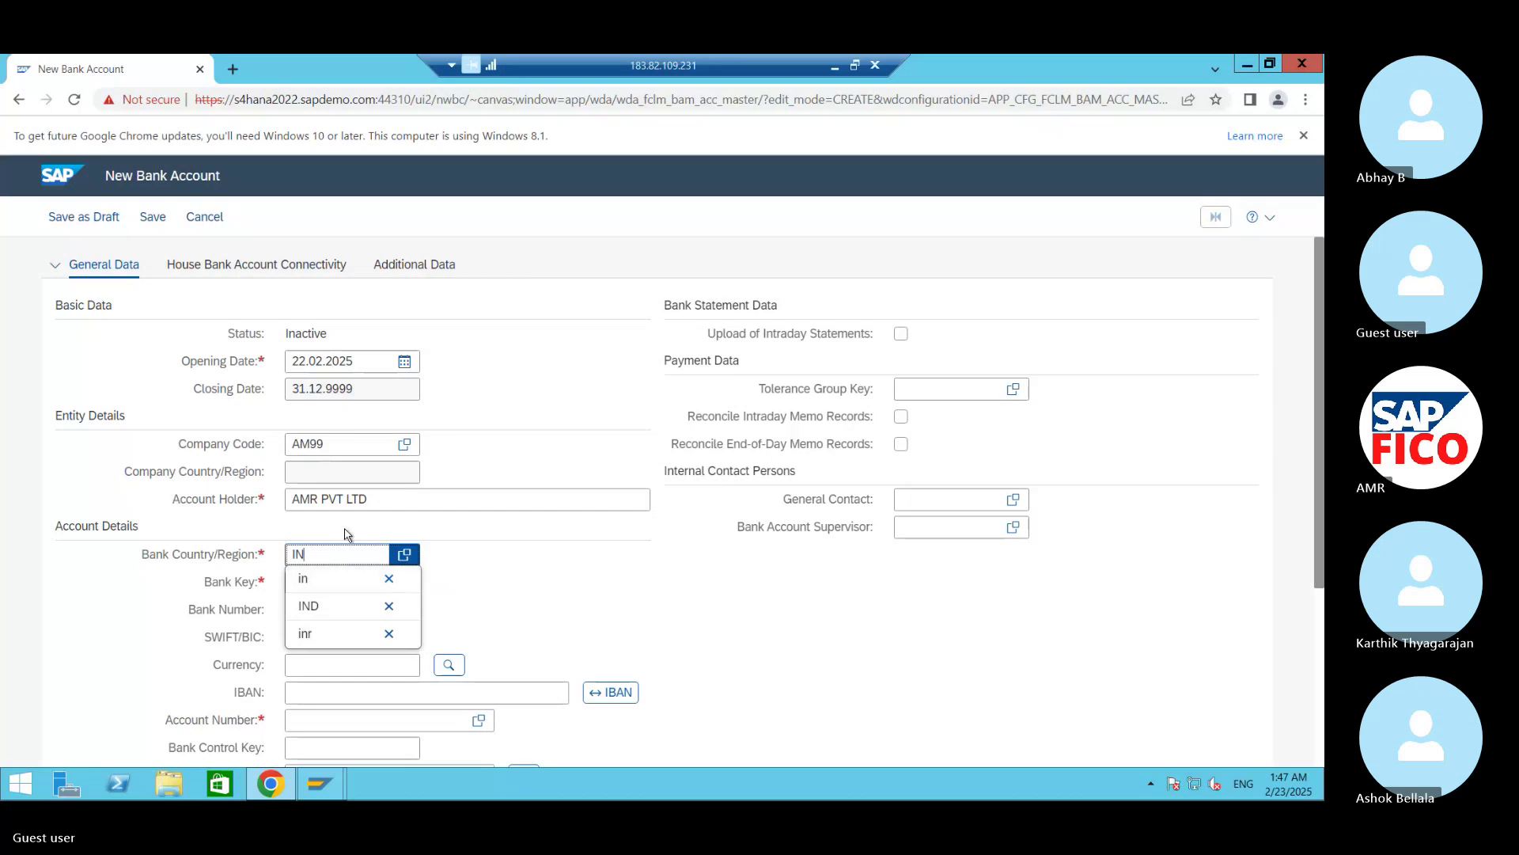
key("BackSpace")
key("BackSpace")
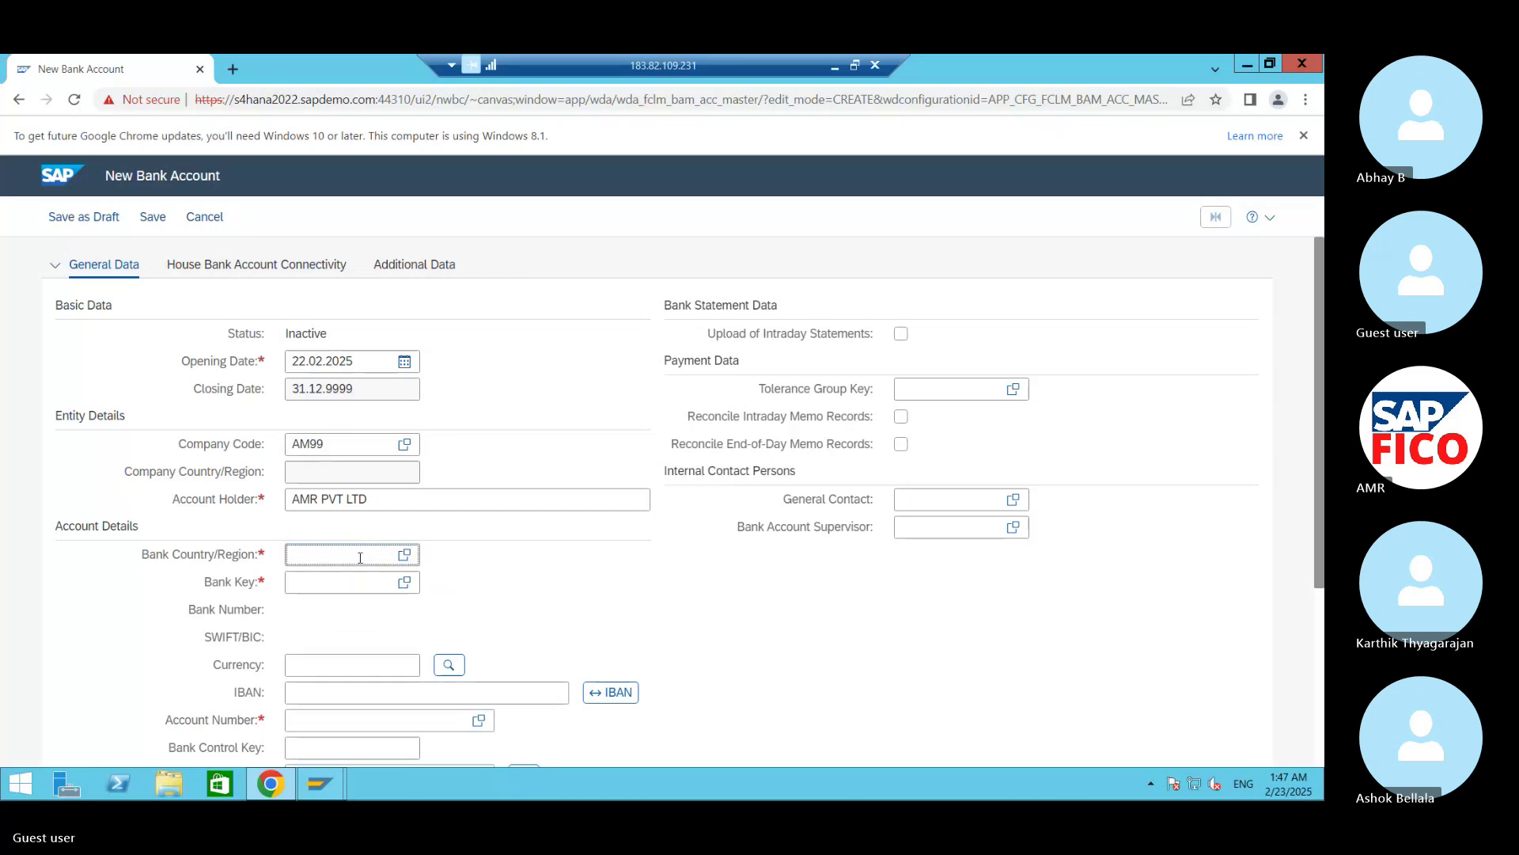
Step: Pick IN (INDIA) as bank country from the value help, filtering the key by IN
left_click(406, 556)
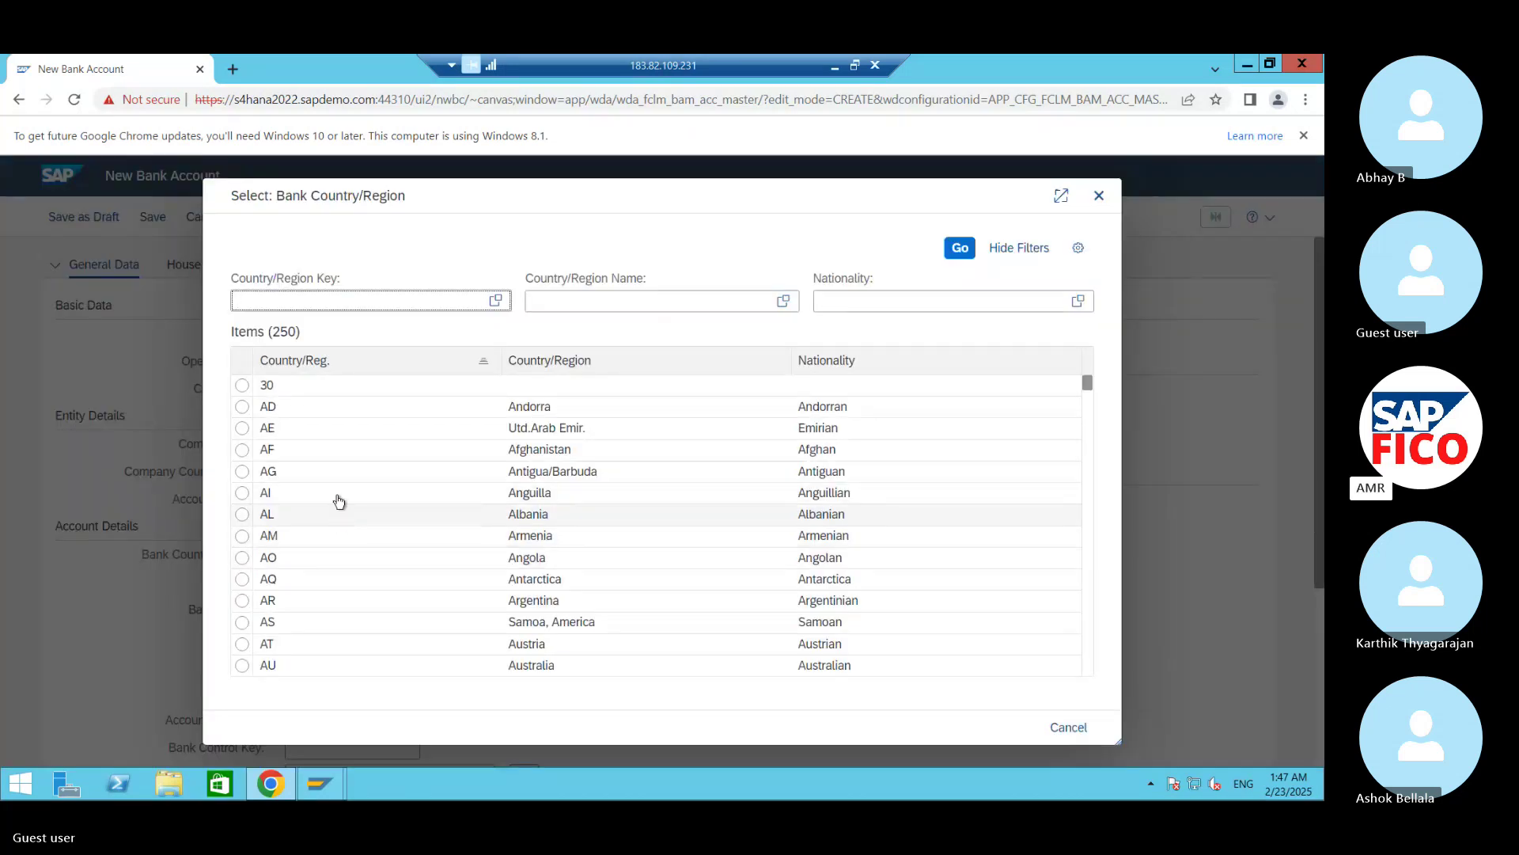
scroll(356, 593, "down", 1)
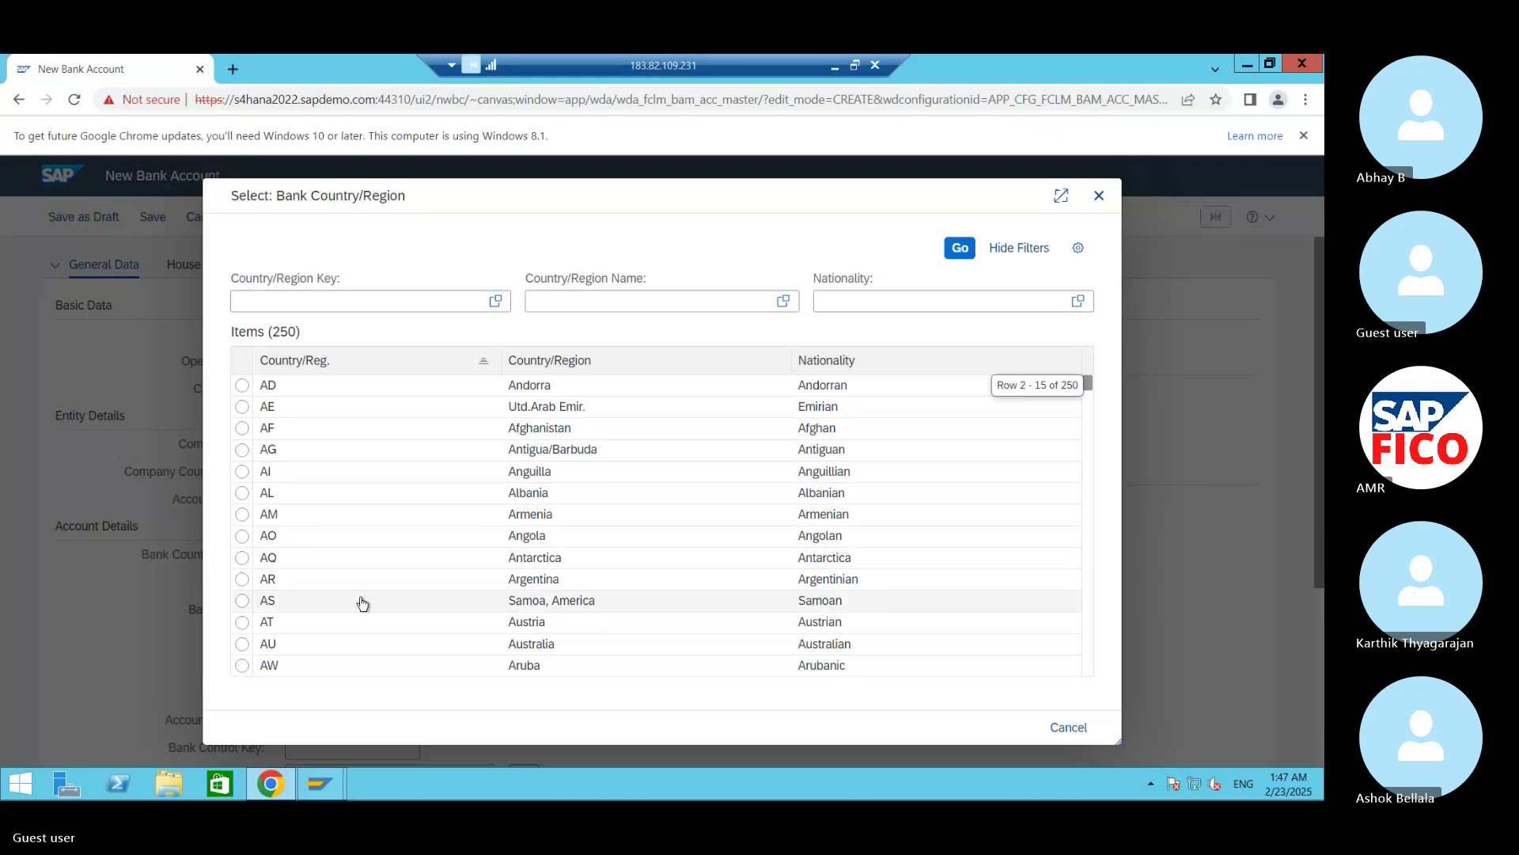
scroll(334, 623, "down", 1)
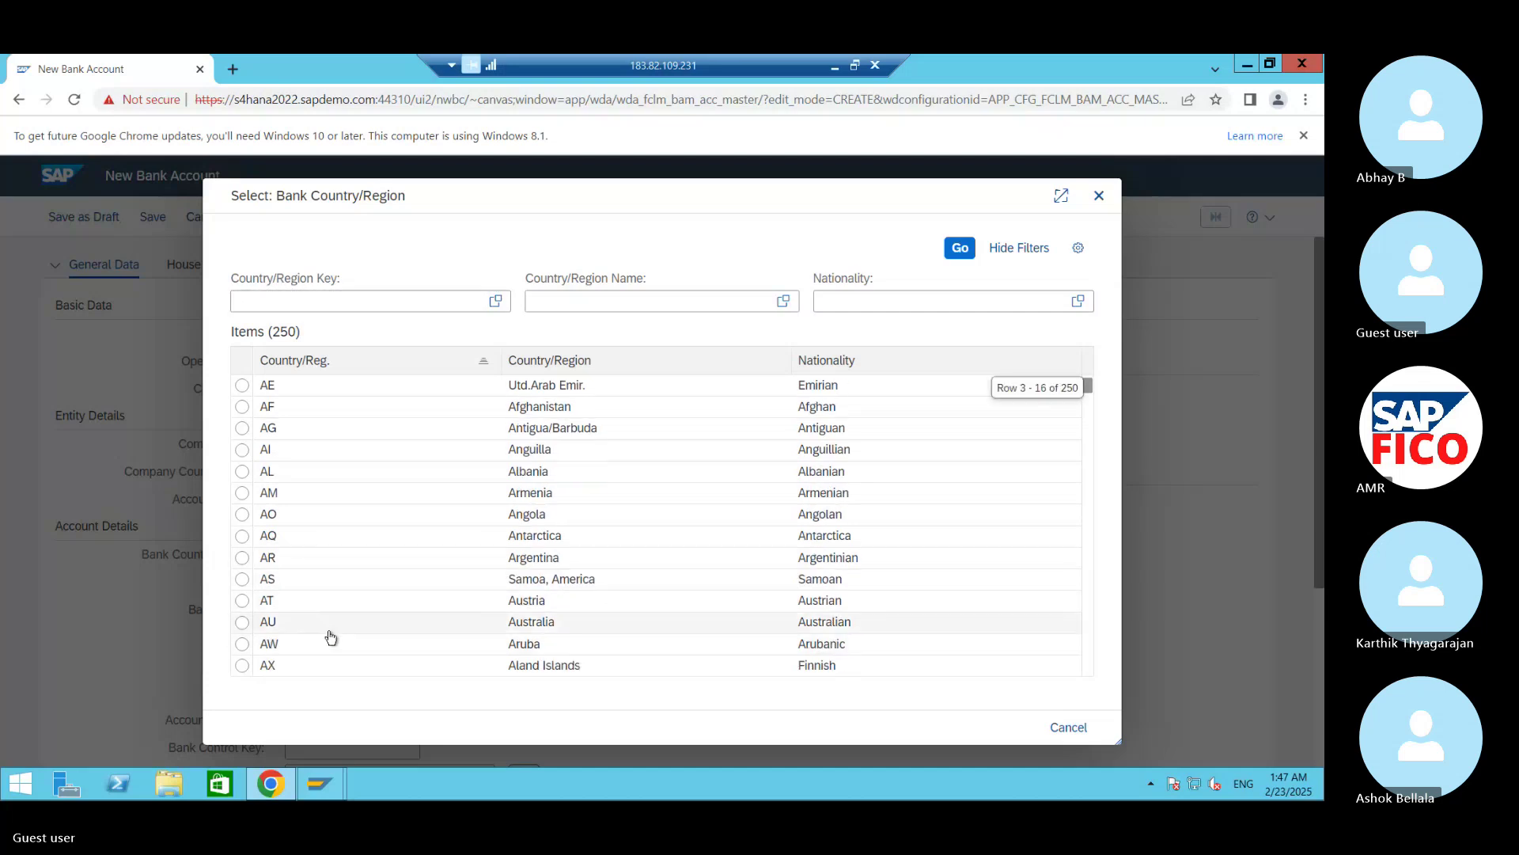
scroll(503, 587, "down", 1)
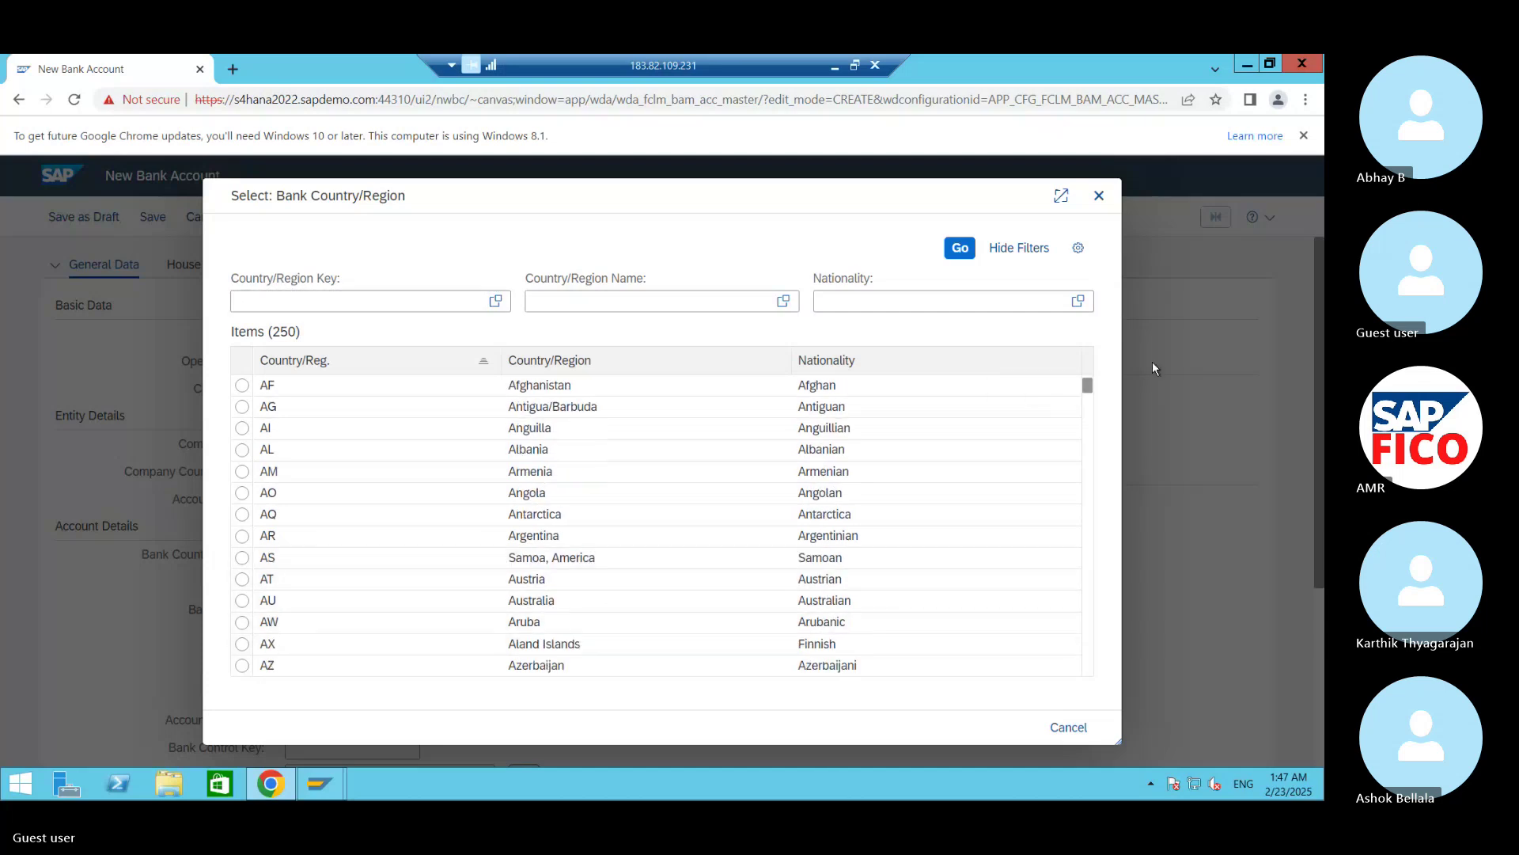
mouse_move(1087, 395)
left_mouse_down()
mouse_move(1089, 435)
mouse_move(1066, 377)
left_mouse_up()
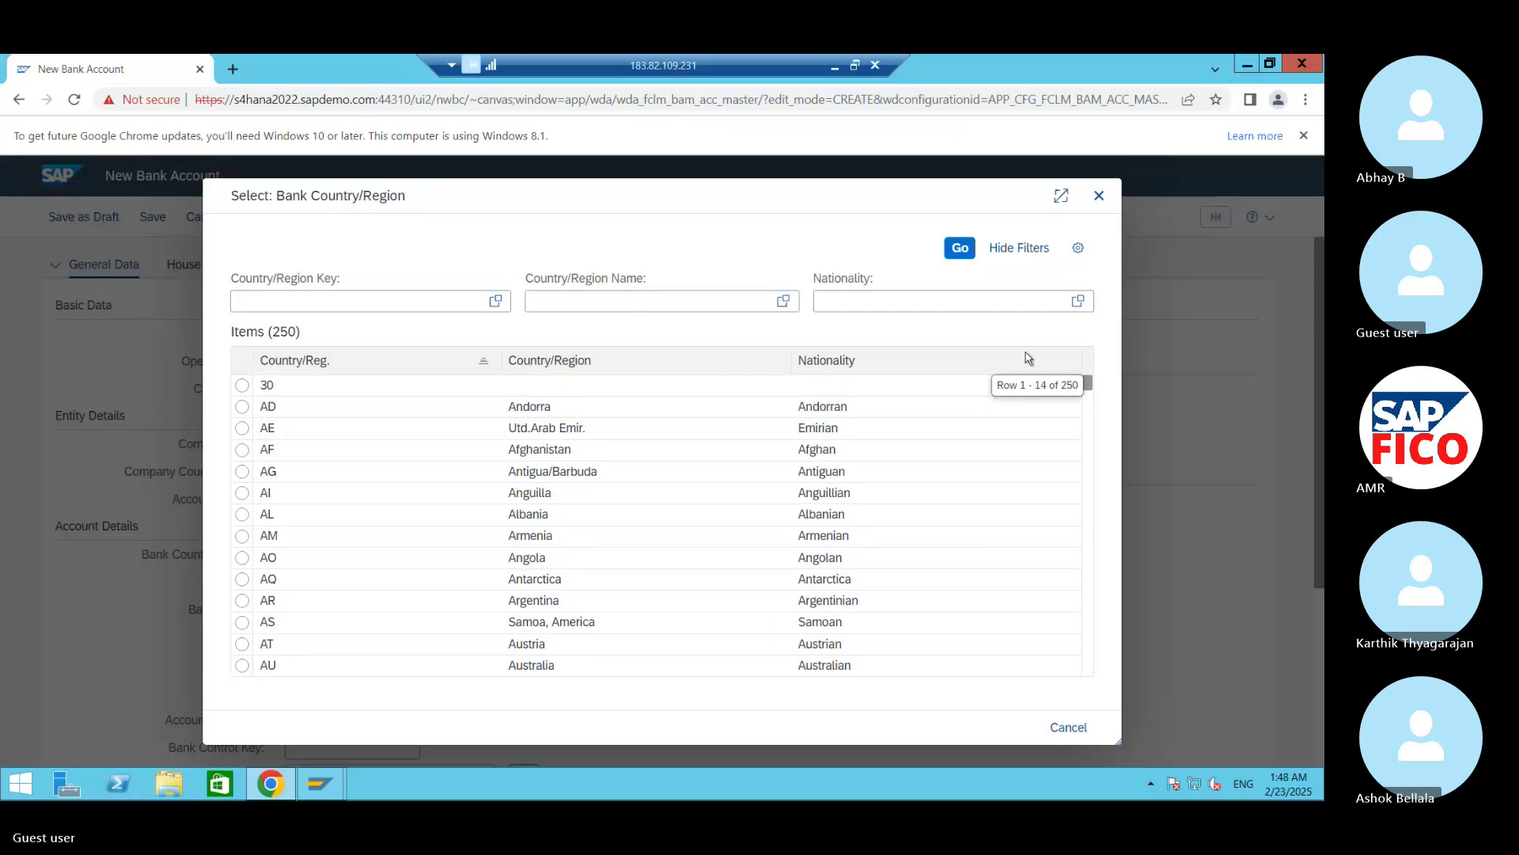
left_click(364, 299)
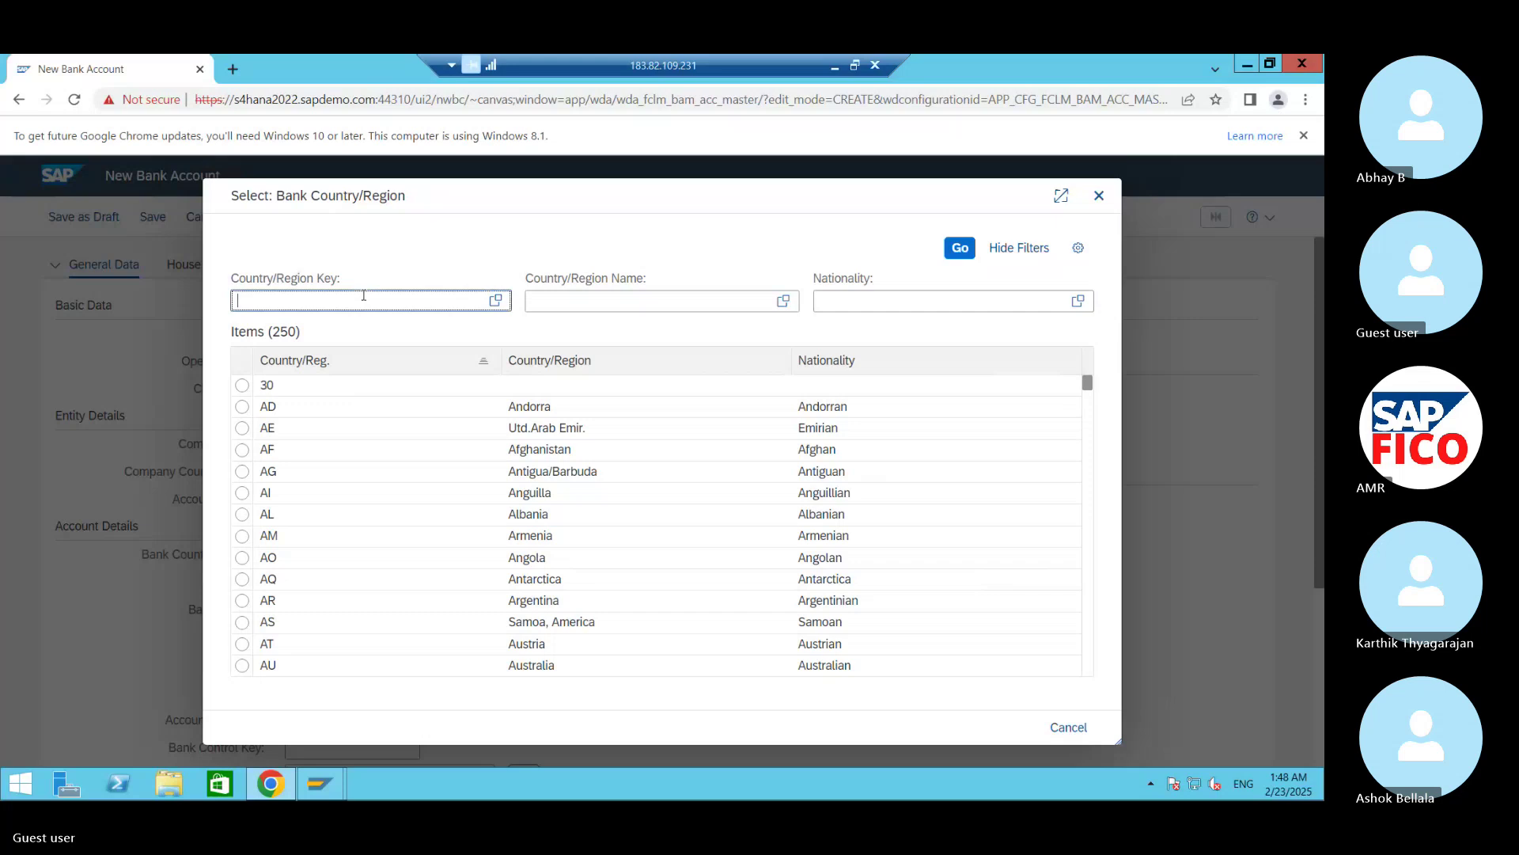
type("IN")
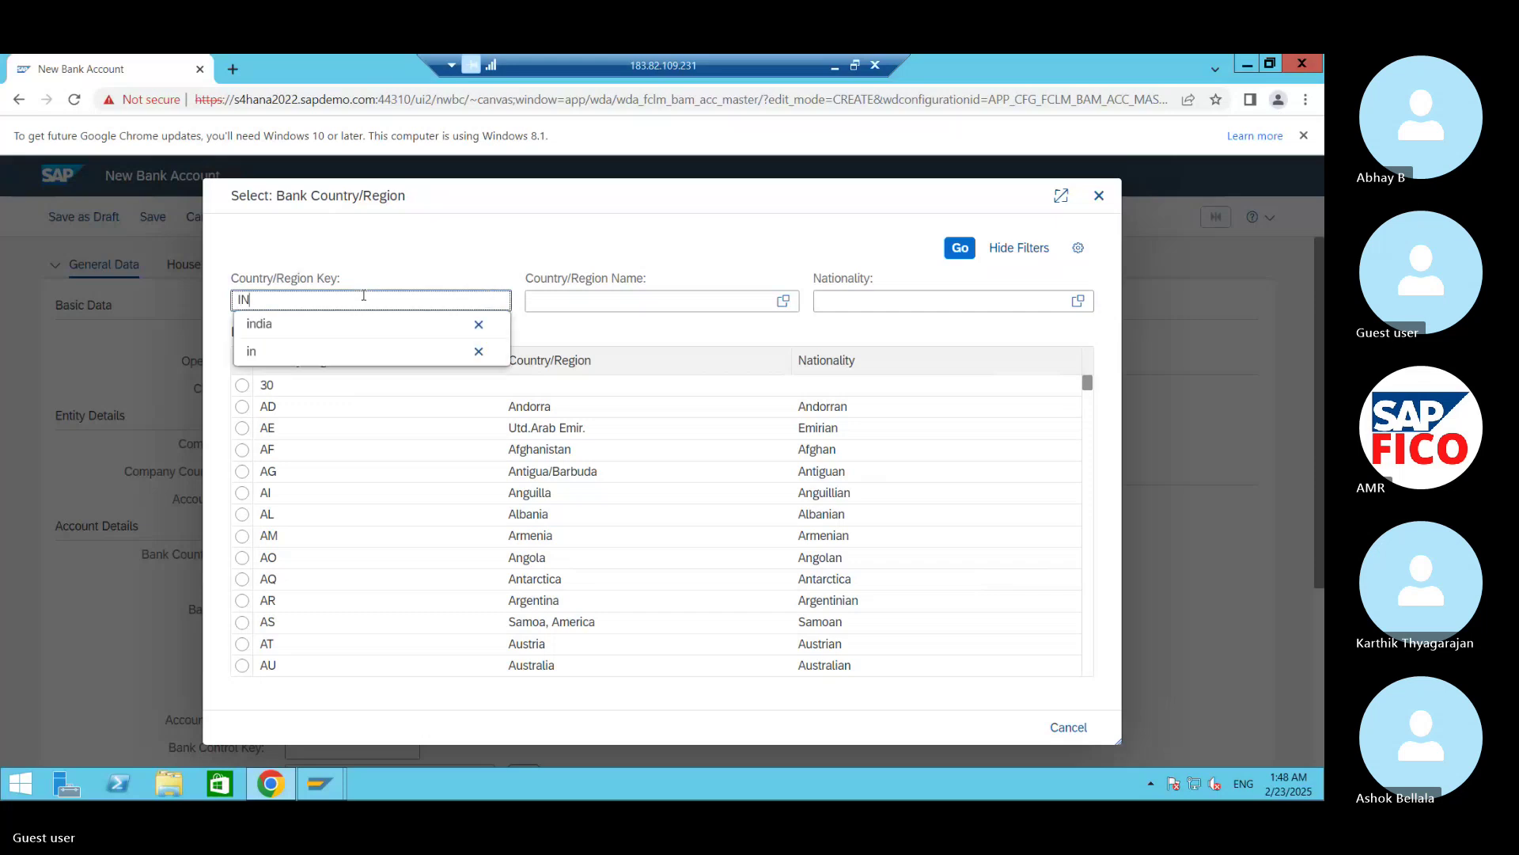
key("Return")
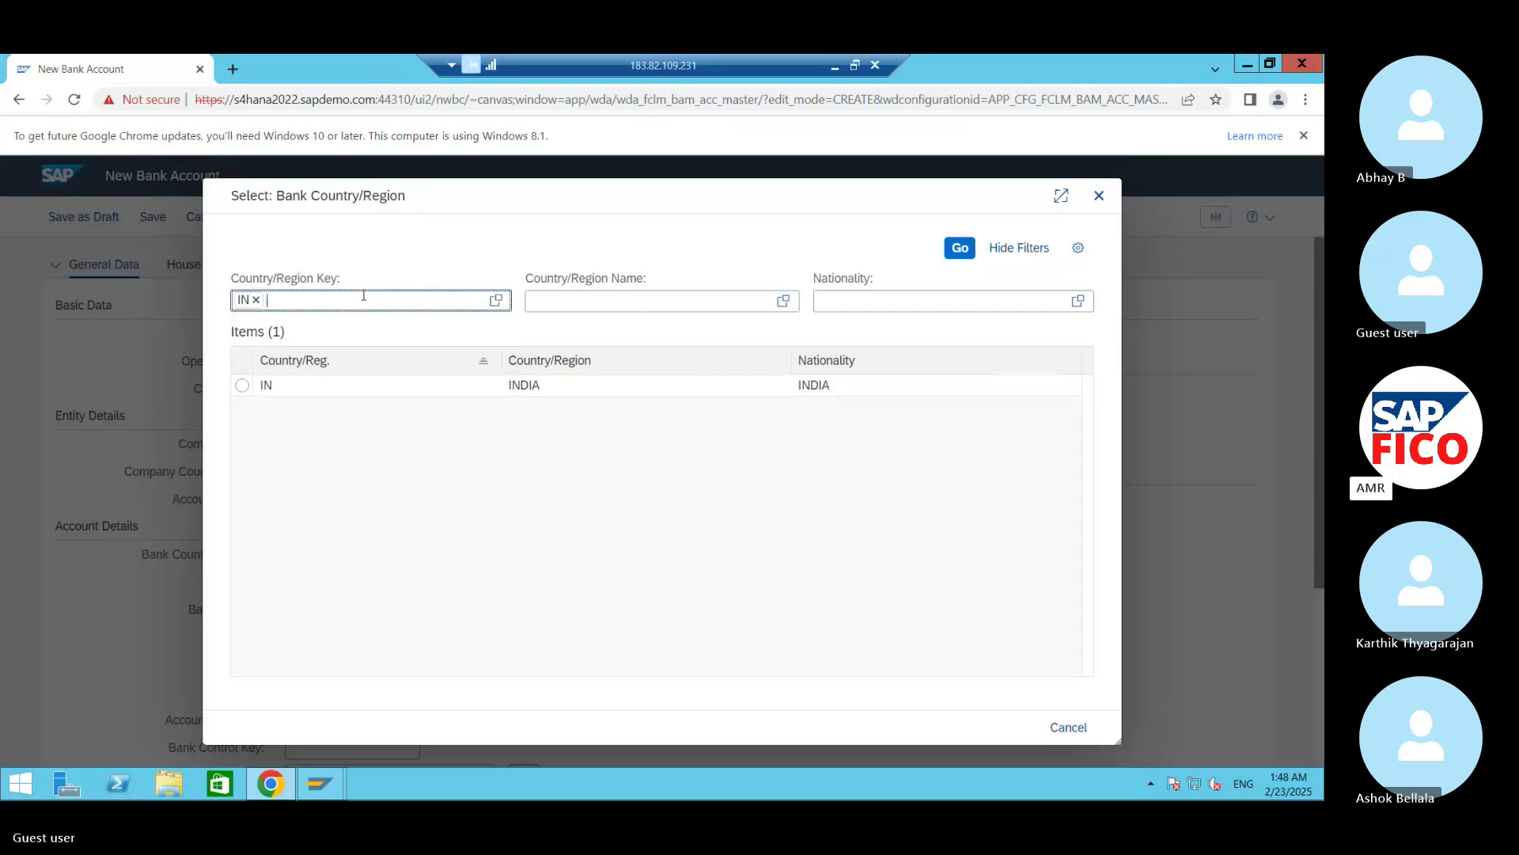
left_click(241, 385)
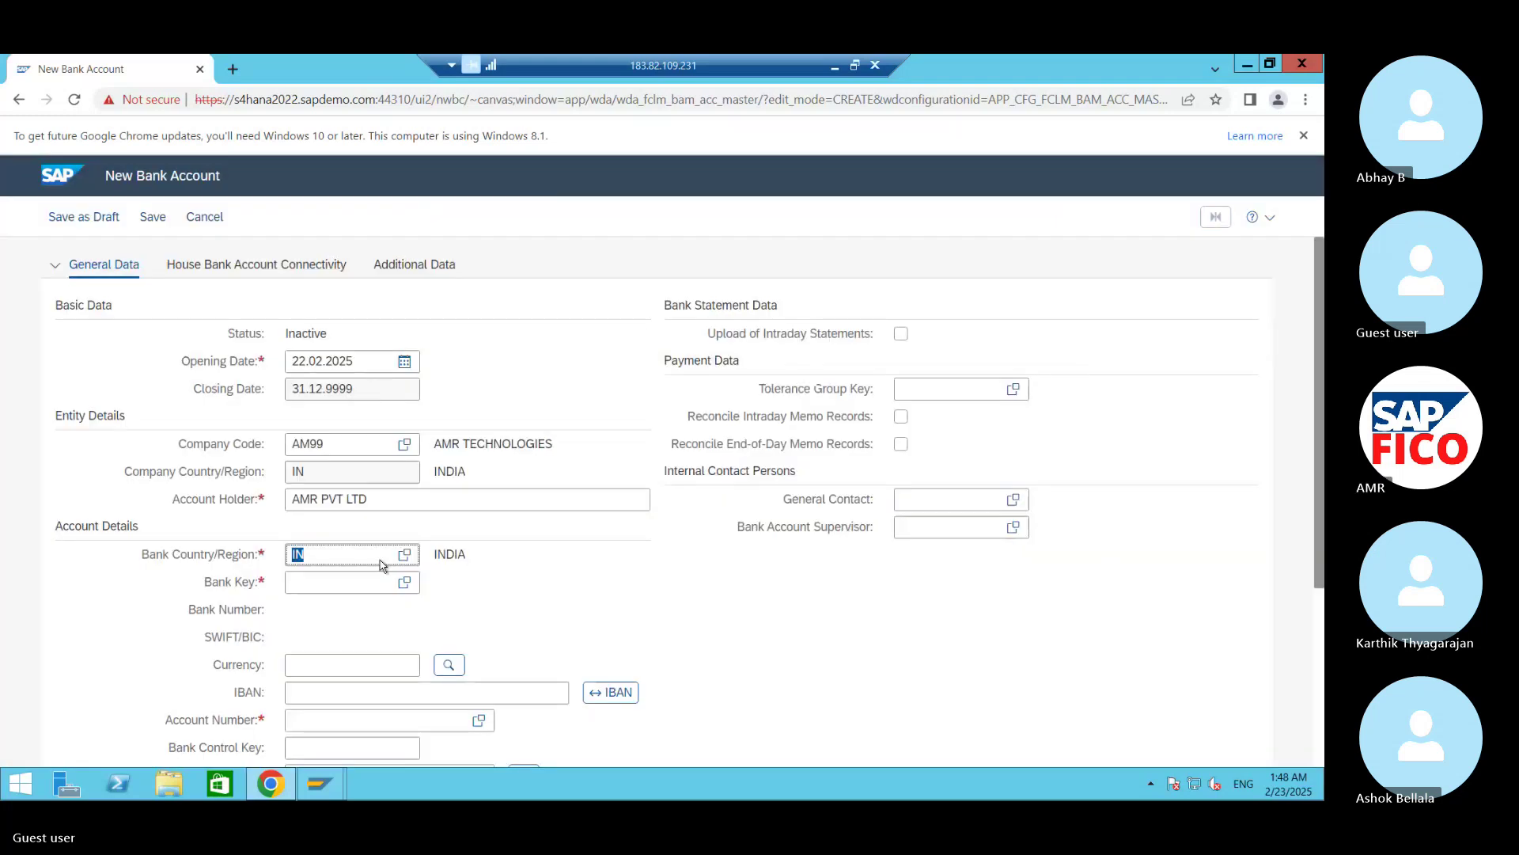
left_click(334, 586)
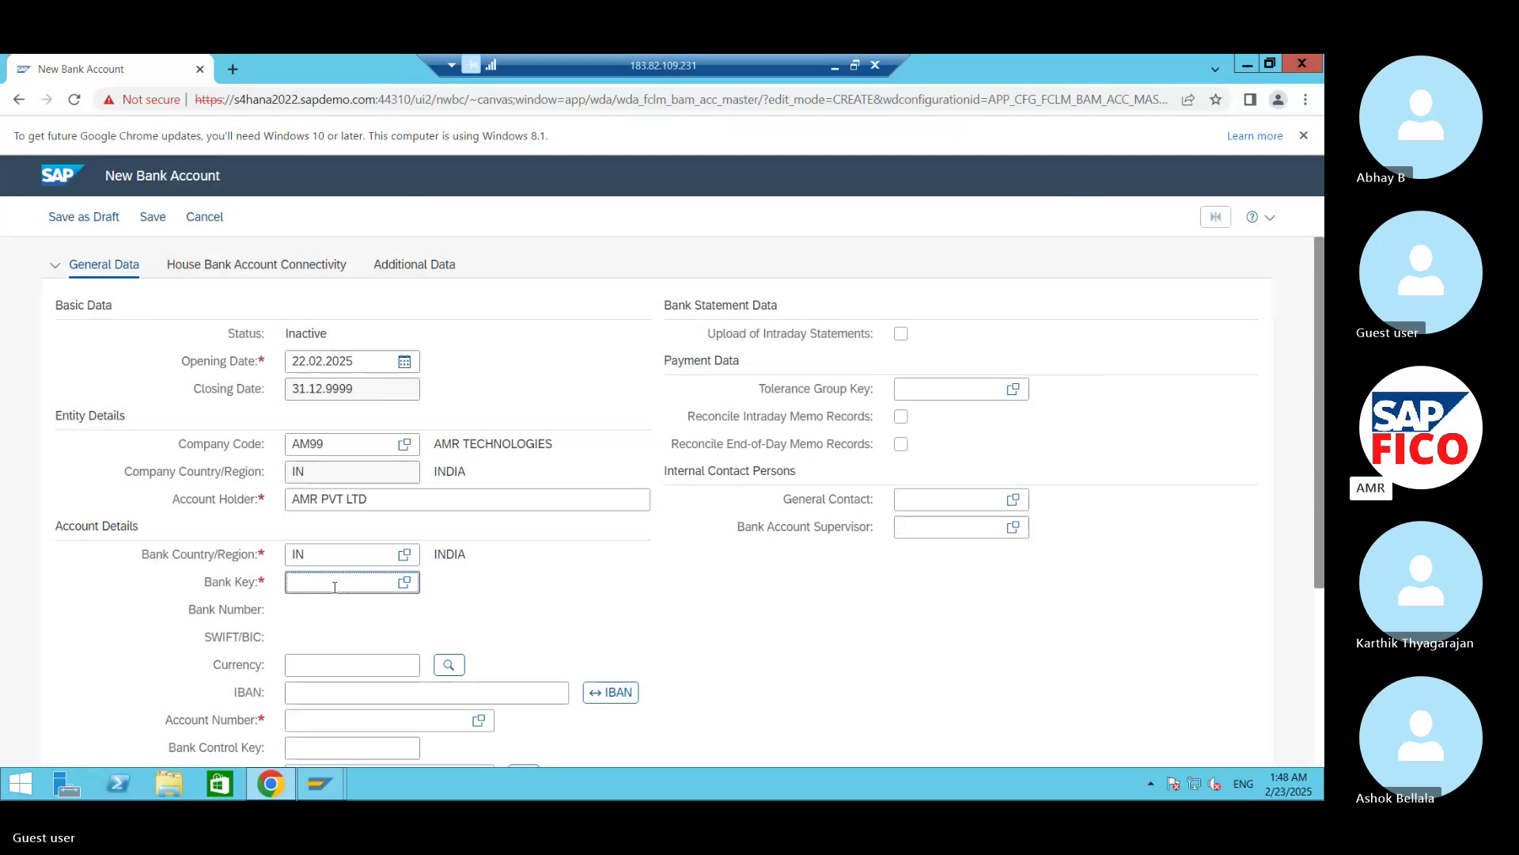
Step: Type bank key HD984861 directly into the field after dismissing the bank key list
left_click(405, 583)
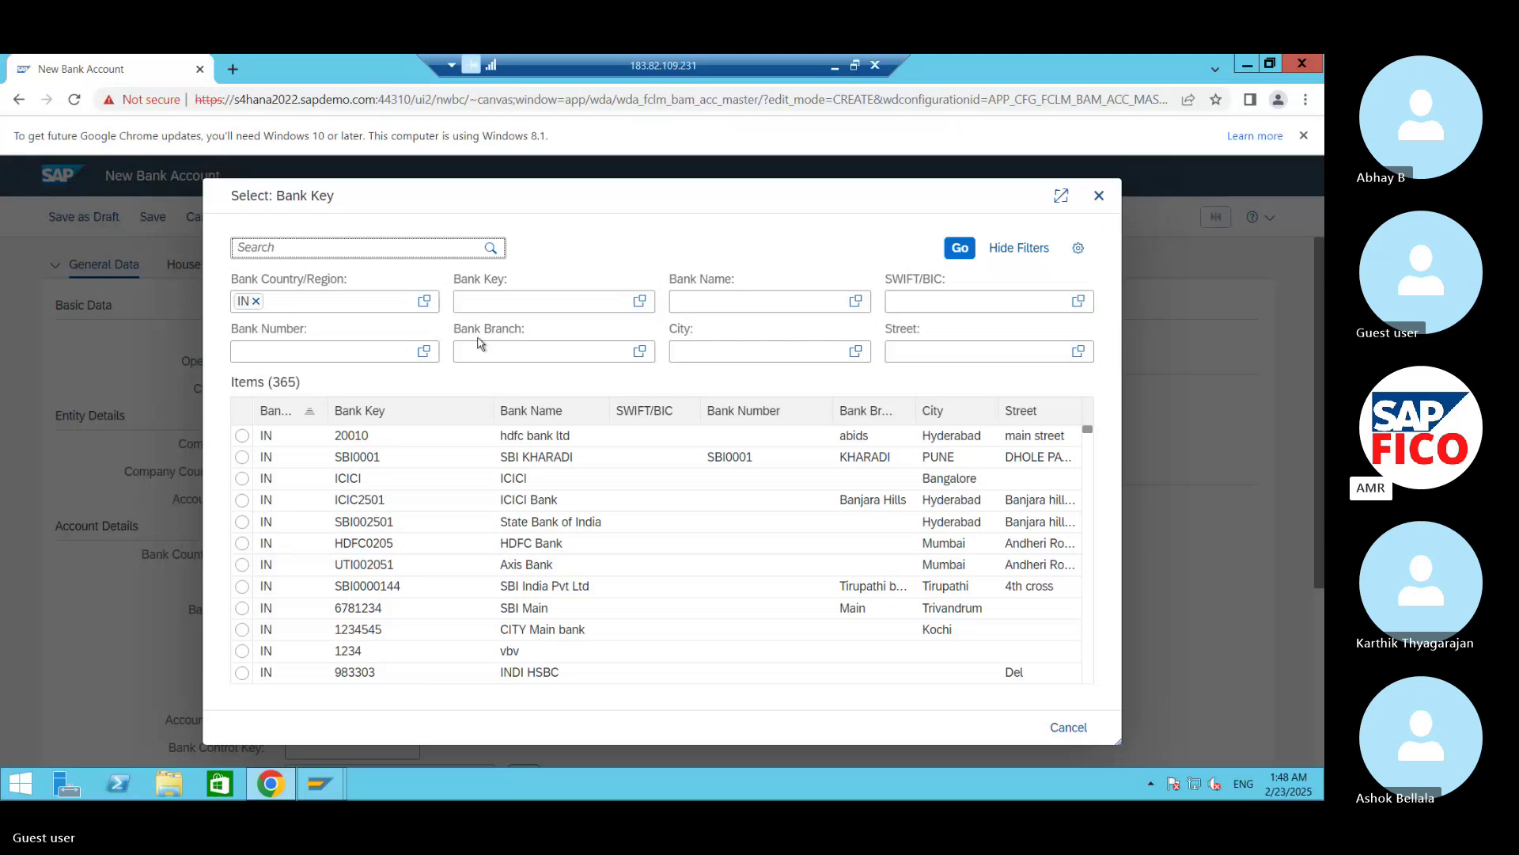
left_click(1099, 195)
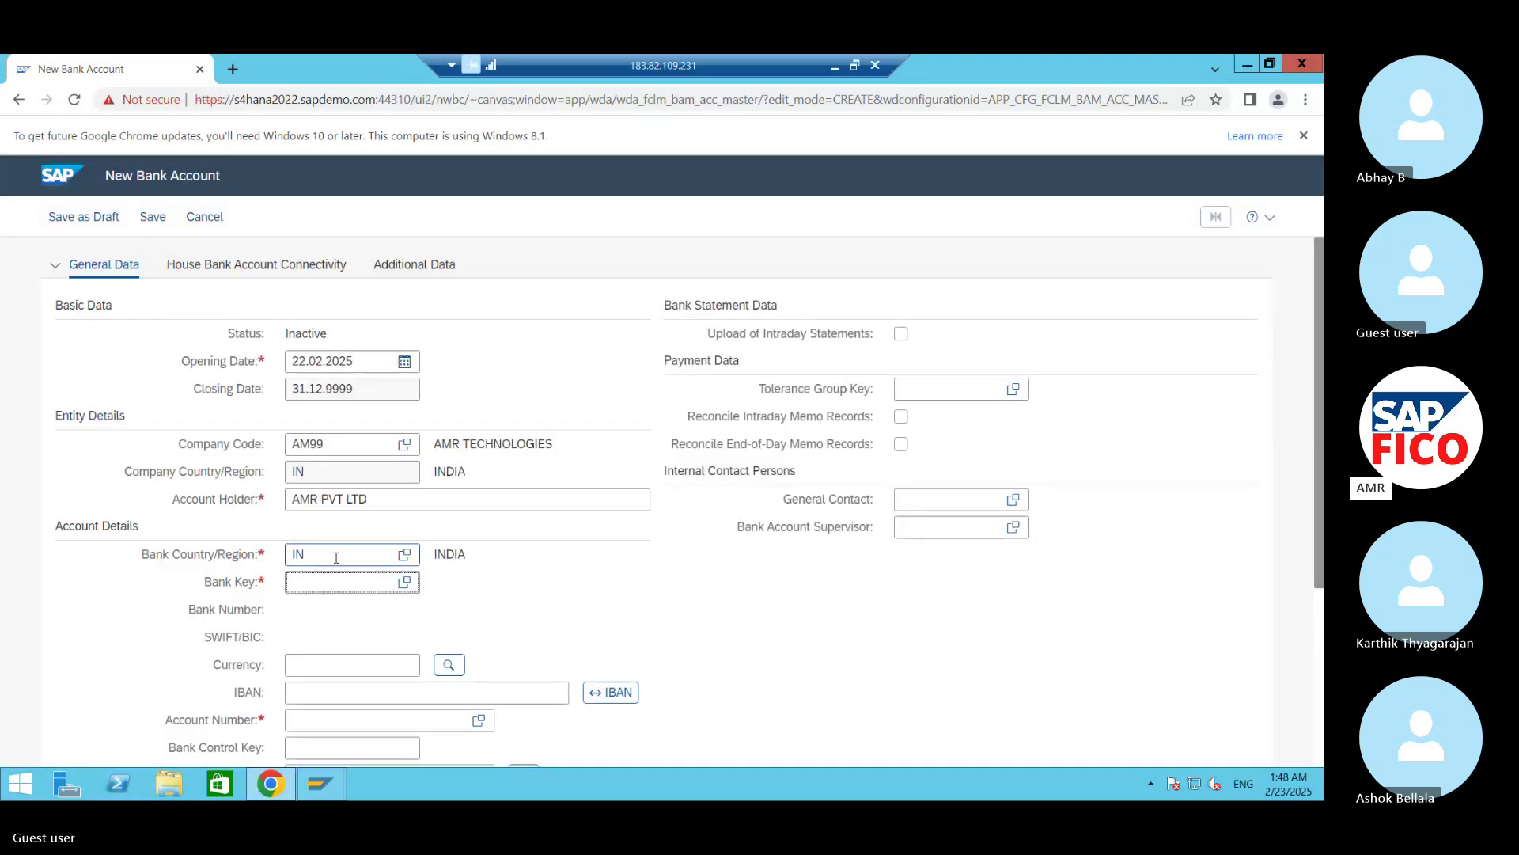
type("HD")
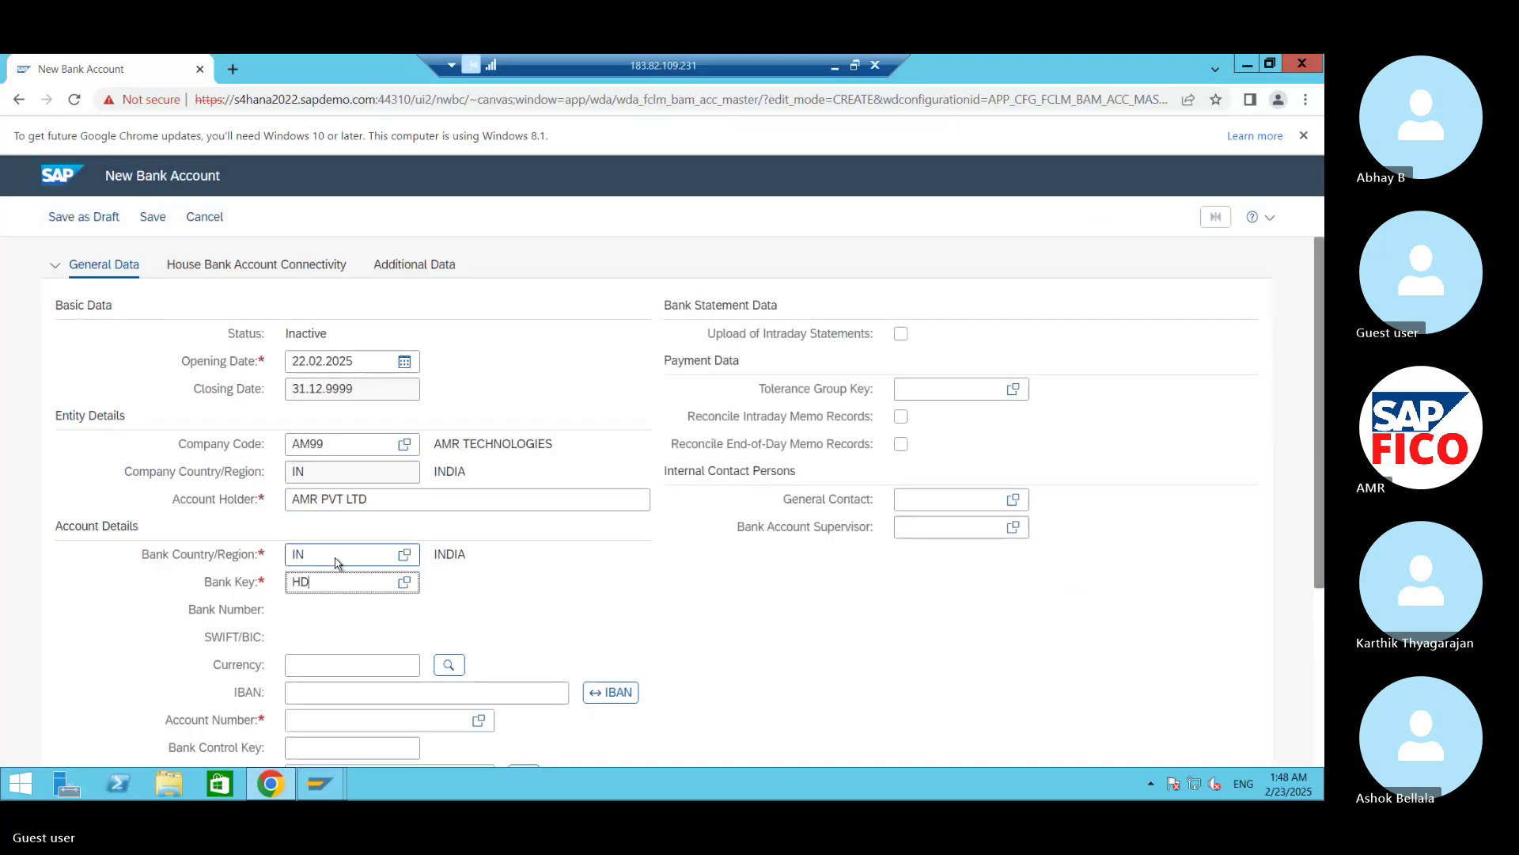
type("98")
key("BackSpace")
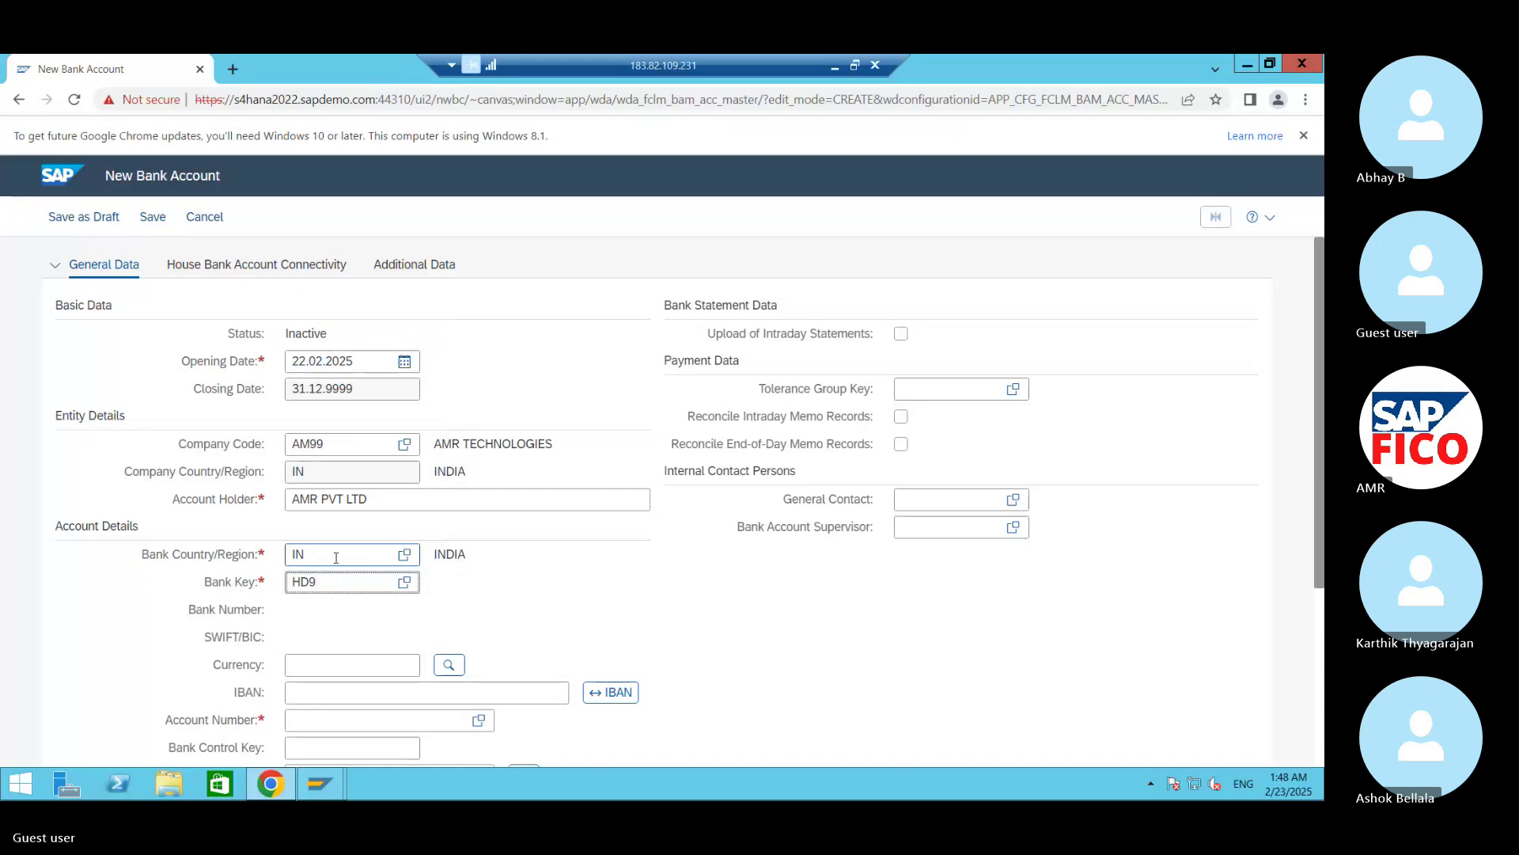
key("BackSpace")
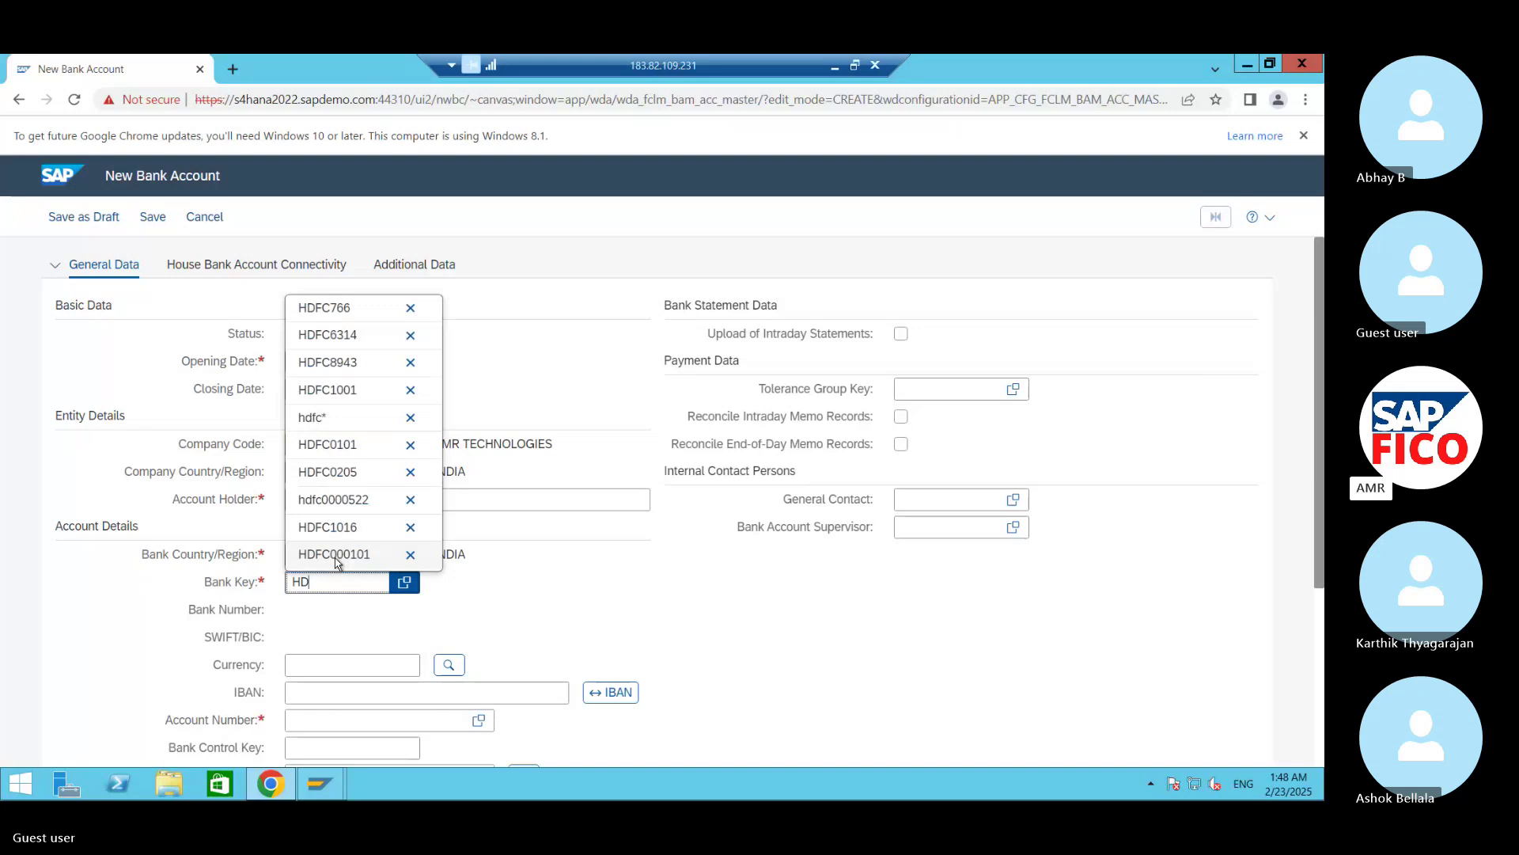
type("9848")
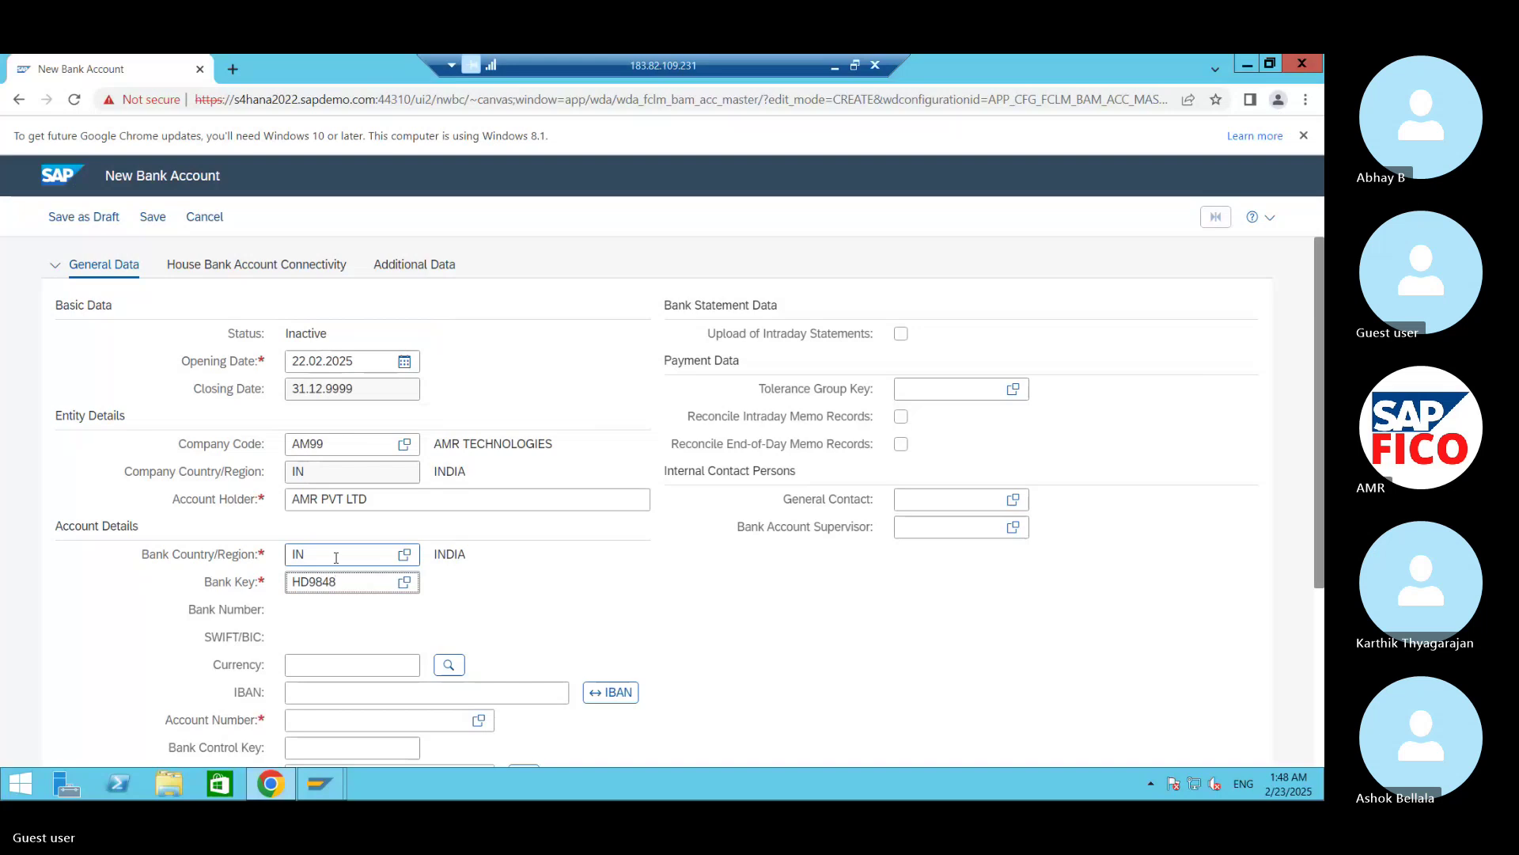
key("BackSpace")
key("BackSpace")
key("BackSpace")
type("84861")
double_click(364, 581)
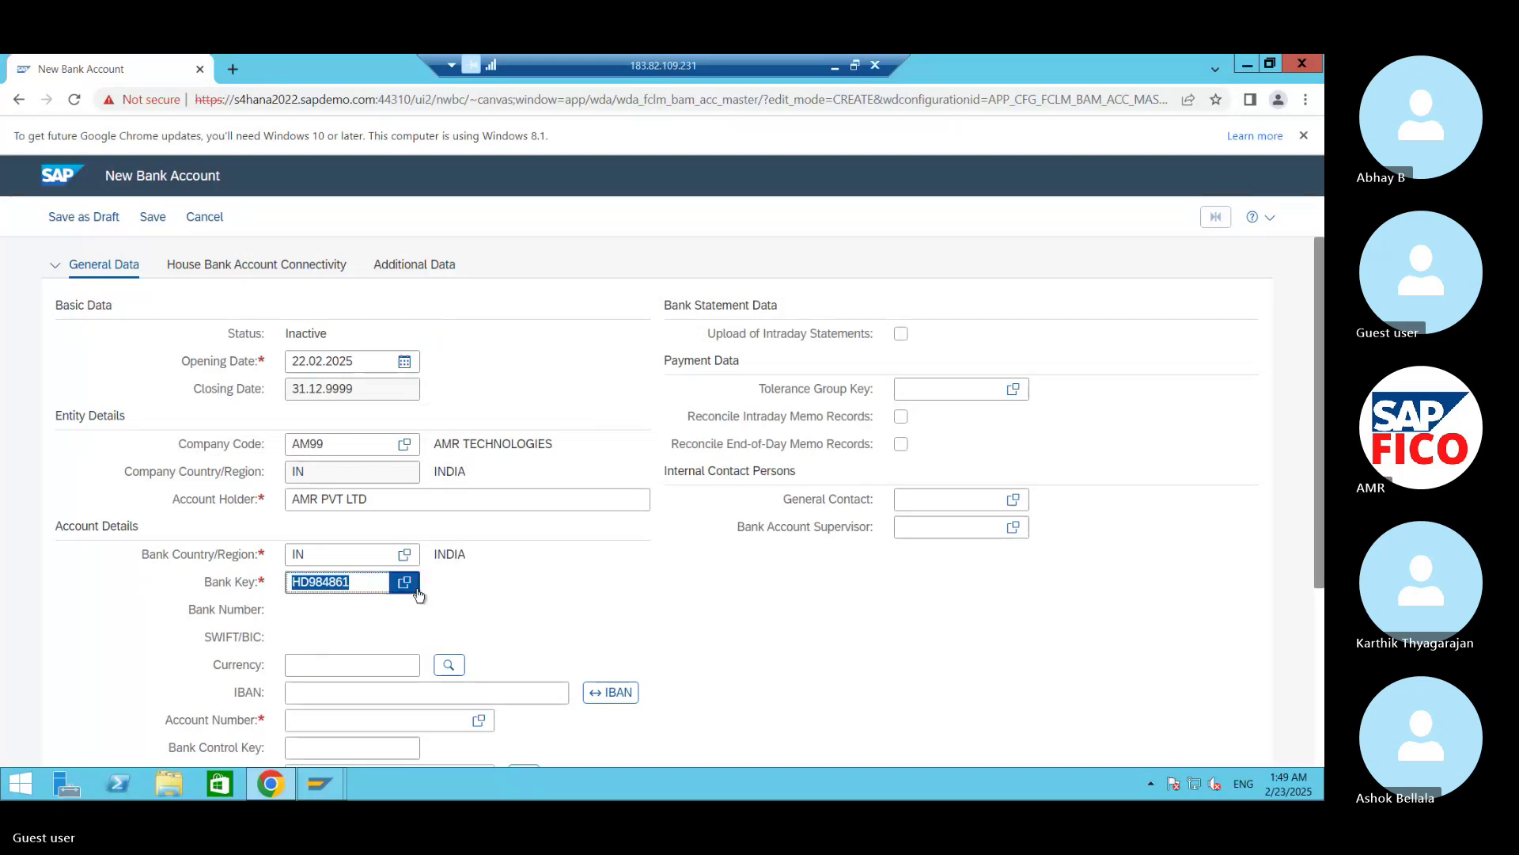
Step: Set the account currency to INR
left_click(336, 663)
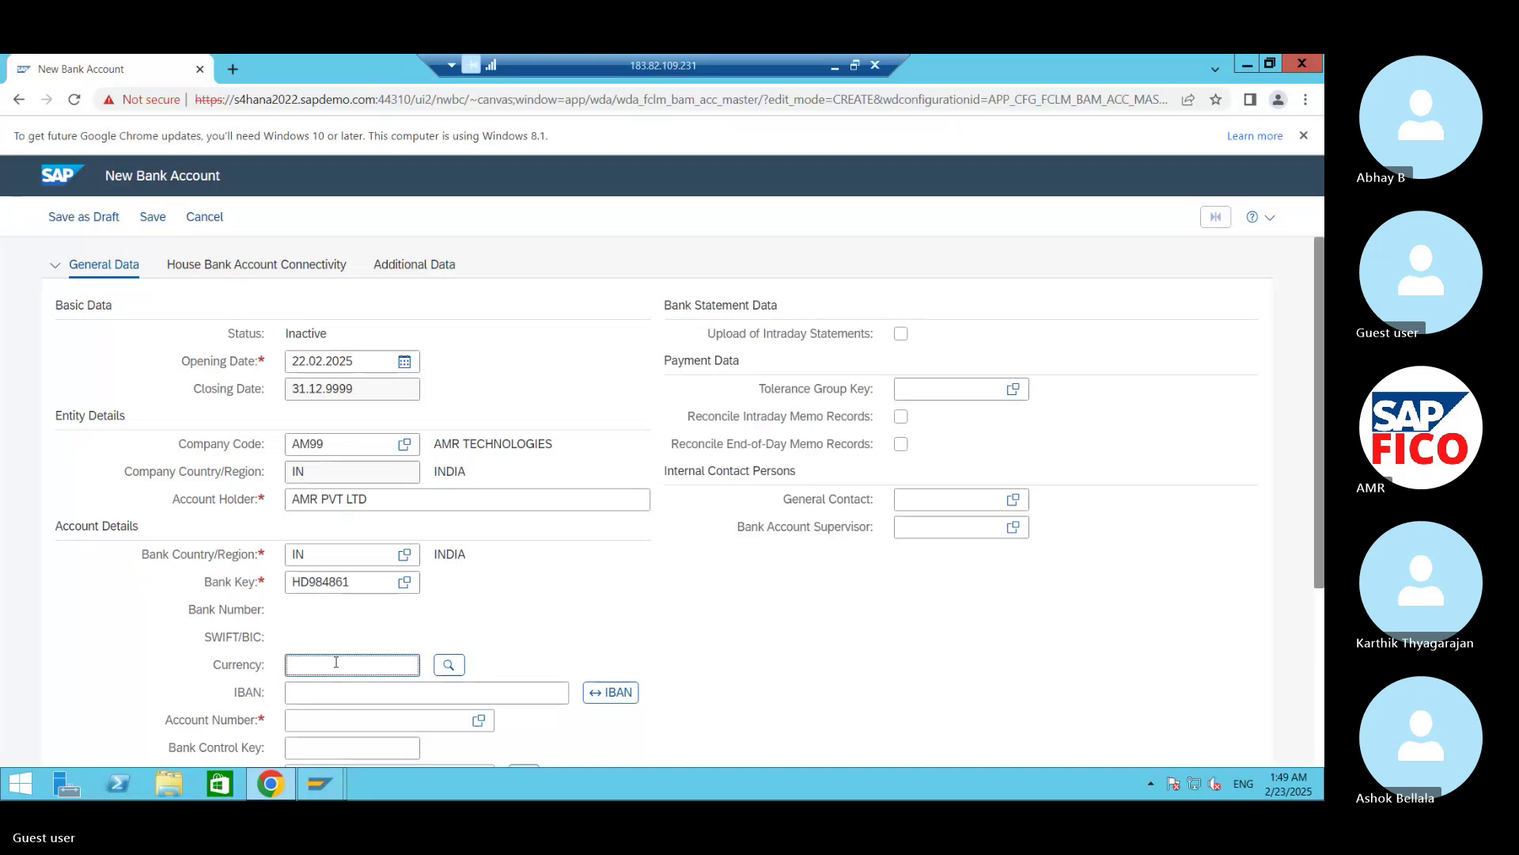
type("INR")
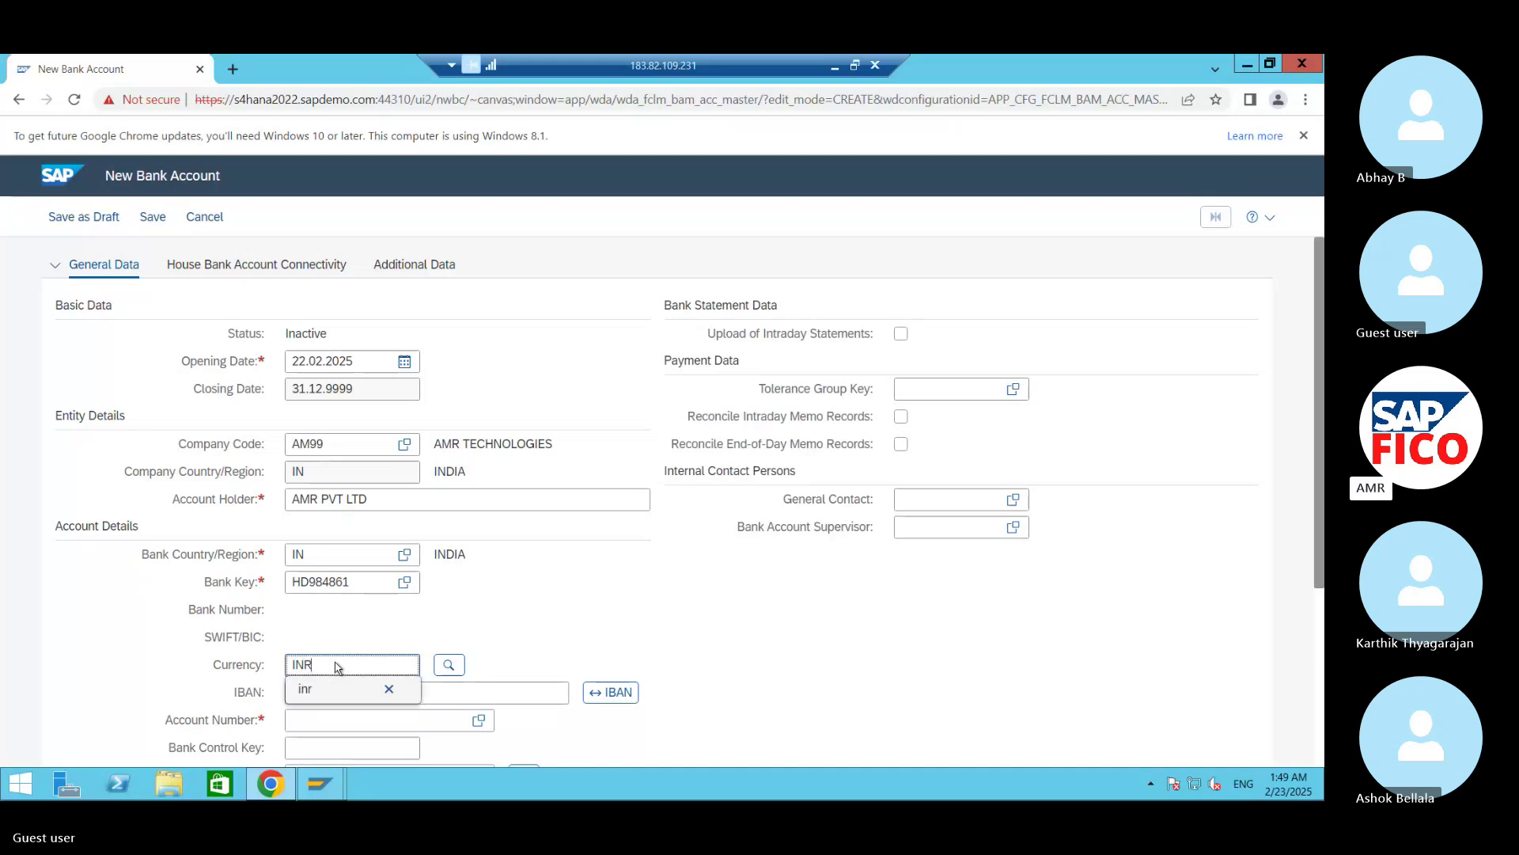
key("BackSpace")
key("BackSpace")
key("BackSpace")
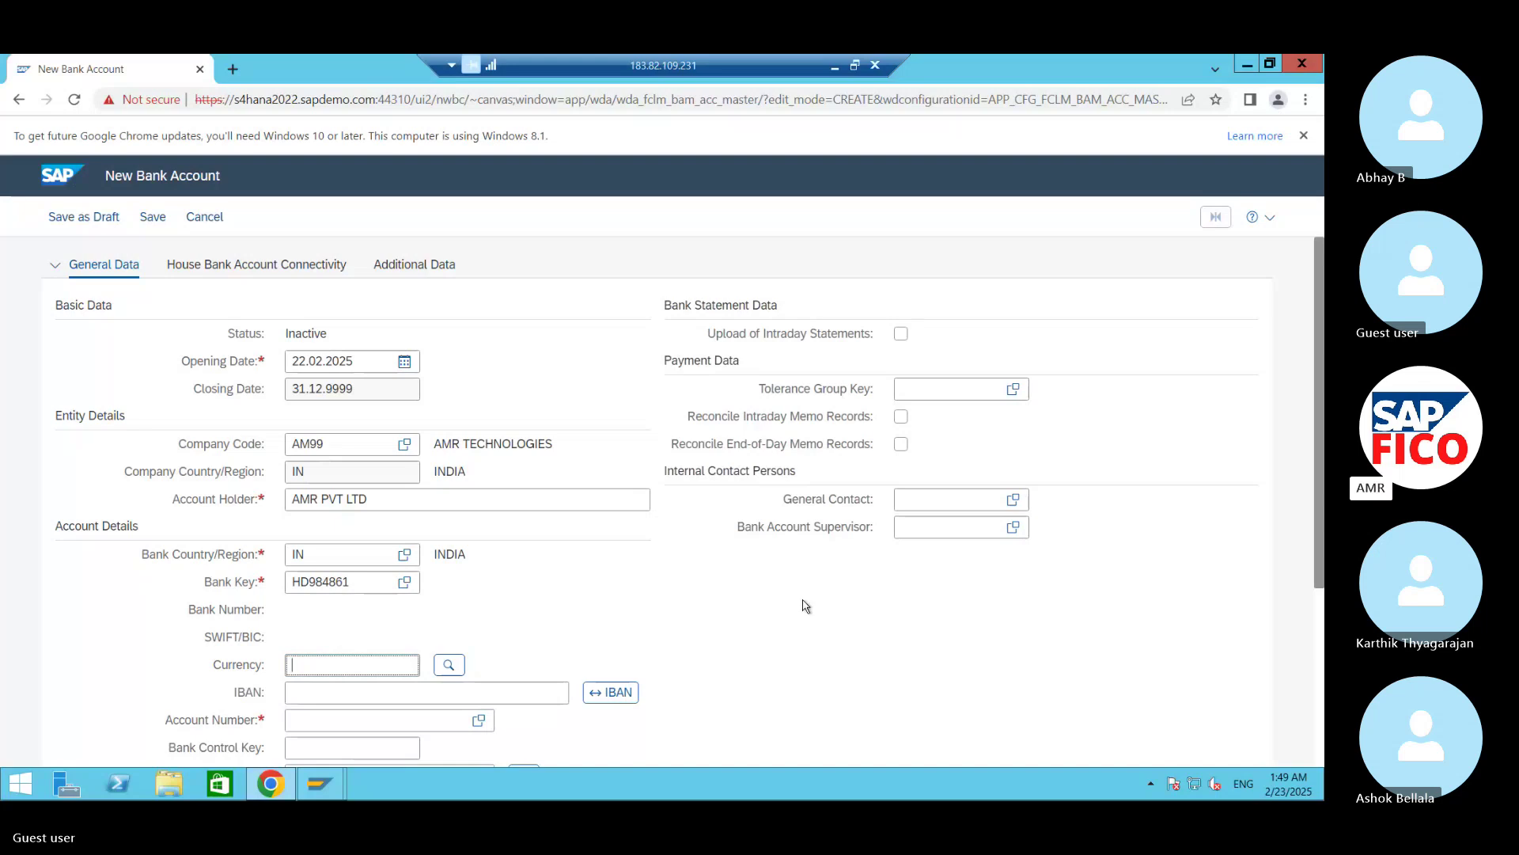
left_click_drag(1321, 565, 1323, 713)
left_click(387, 499)
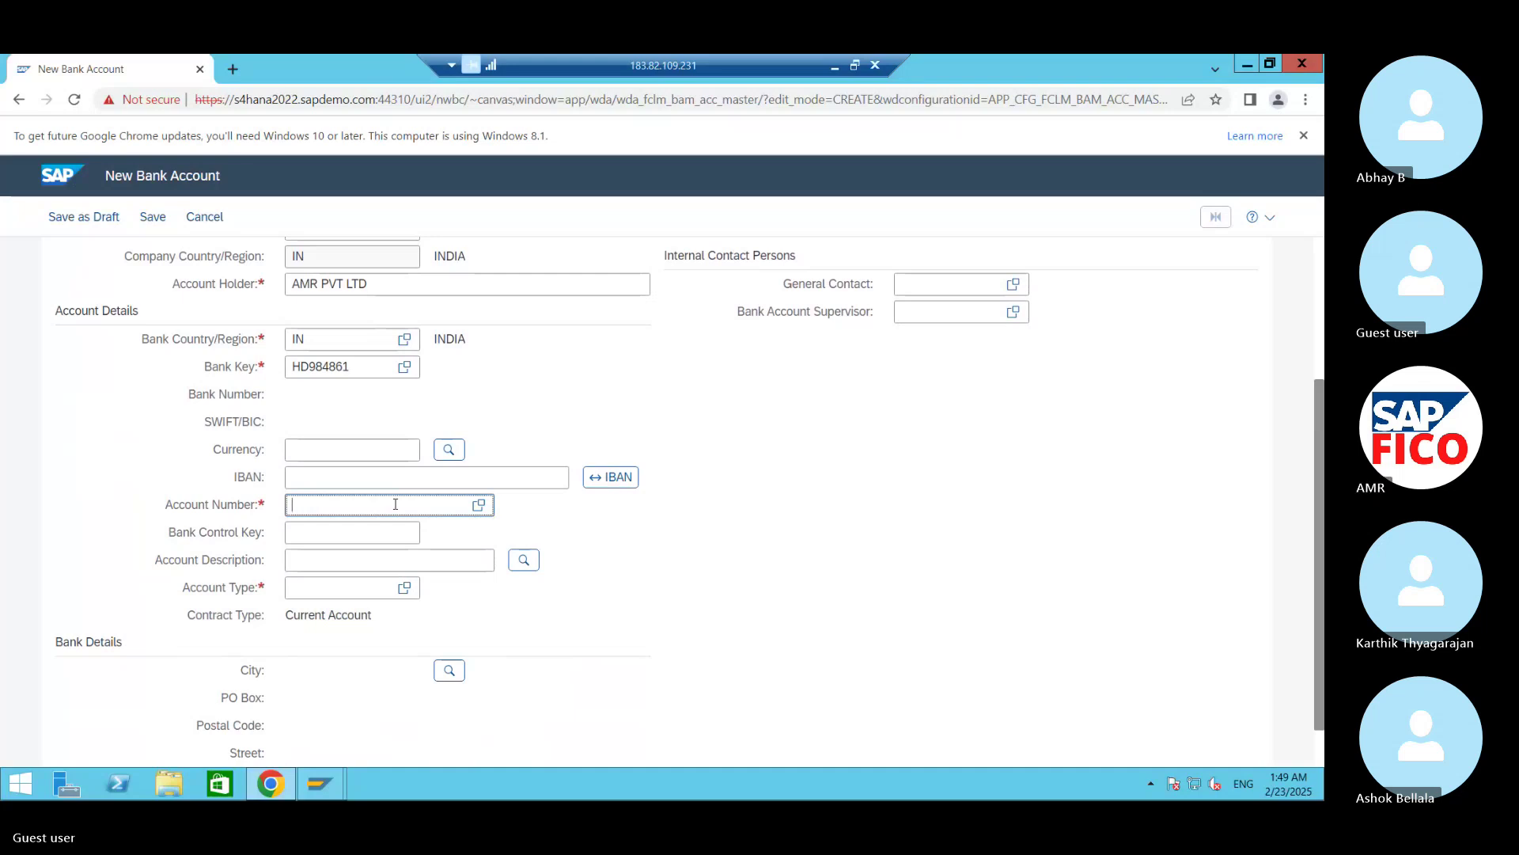
left_click(388, 441)
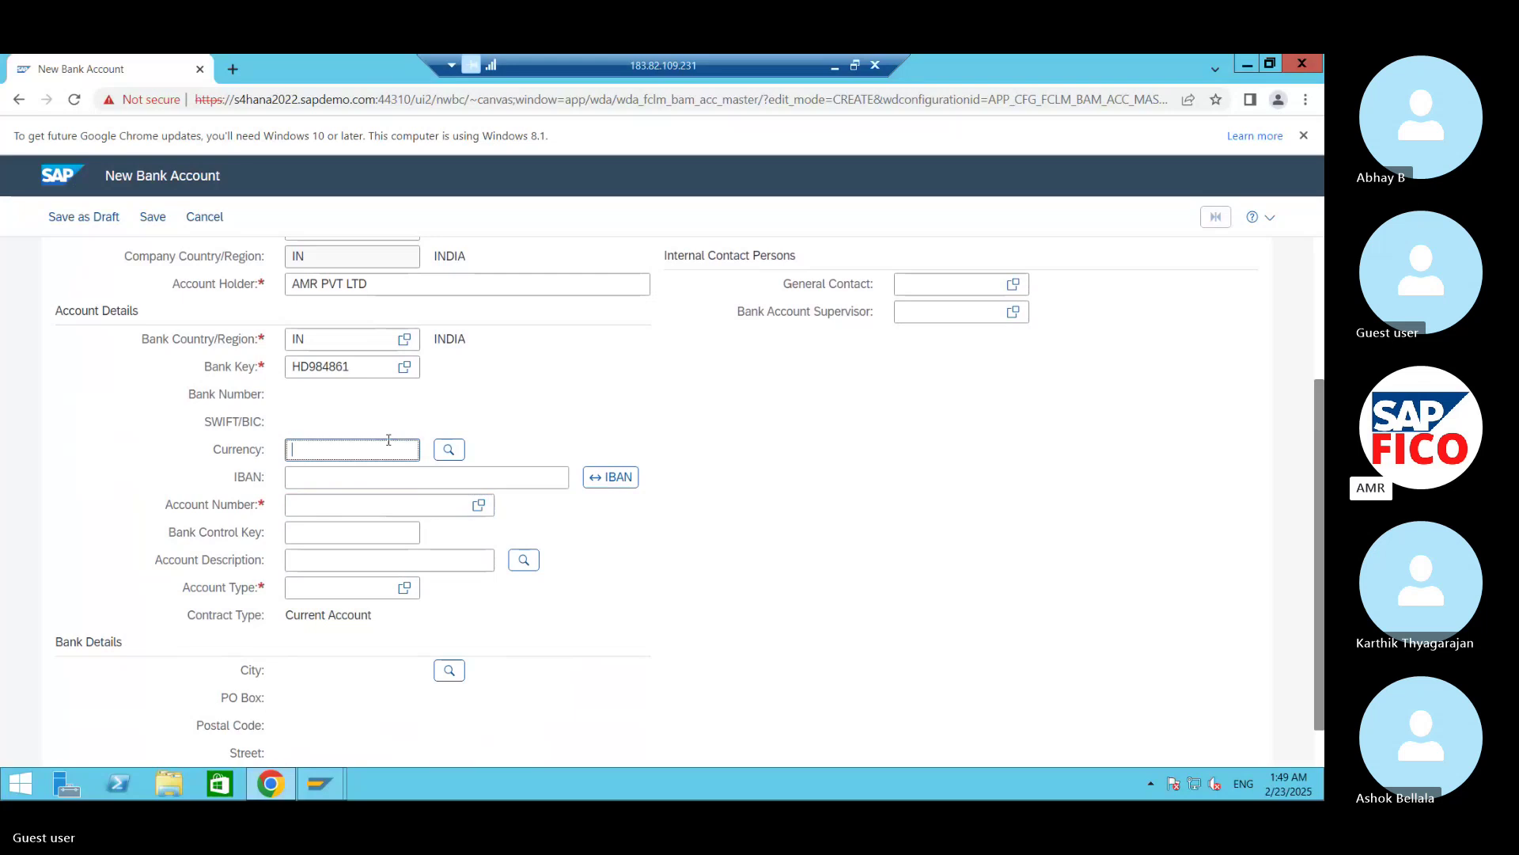
type("INR")
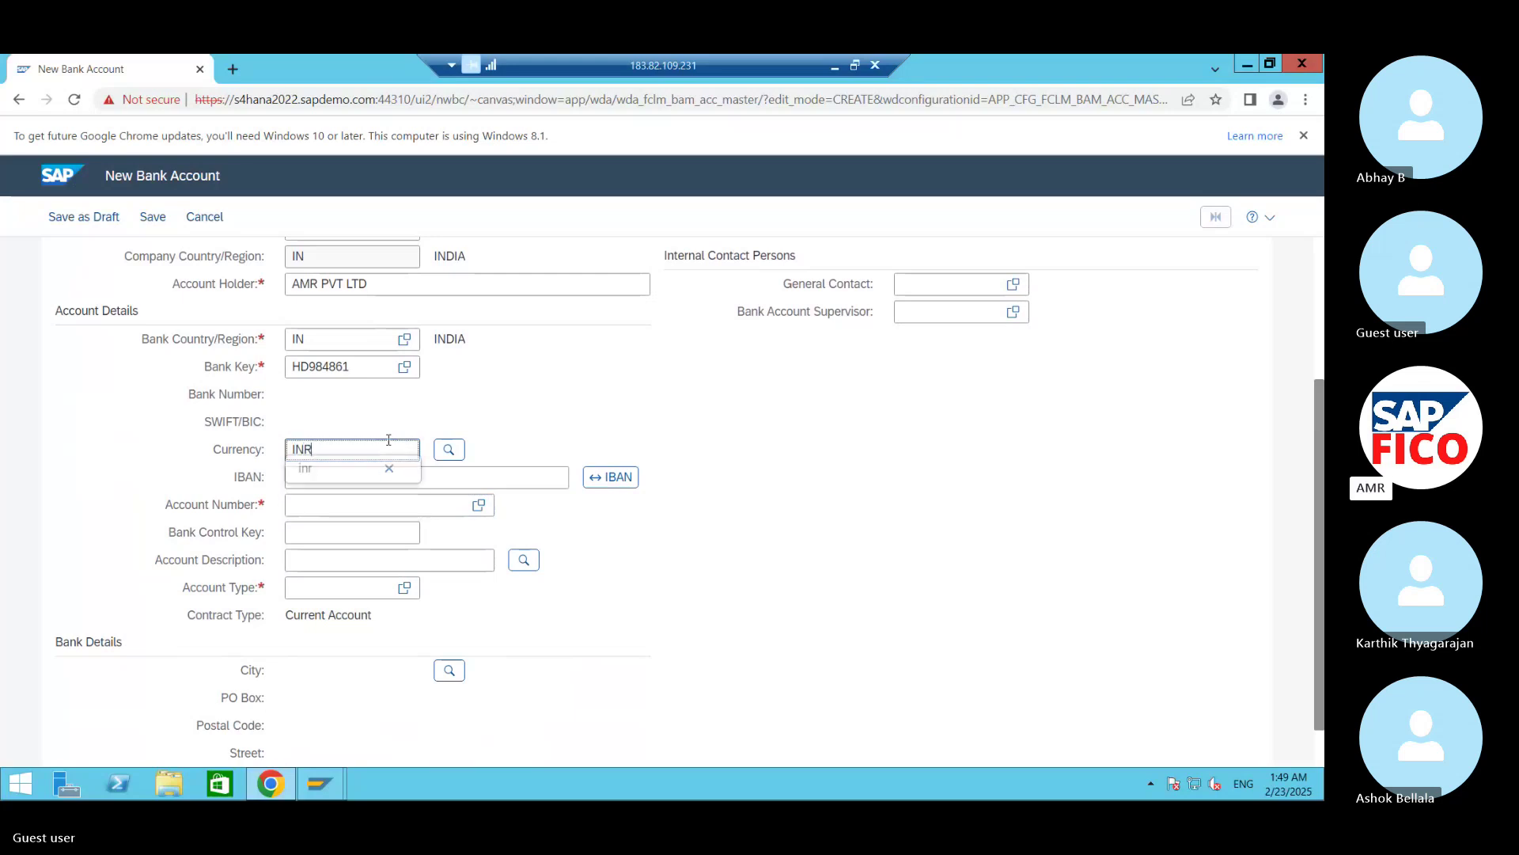
Step: Enter the bank account number
left_click(422, 504)
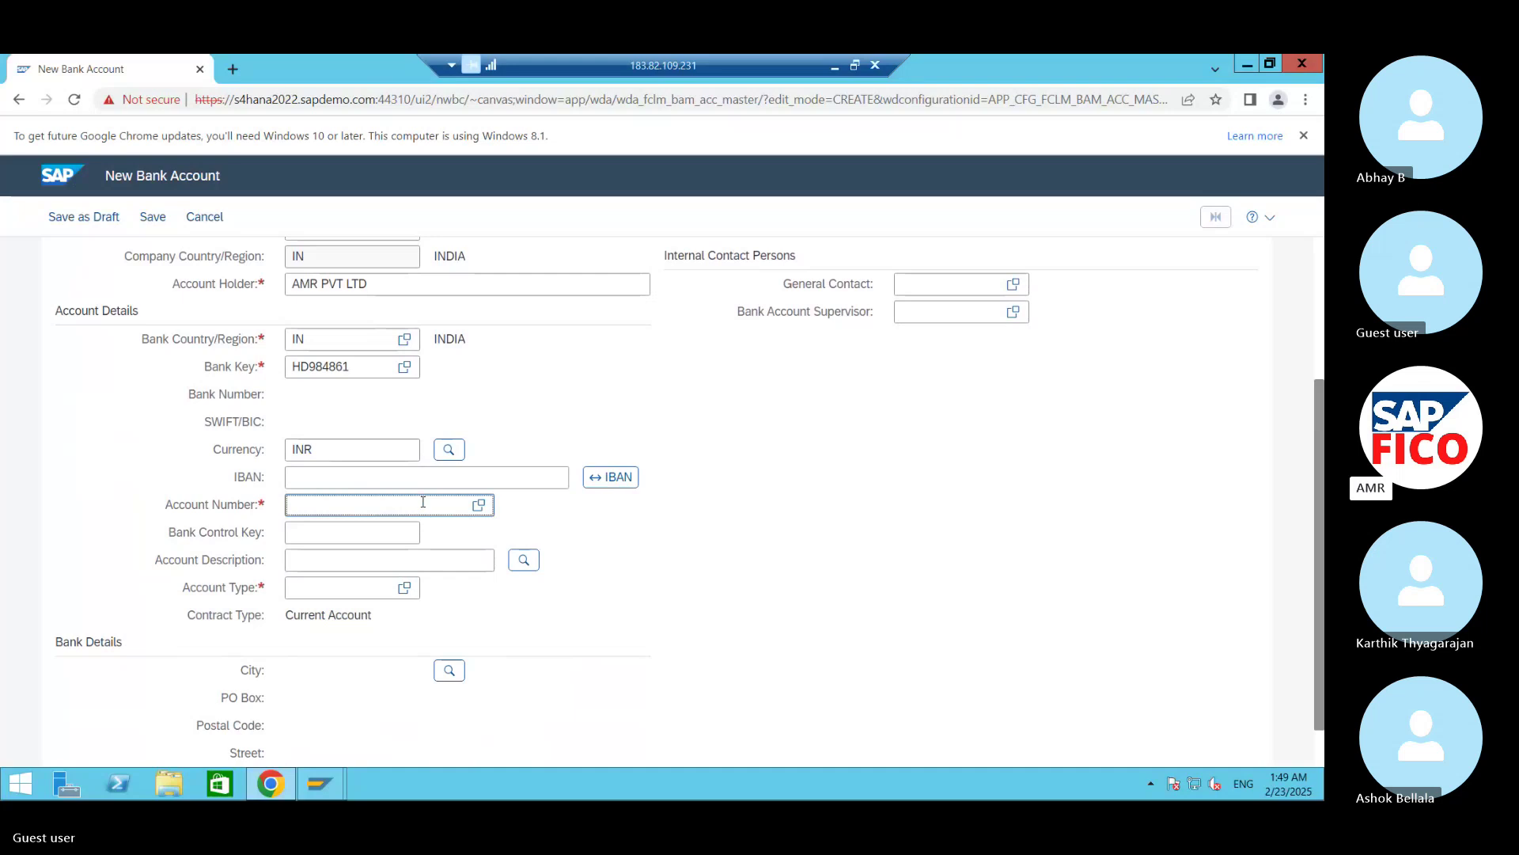
type("98488")
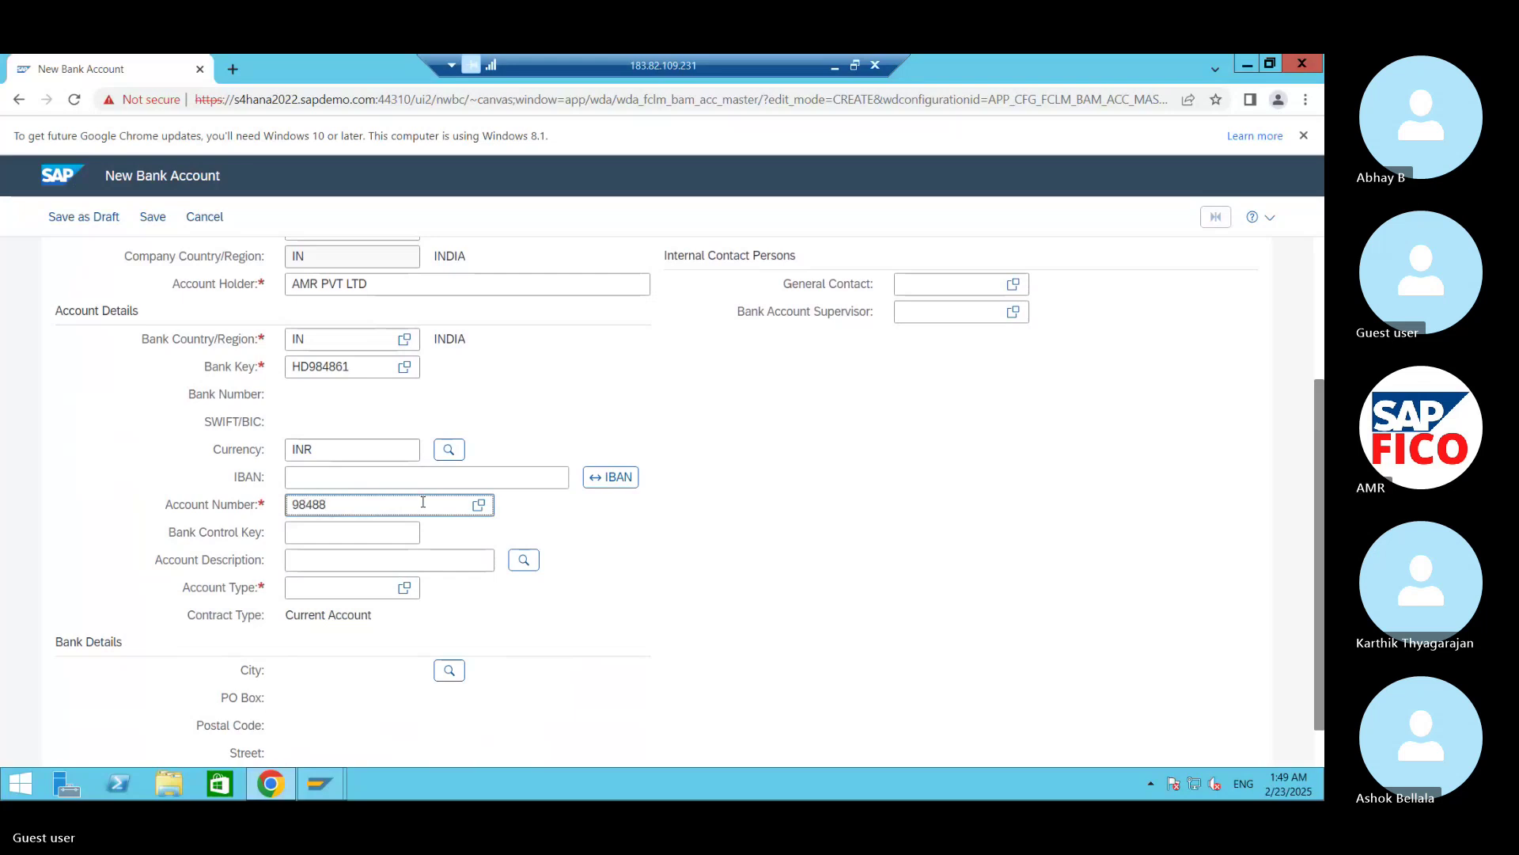
type("245")
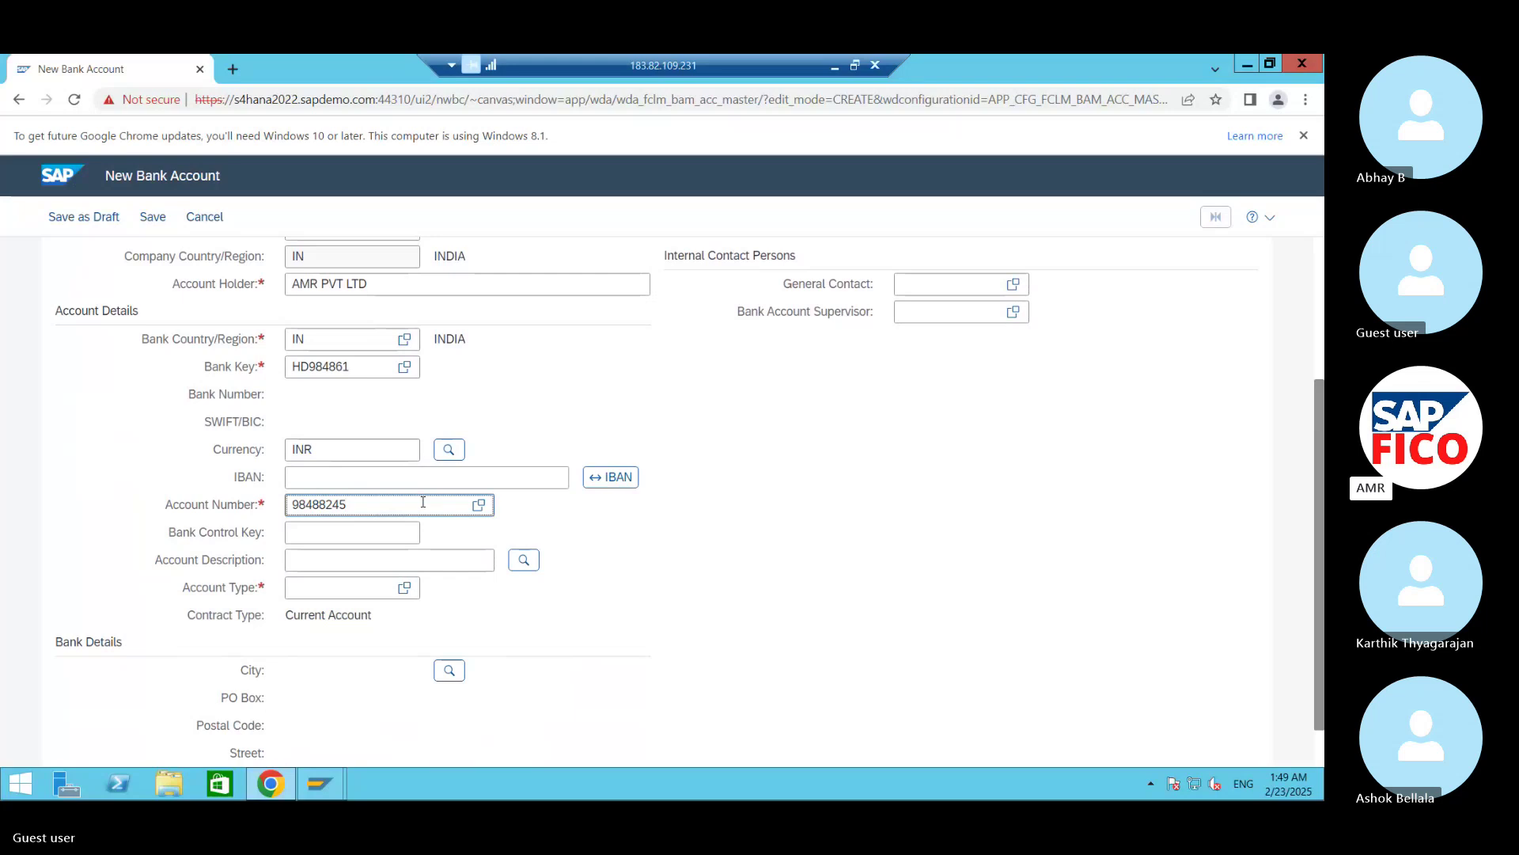
type("2525")
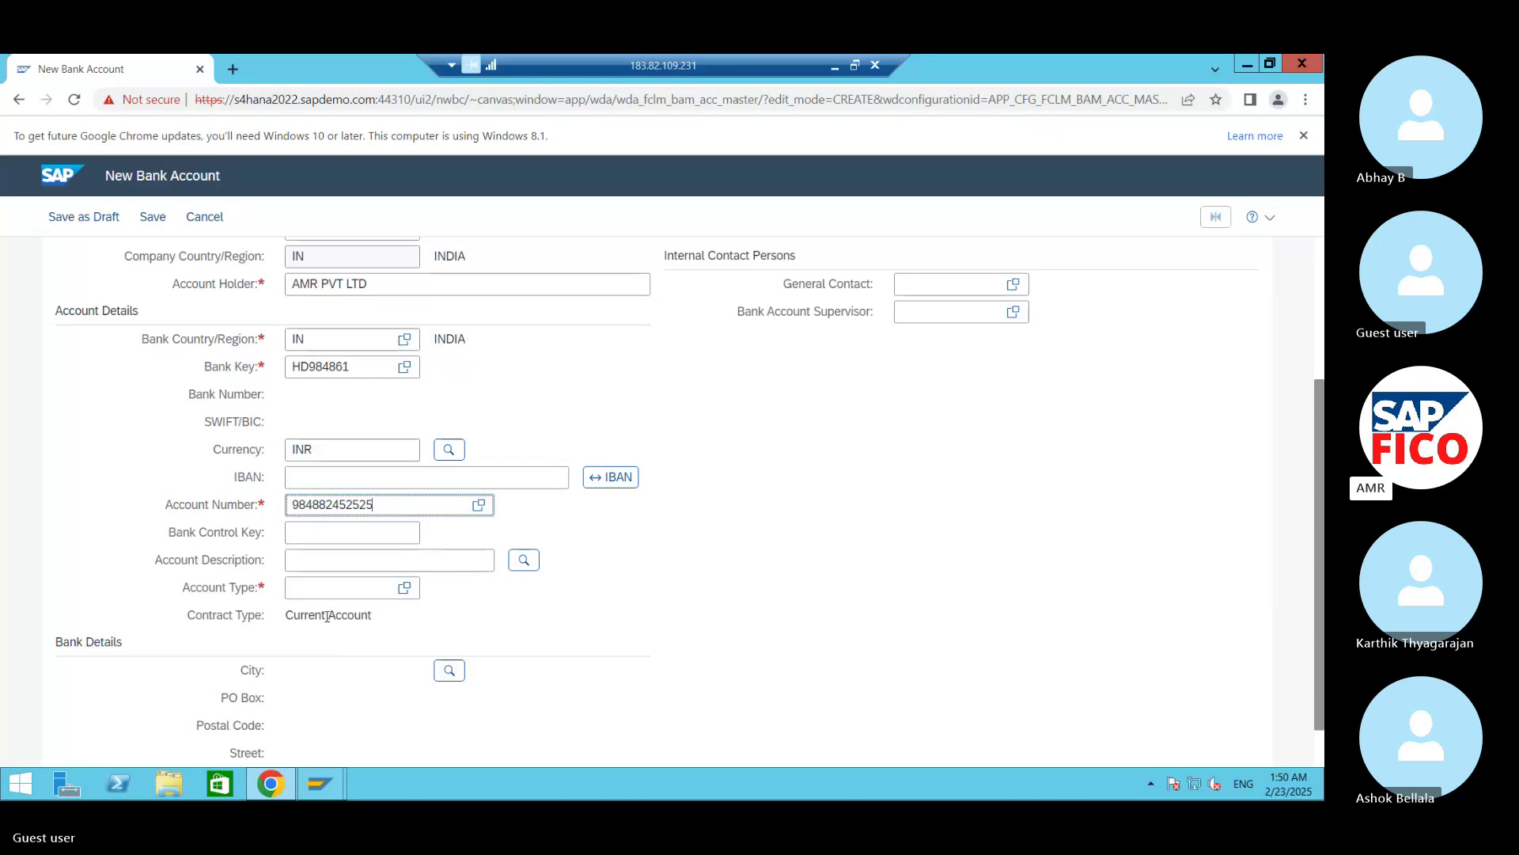
Step: Enter CURRENT ACCOUNT as the account description
left_click(319, 560)
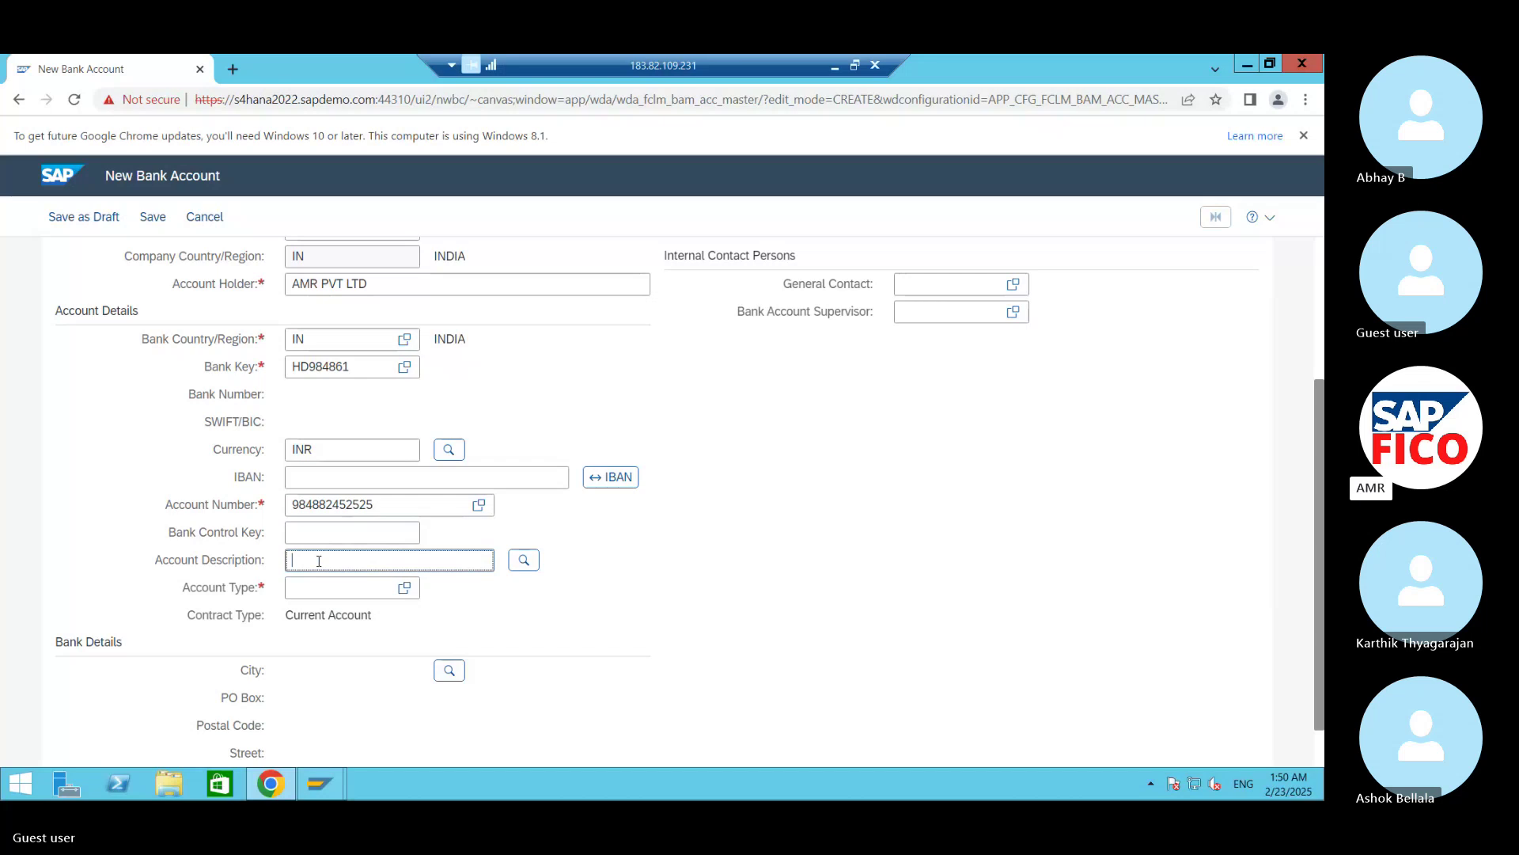
type("CURRENT ACC")
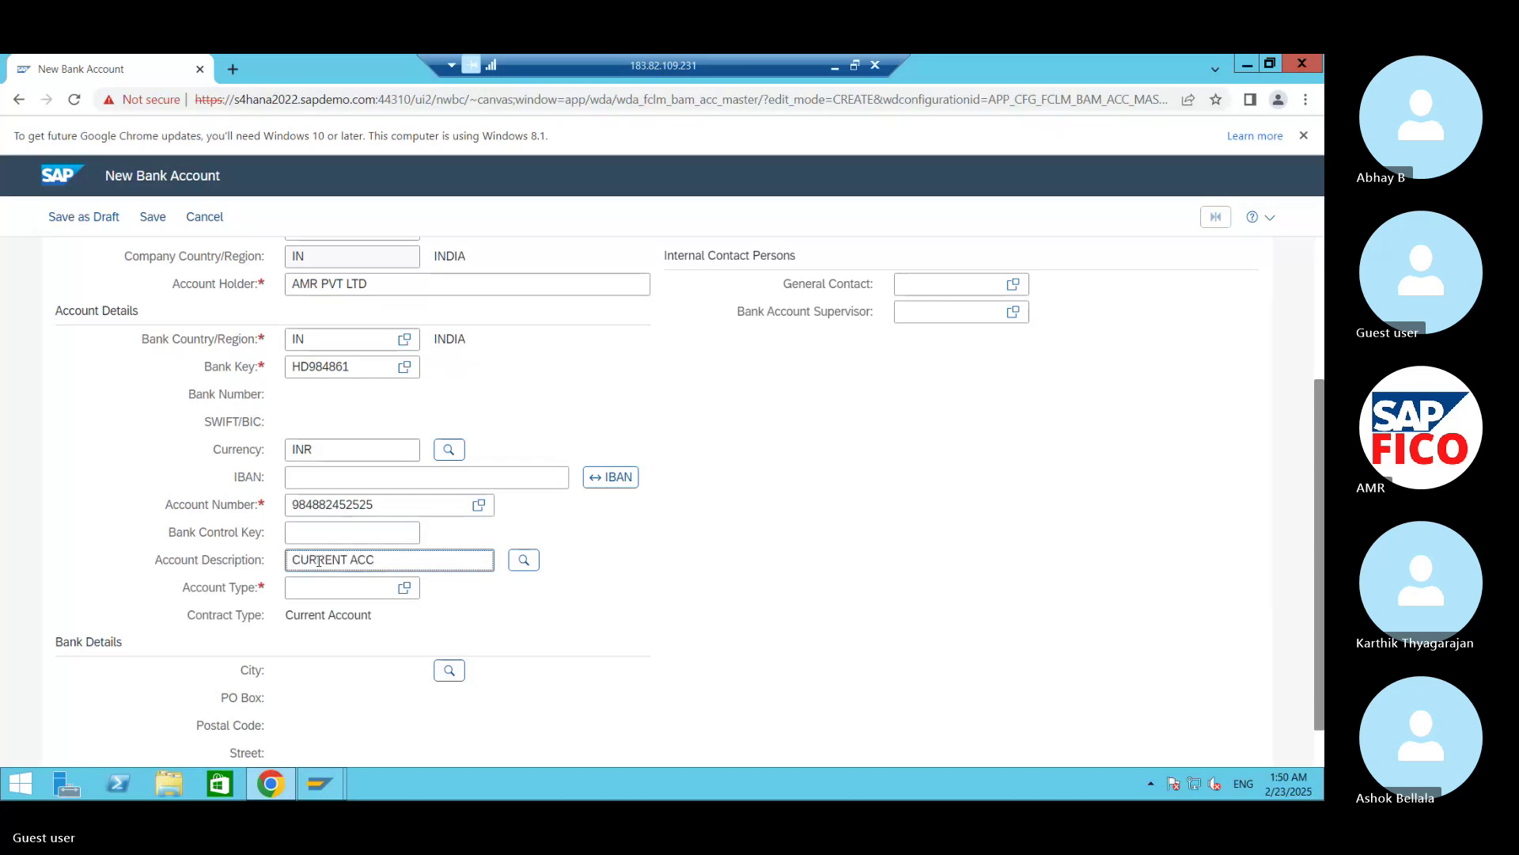
key("BackSpace")
type("OUNT")
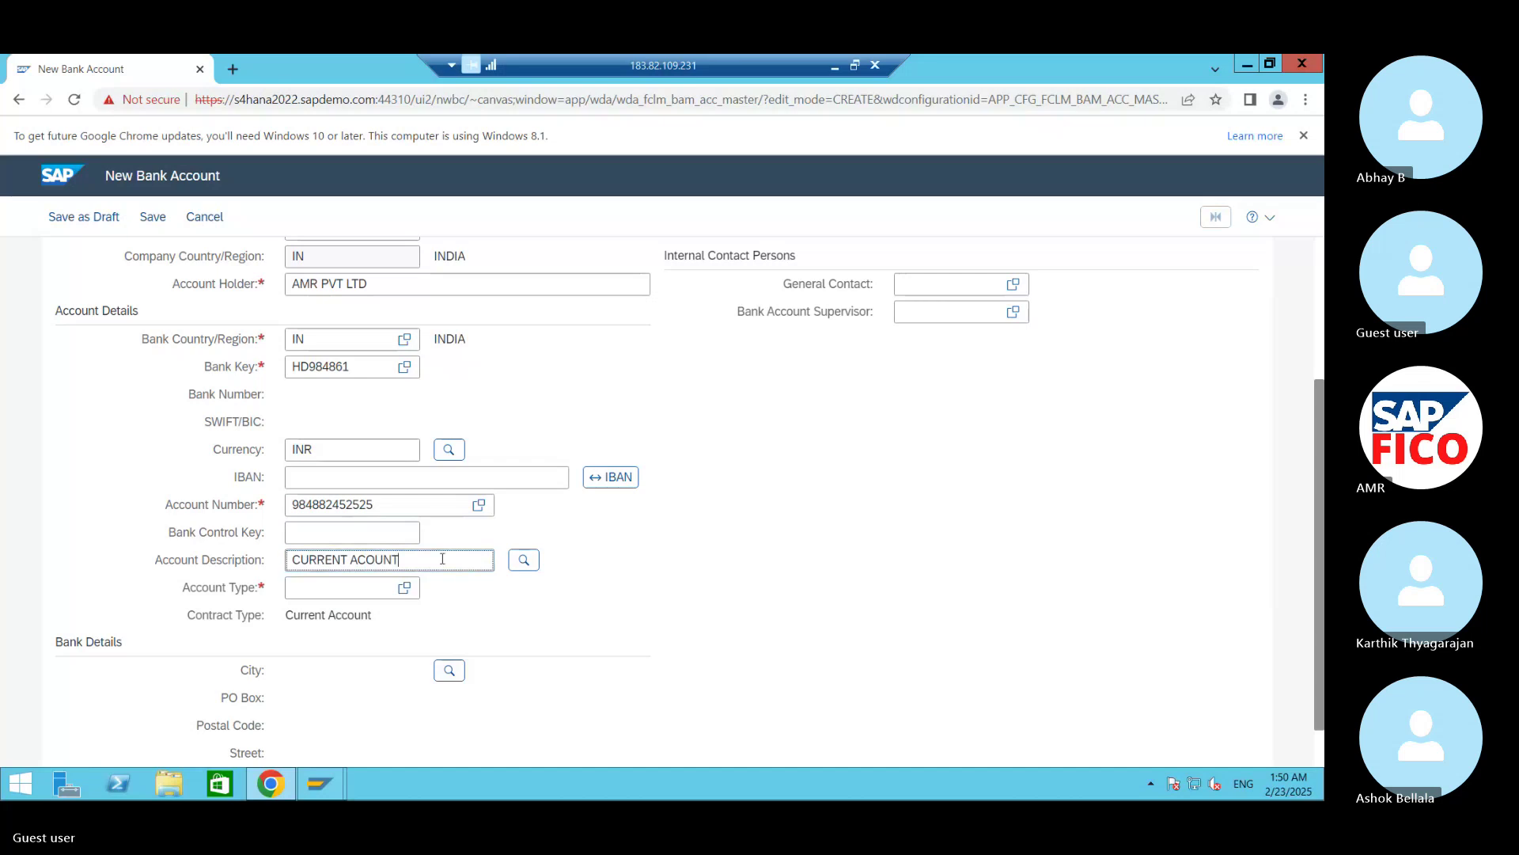
left_click(363, 559)
type("C")
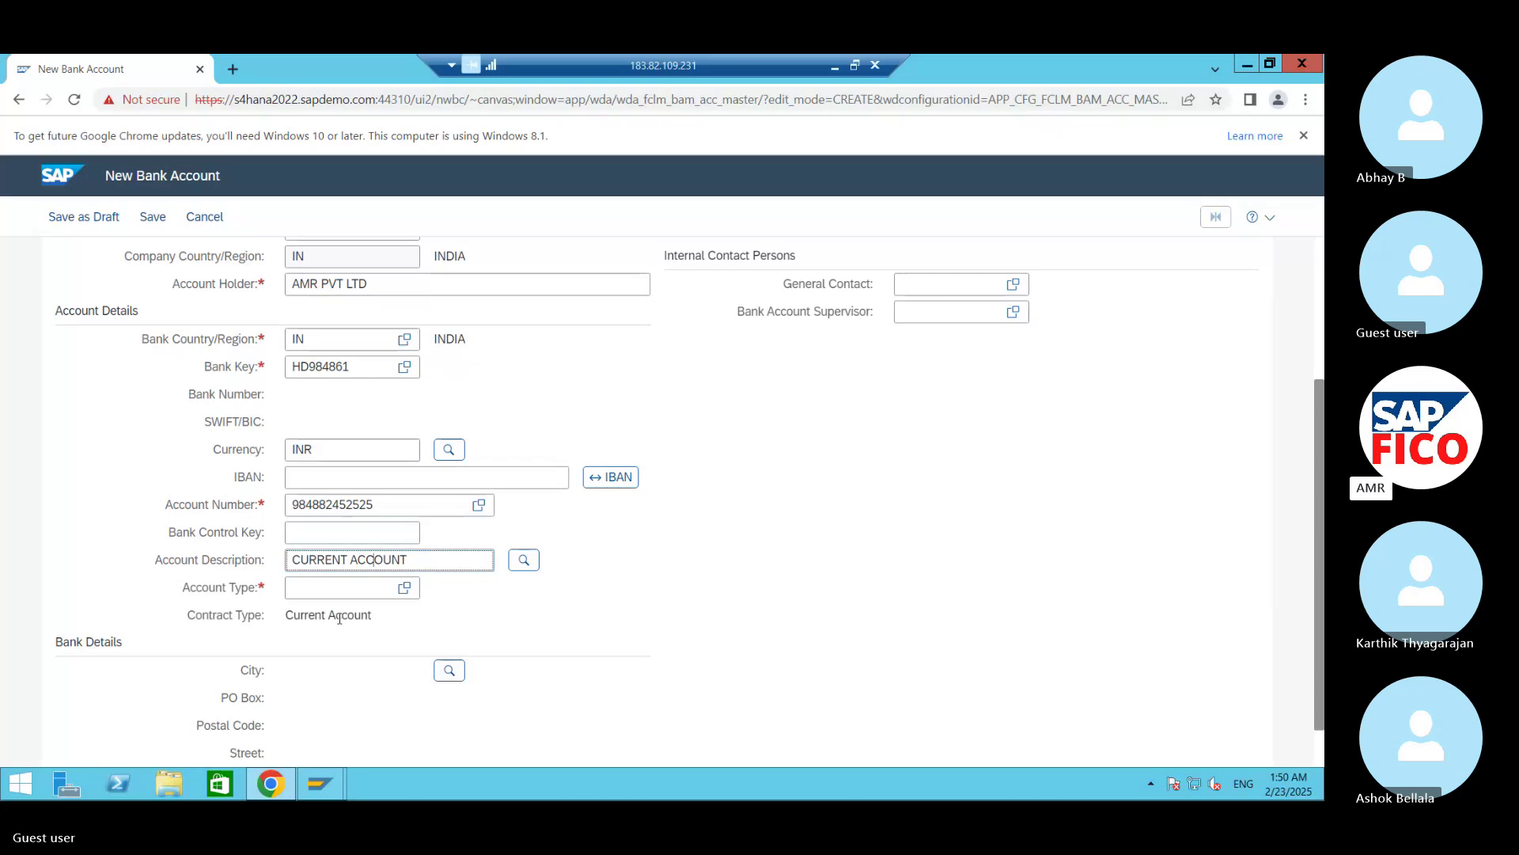
Step: Choose account type 01 Current Account so bank key HD984861 resolves to HDFC BANK
left_click(405, 590)
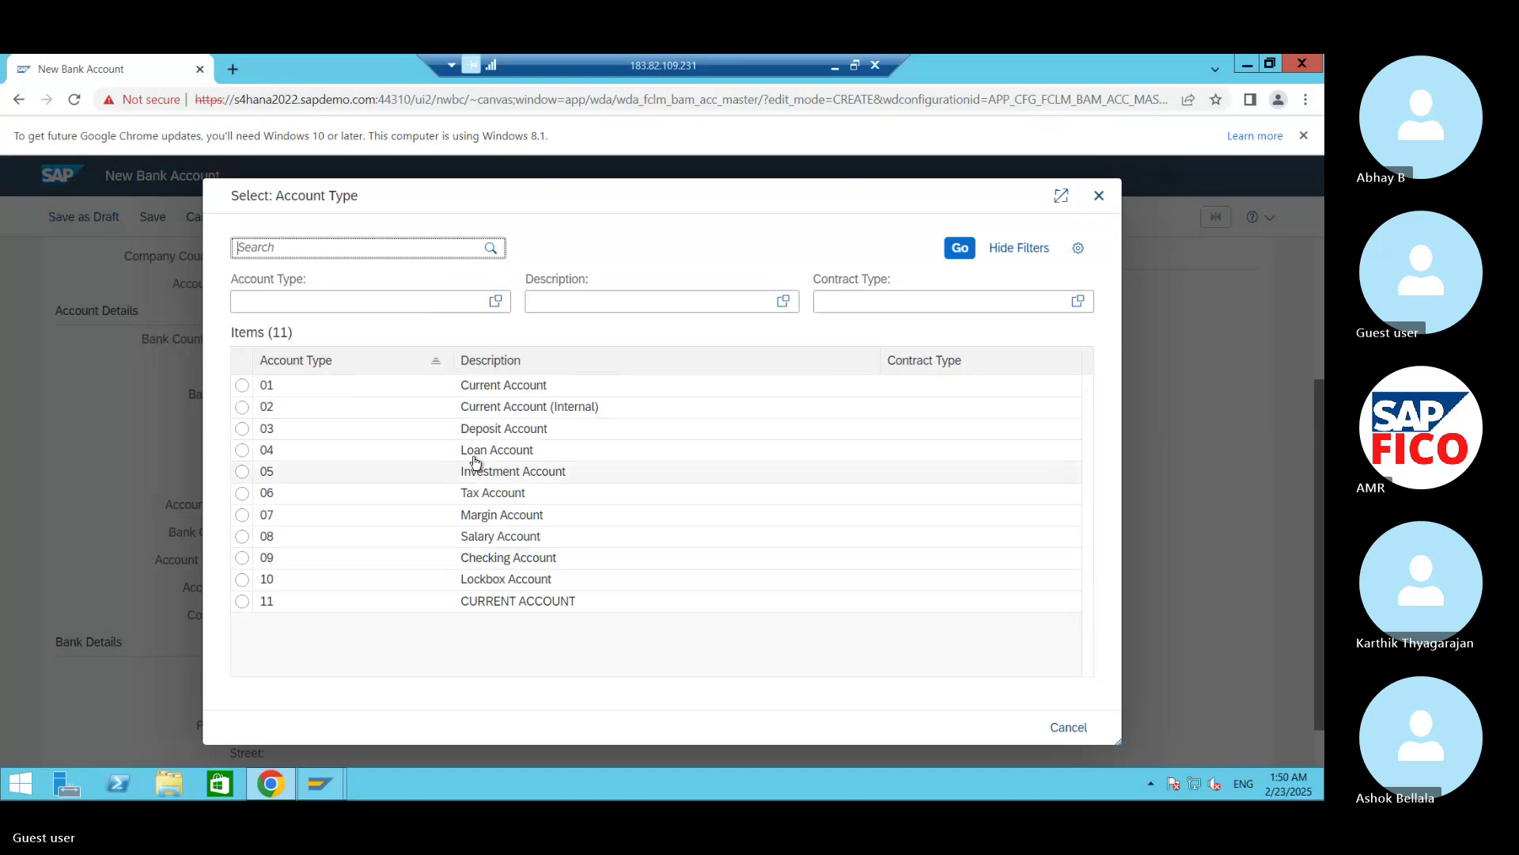
left_click(242, 388)
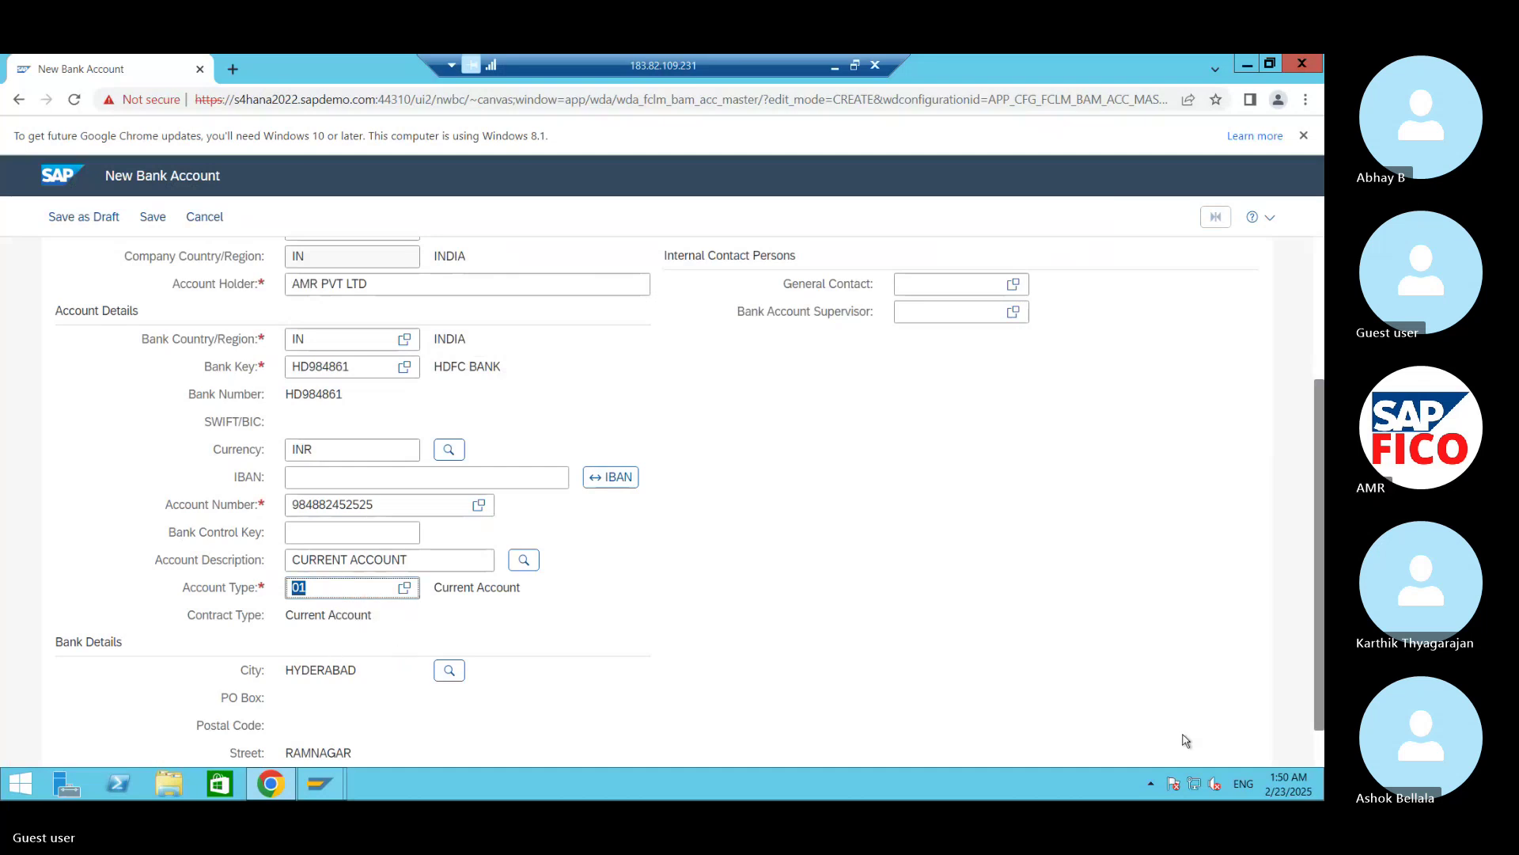
left_click_drag(1317, 697, 1268, 502)
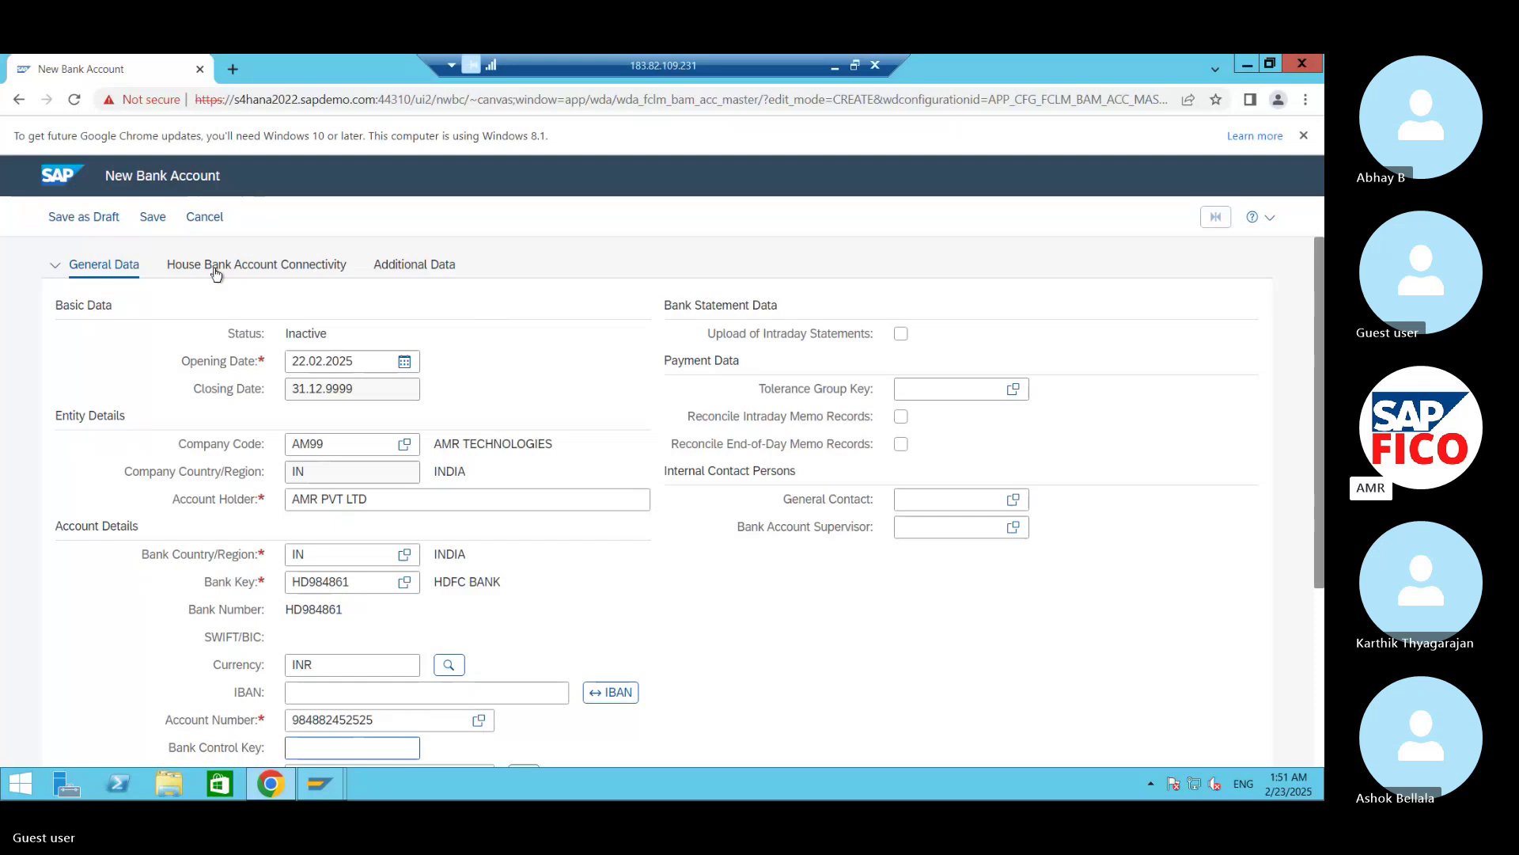
Step: Add a house bank connection to AMHB for AM99 and open the G/L account search
left_click(310, 269)
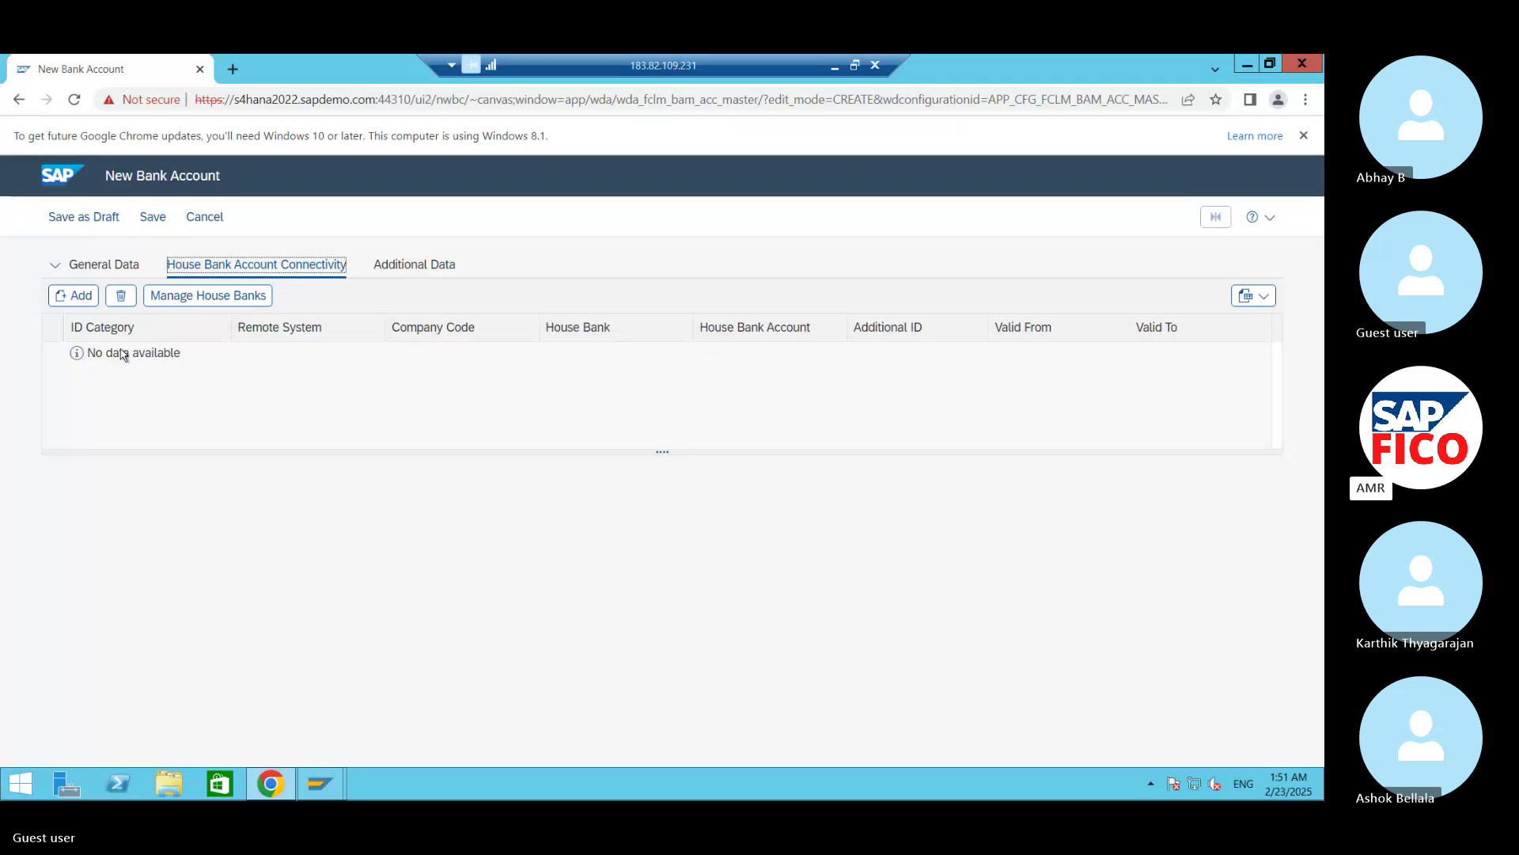
left_click(83, 299)
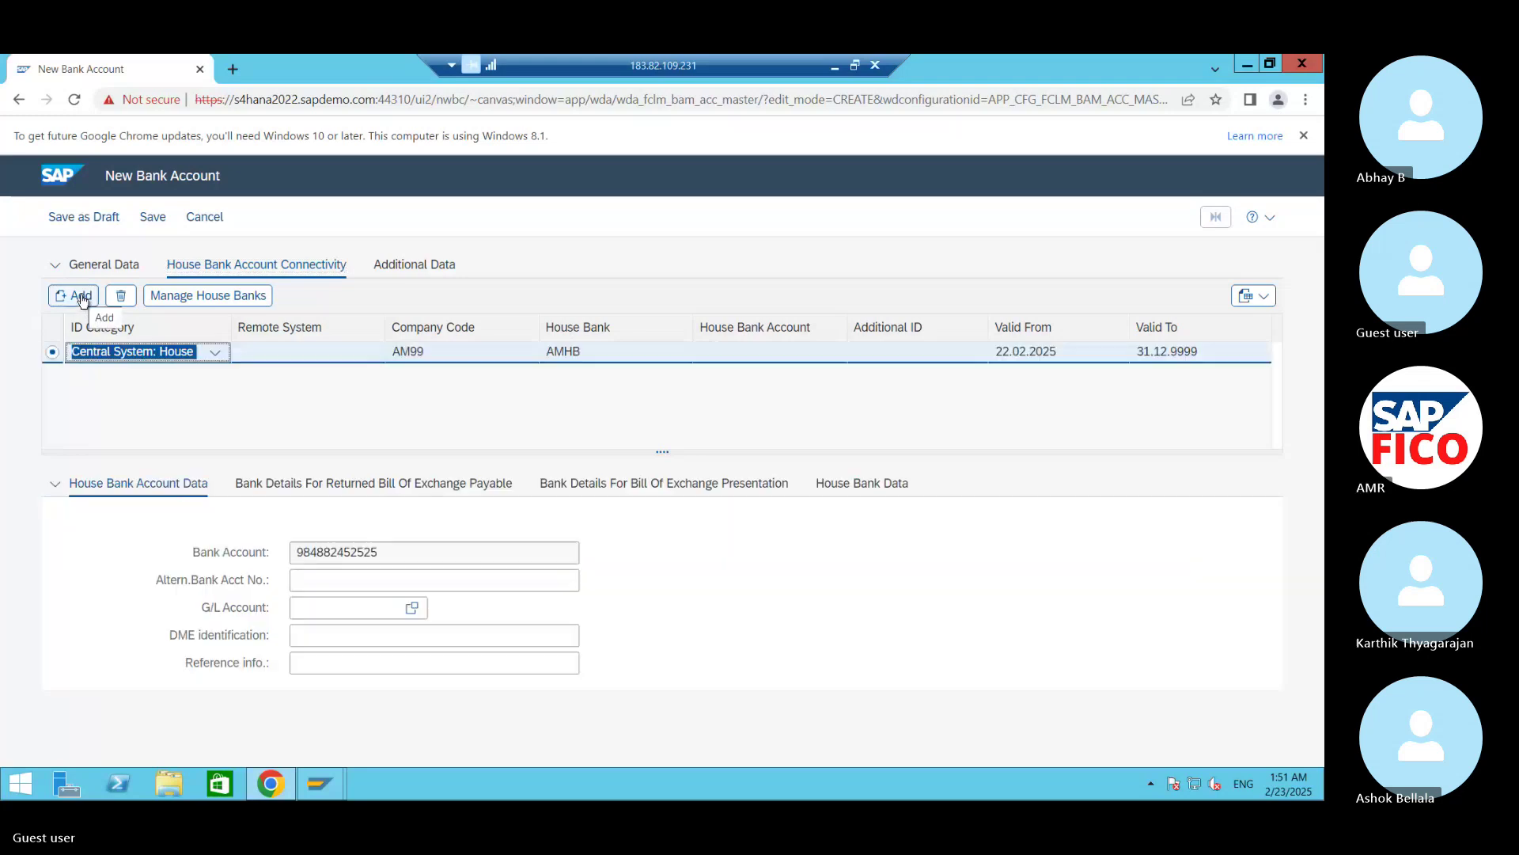
left_click(352, 577)
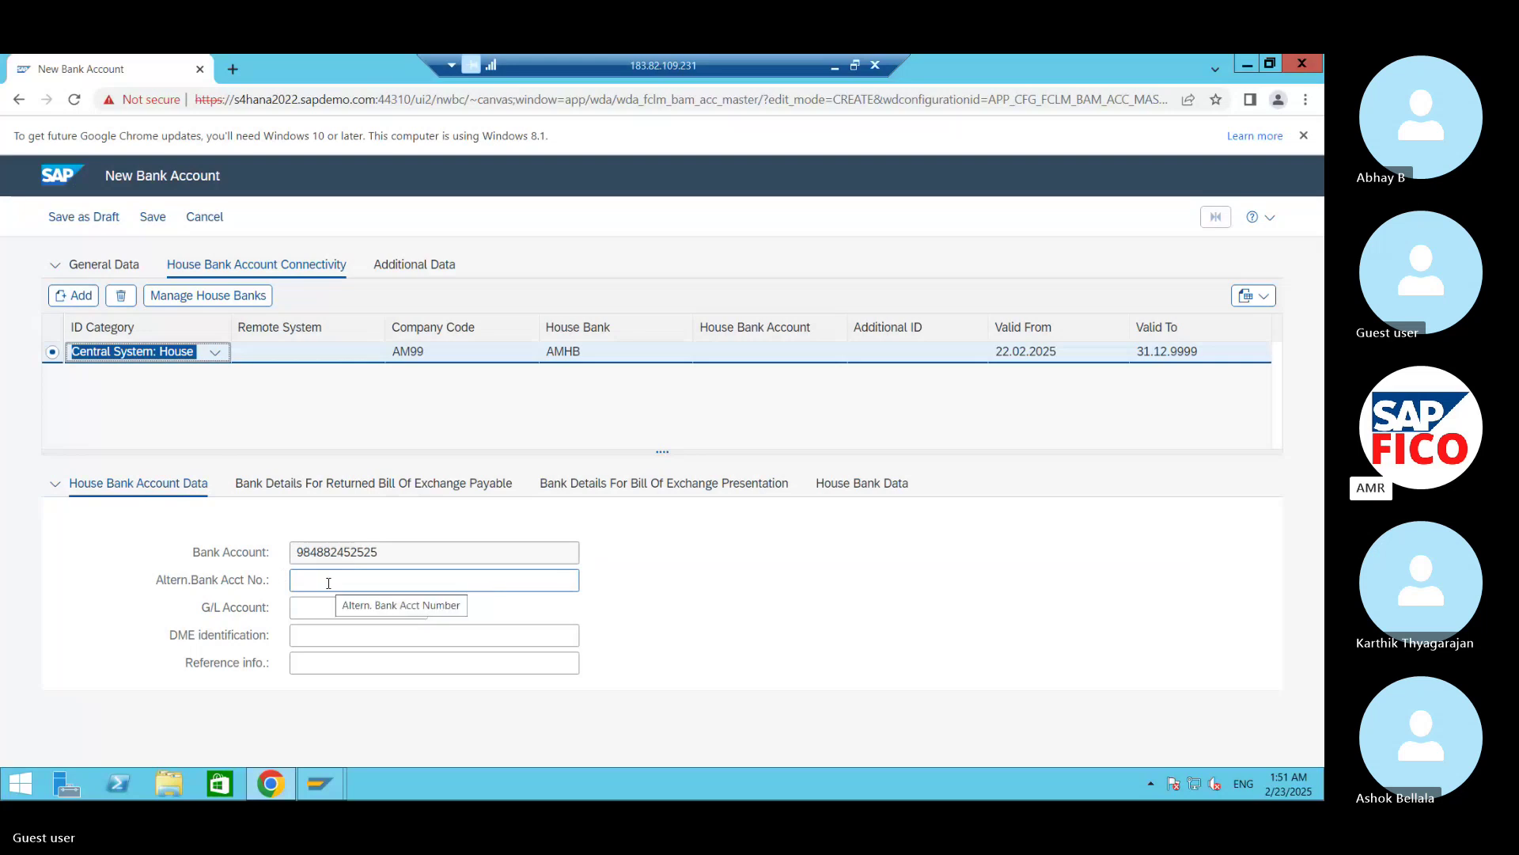
left_click(514, 579)
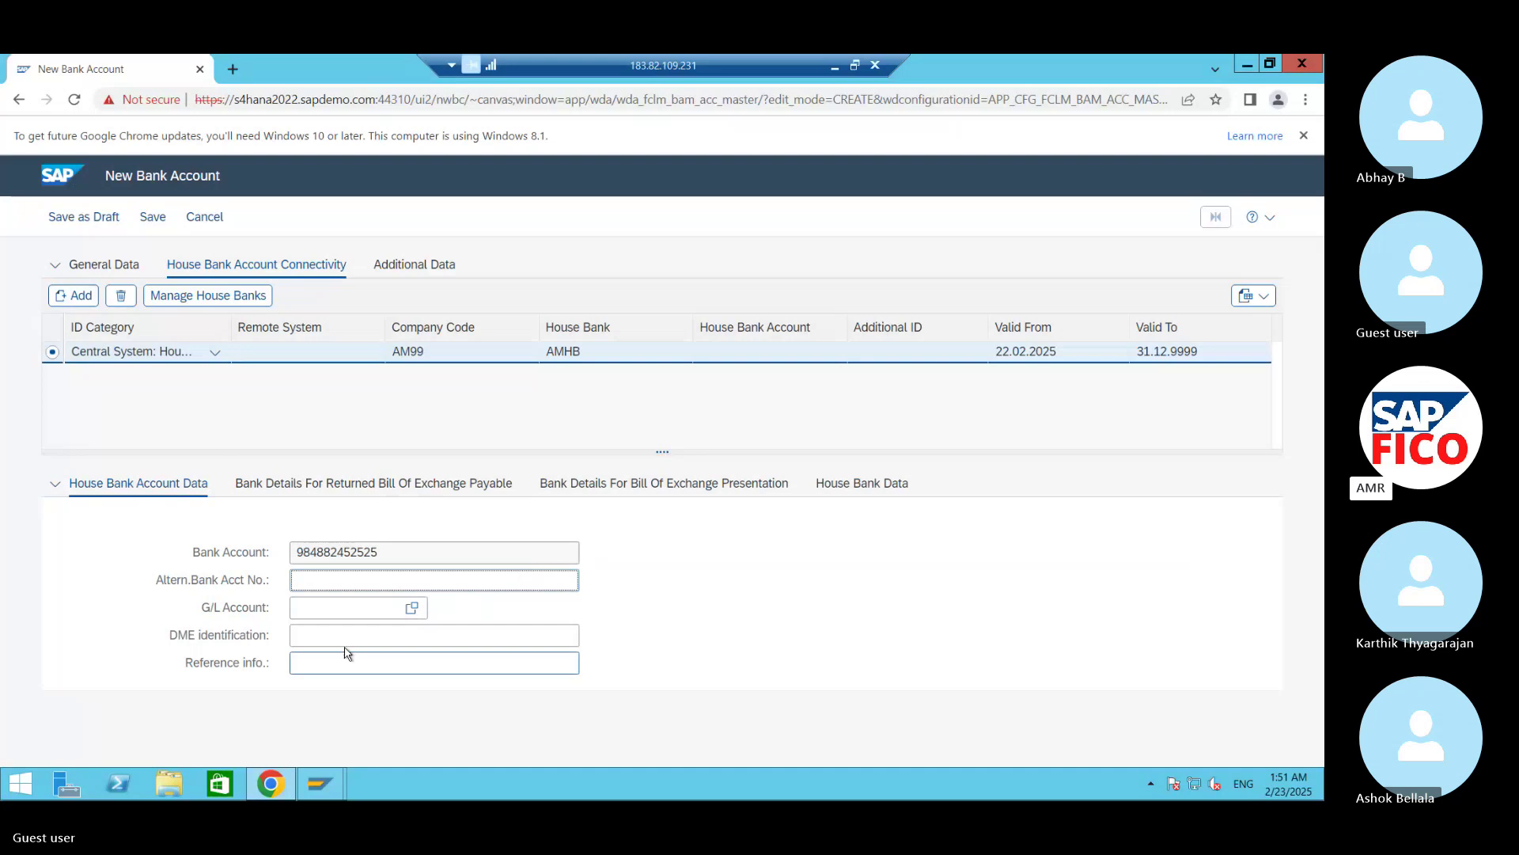
left_click(339, 606)
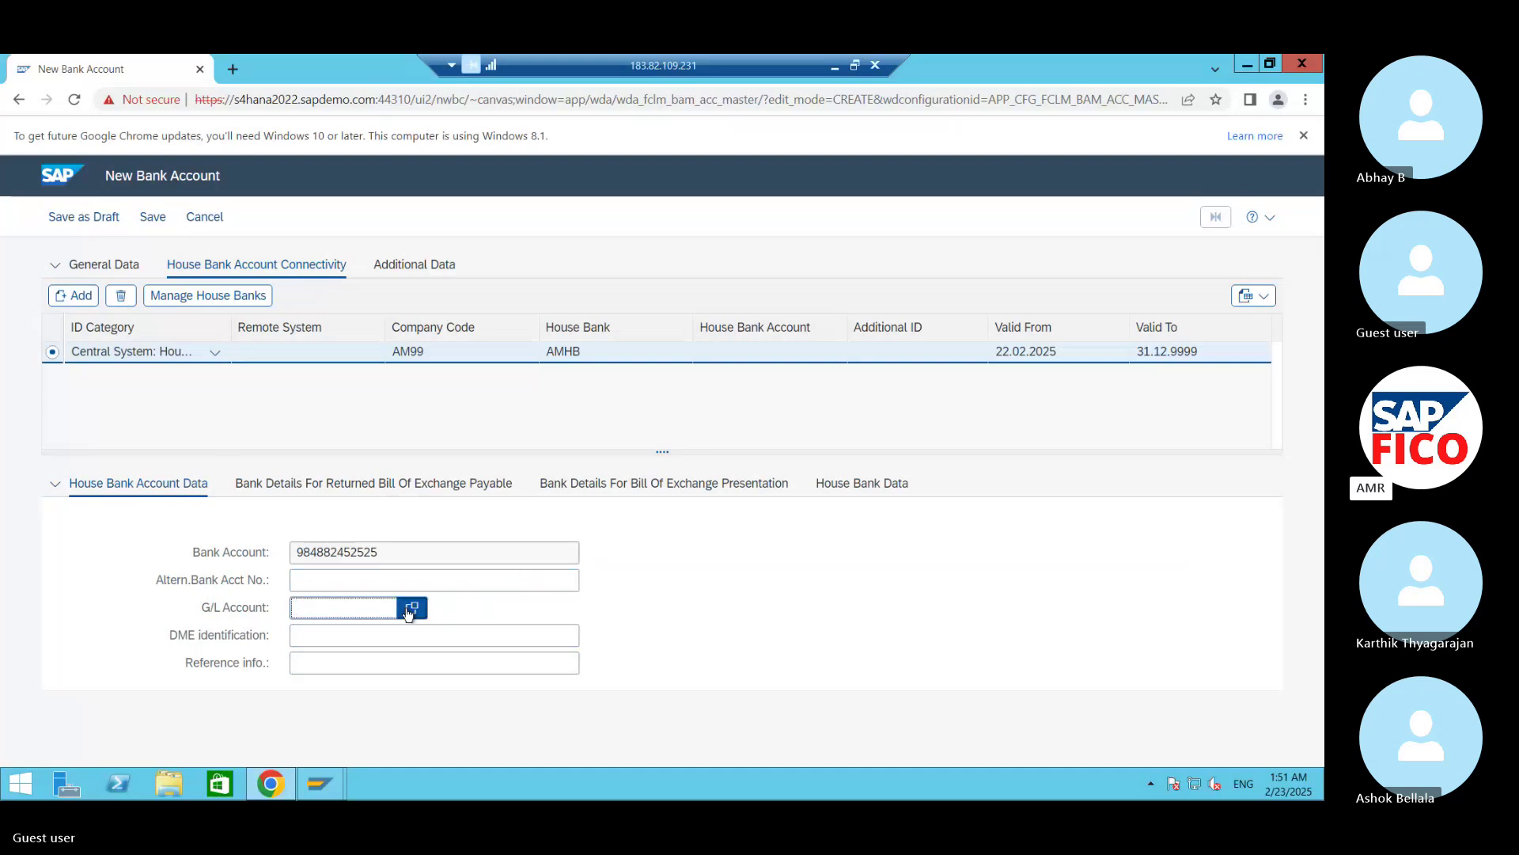
left_click(412, 608)
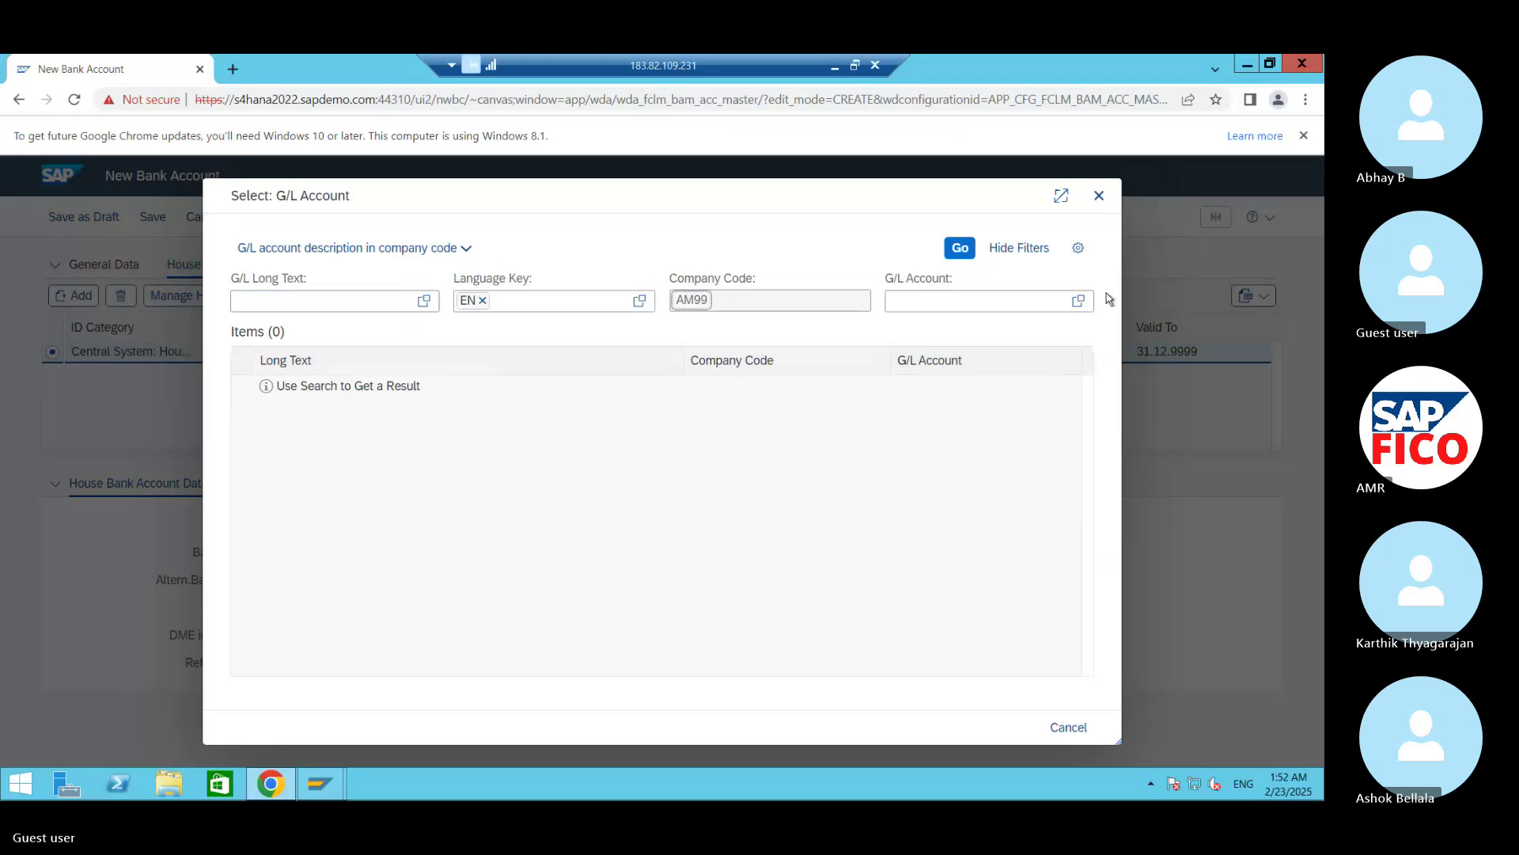
Step: Filter the G/L accounts with condition 'equal to 220030' to list MAIN BANK A/C
left_click(1006, 303)
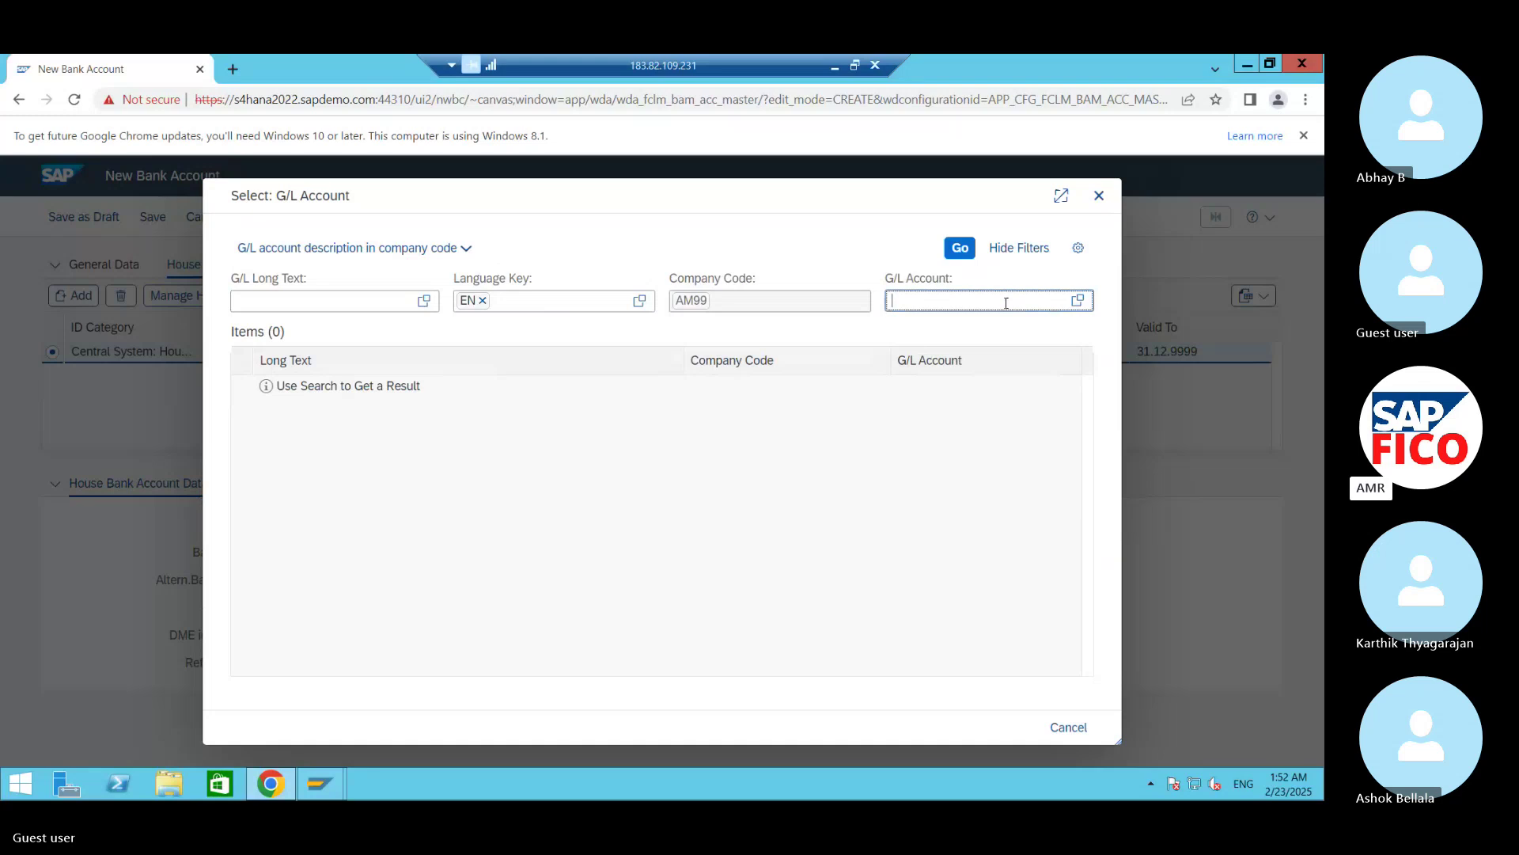
left_click(1079, 302)
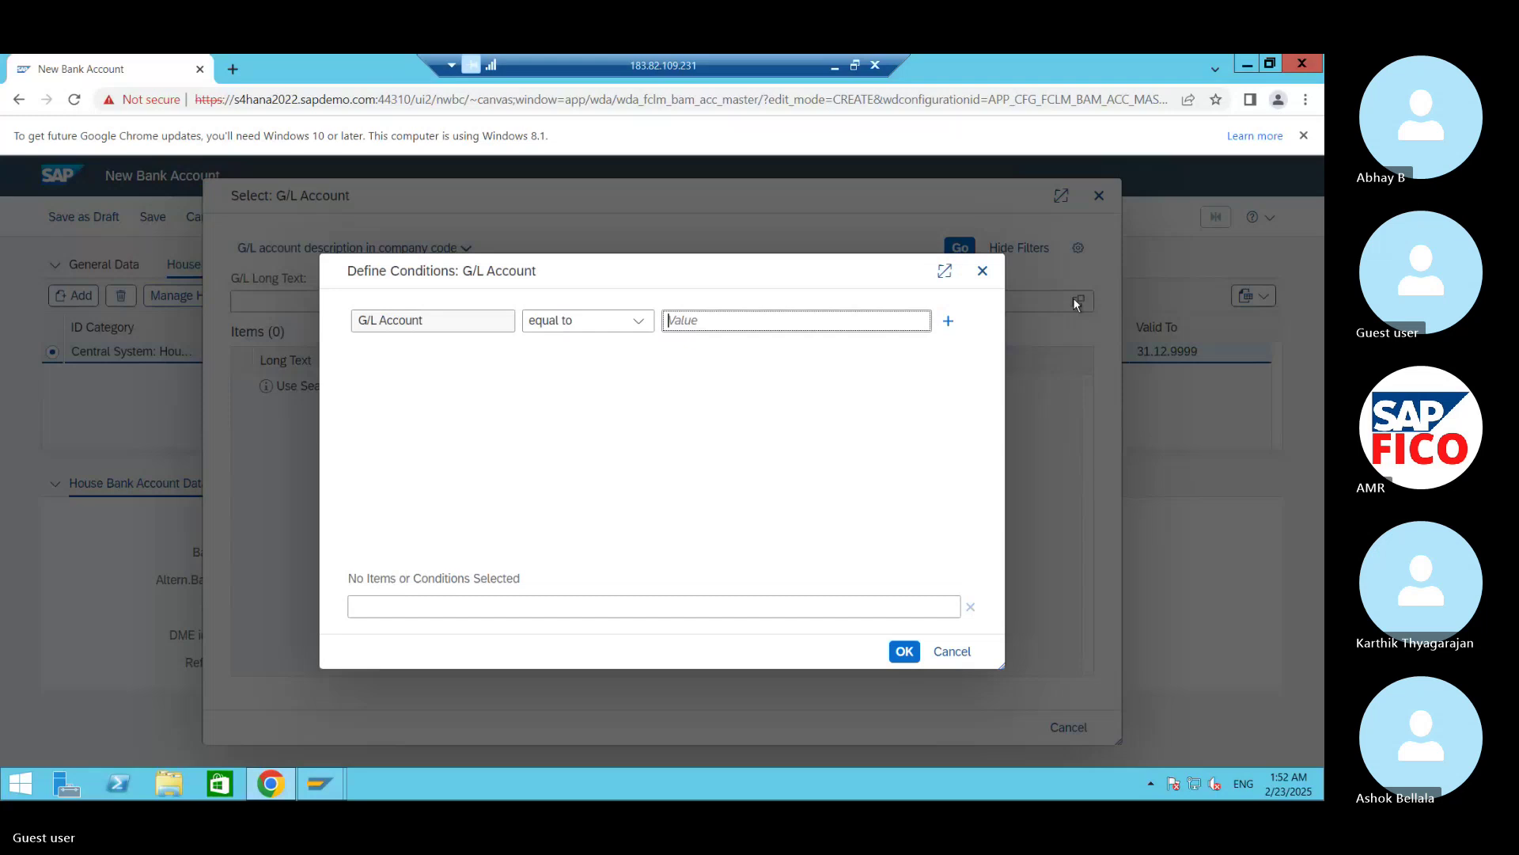
left_click(982, 272)
left_click(955, 305)
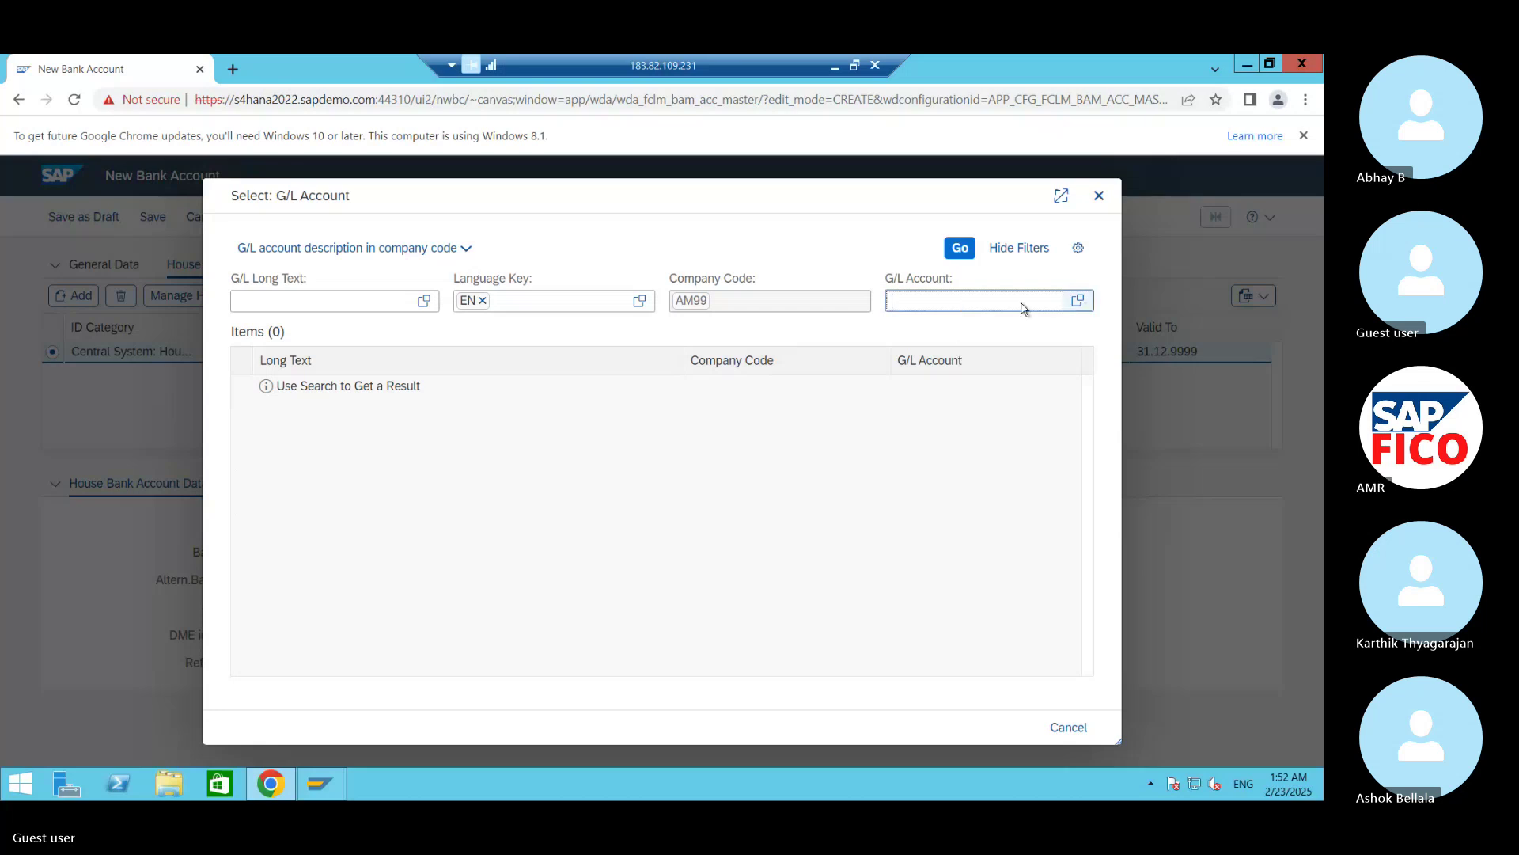
left_click(947, 323)
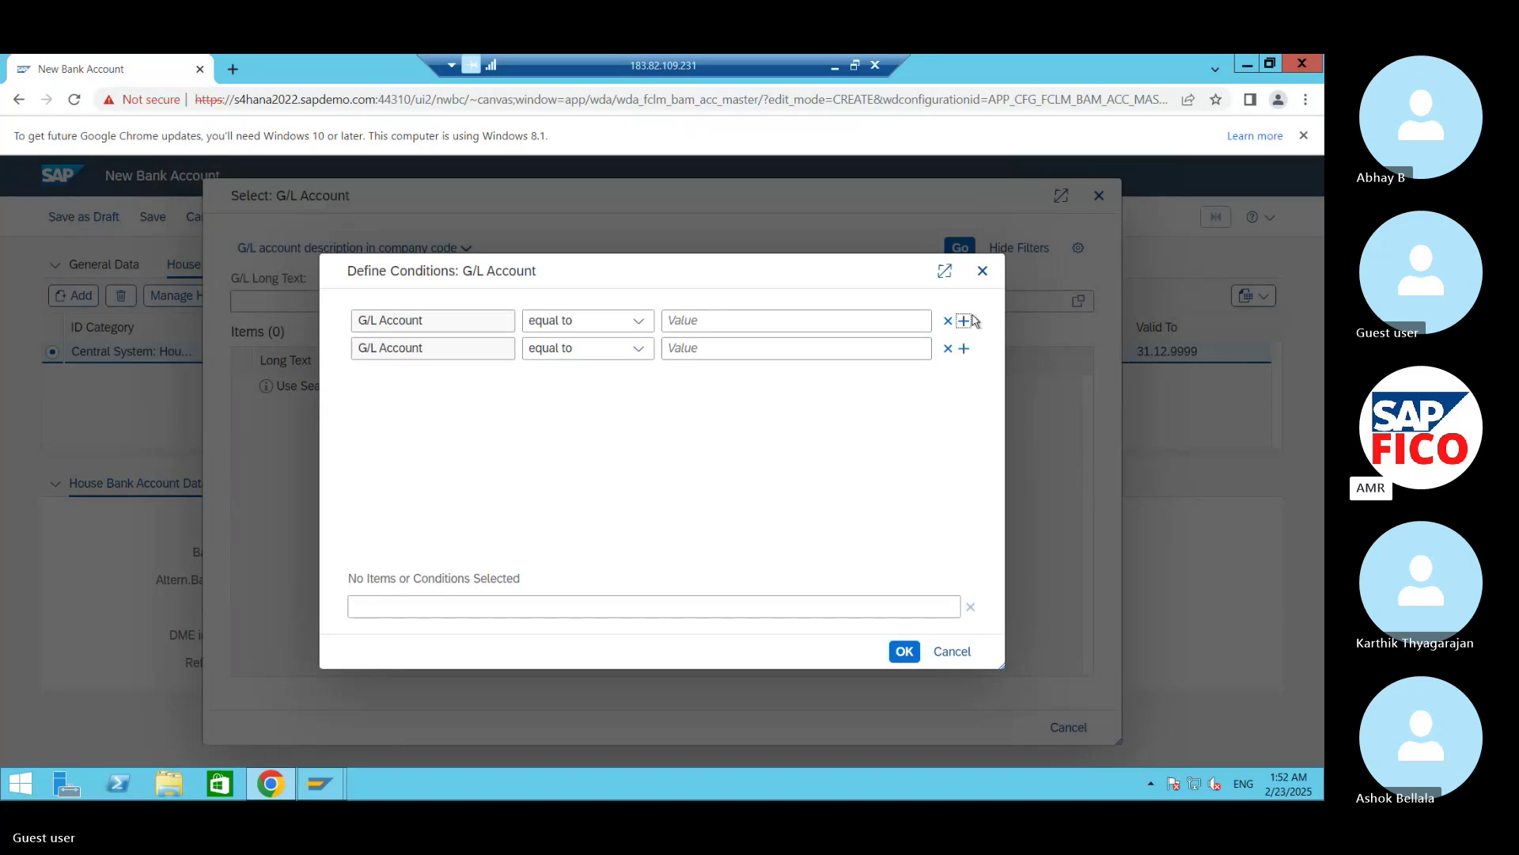
left_click(947, 349)
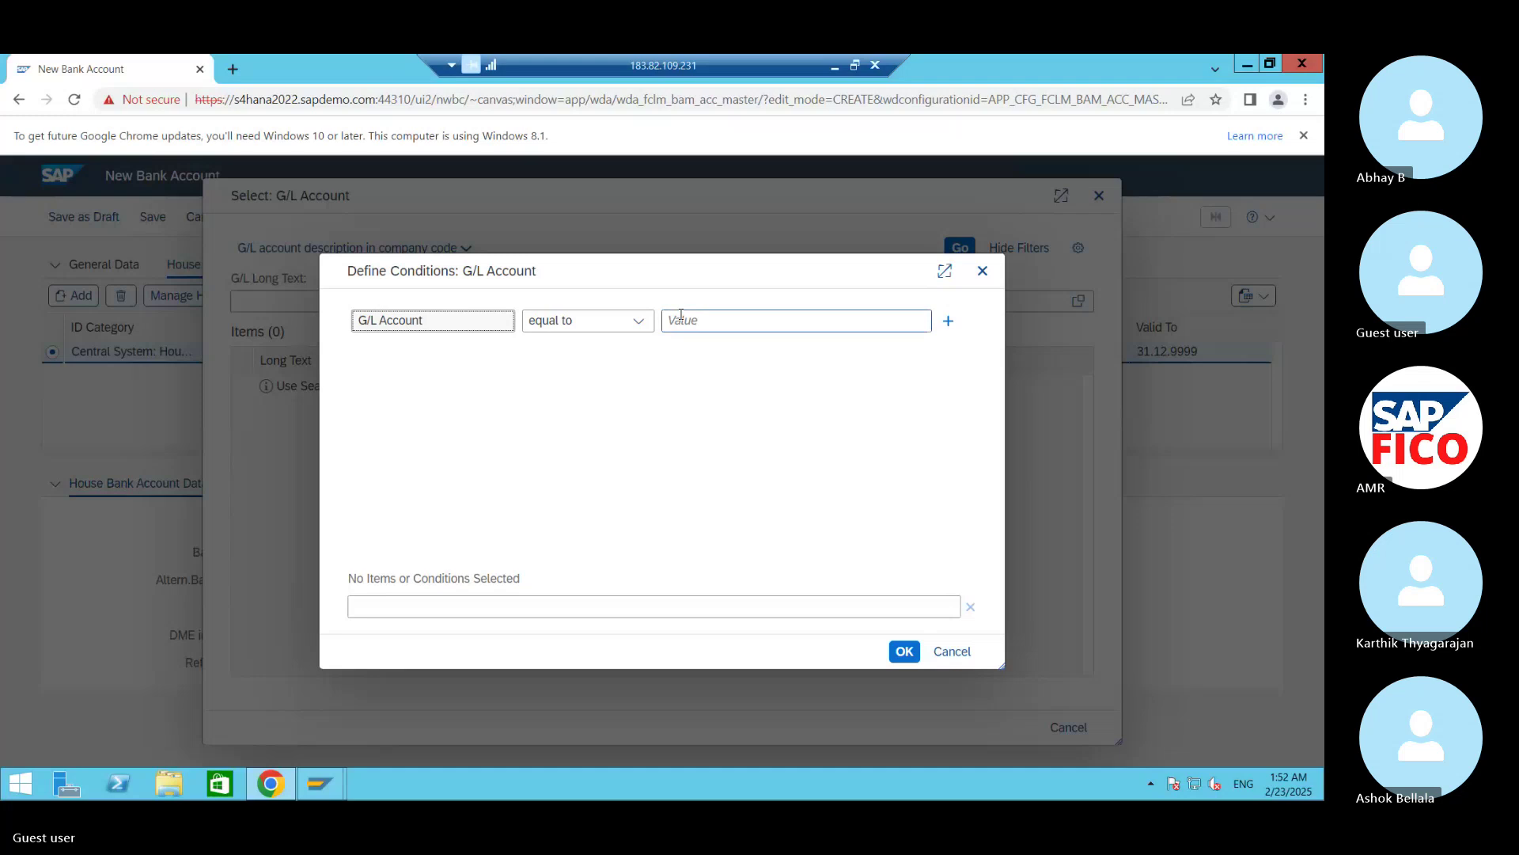
left_click(626, 324)
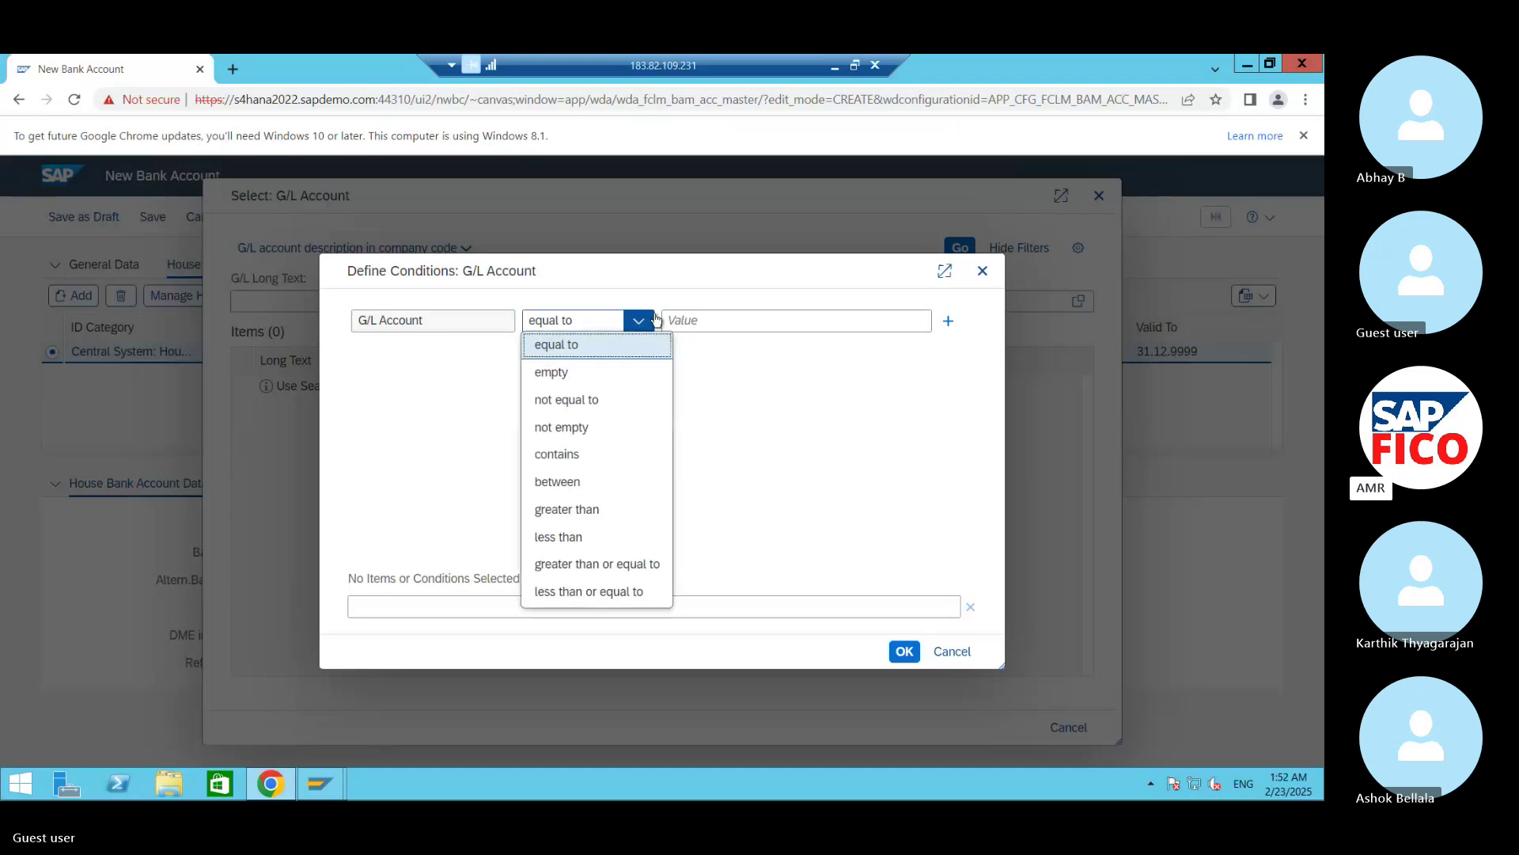
left_click(739, 321)
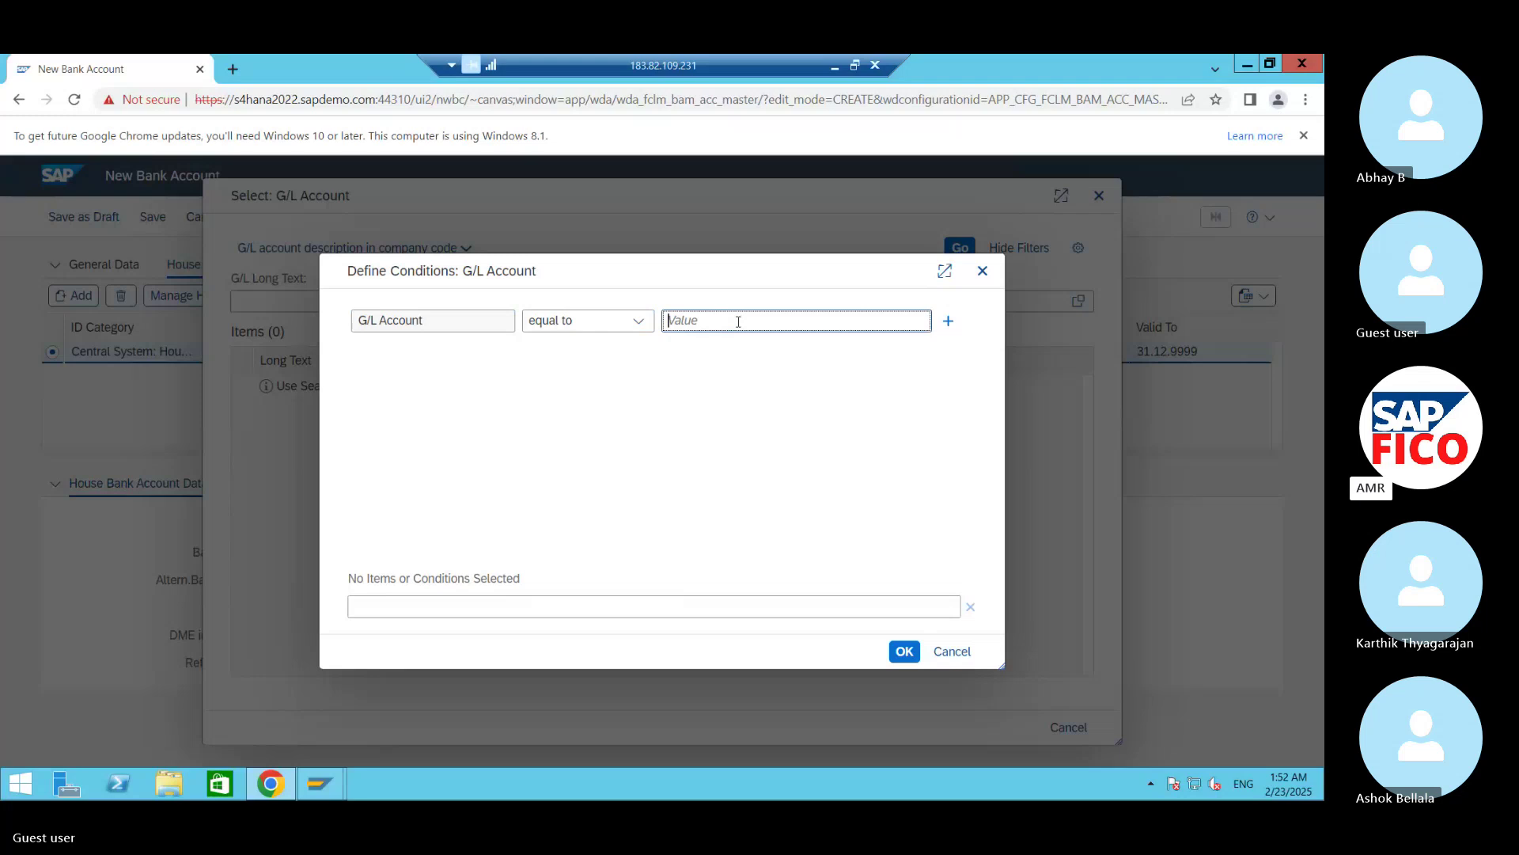
type("220")
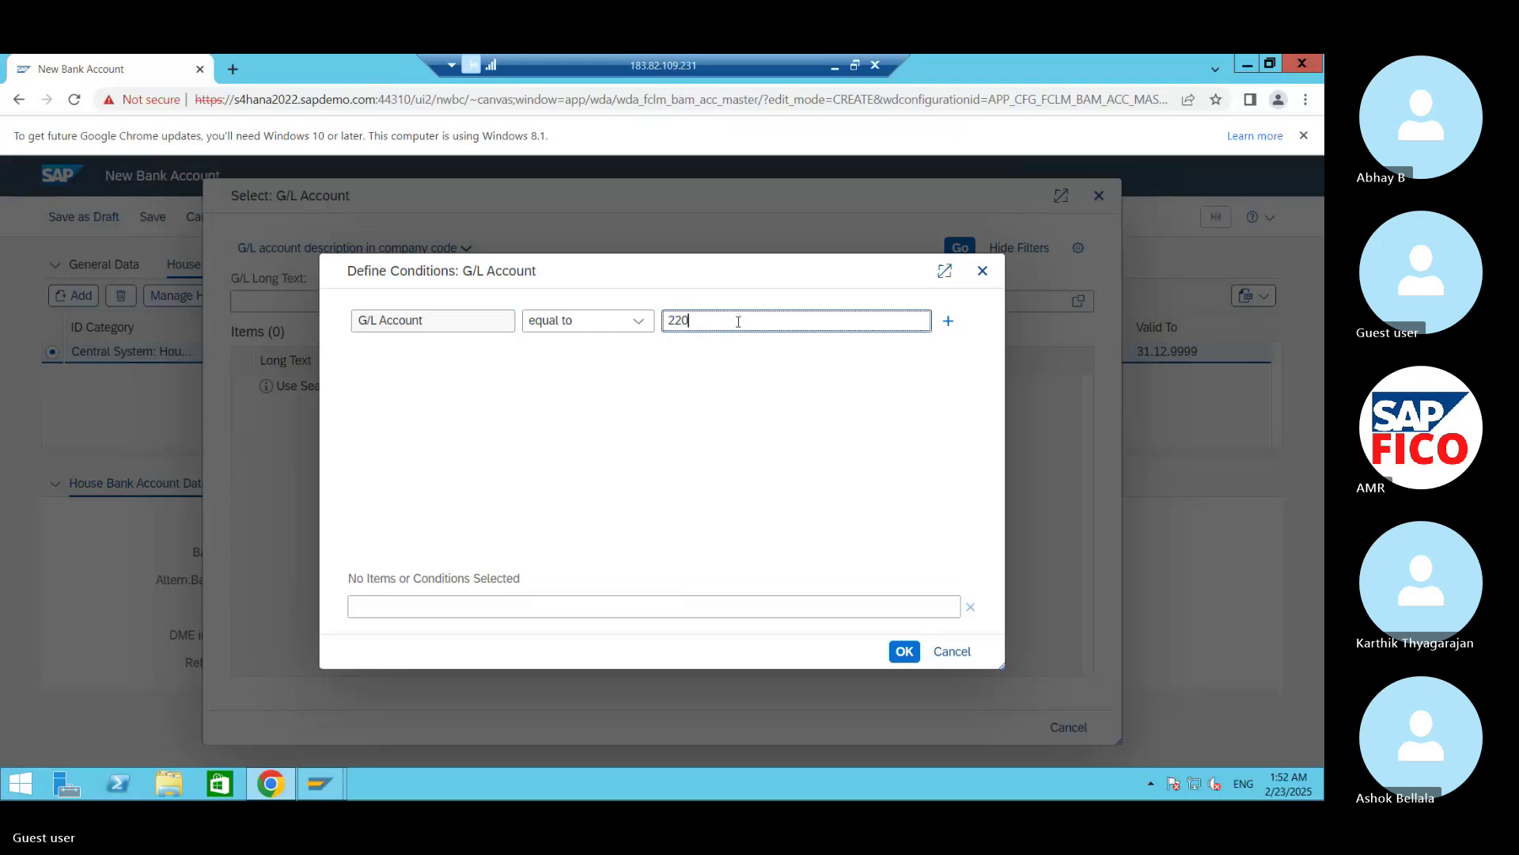
type("030")
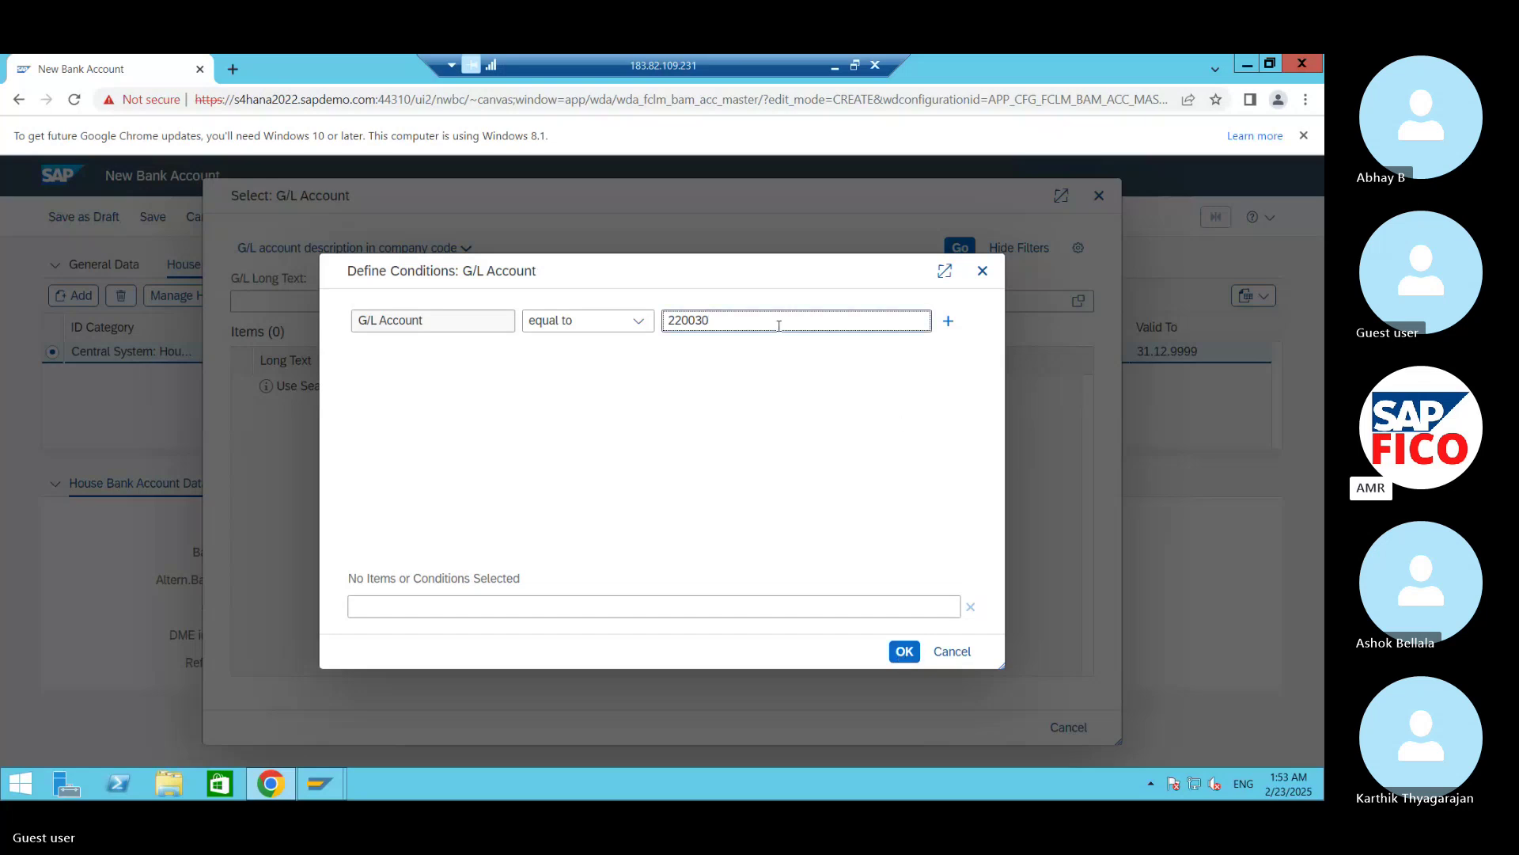
left_click(914, 657)
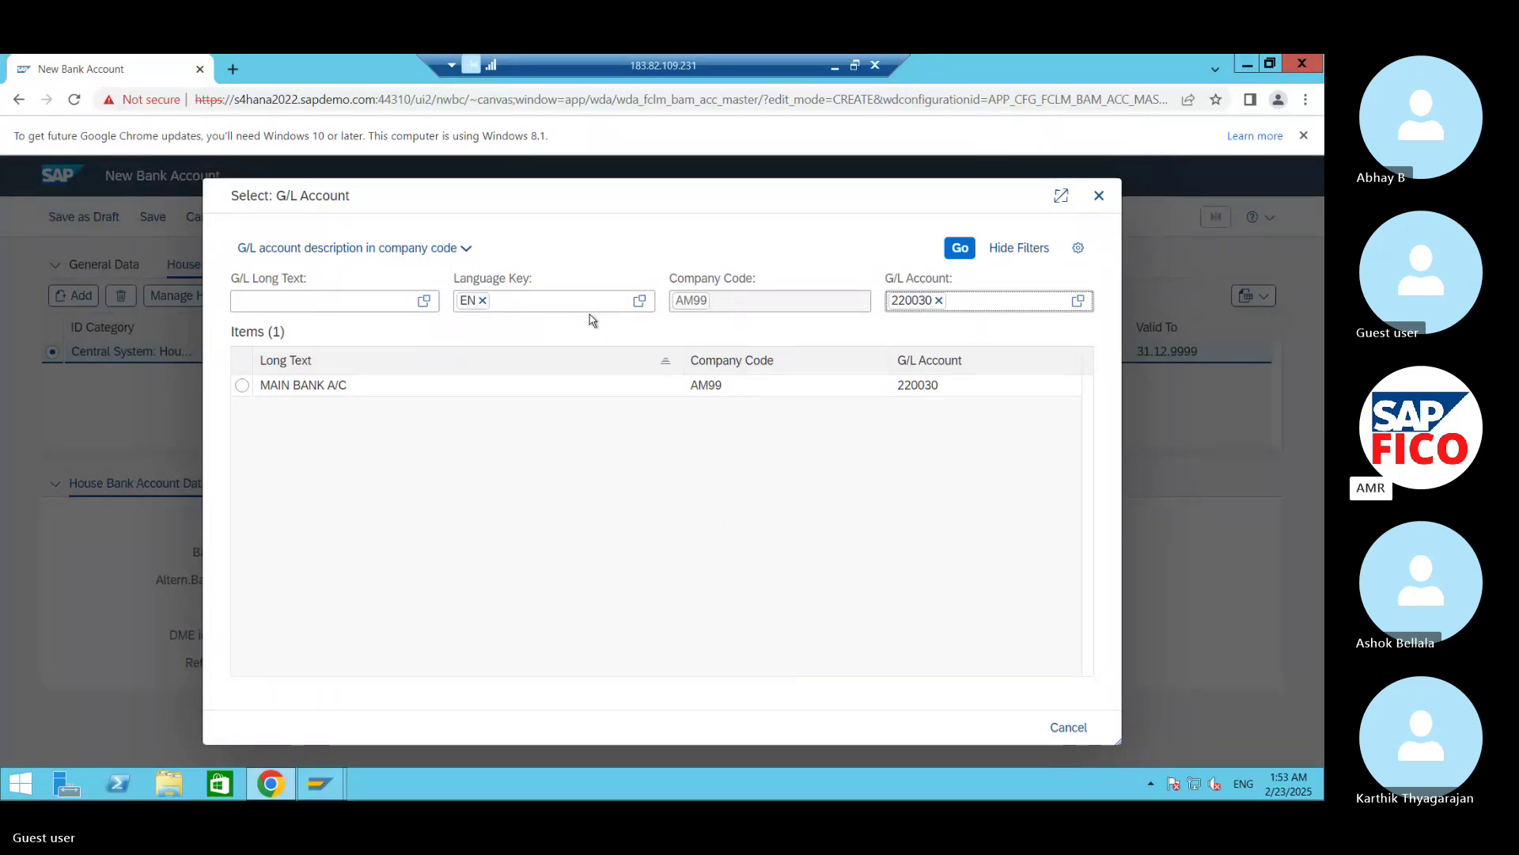
left_click(504, 303)
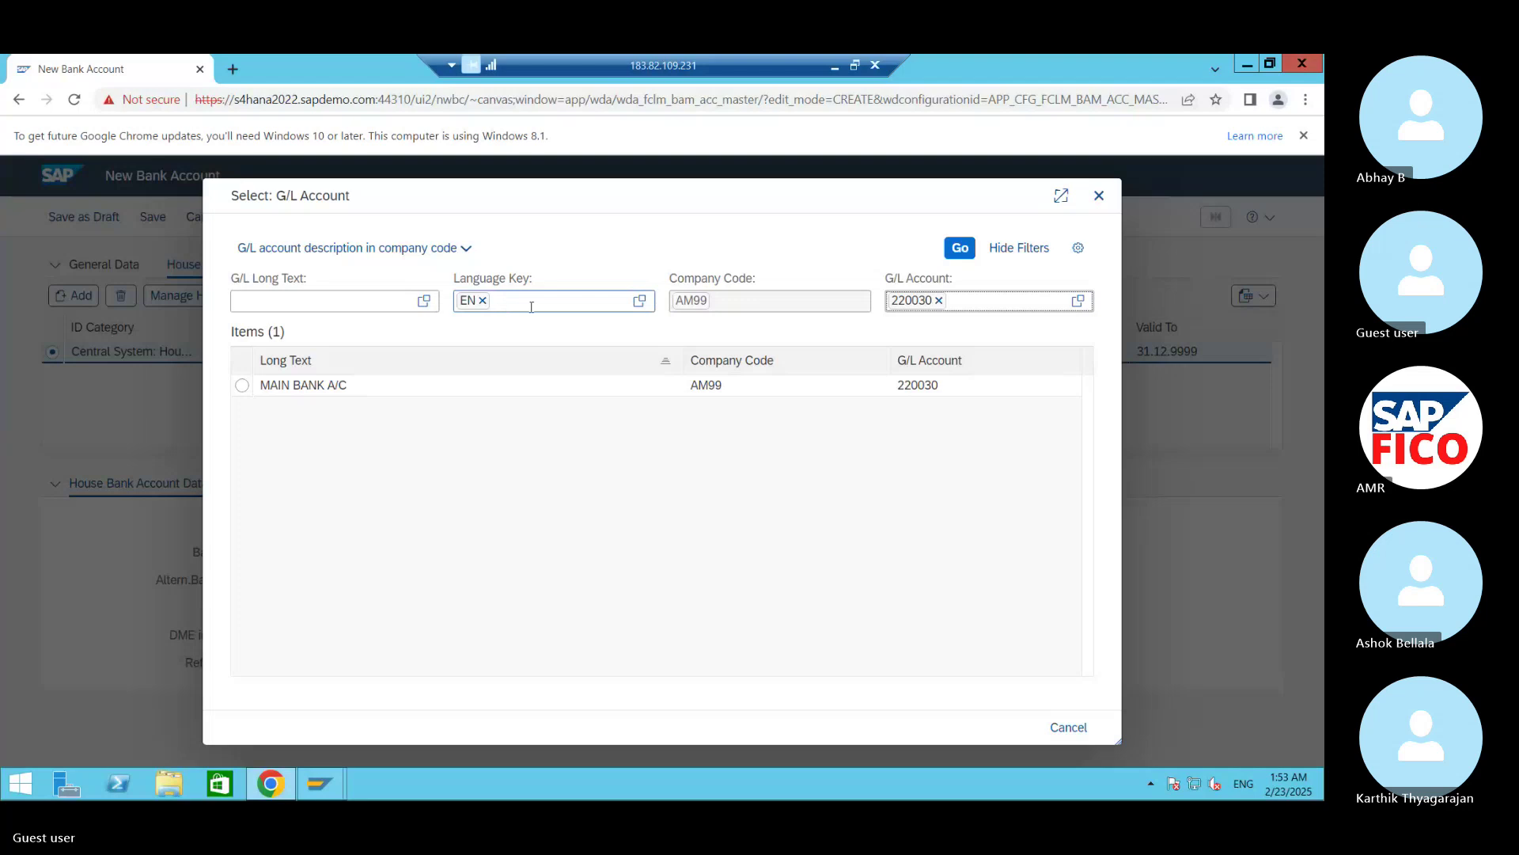
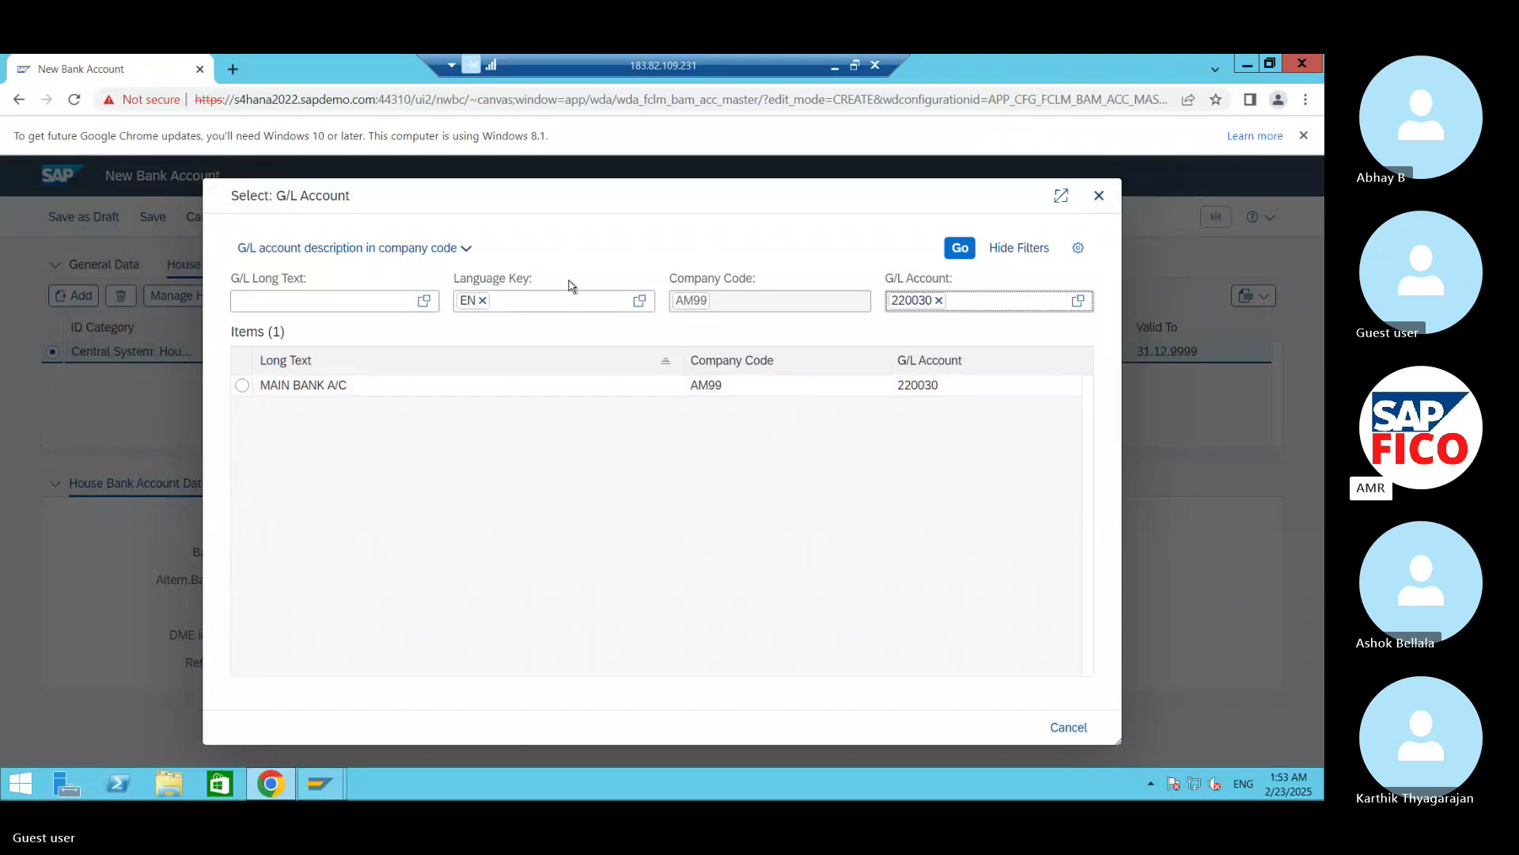
Step: Dismiss the G/L lookup and type 220030 as the G/L account for house bank AMHB
left_click(1099, 198)
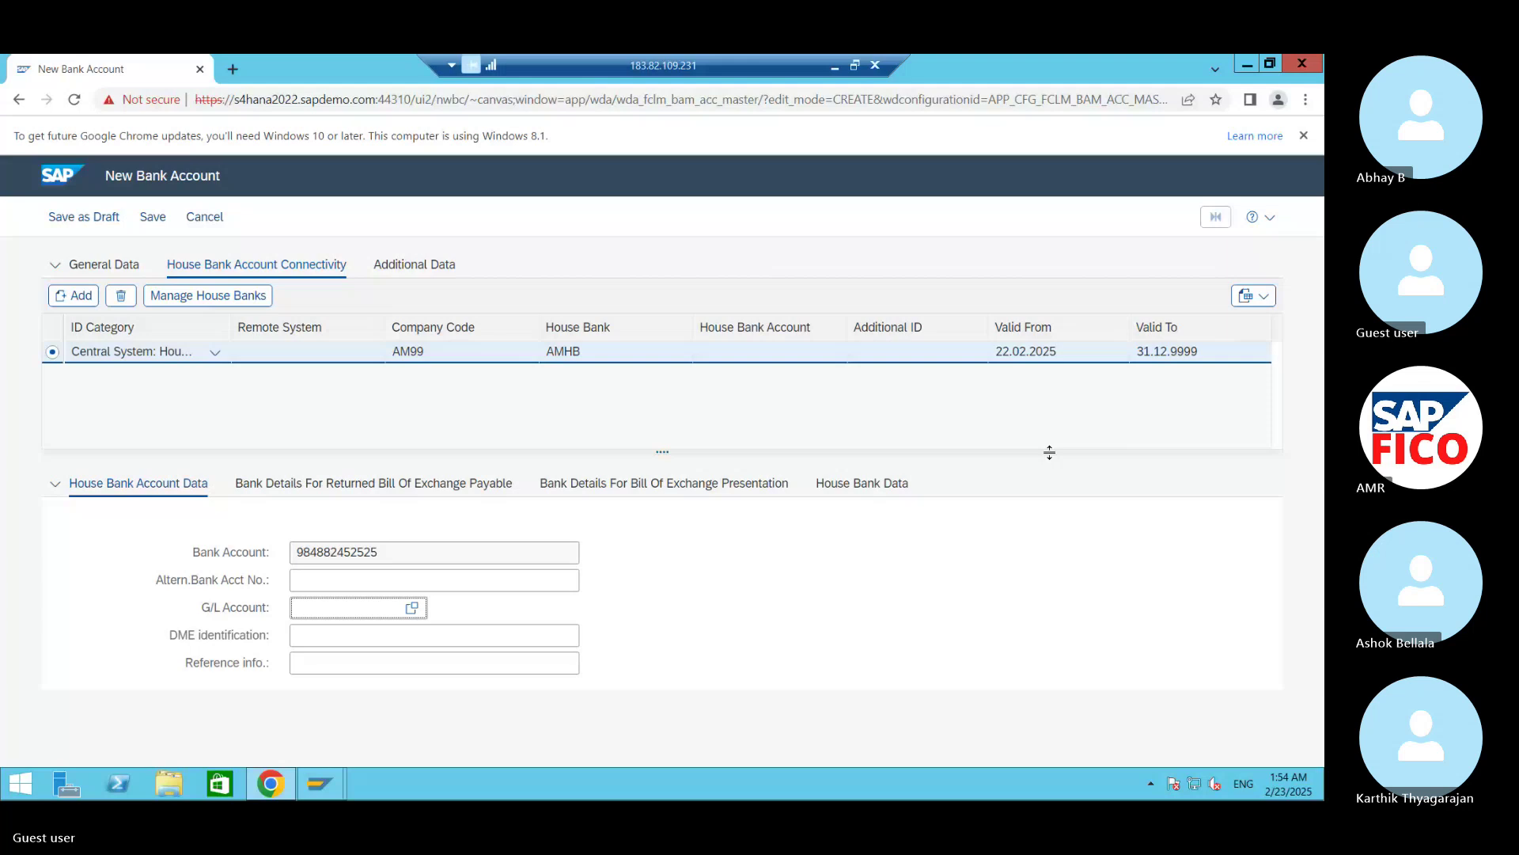
type("2200")
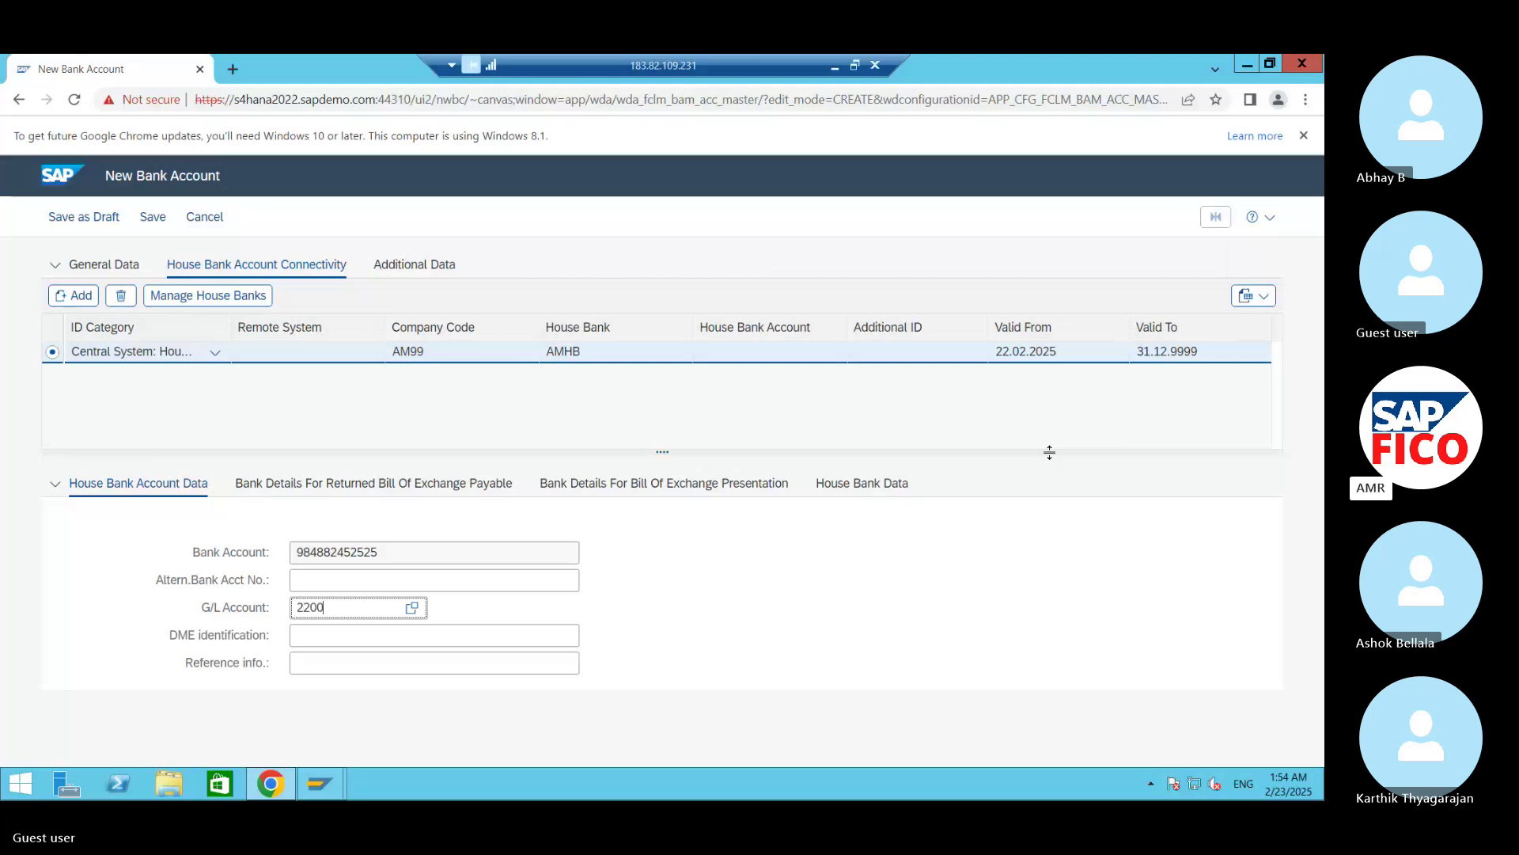
type("30")
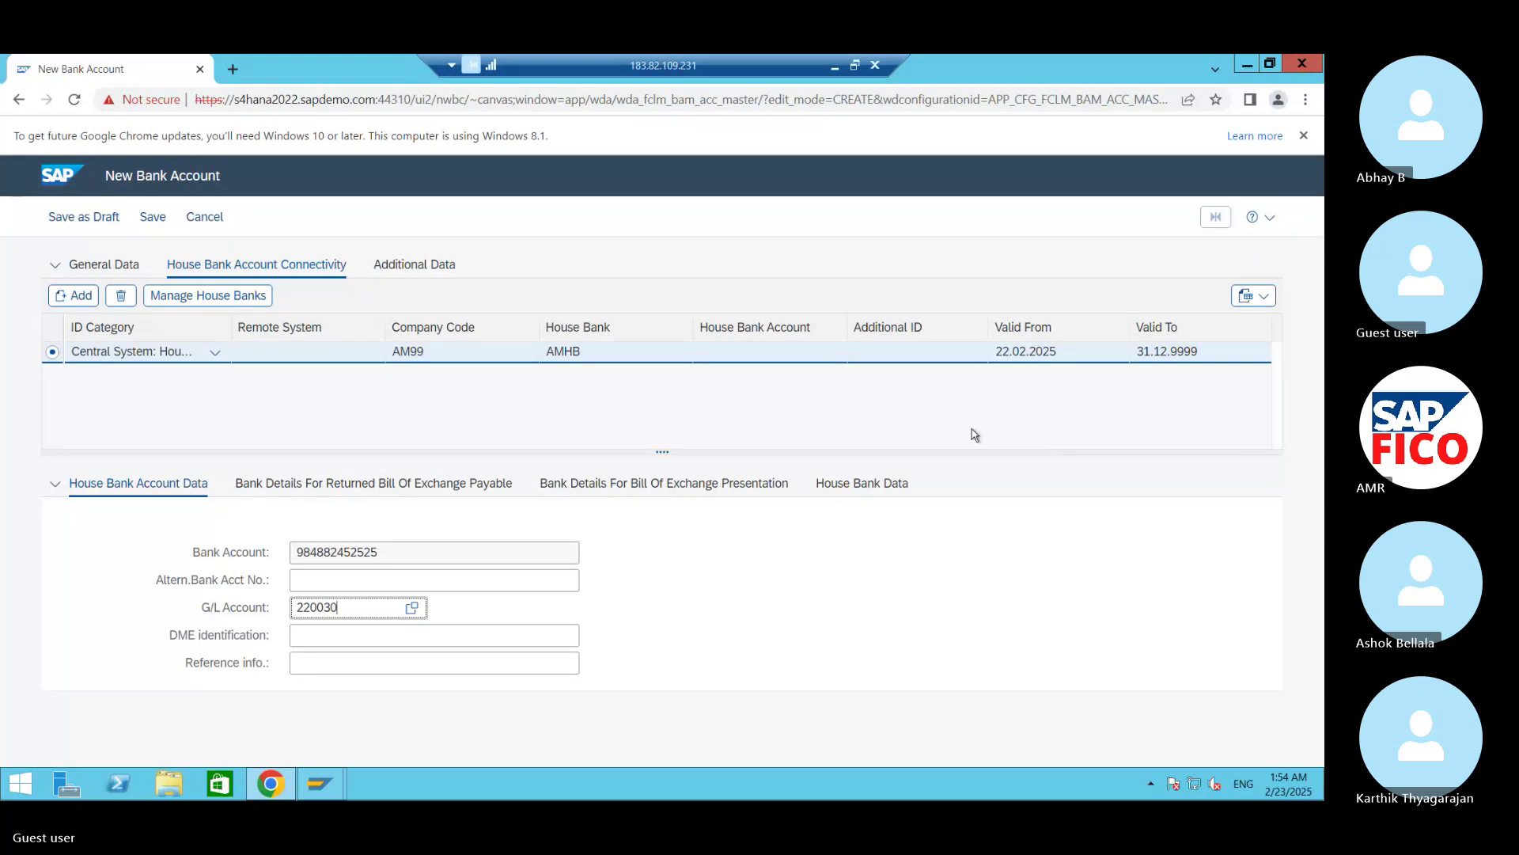
Step: Try saving the HDFC account, dismiss the missing house bank account ID error, and view General Data
left_click(153, 219)
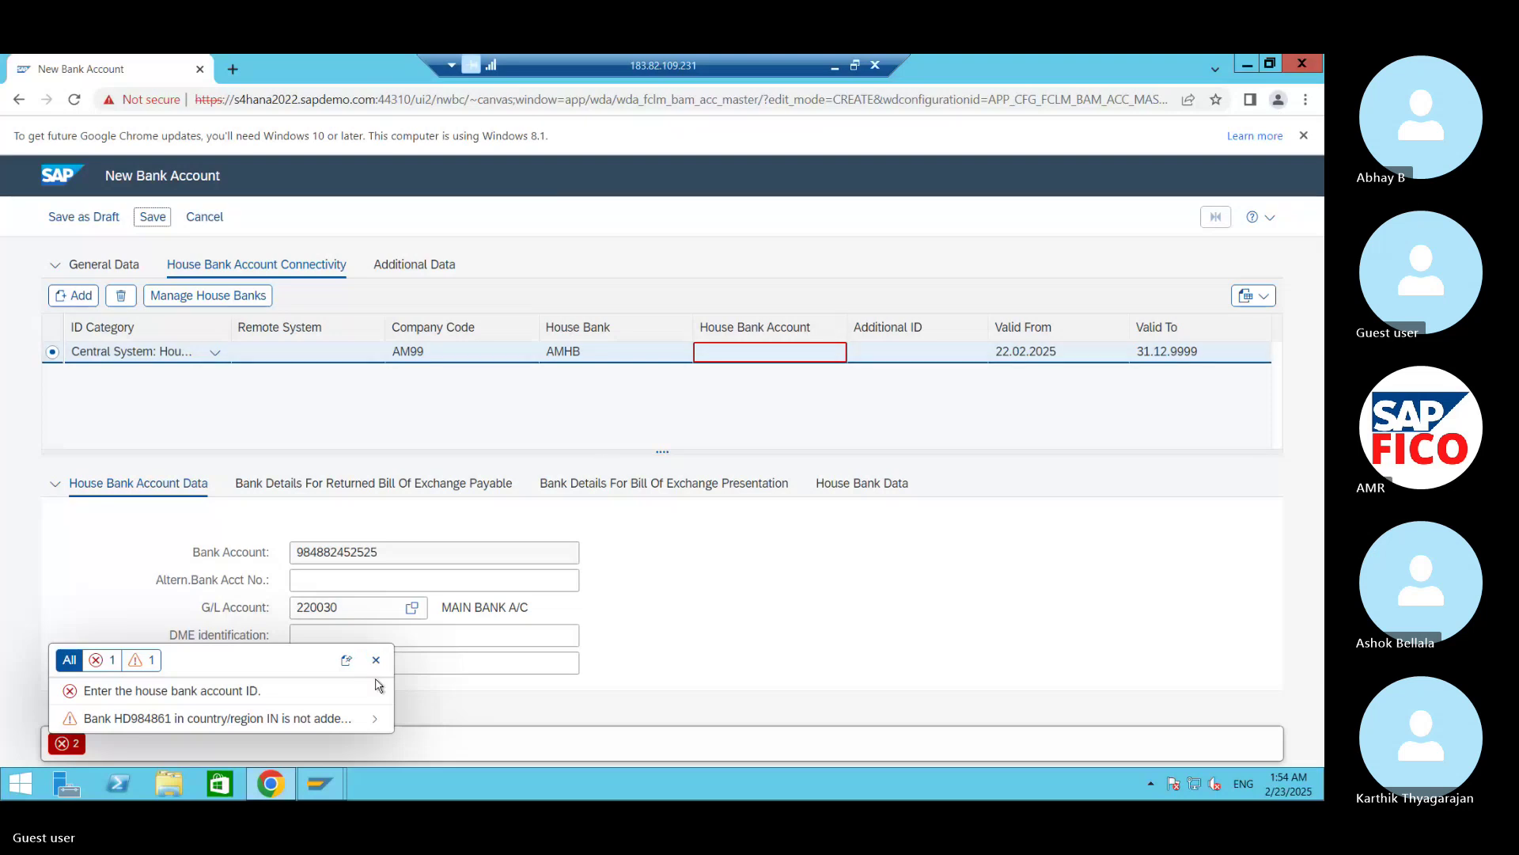
left_click(376, 659)
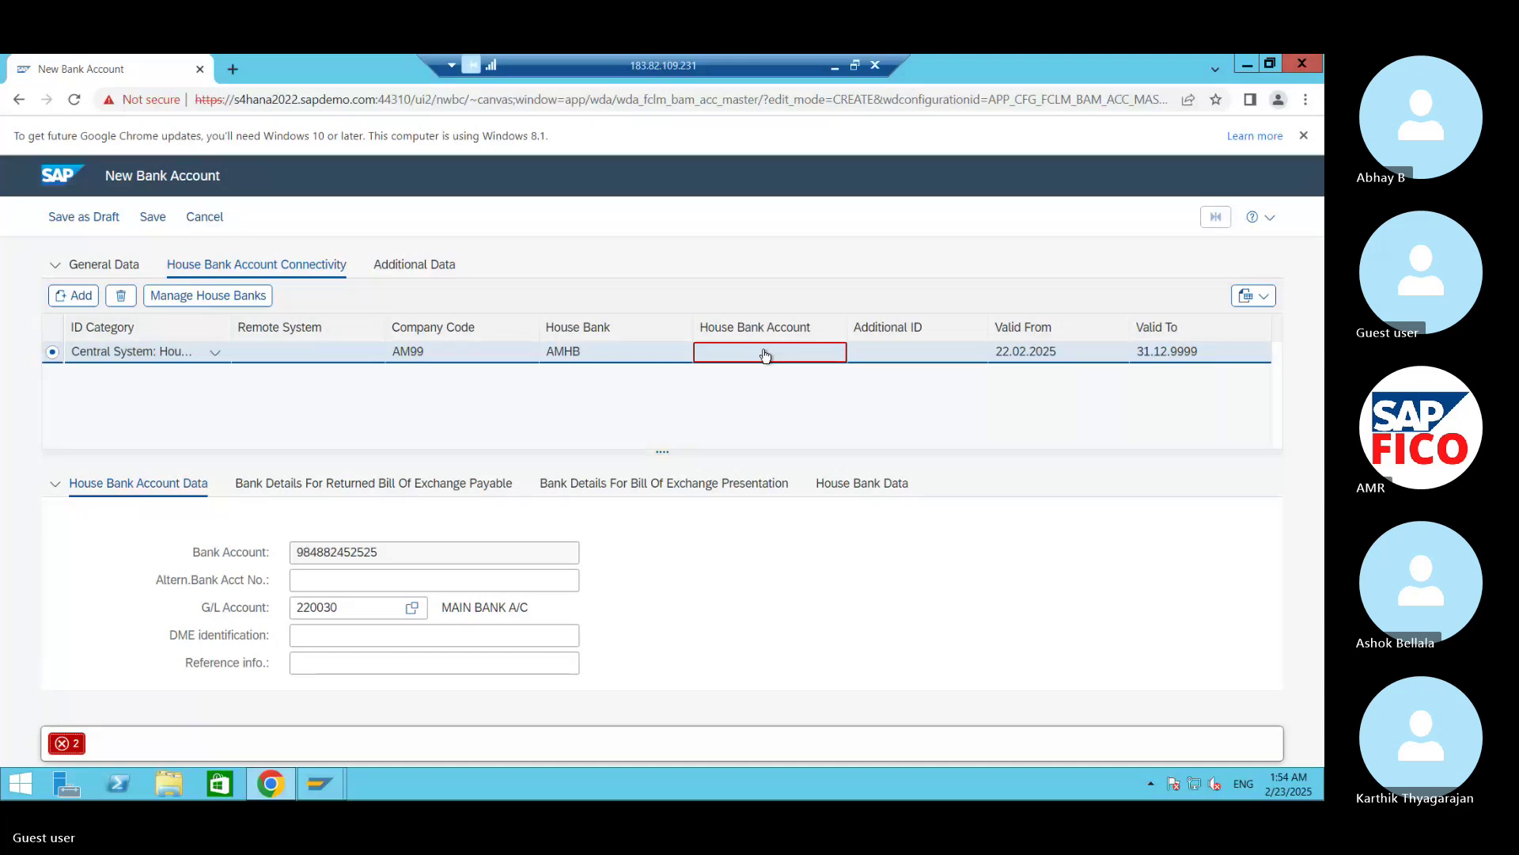
left_click(126, 266)
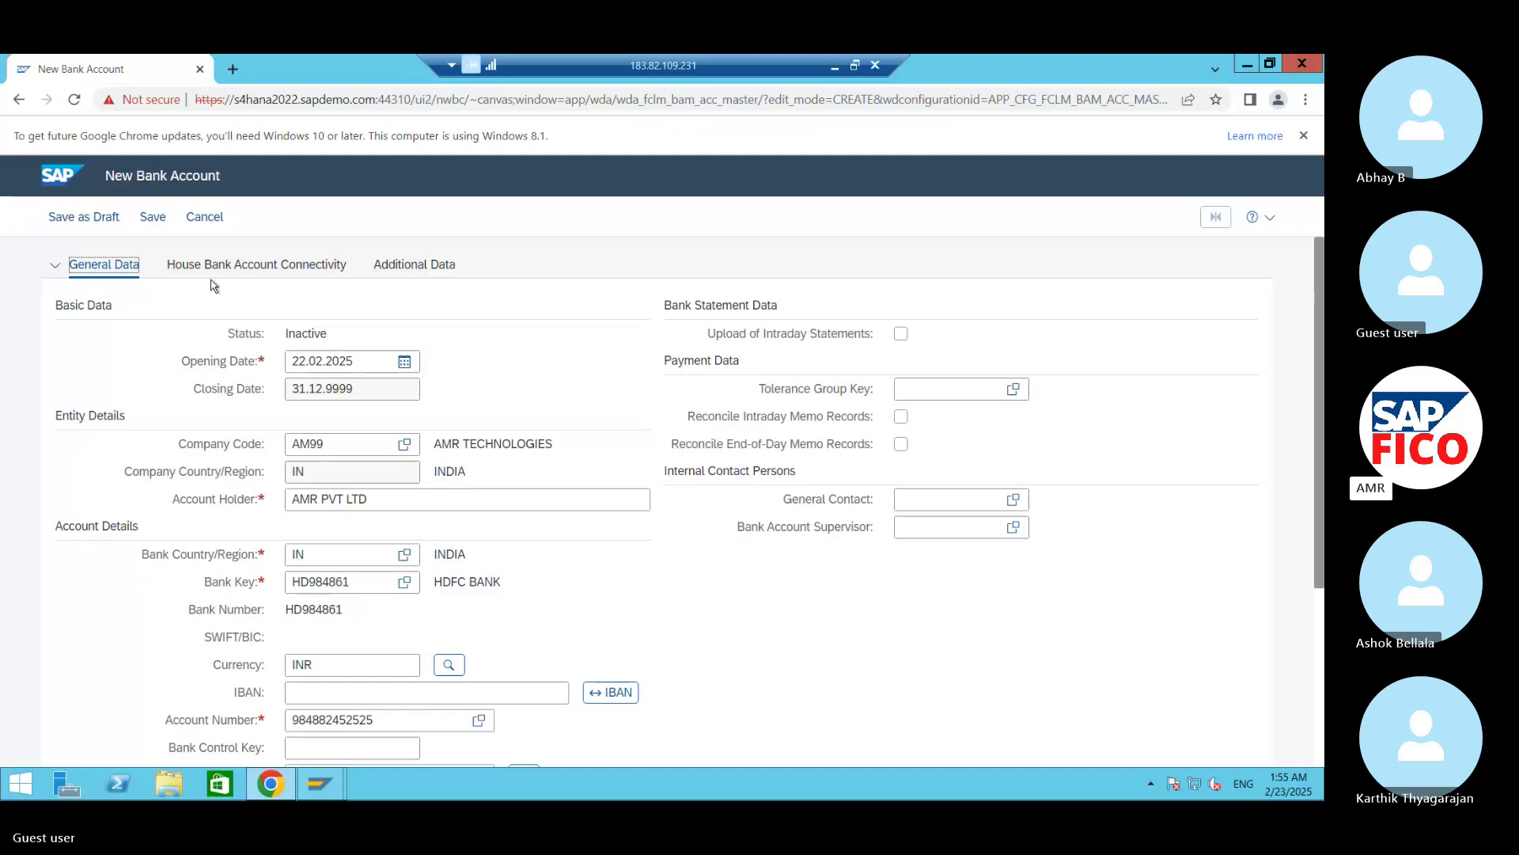
Step: Switch back to House Bank Account Connectivity showing AMHB with G/L 220030 (MAIN BANK A/C)
left_click(282, 269)
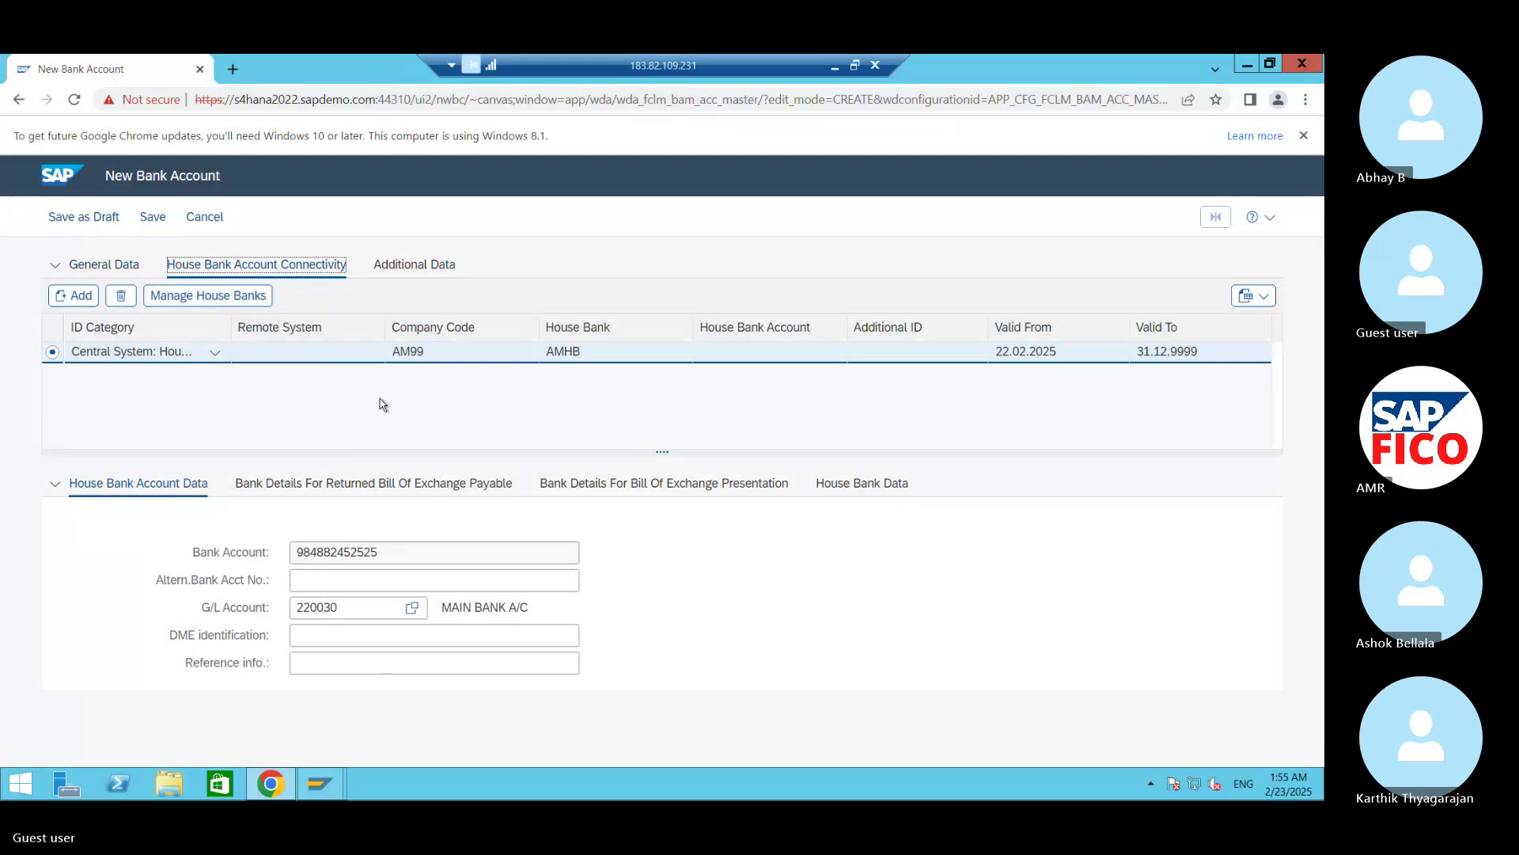
left_click(367, 362)
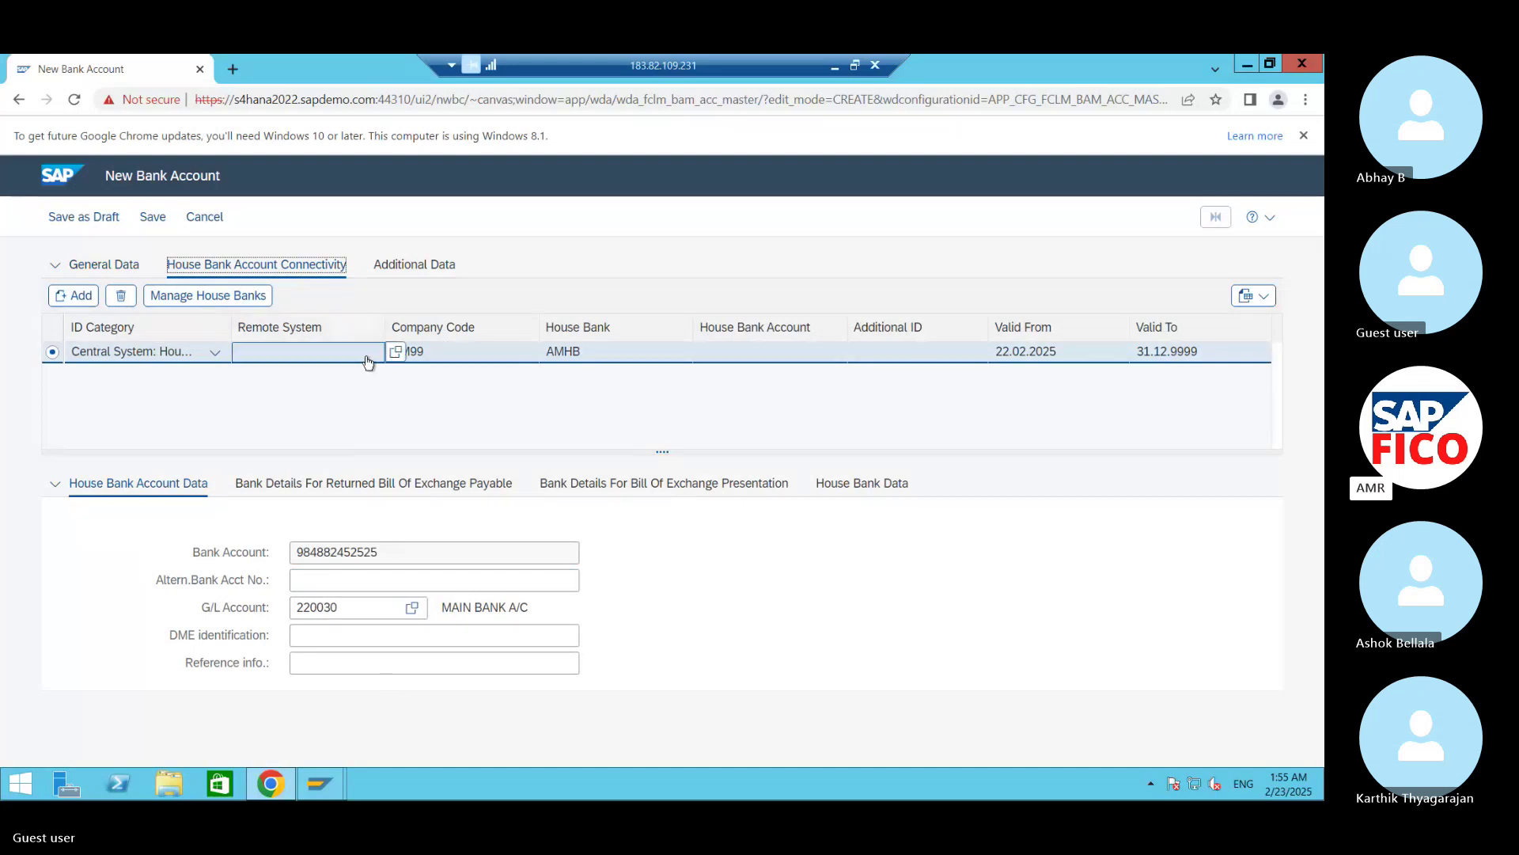
left_click(765, 337)
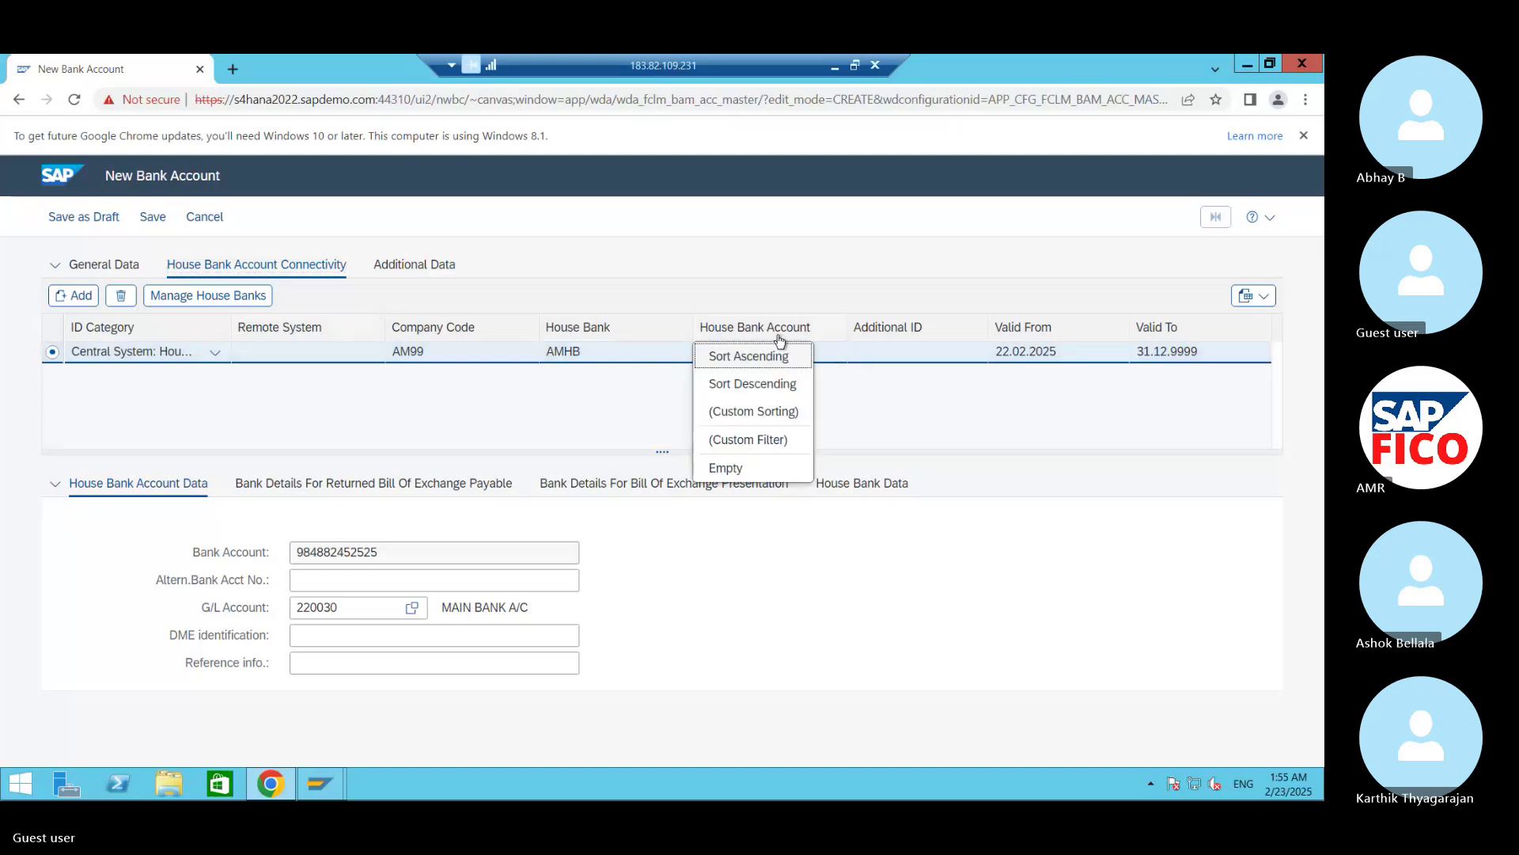
left_click(843, 353)
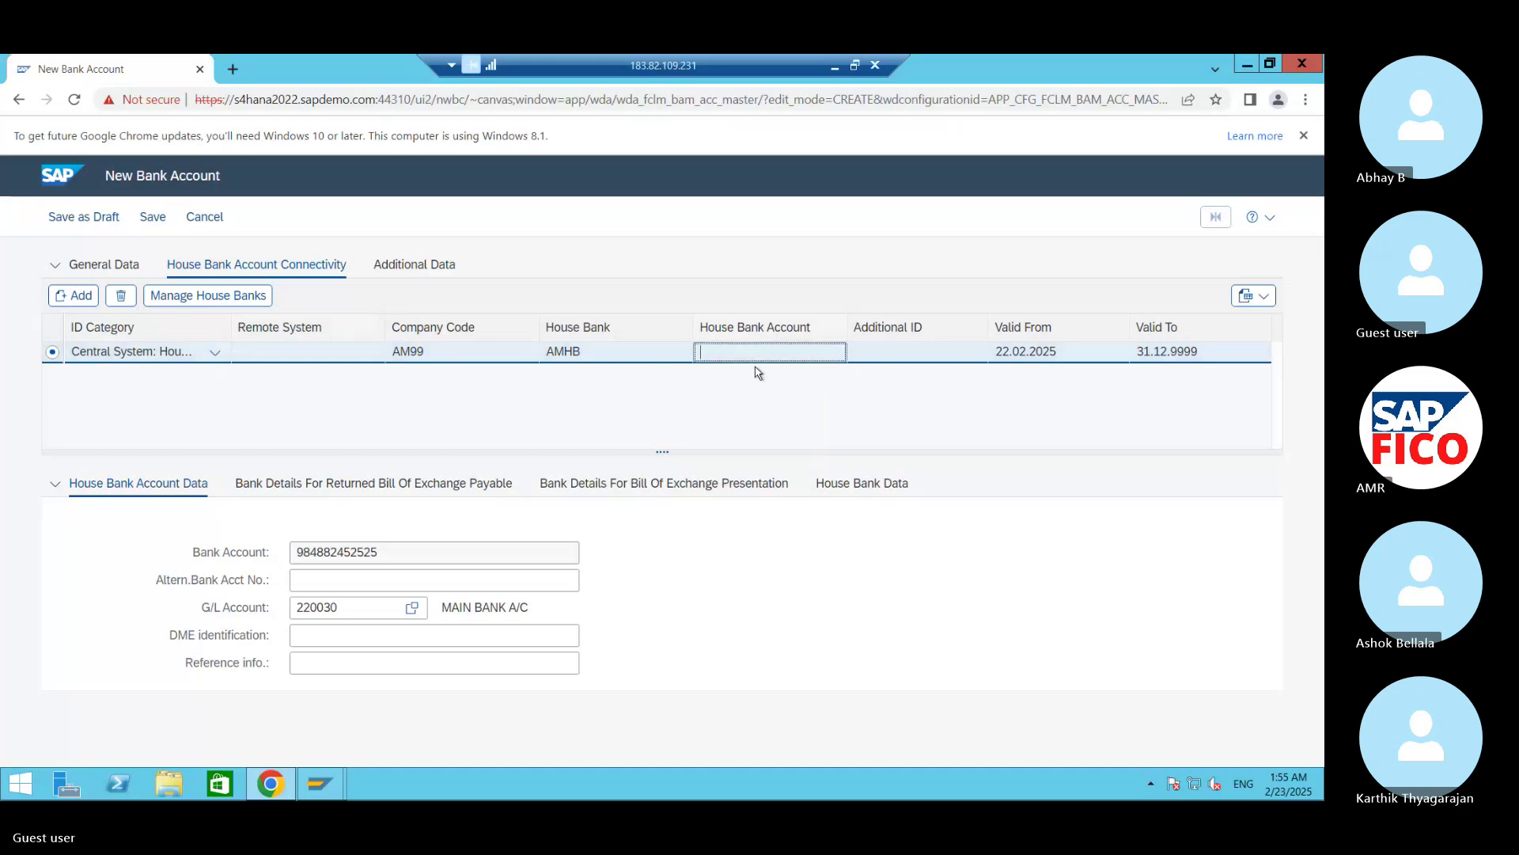
type("HD")
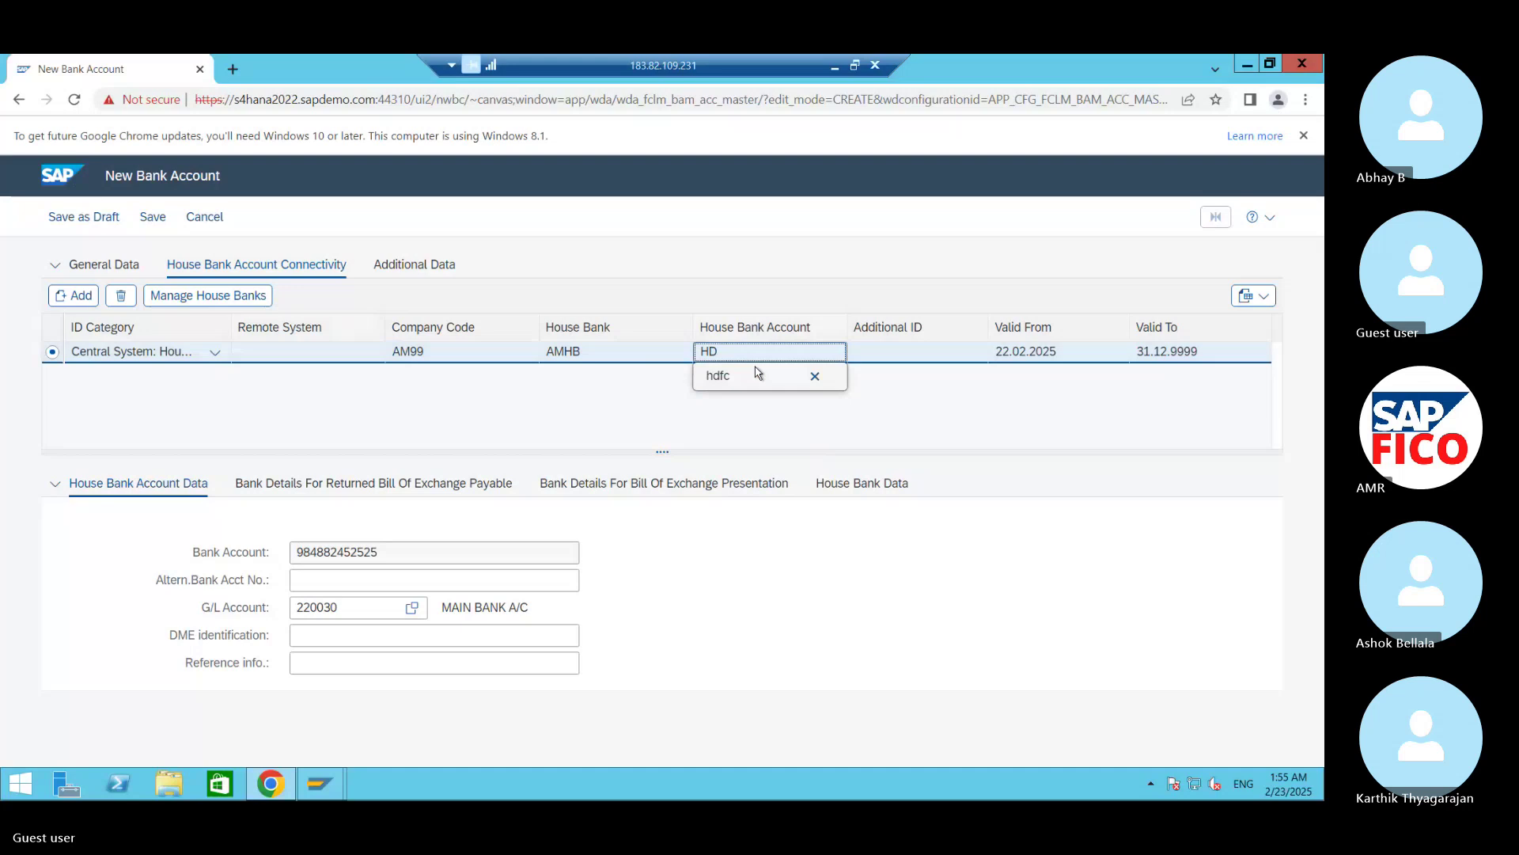
type("AM")
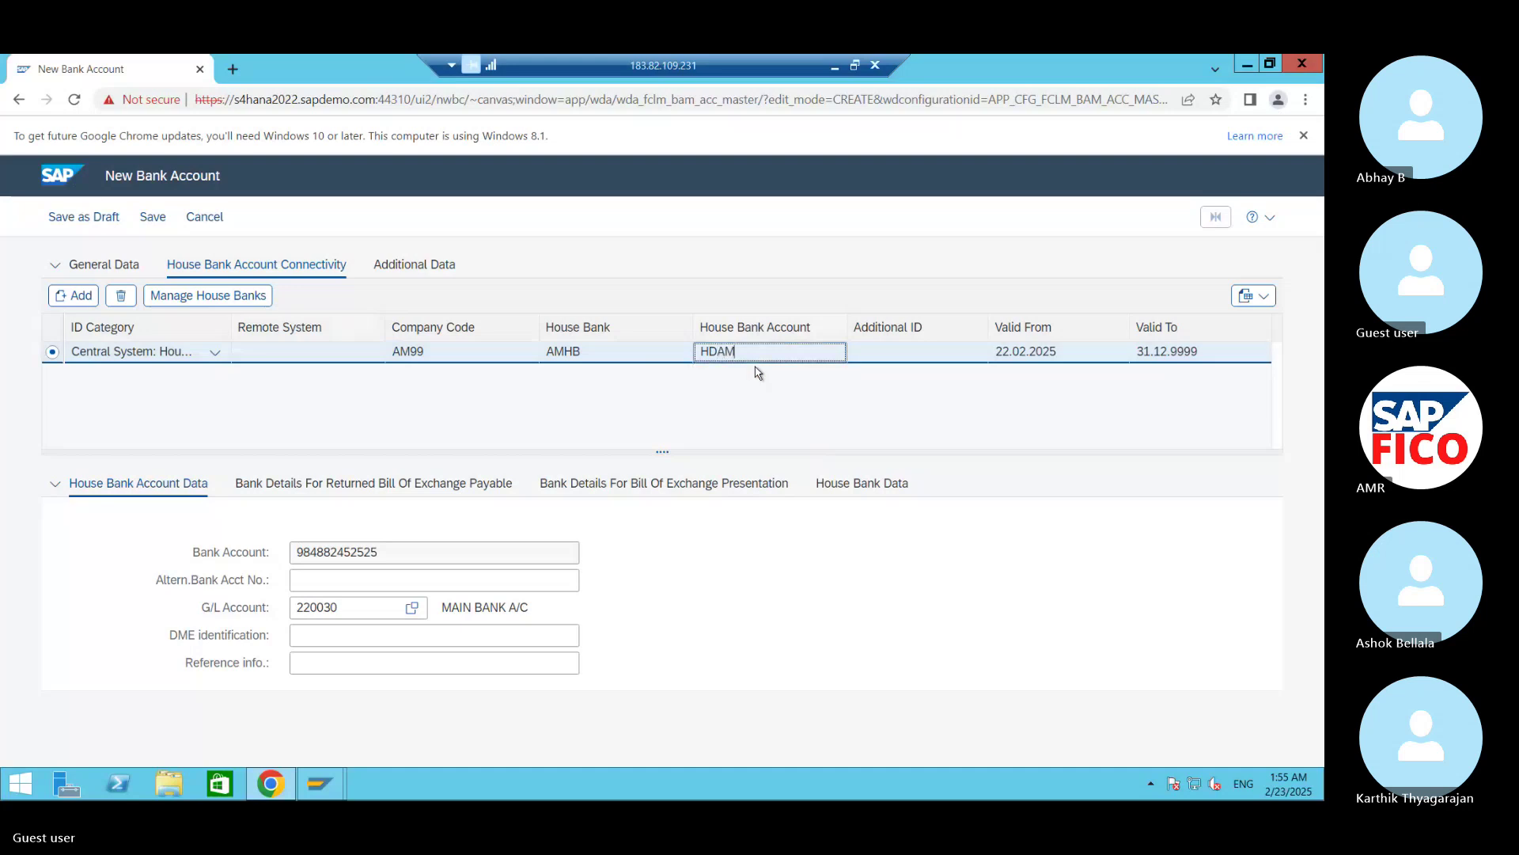
key("BackSpace")
key("BackSpace")
key("BackSpace")
key("BackSpace")
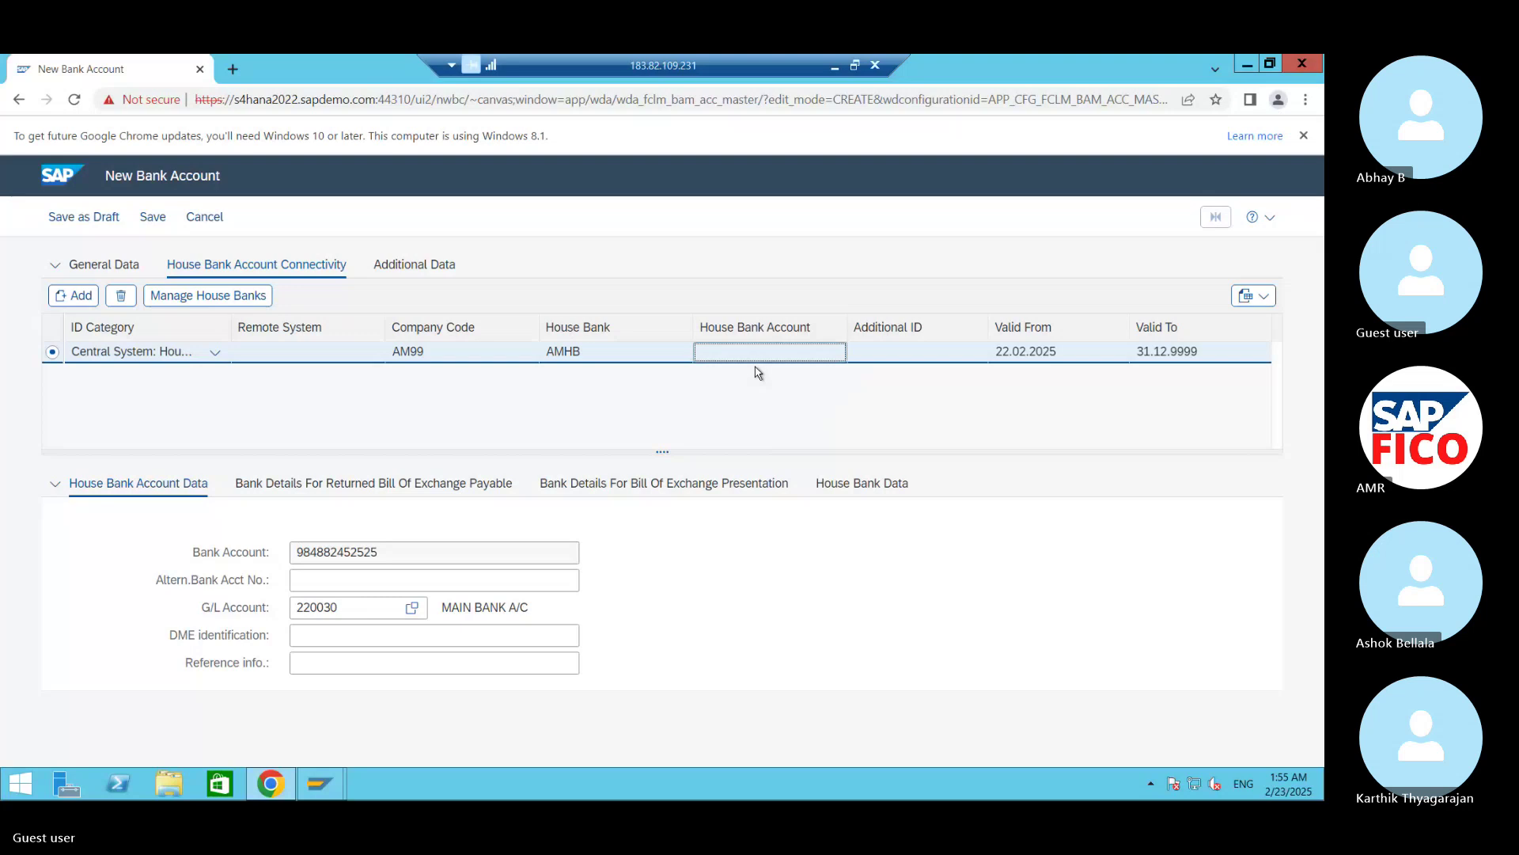
type("HD")
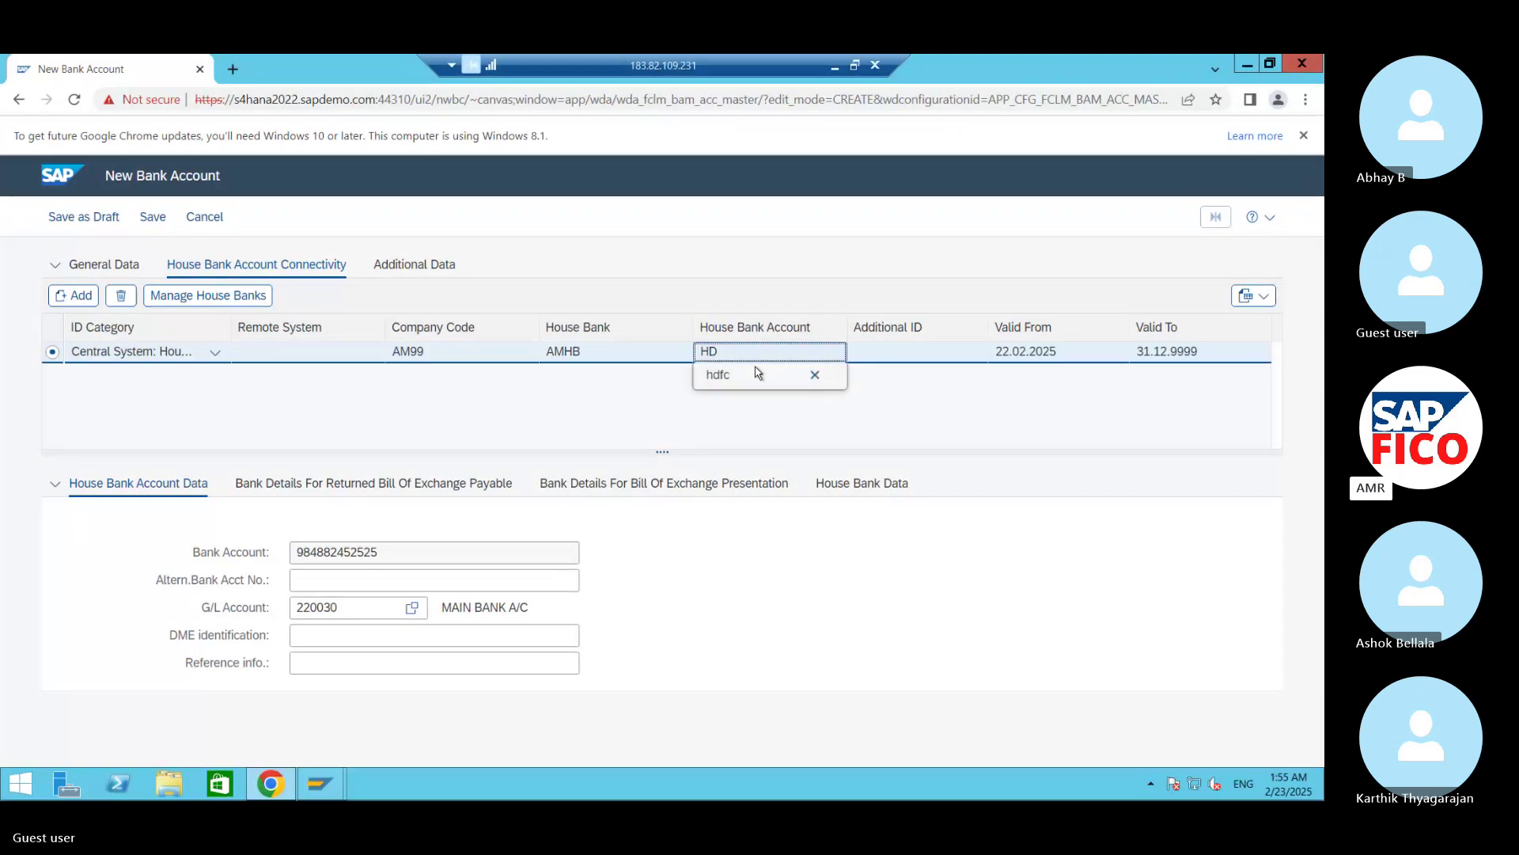
type("A")
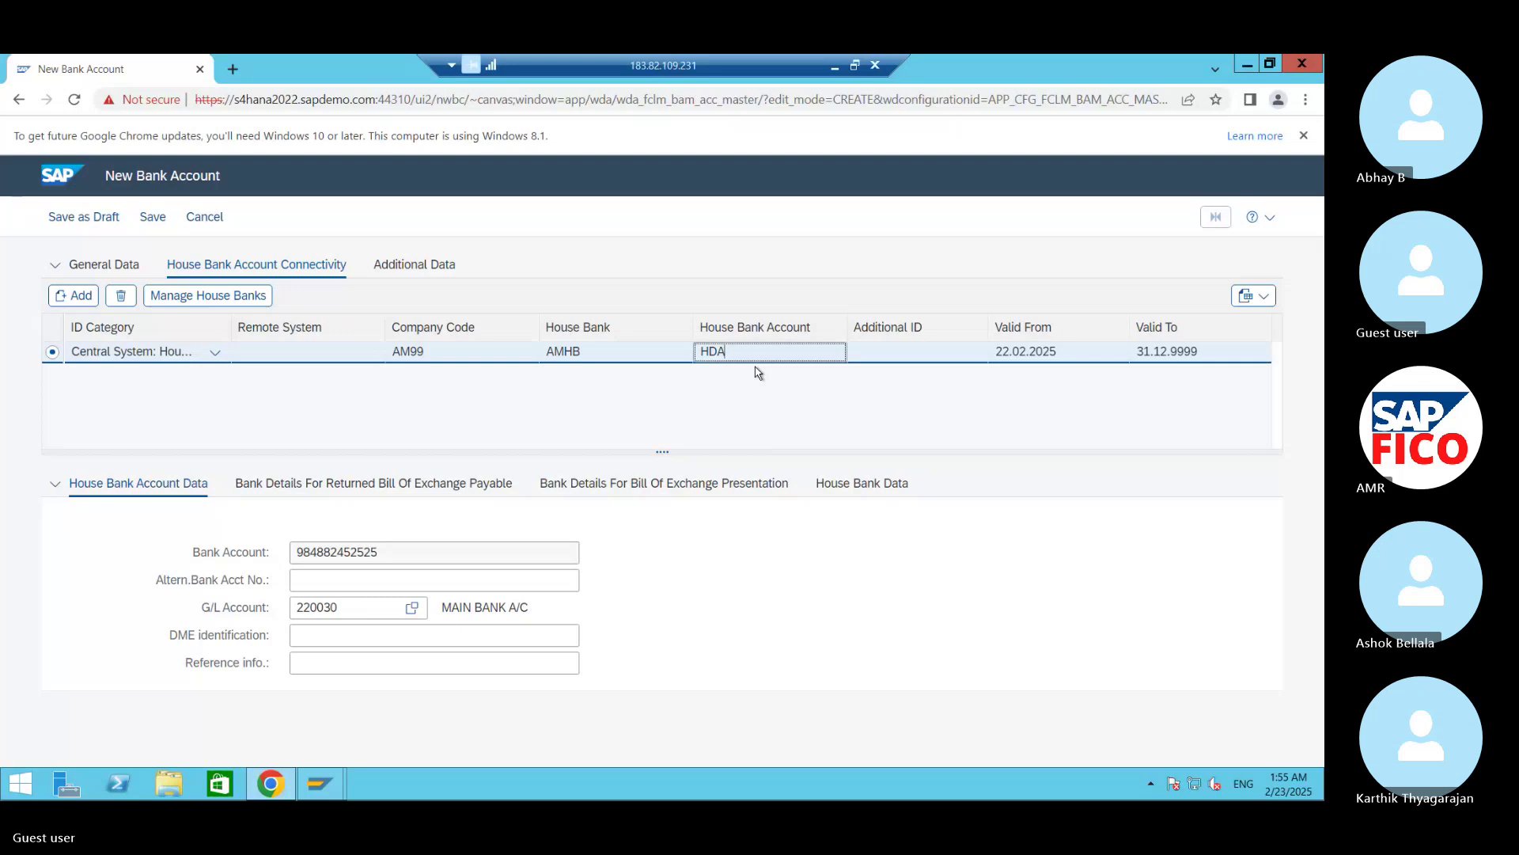
key("BackSpace")
key("BackSpace")
key("BackSpace")
type("AM")
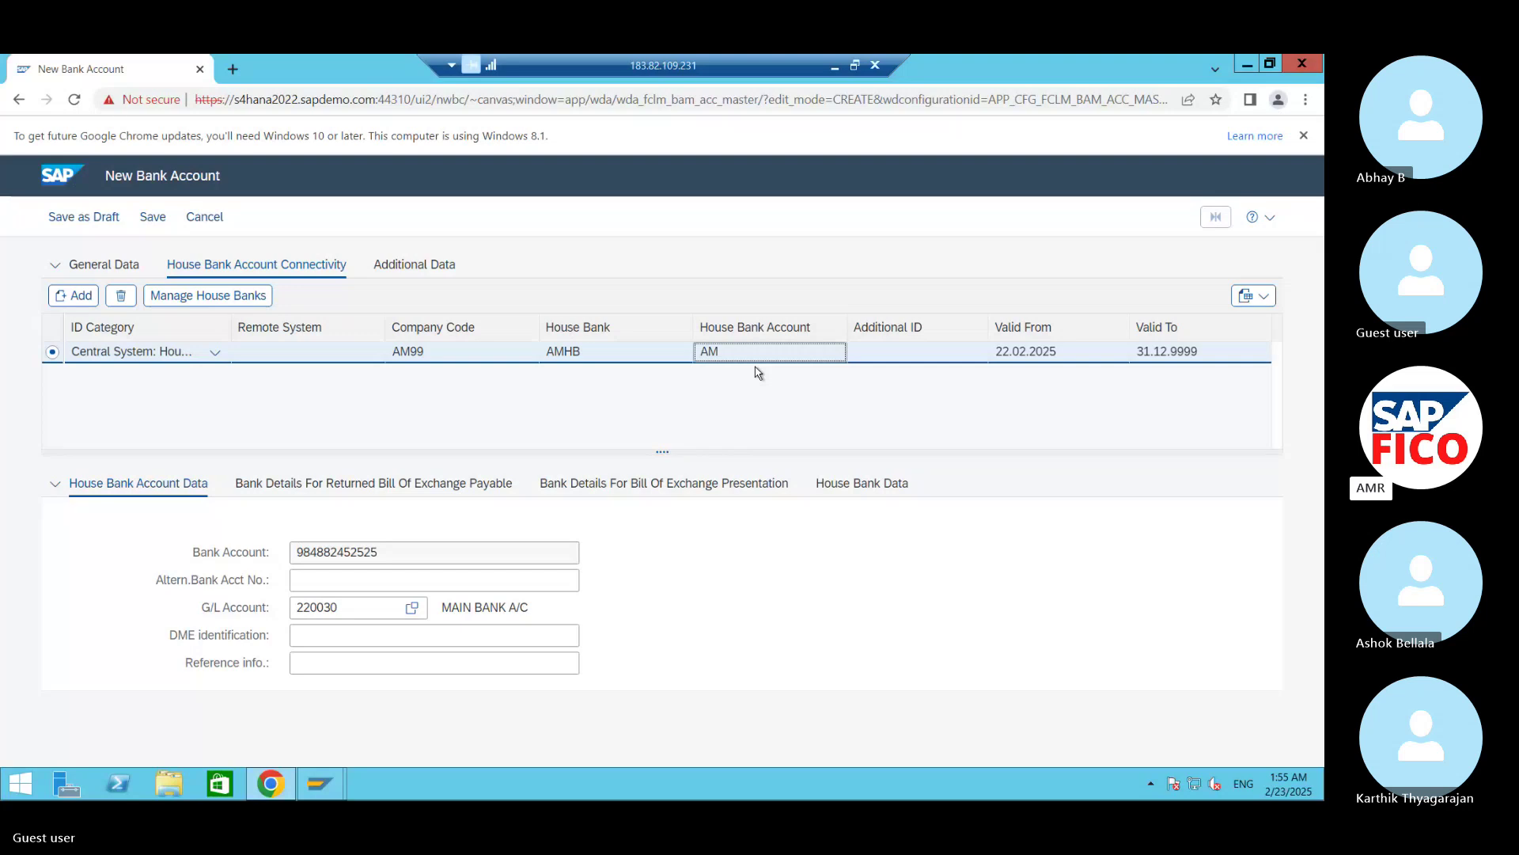
type("H")
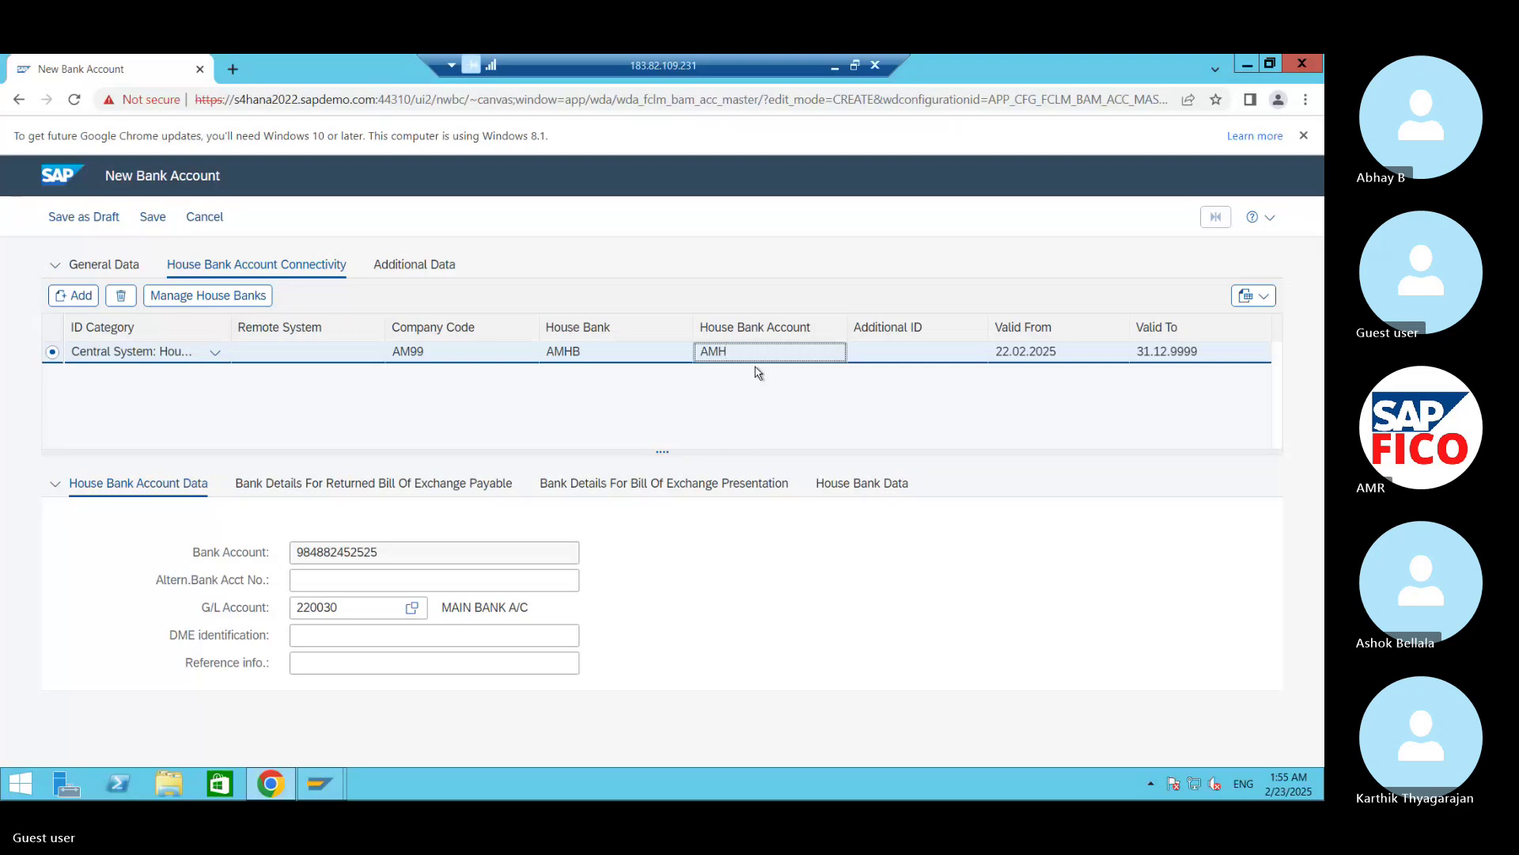
type("D")
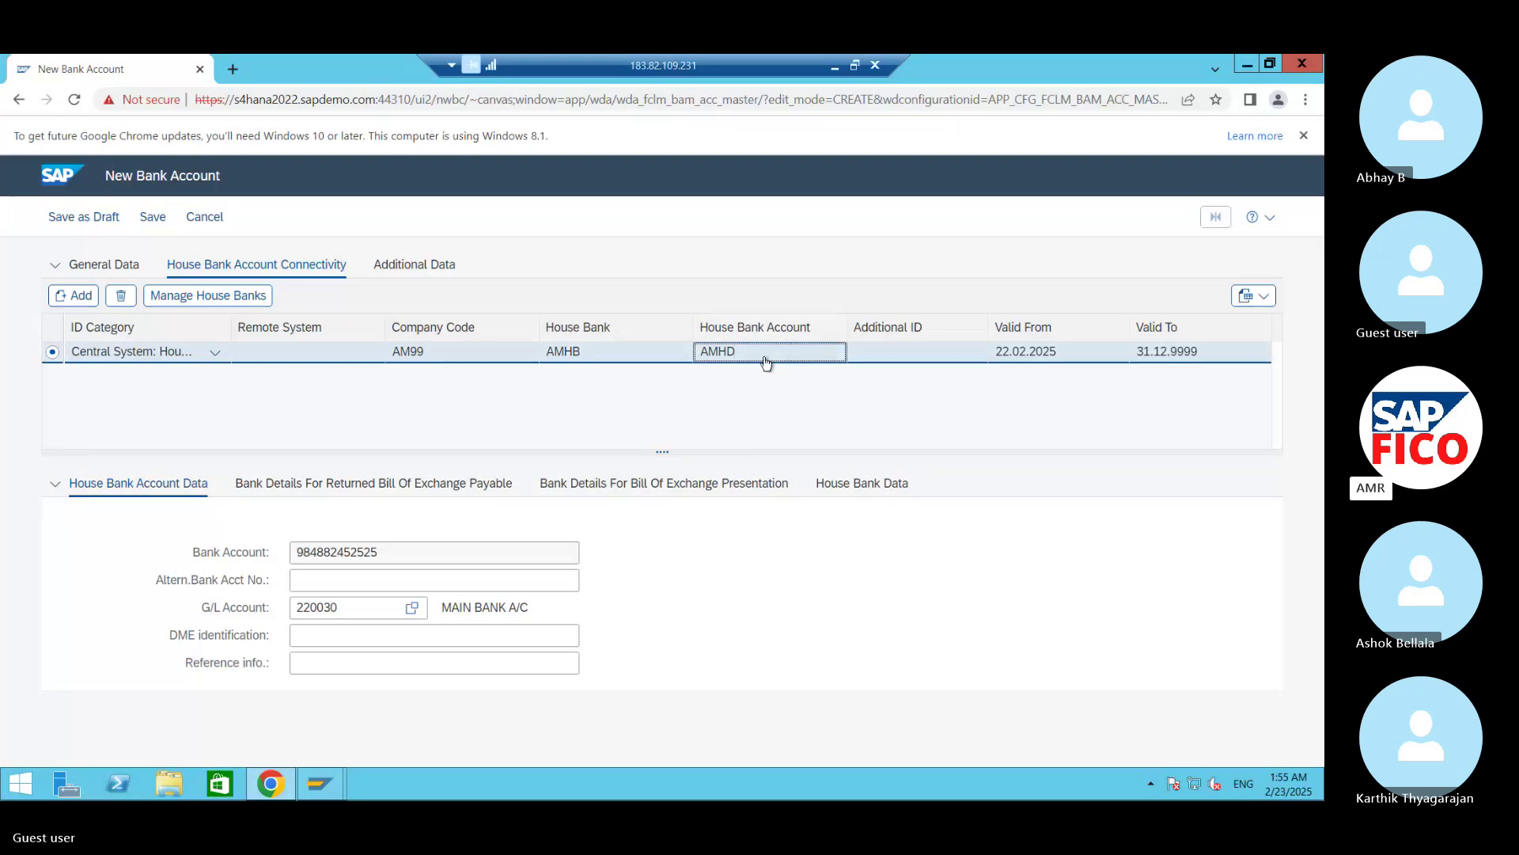
key("BackSpace")
key("BackSpace")
key("BackSpace")
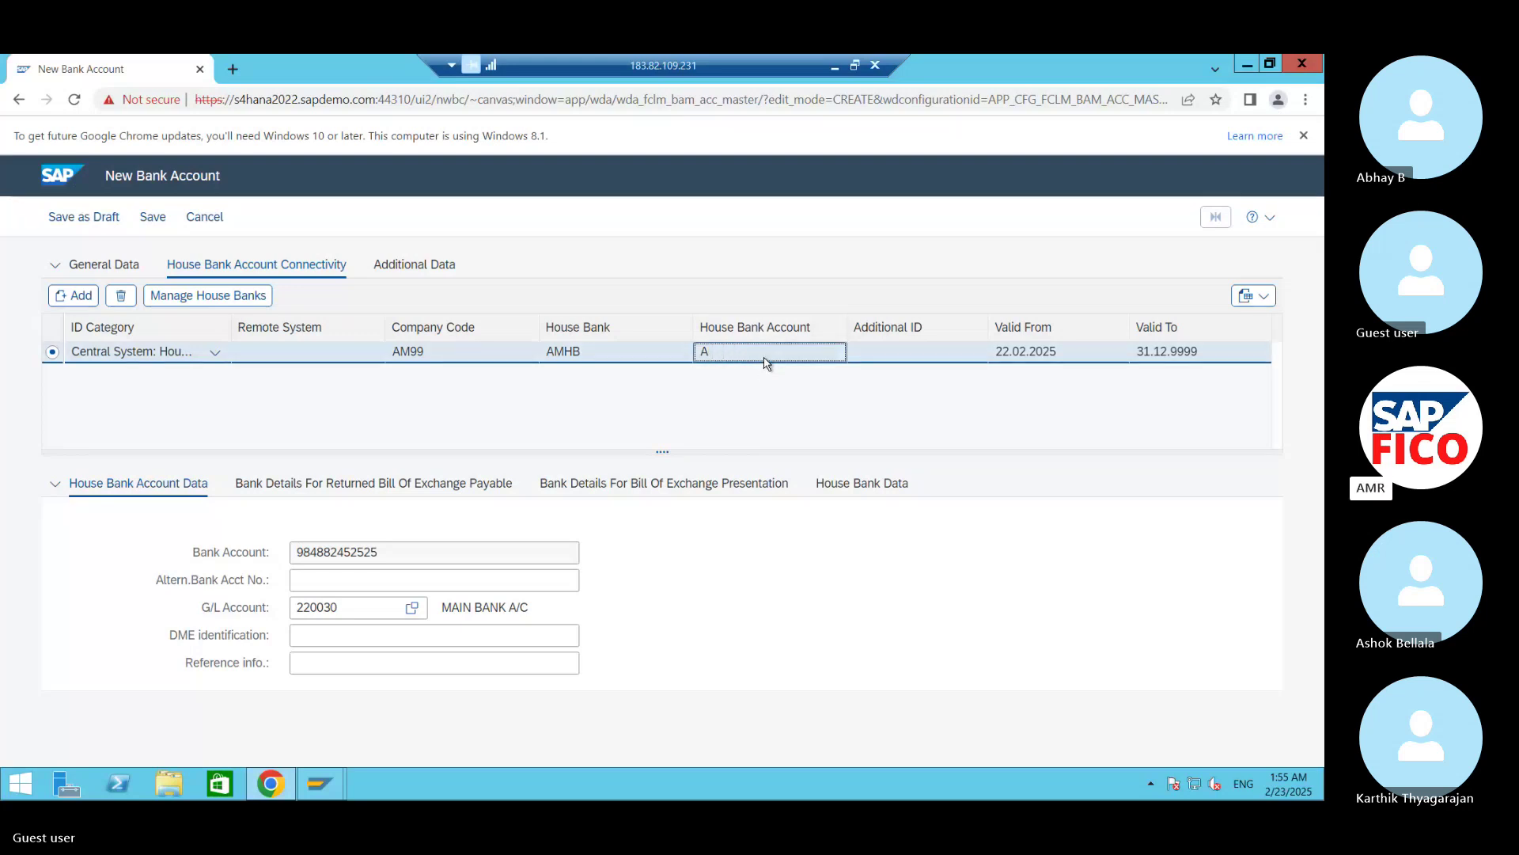
key("BackSpace")
Step: Enter AMHD as the house bank account ID in the AMHB connectivity row
type("AM")
key("BackSpace")
key("BackSpace")
type("HD")
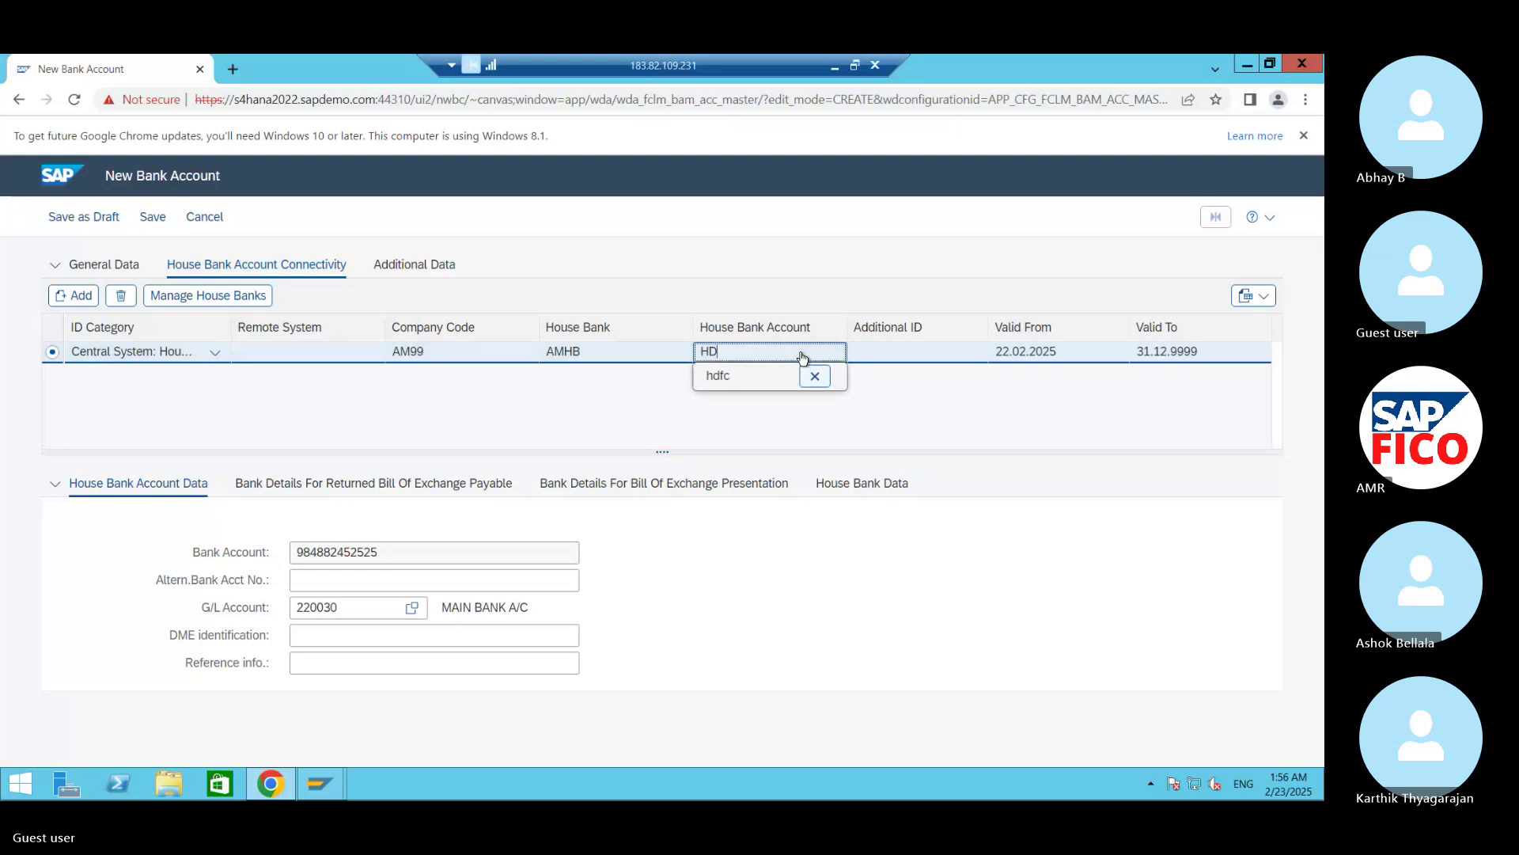
type("F")
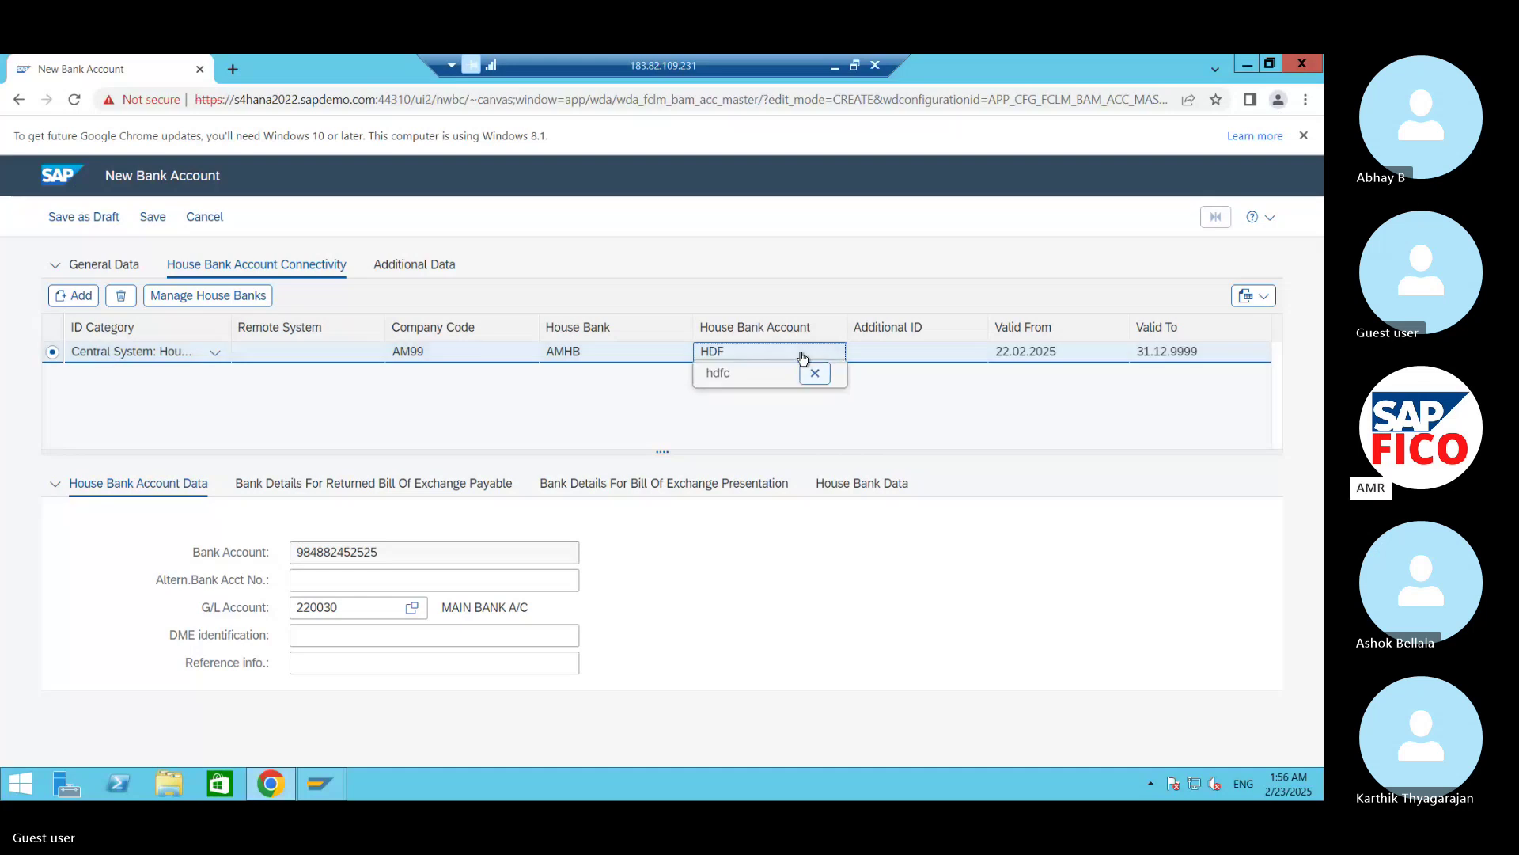
key("BackSpace")
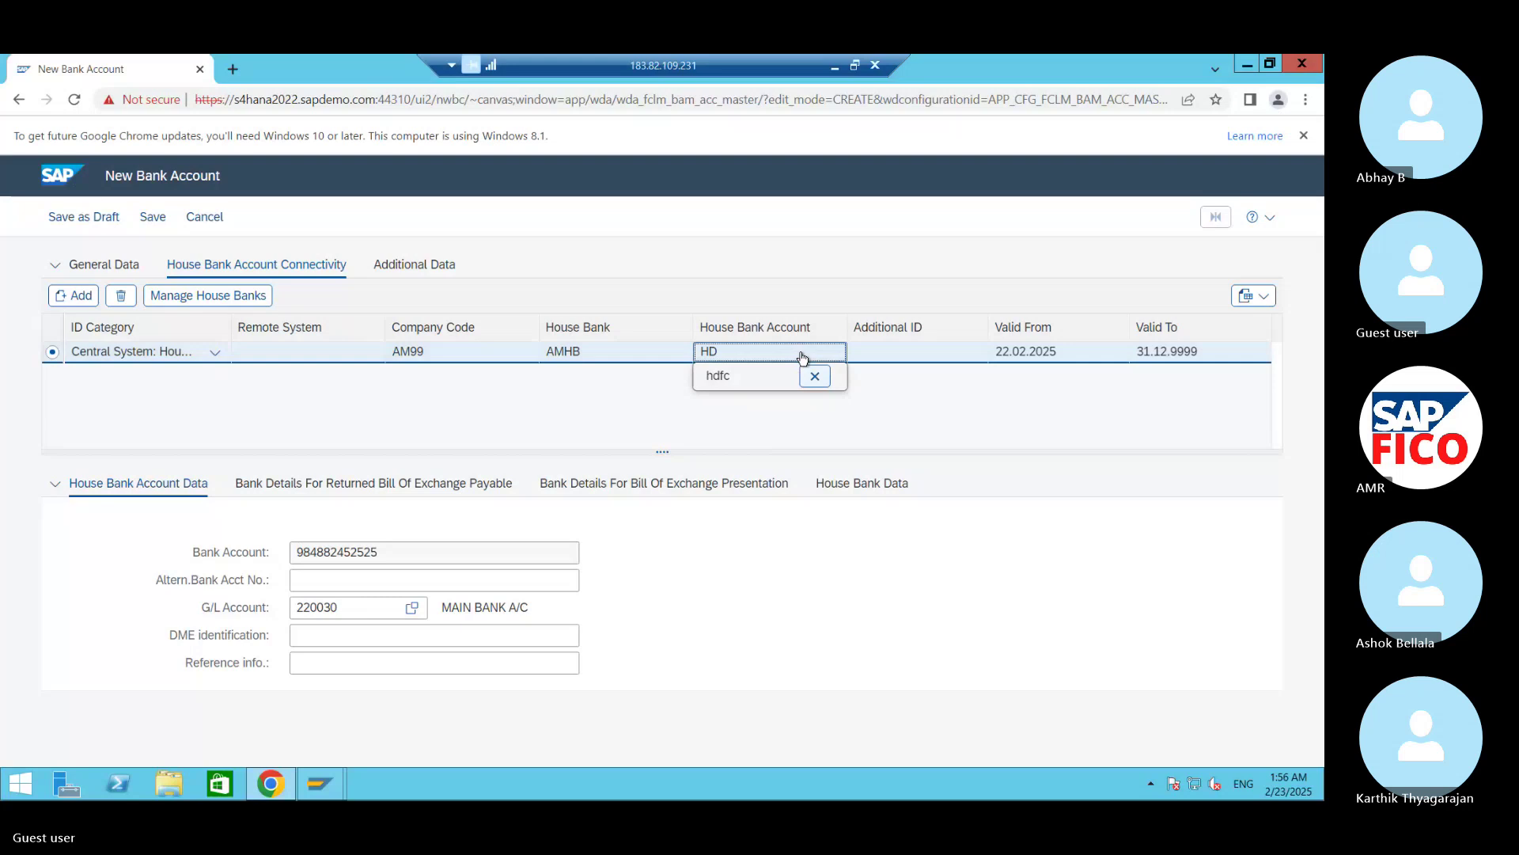
key("BackSpace")
key("BackSpace")
type("9")
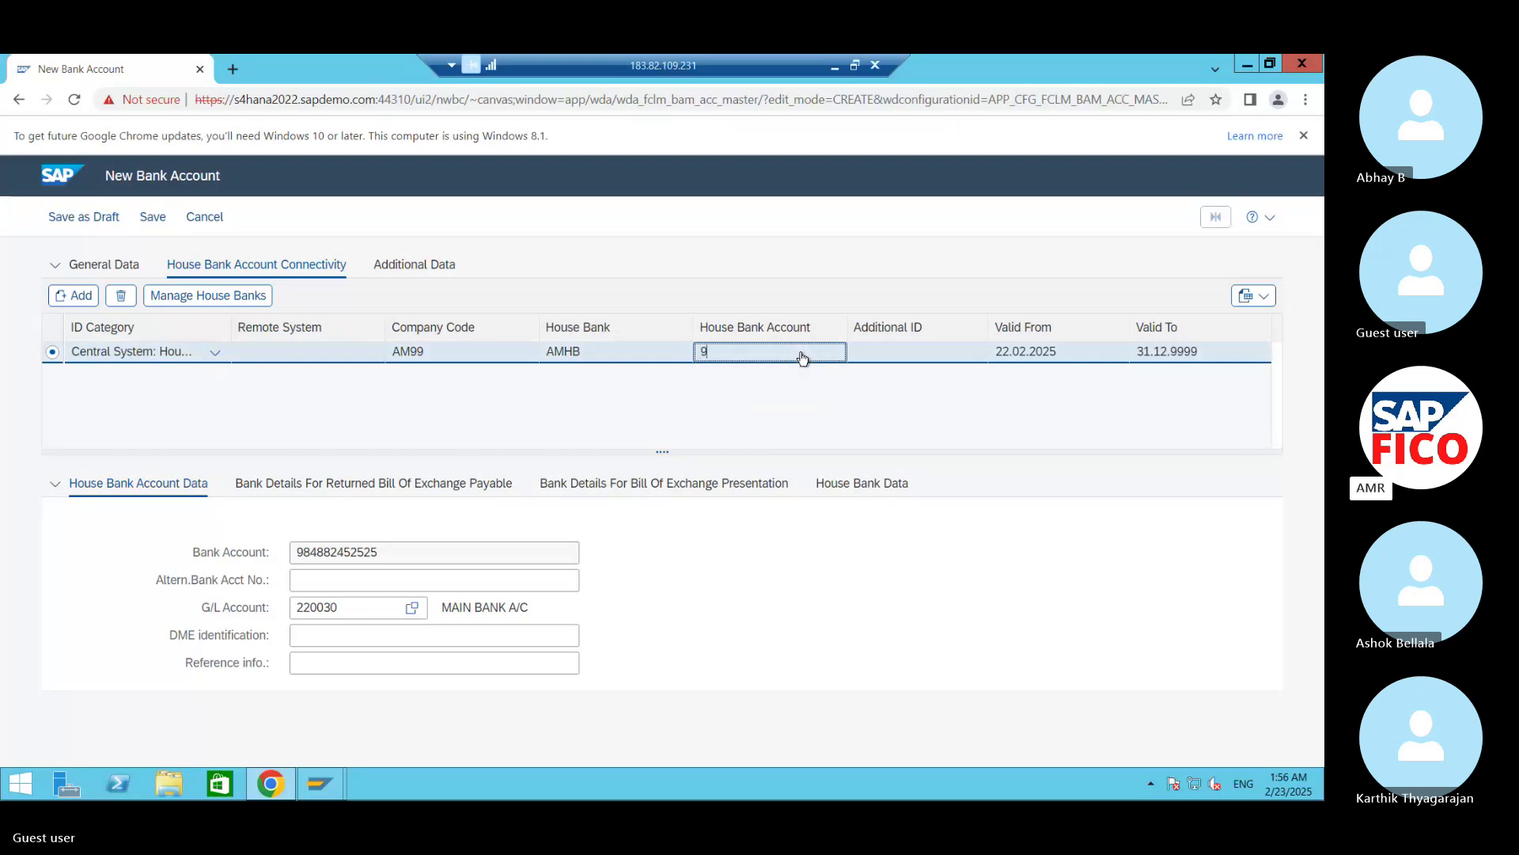
type("84")
key("BackSpace")
key("BackSpace")
key("BackSpace")
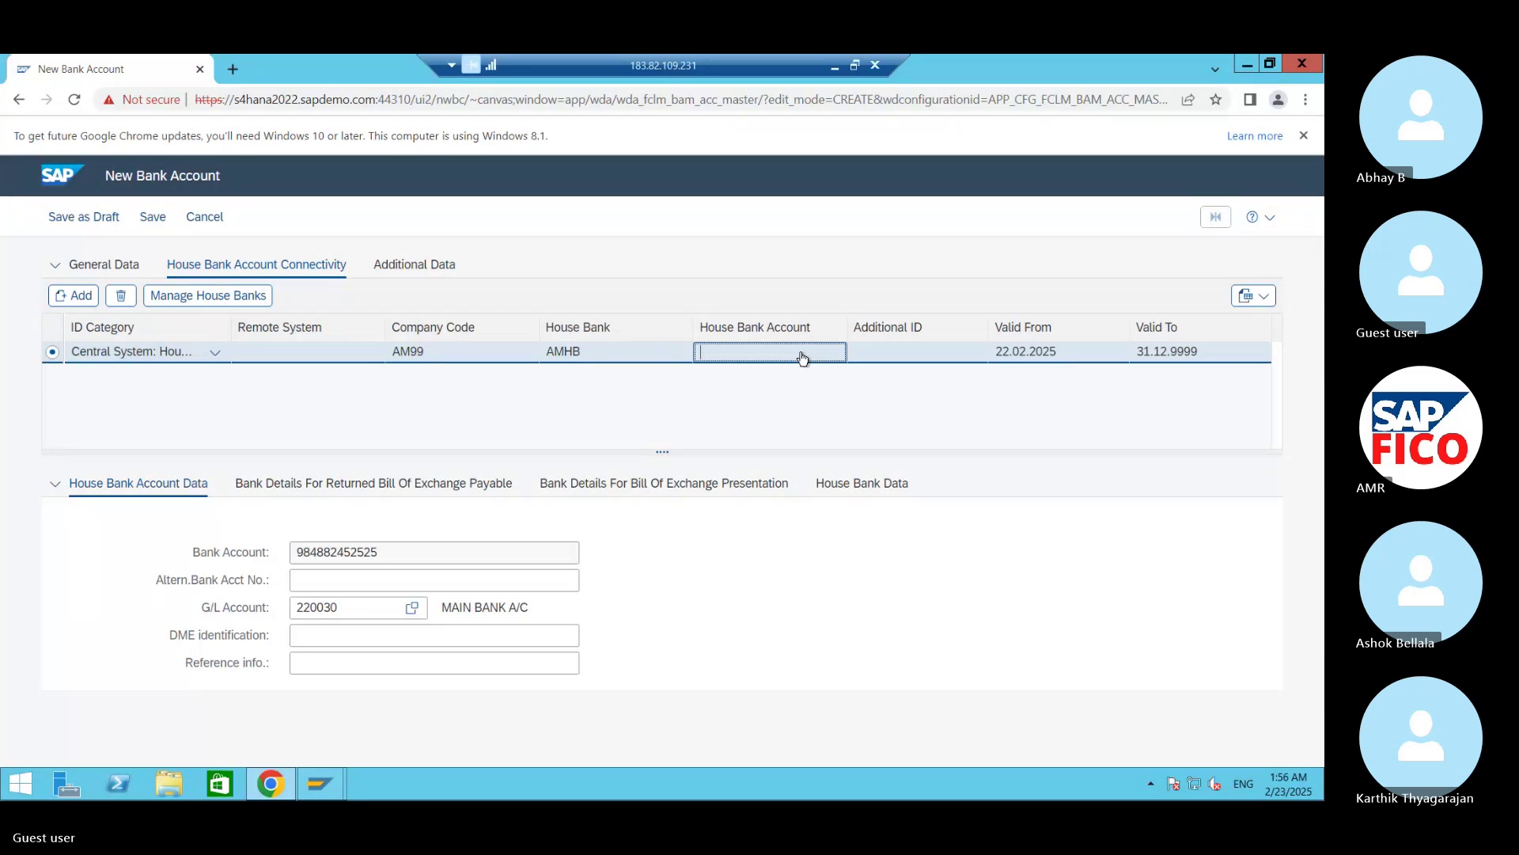
type("HD")
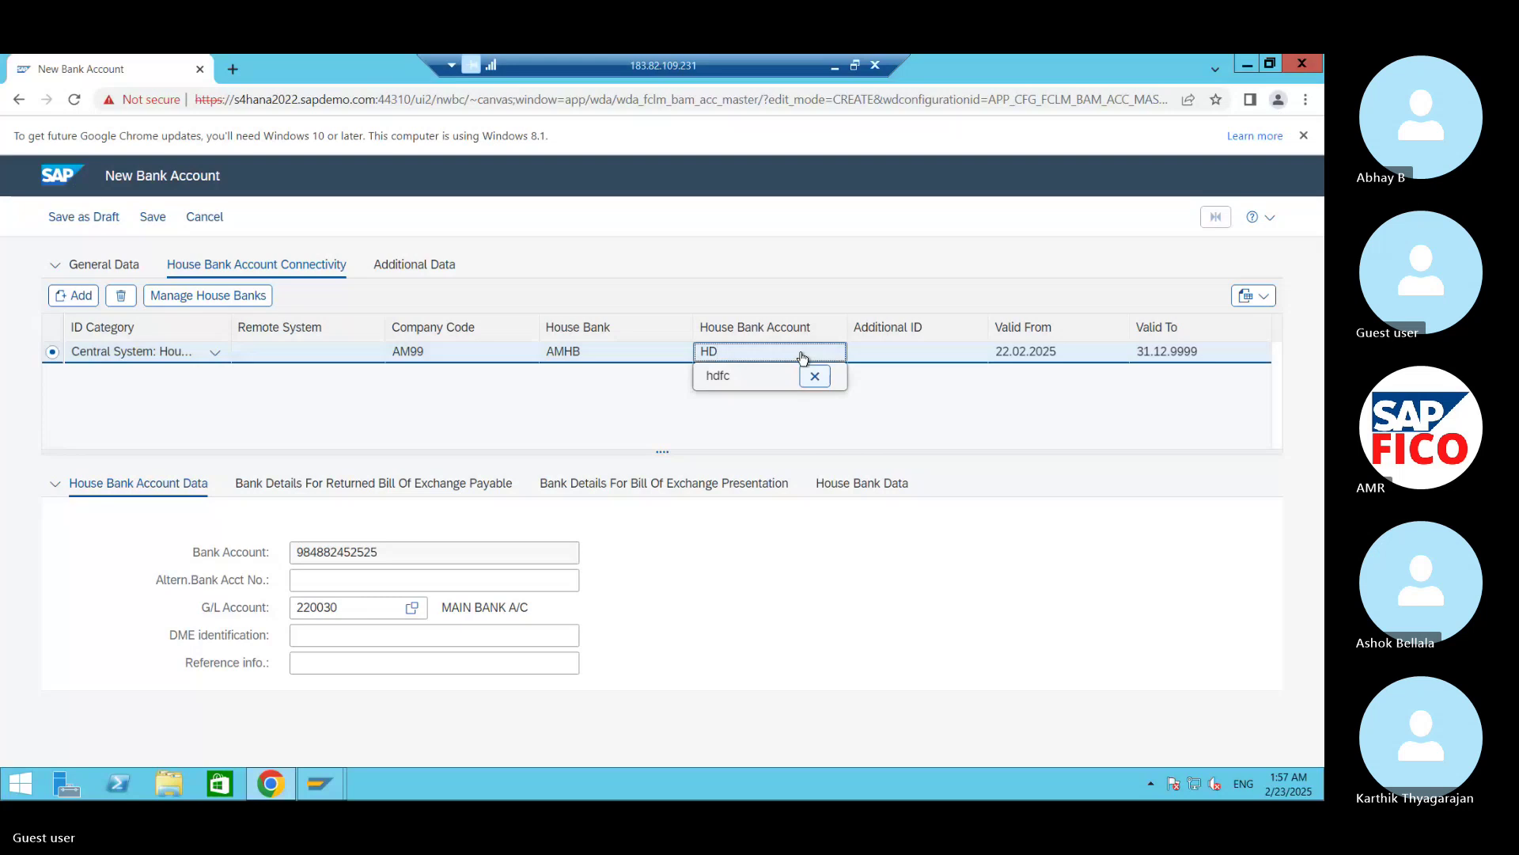
type("98")
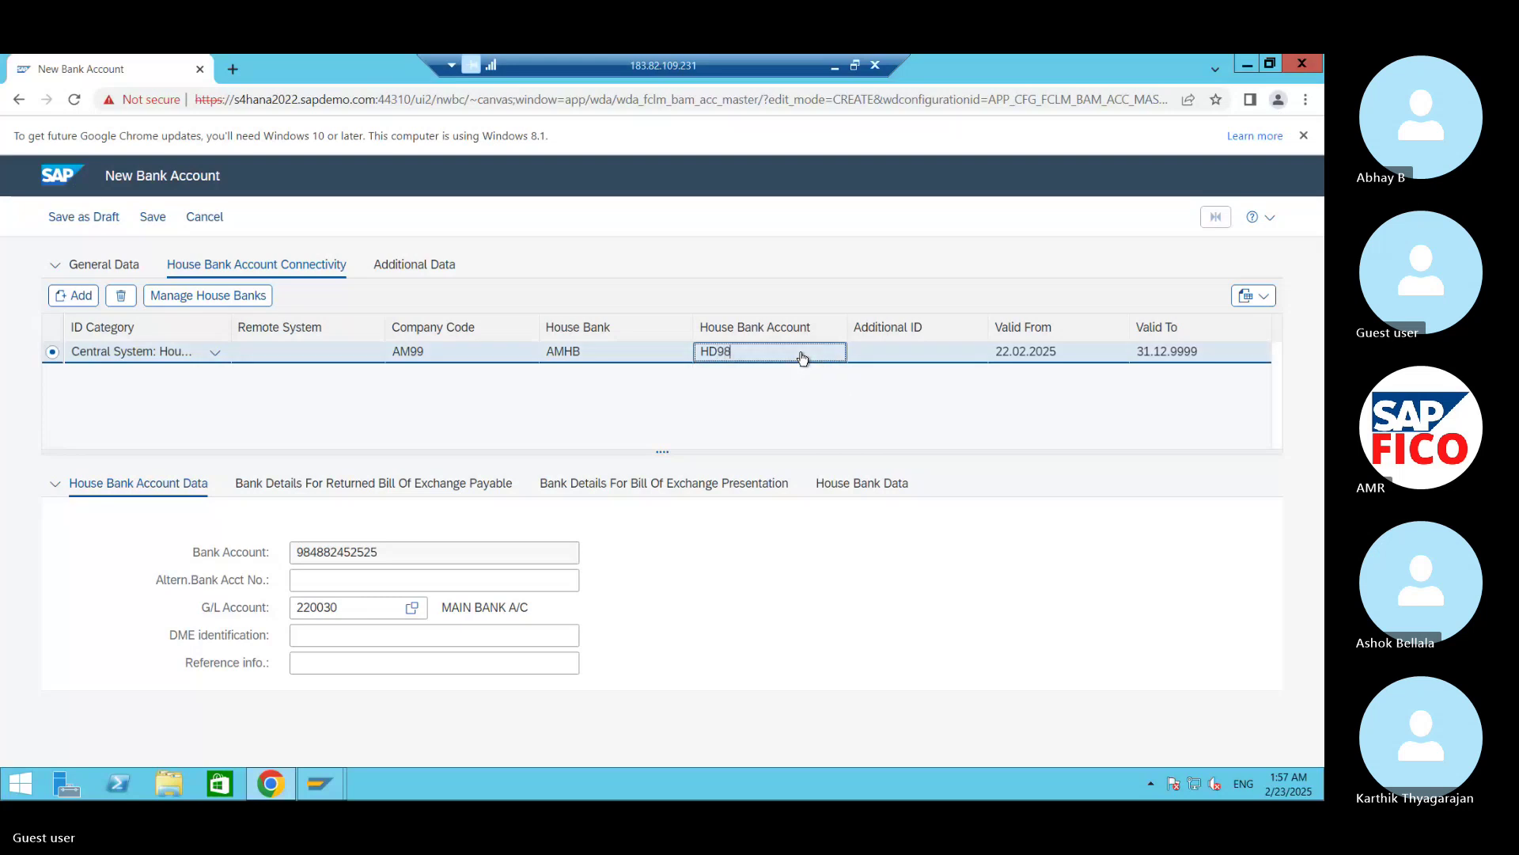
type("4")
key("BackSpace")
key("BackSpace")
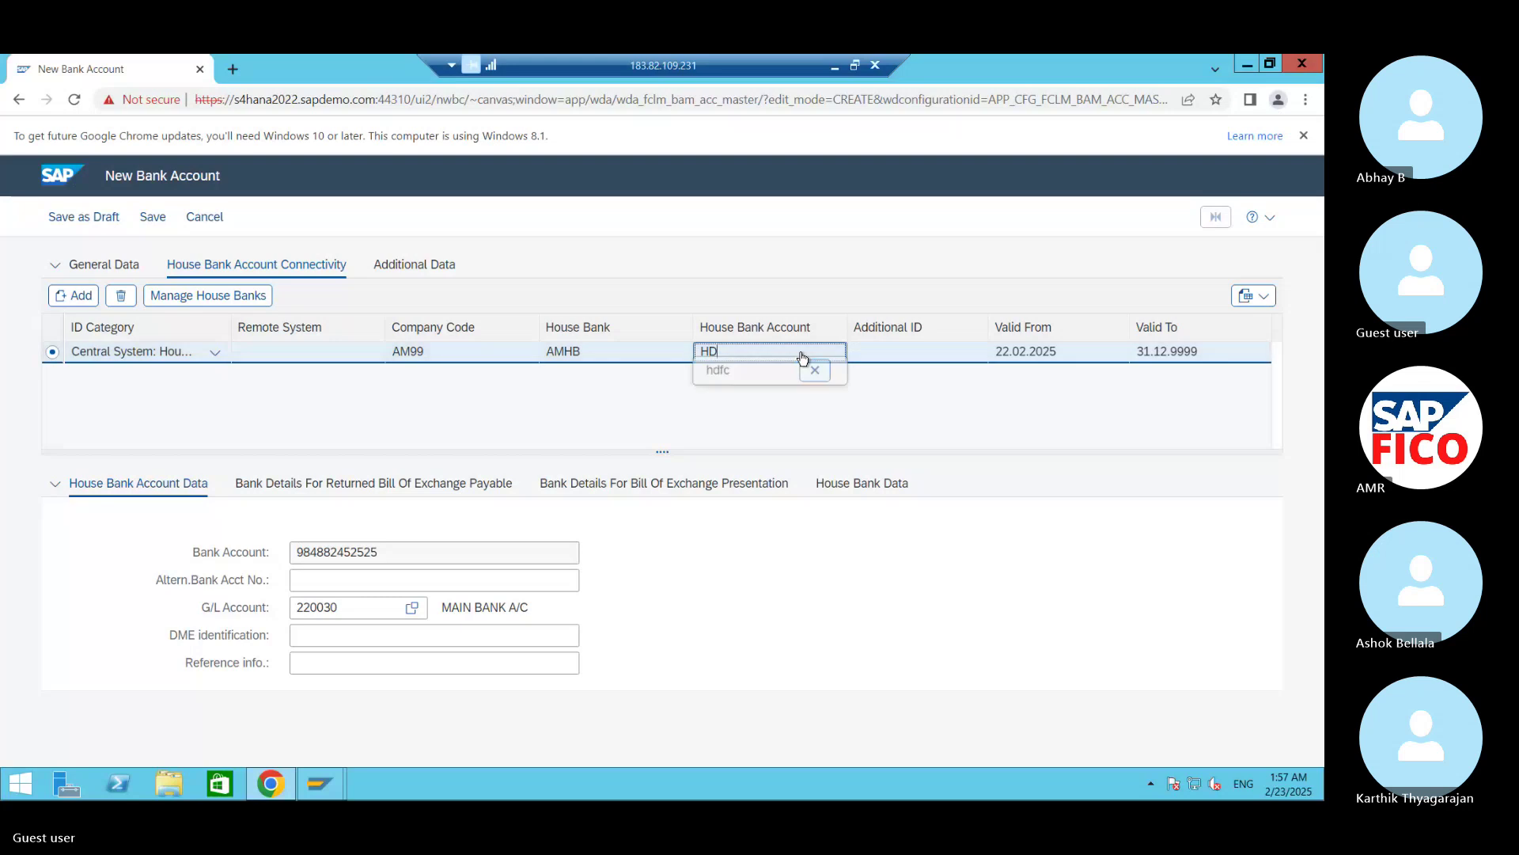
key("BackSpace")
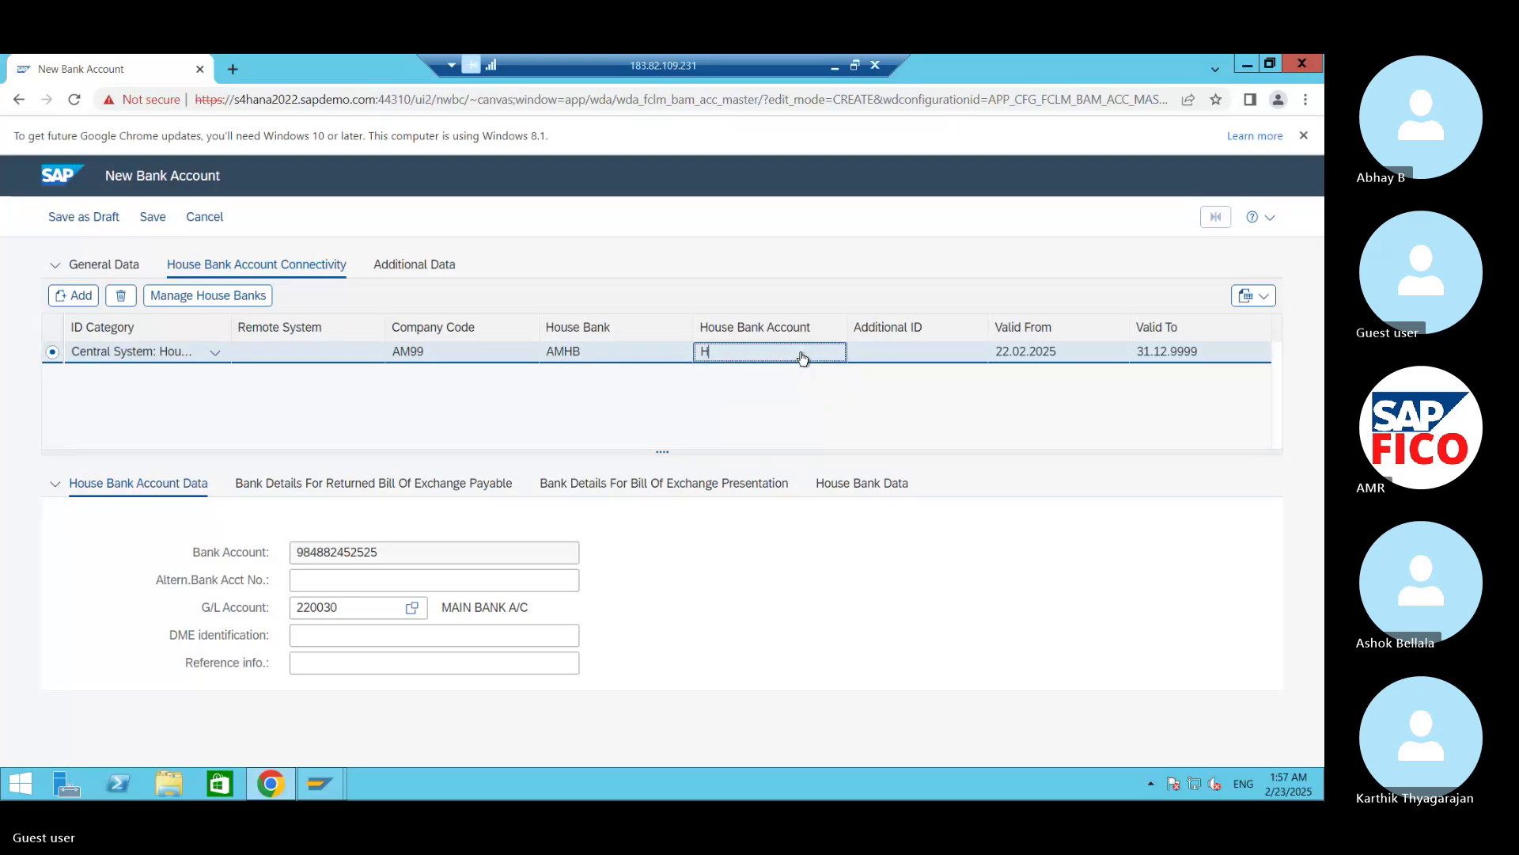
key("BackSpace")
type("AMHD")
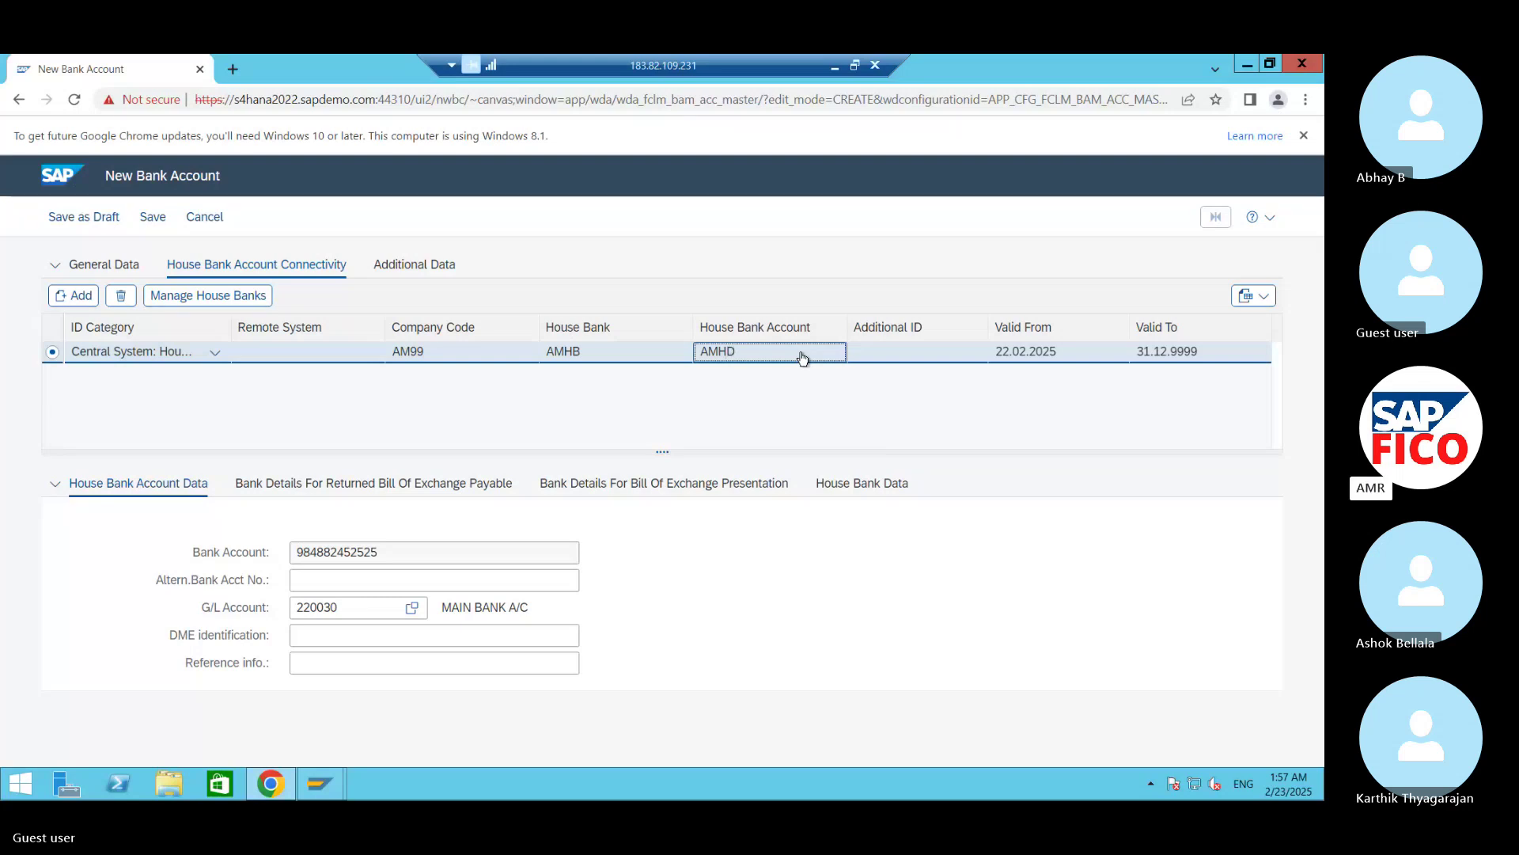
key("BackSpace")
key("BackSpace")
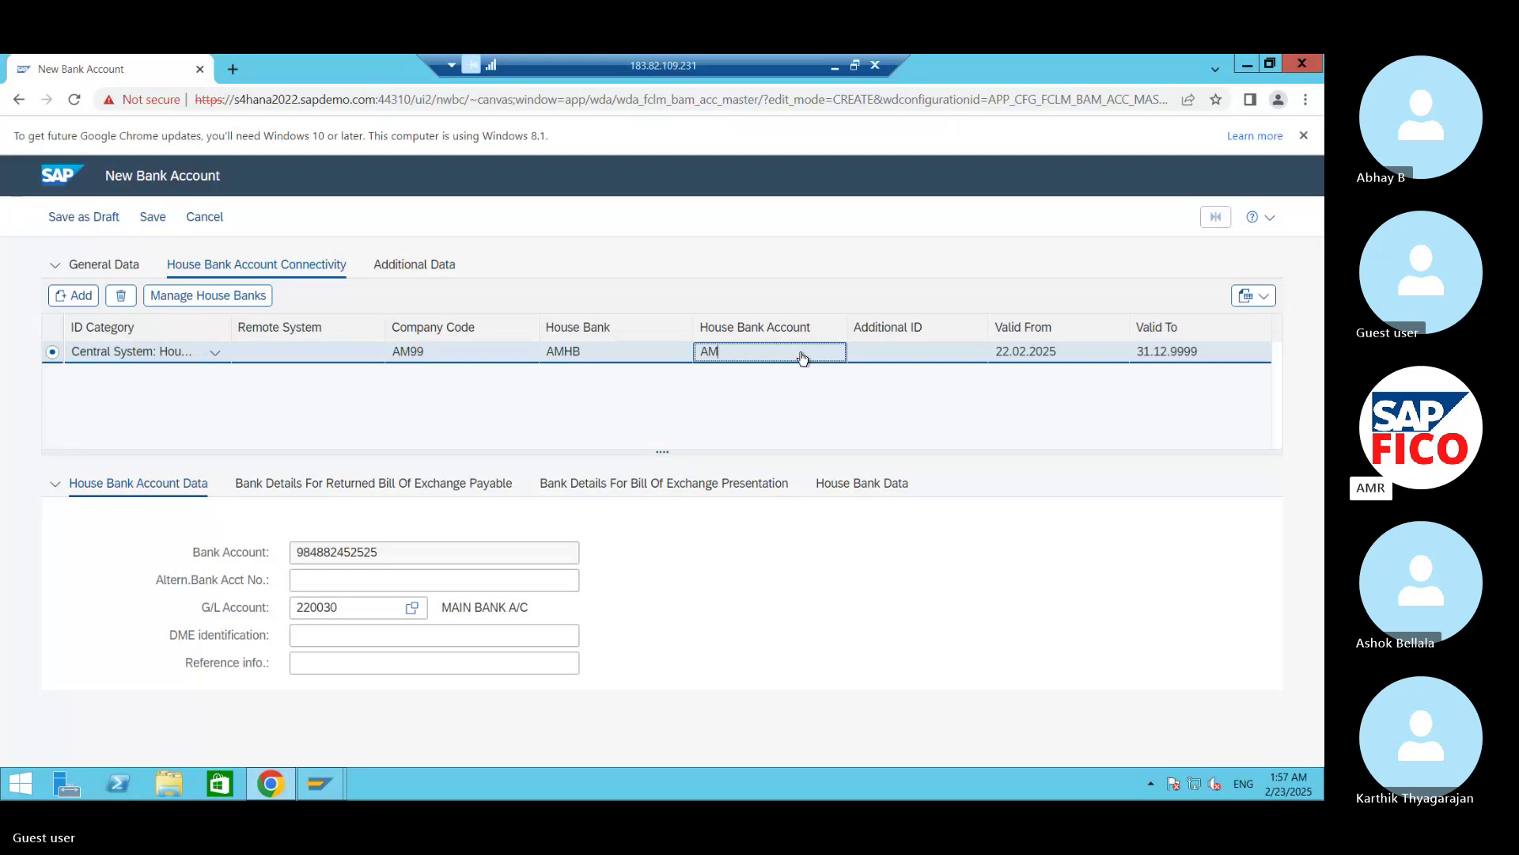
type("HD")
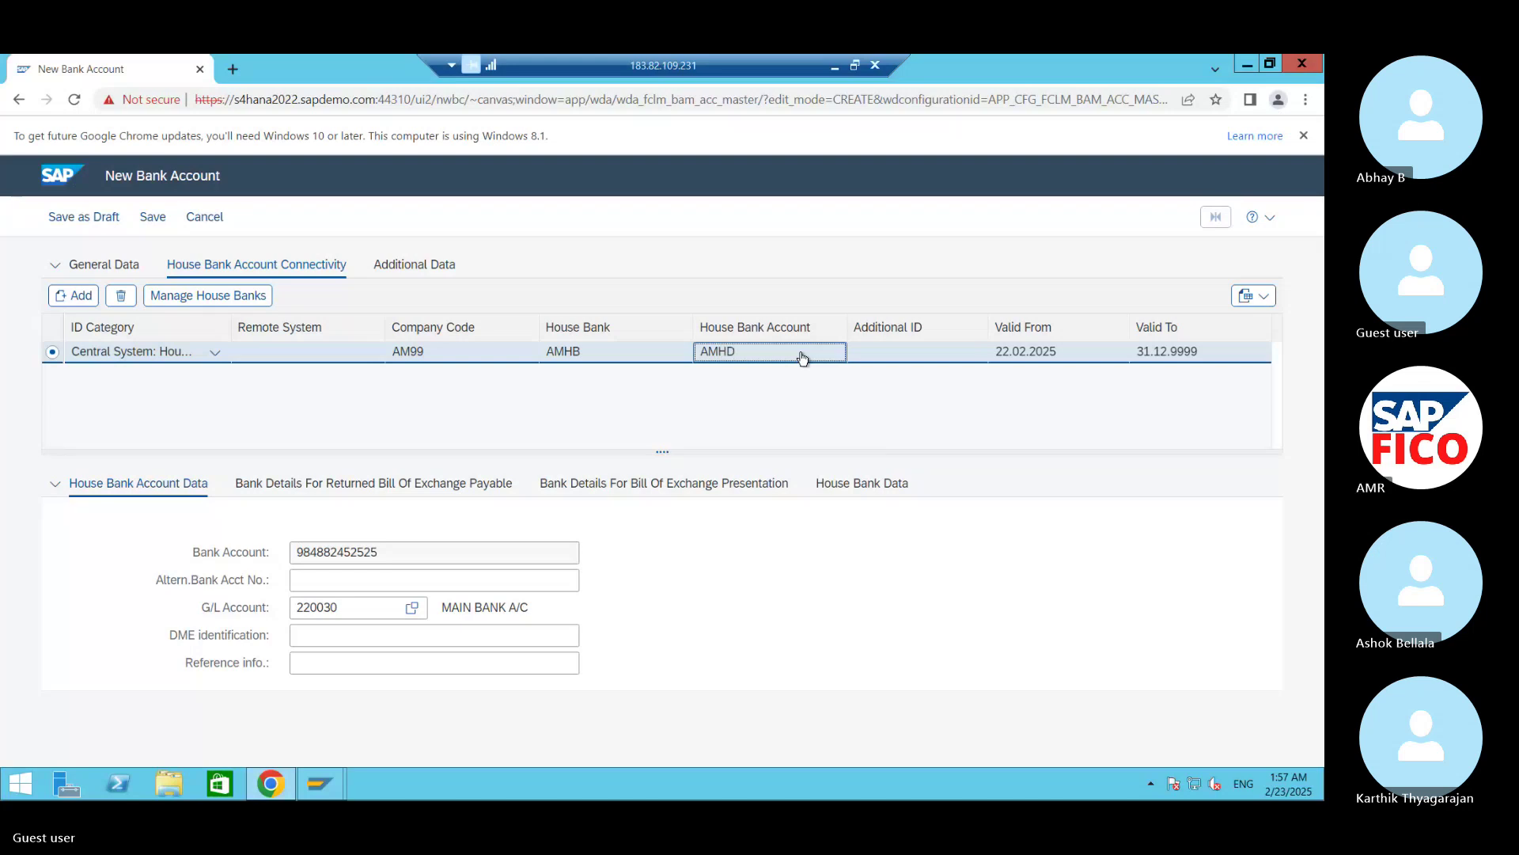
Step: Save the HDFC current account, reopen it for editing and check the house bank account details
left_click(153, 220)
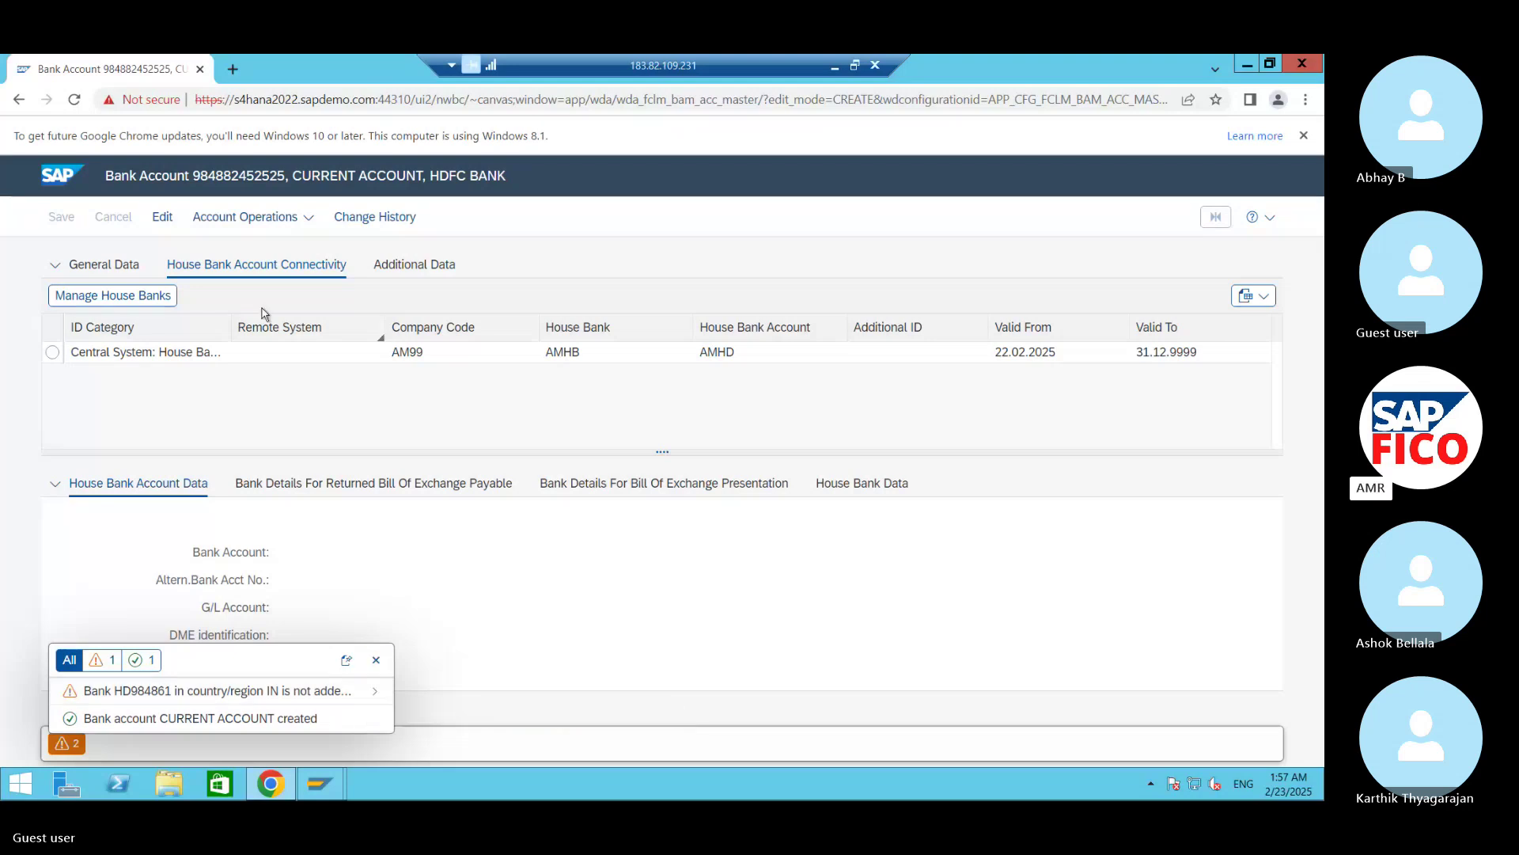
left_click(166, 218)
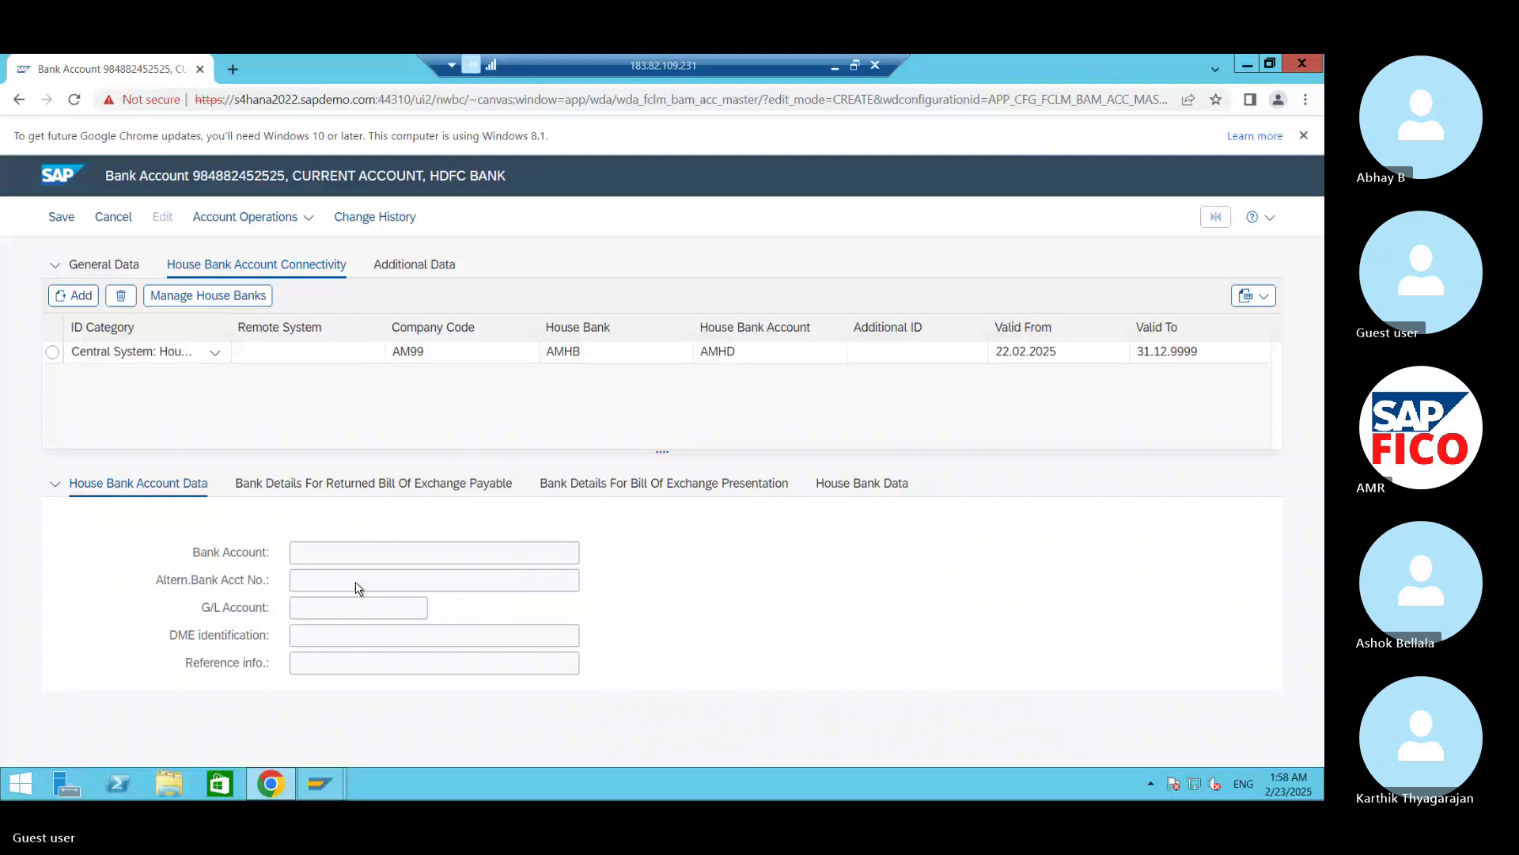
left_click(321, 556)
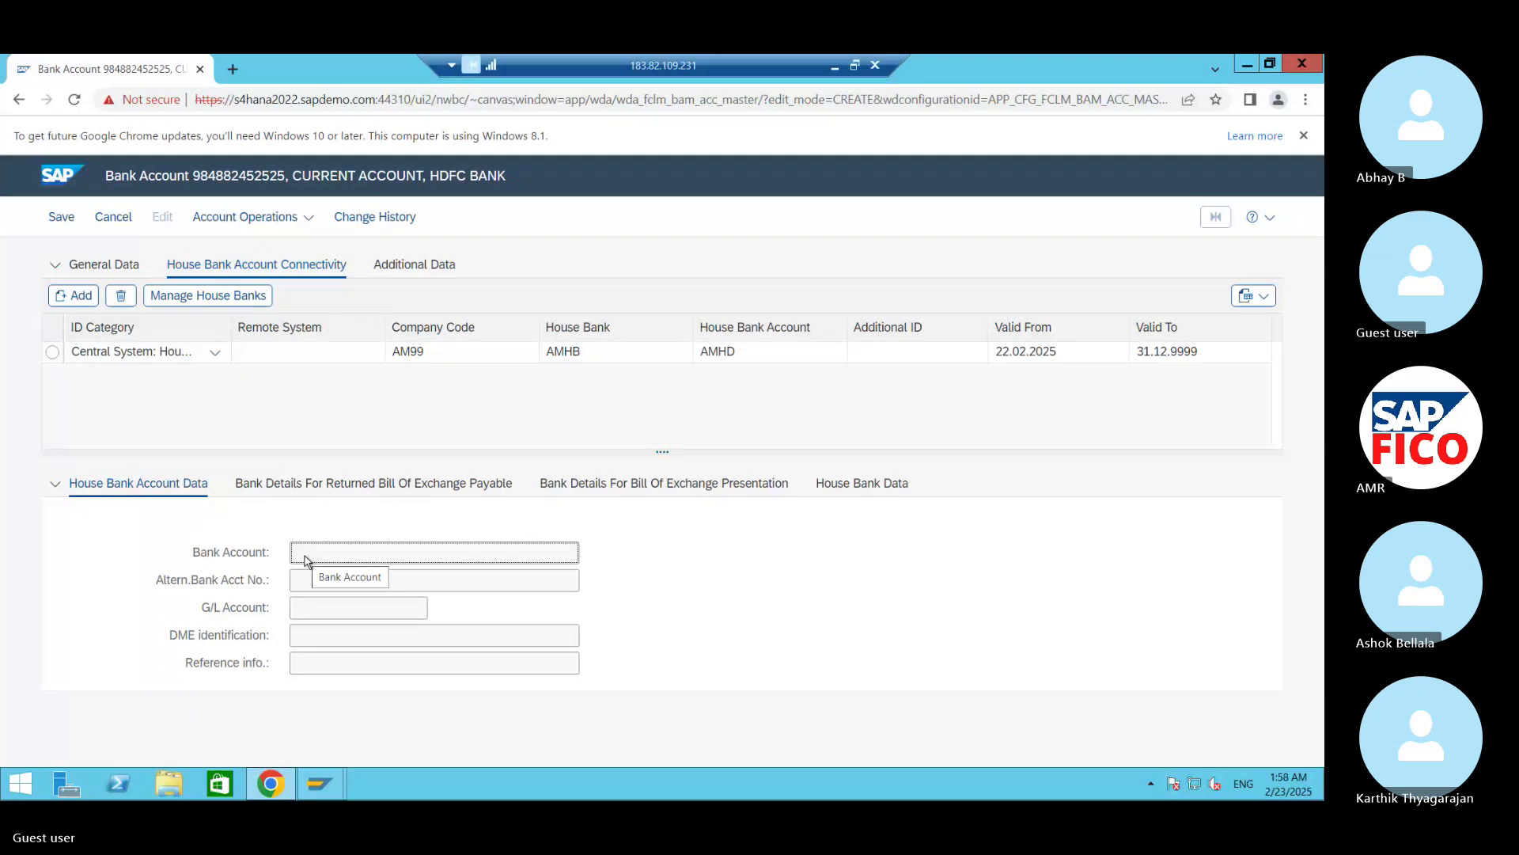
Step: Review General Data, save the account again, and set Chrome aside for the SAP GUI FI12 overview
left_click(97, 267)
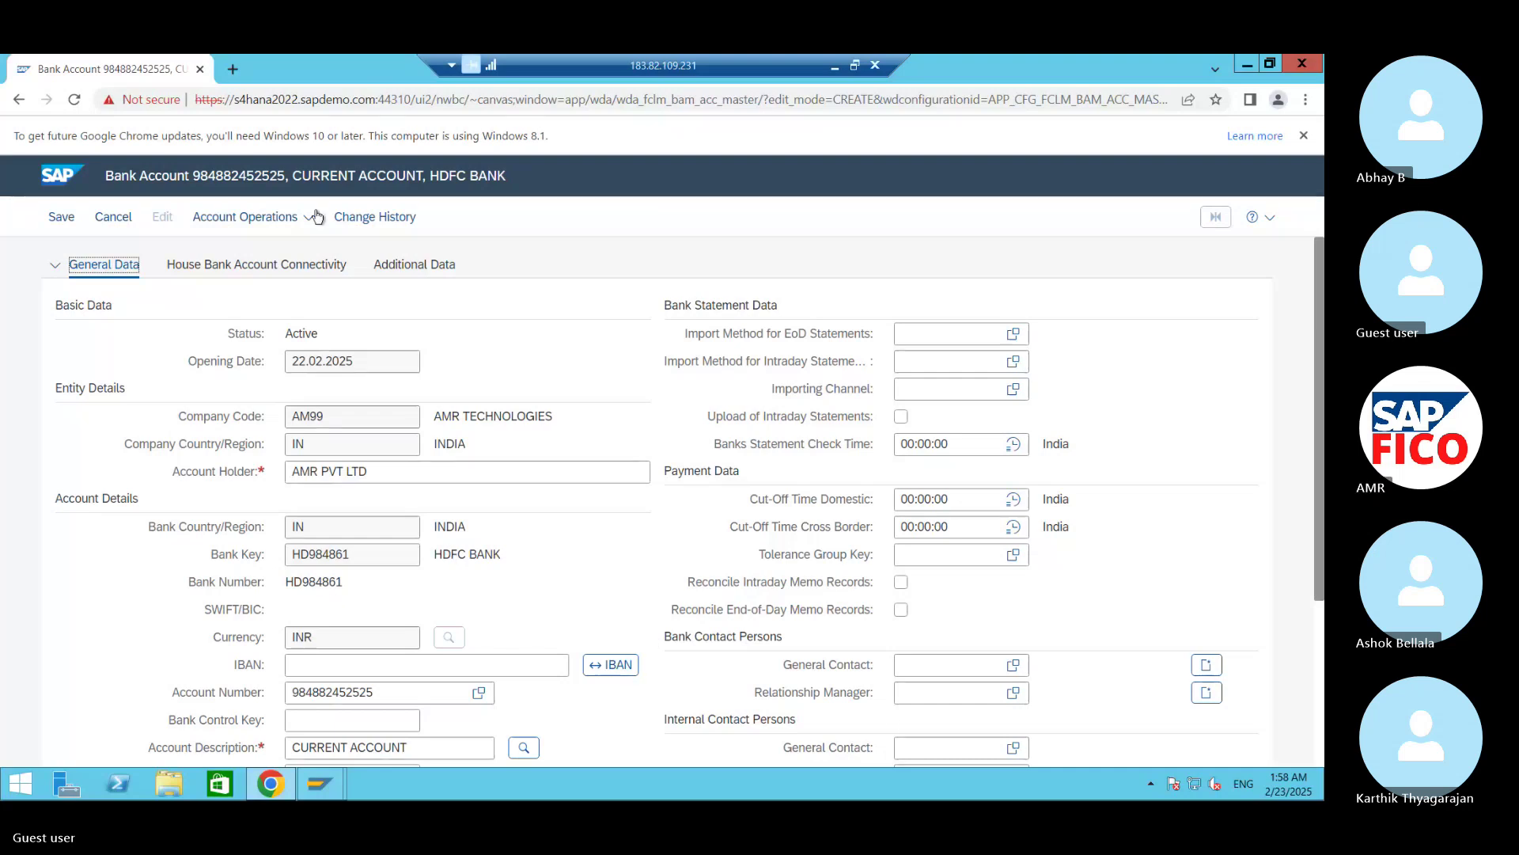
left_click(64, 218)
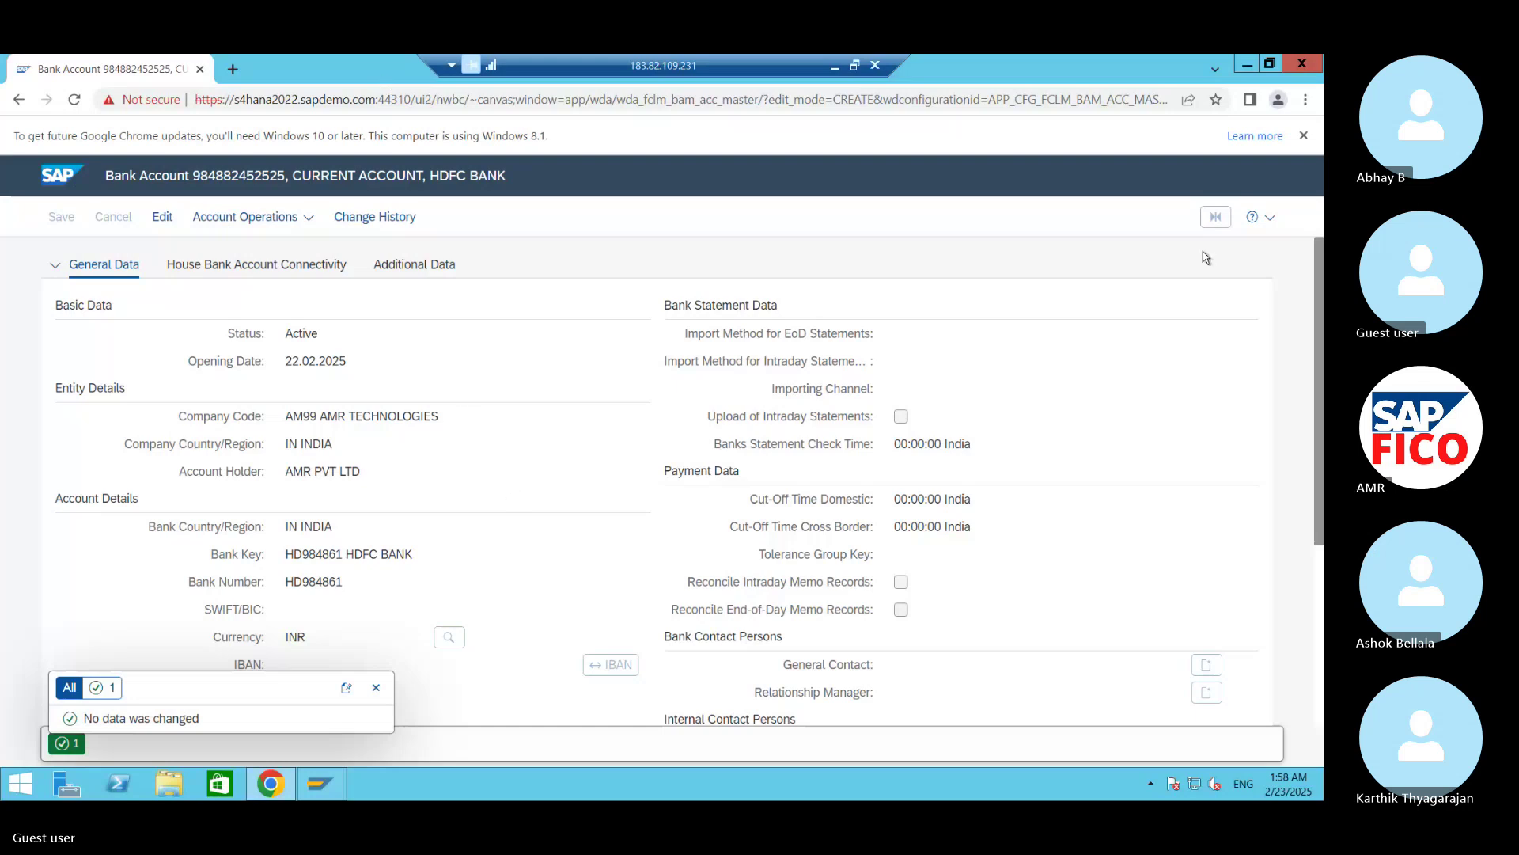
left_click(1246, 64)
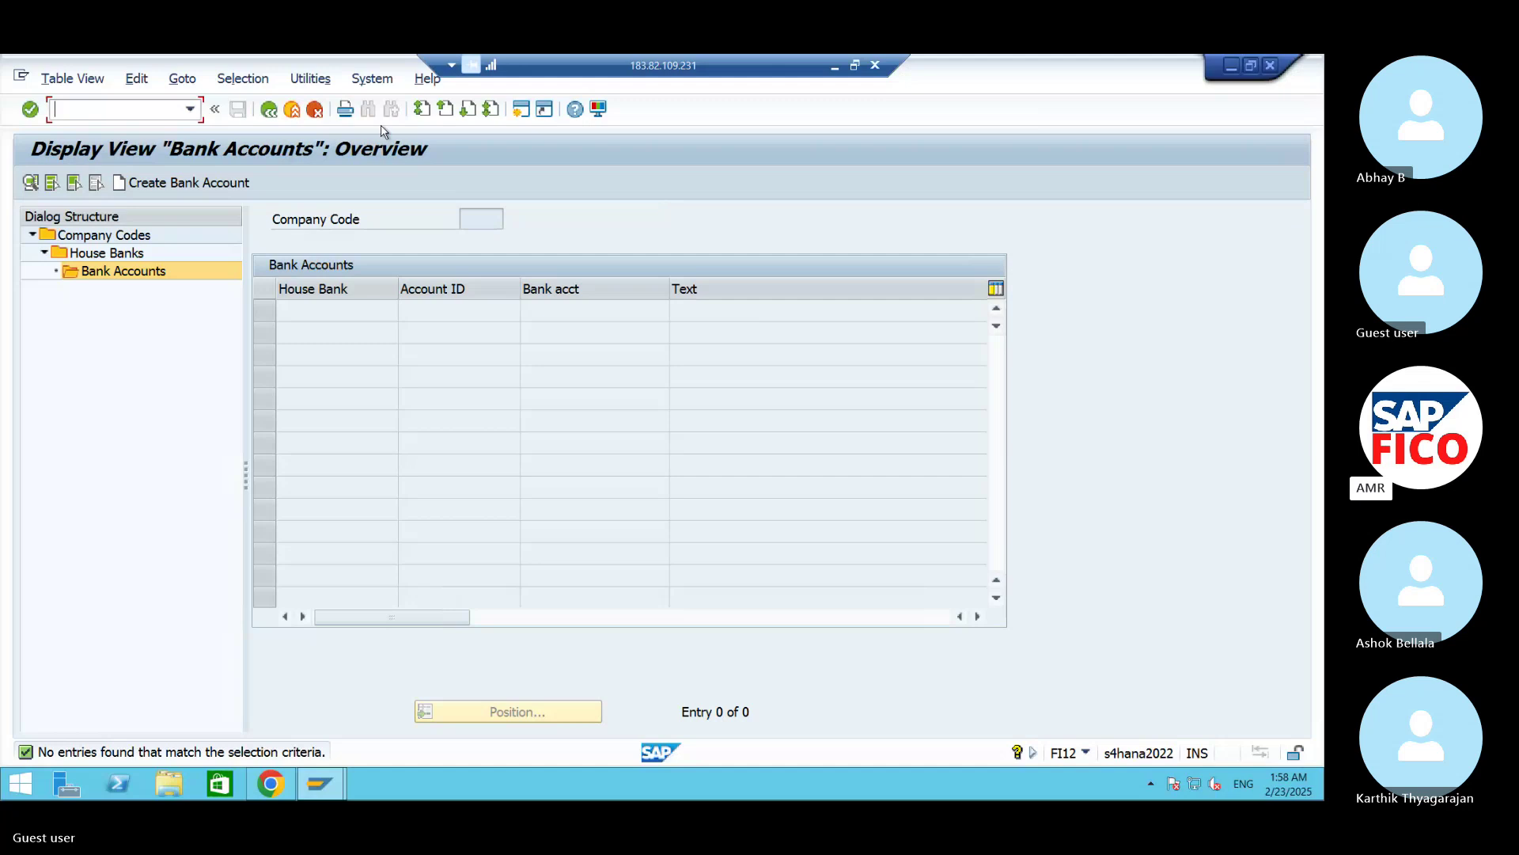
Step: In FI12, step back from house bank AMHB's details, save its data and return to the House Banks overview
left_click(521, 110)
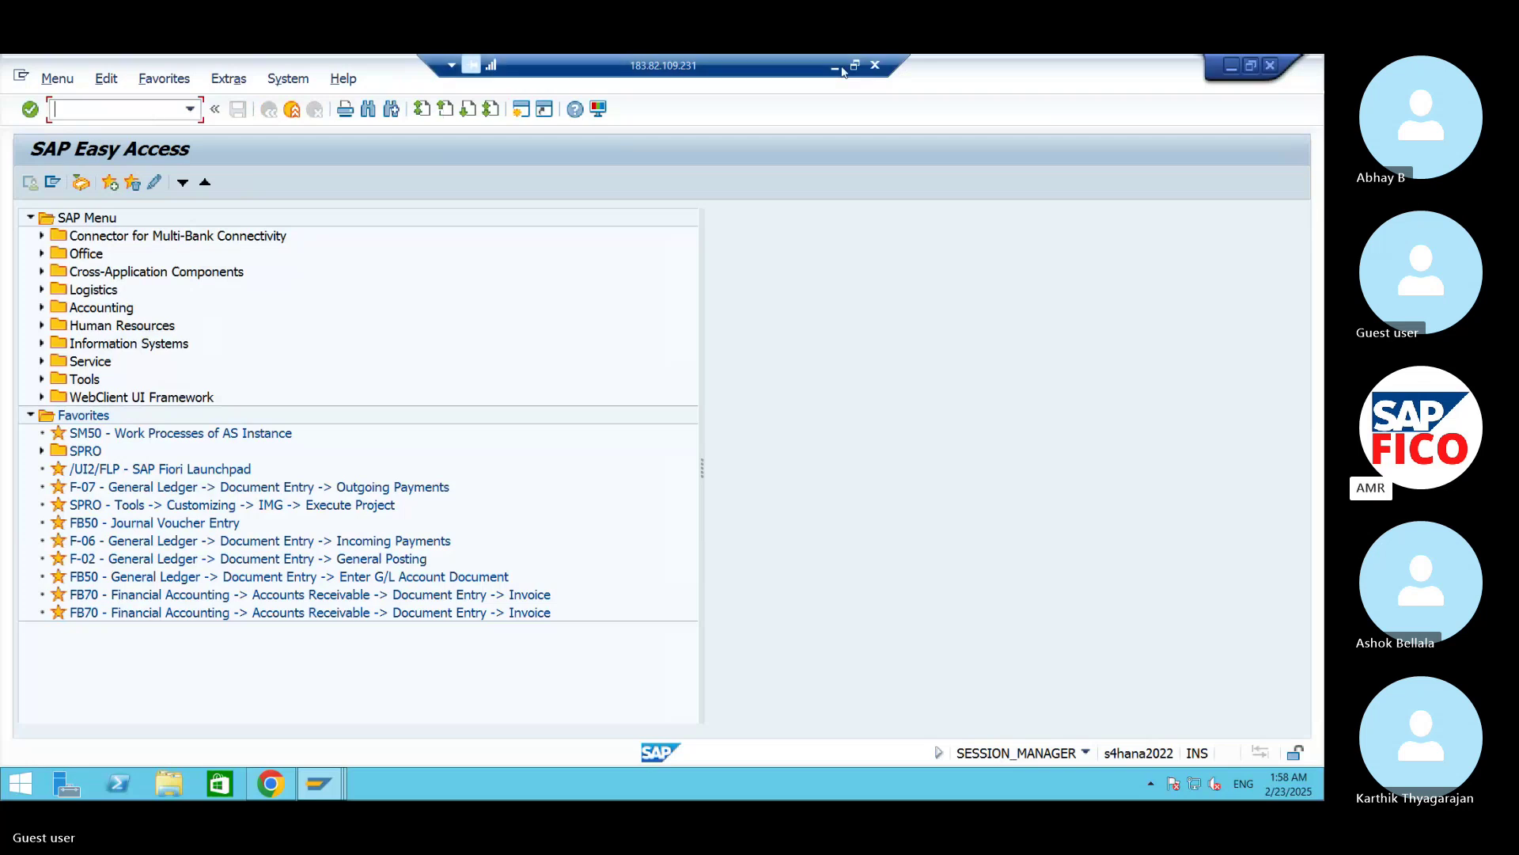
mouse_move(344, 772)
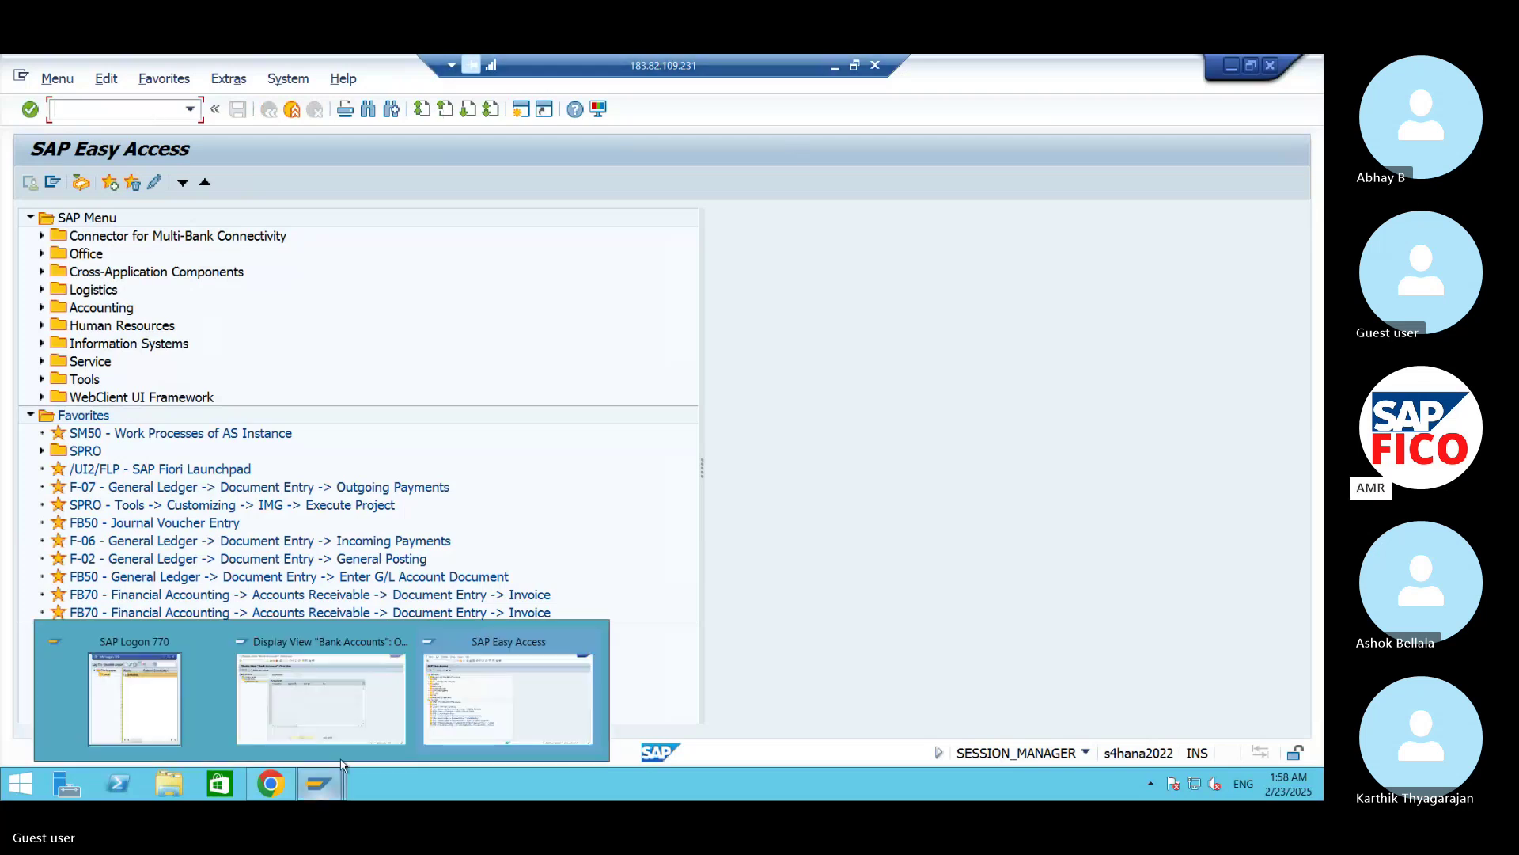
left_click(348, 700)
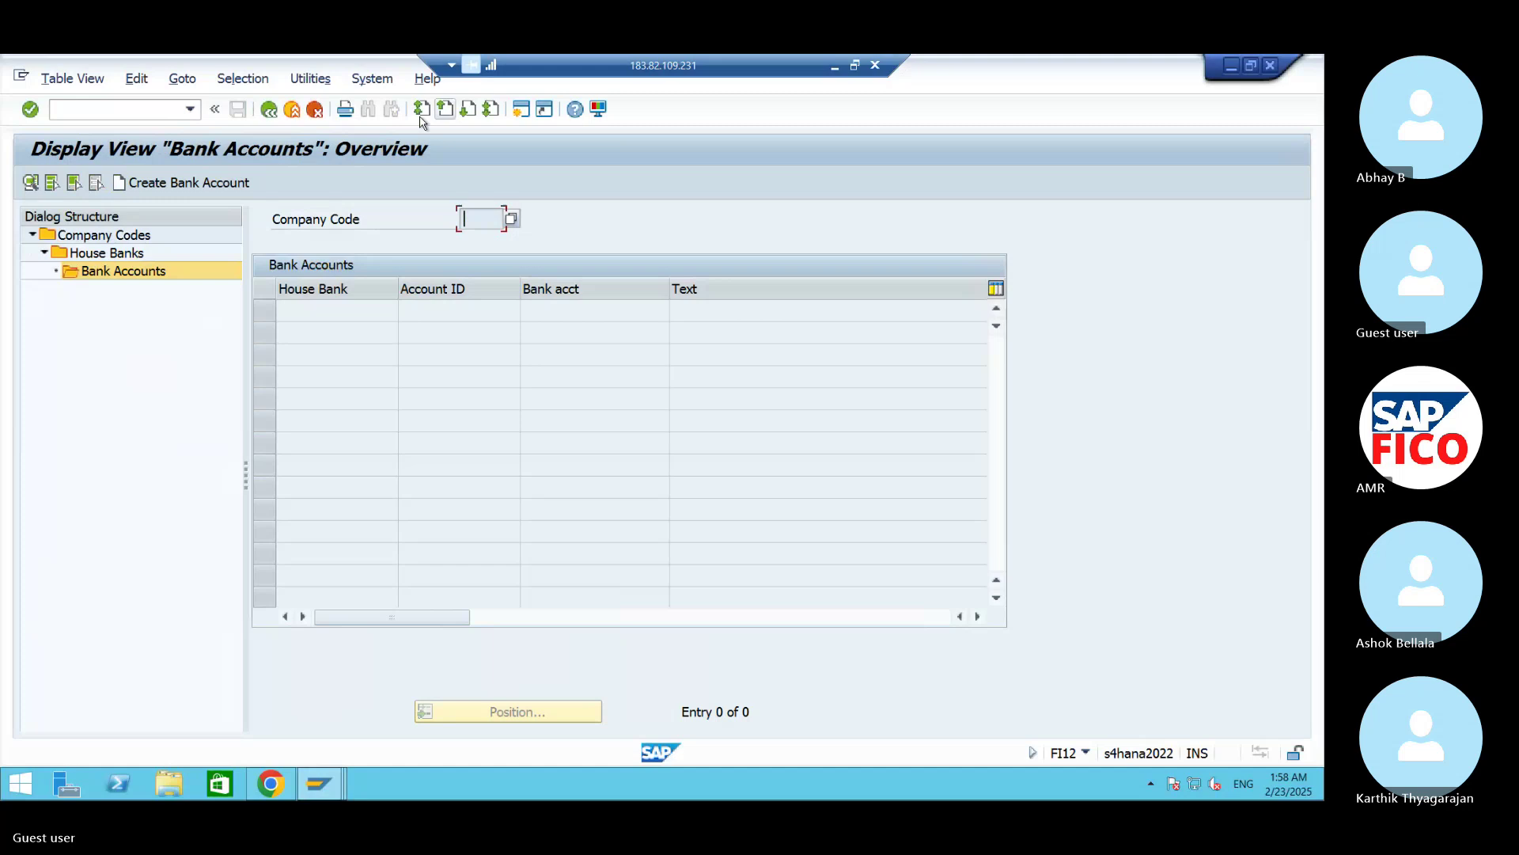
left_click(279, 113)
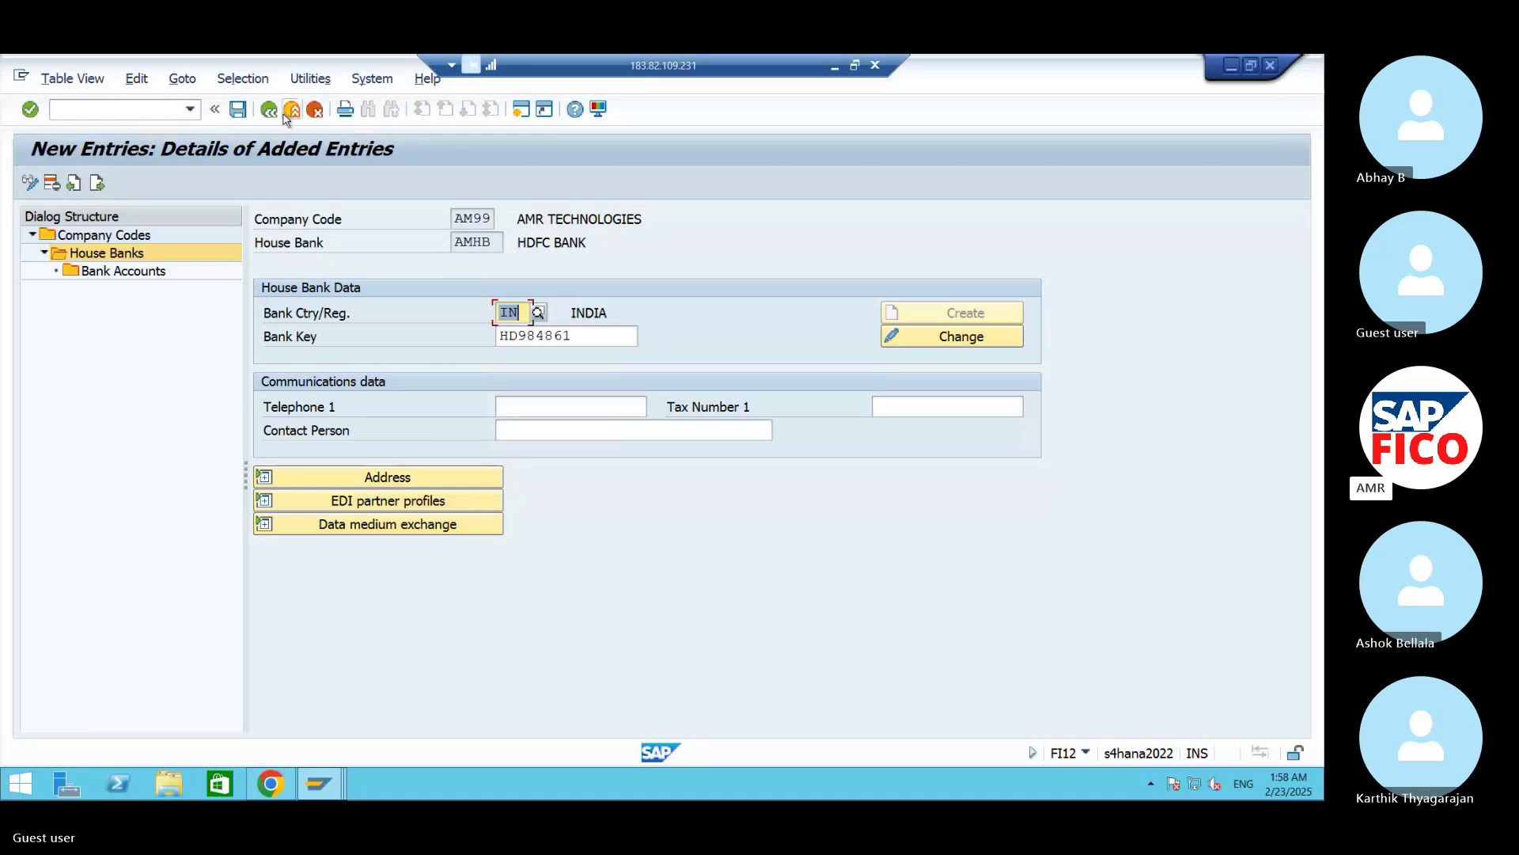
left_click(268, 111)
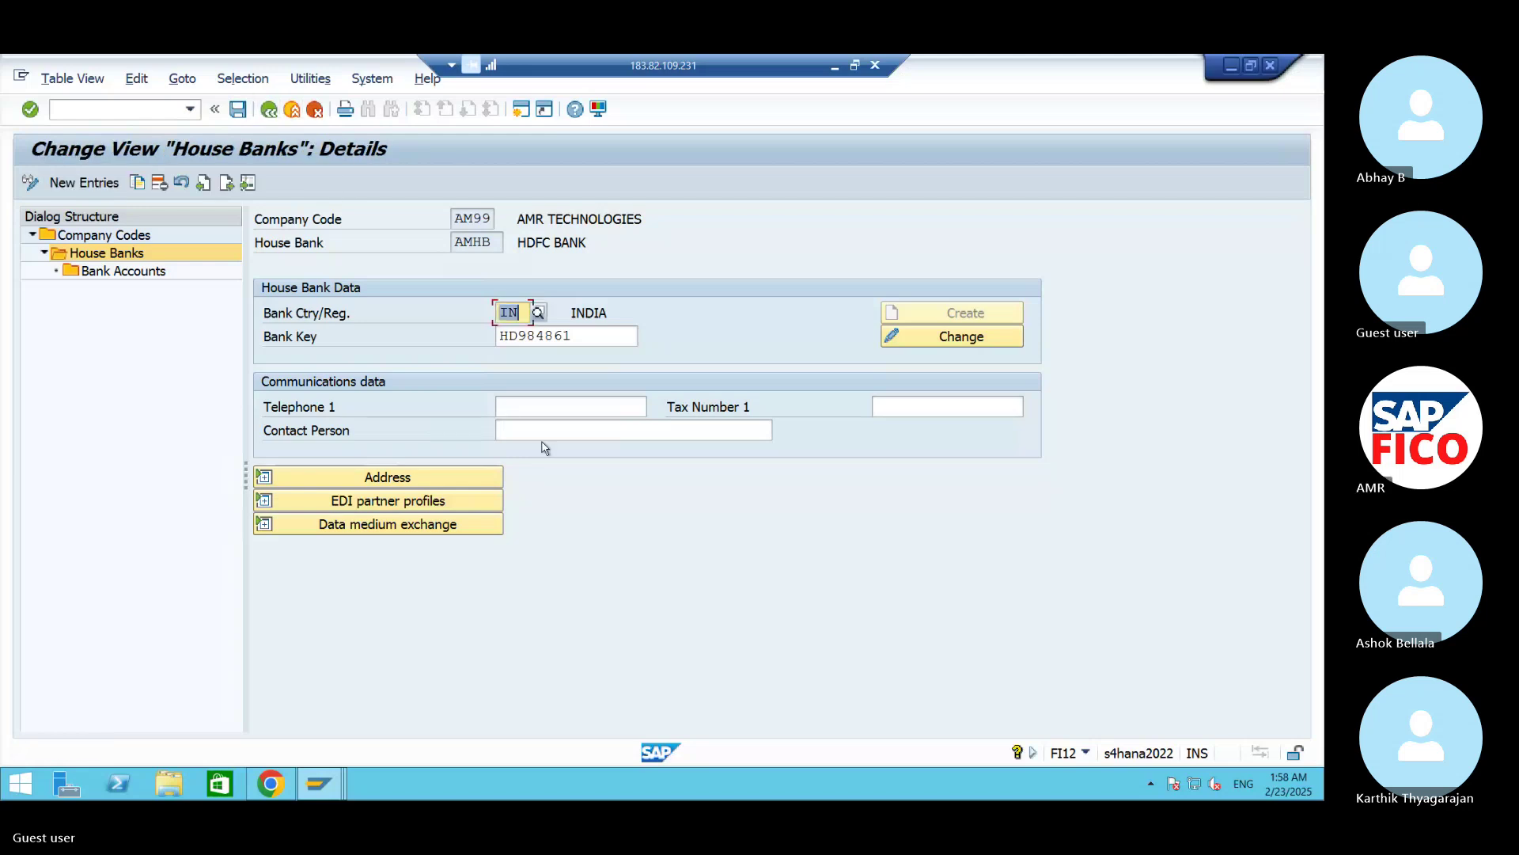
left_click(270, 113)
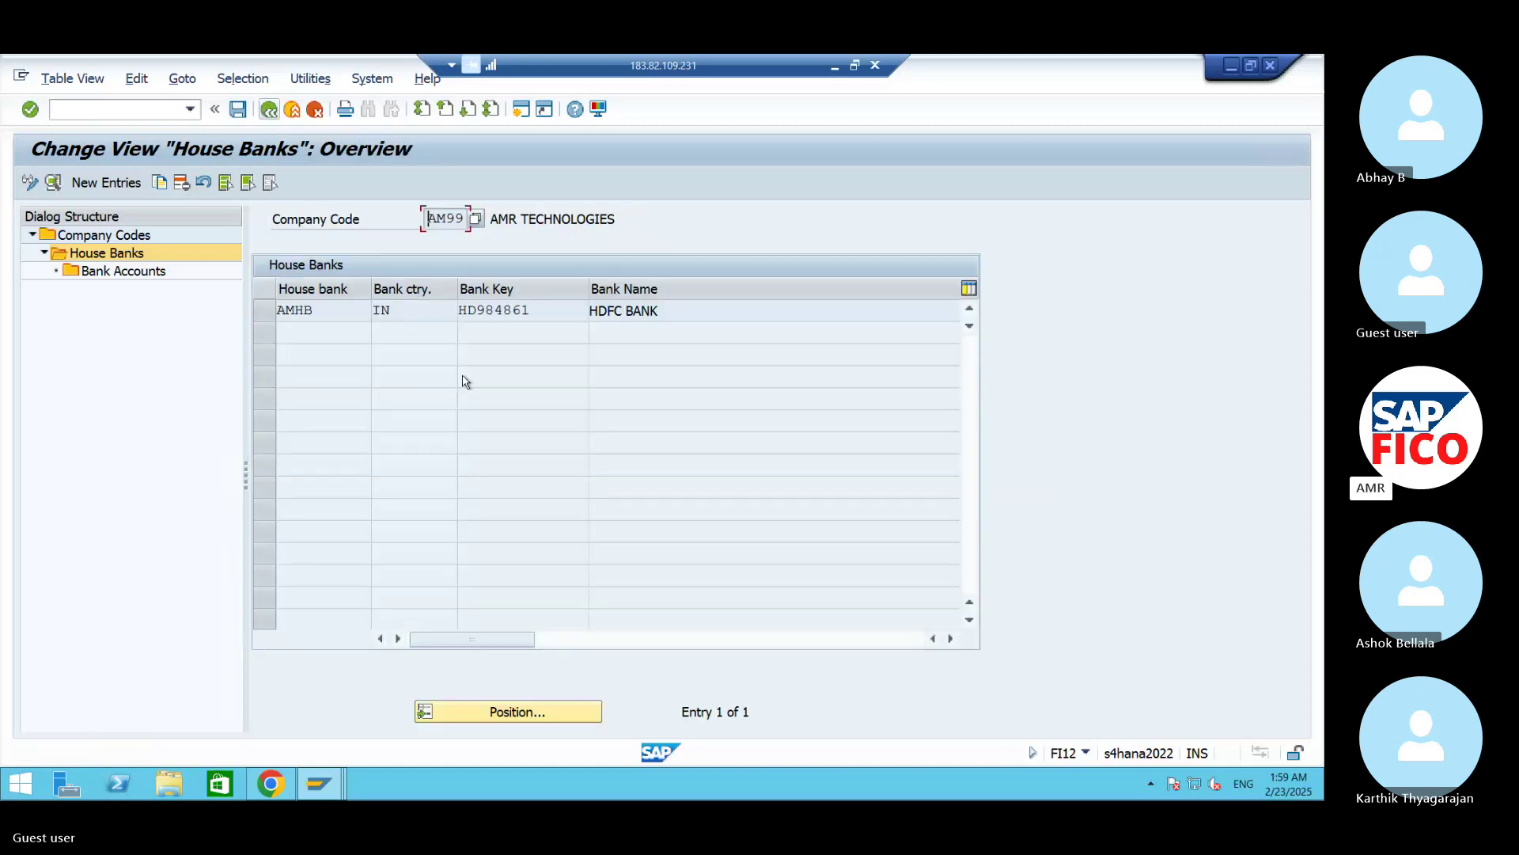
left_click(239, 114)
left_click(269, 114)
Step: Select the AMHB row and minimize SAP to reveal the Word House Bank Creation checklist
left_click(264, 311)
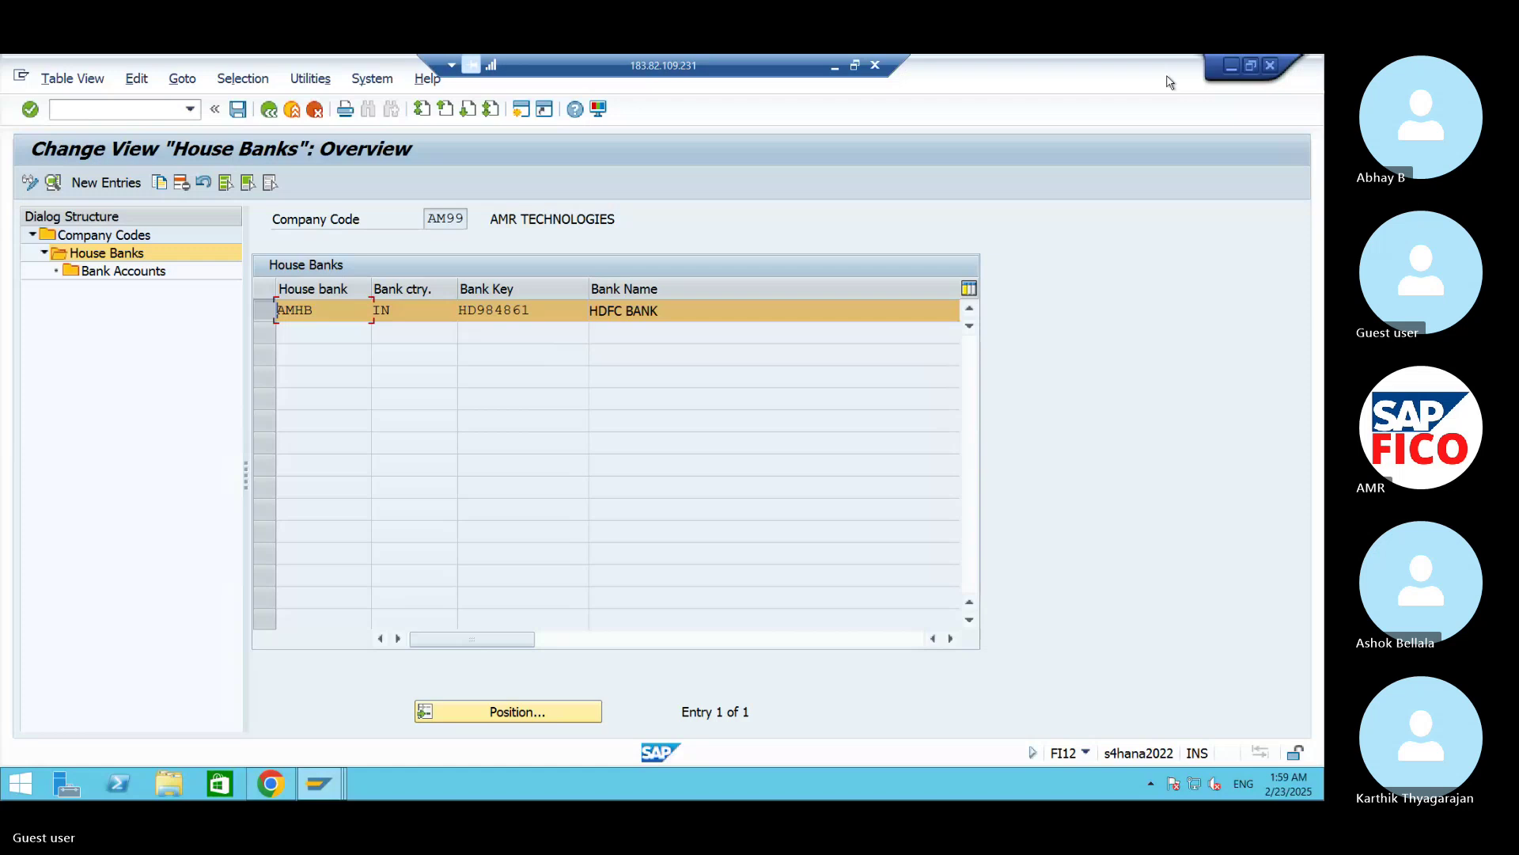
left_click(1232, 68)
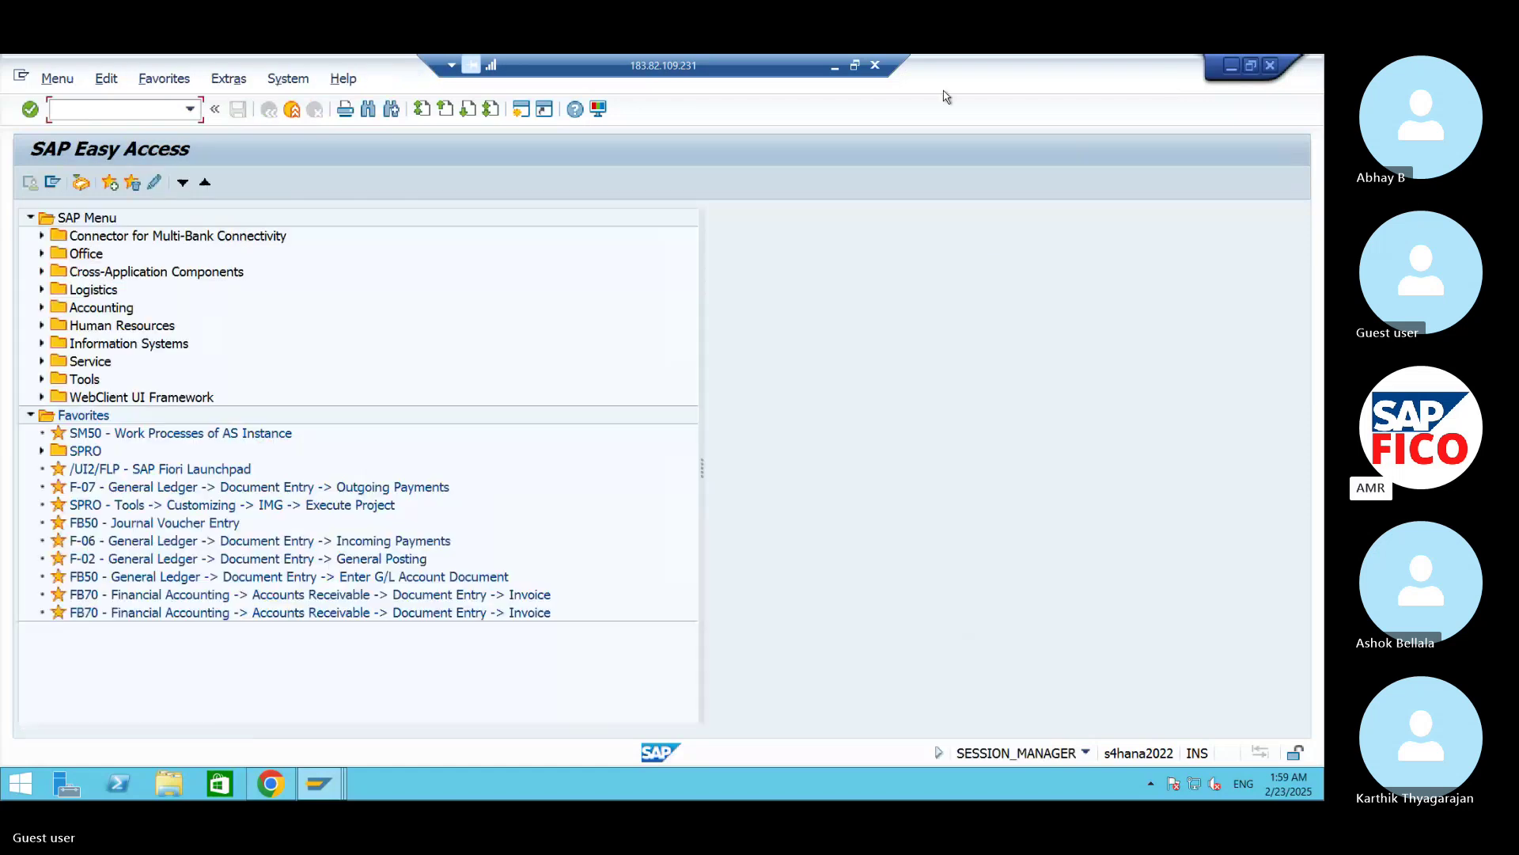
left_click(836, 70)
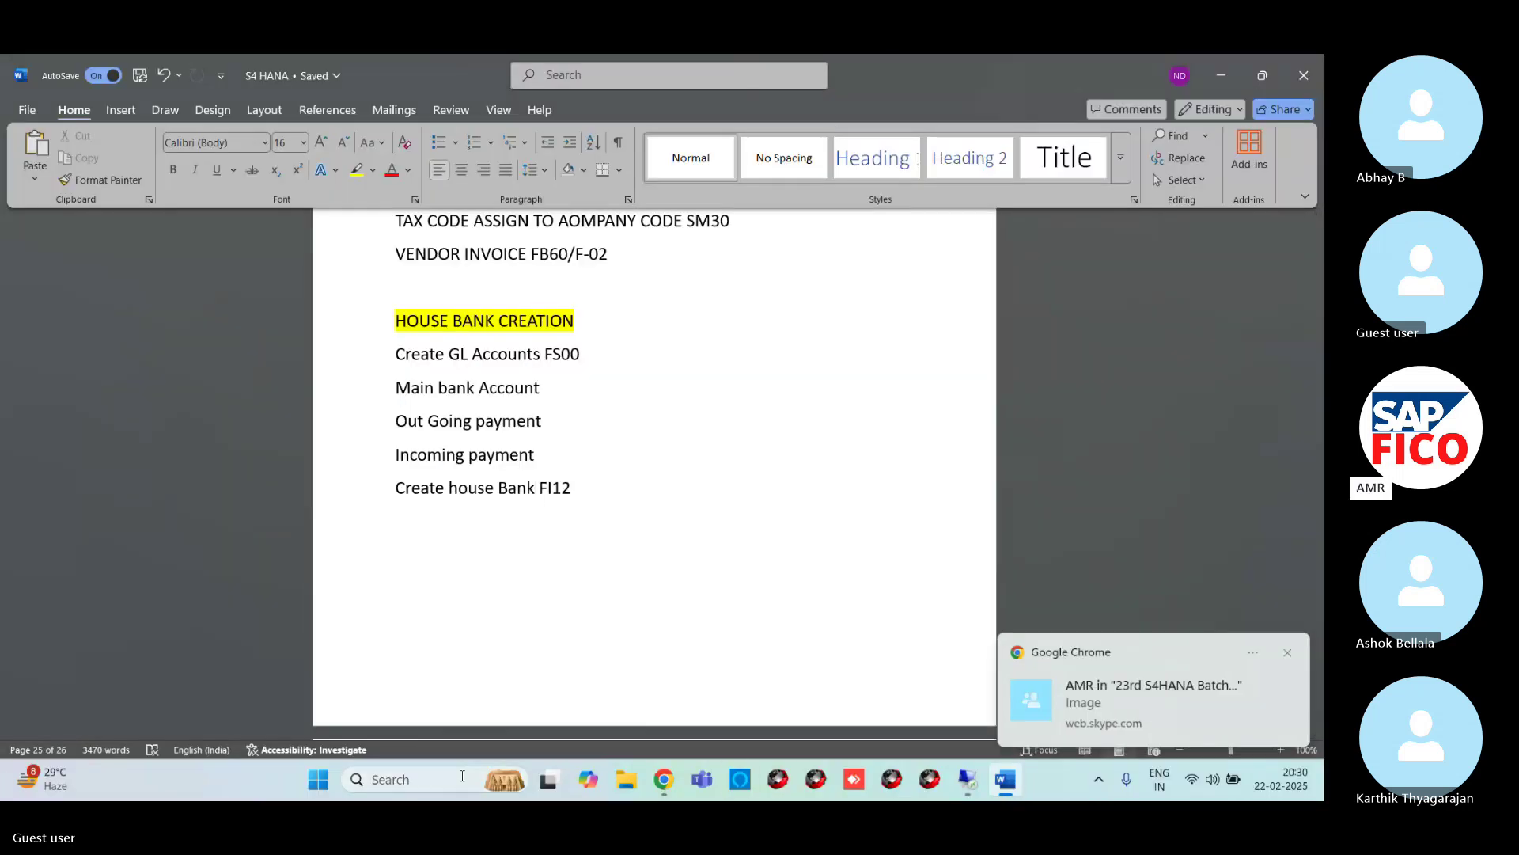
Step: Mute the microphone in the Skype meeting, then bring back the remote SAP Easy Access session
mouse_move(664, 779)
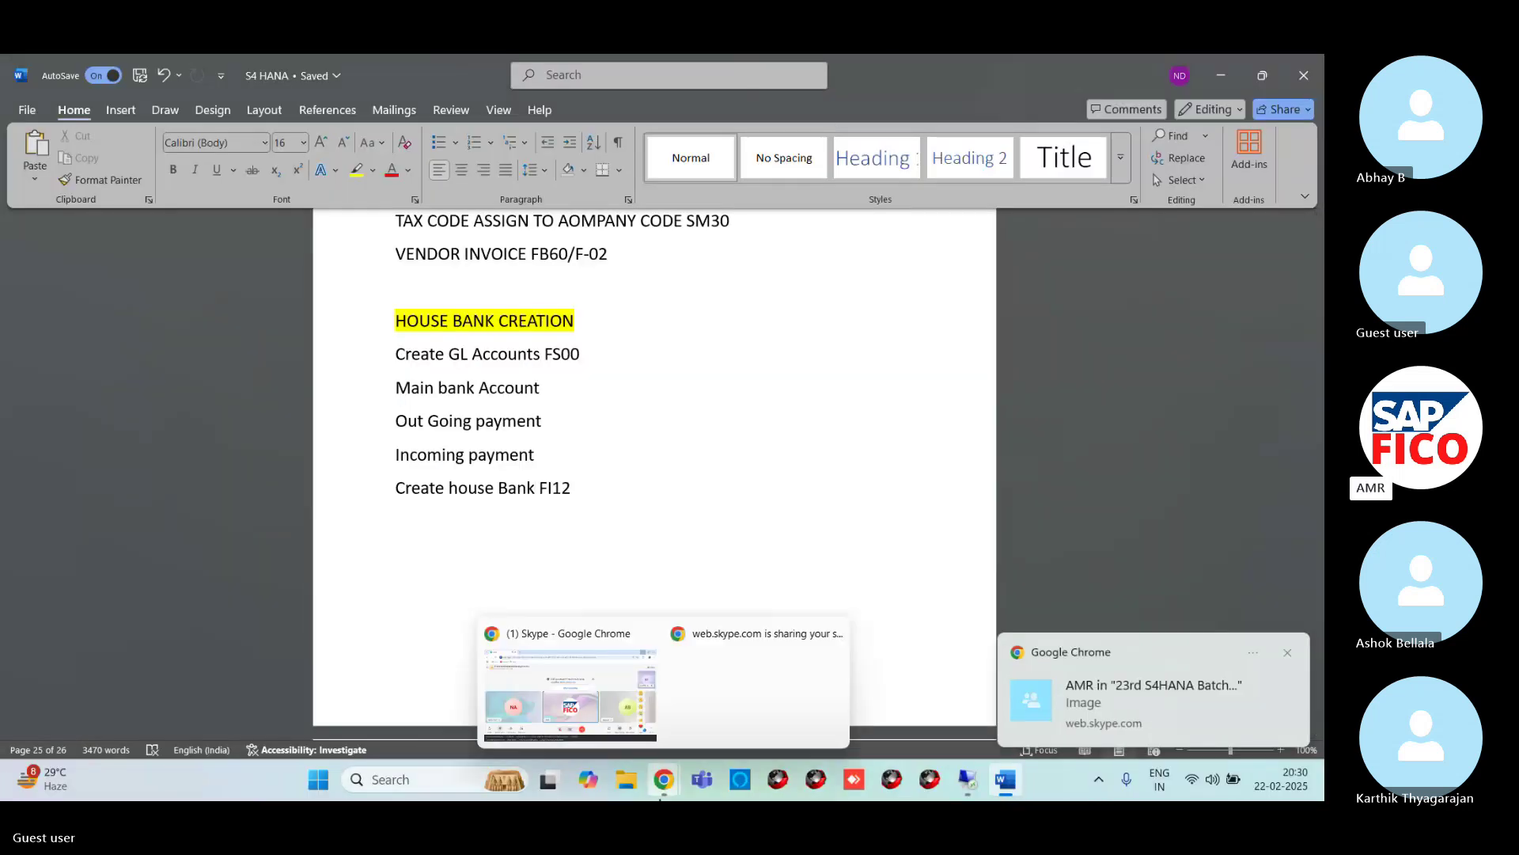
left_click(607, 696)
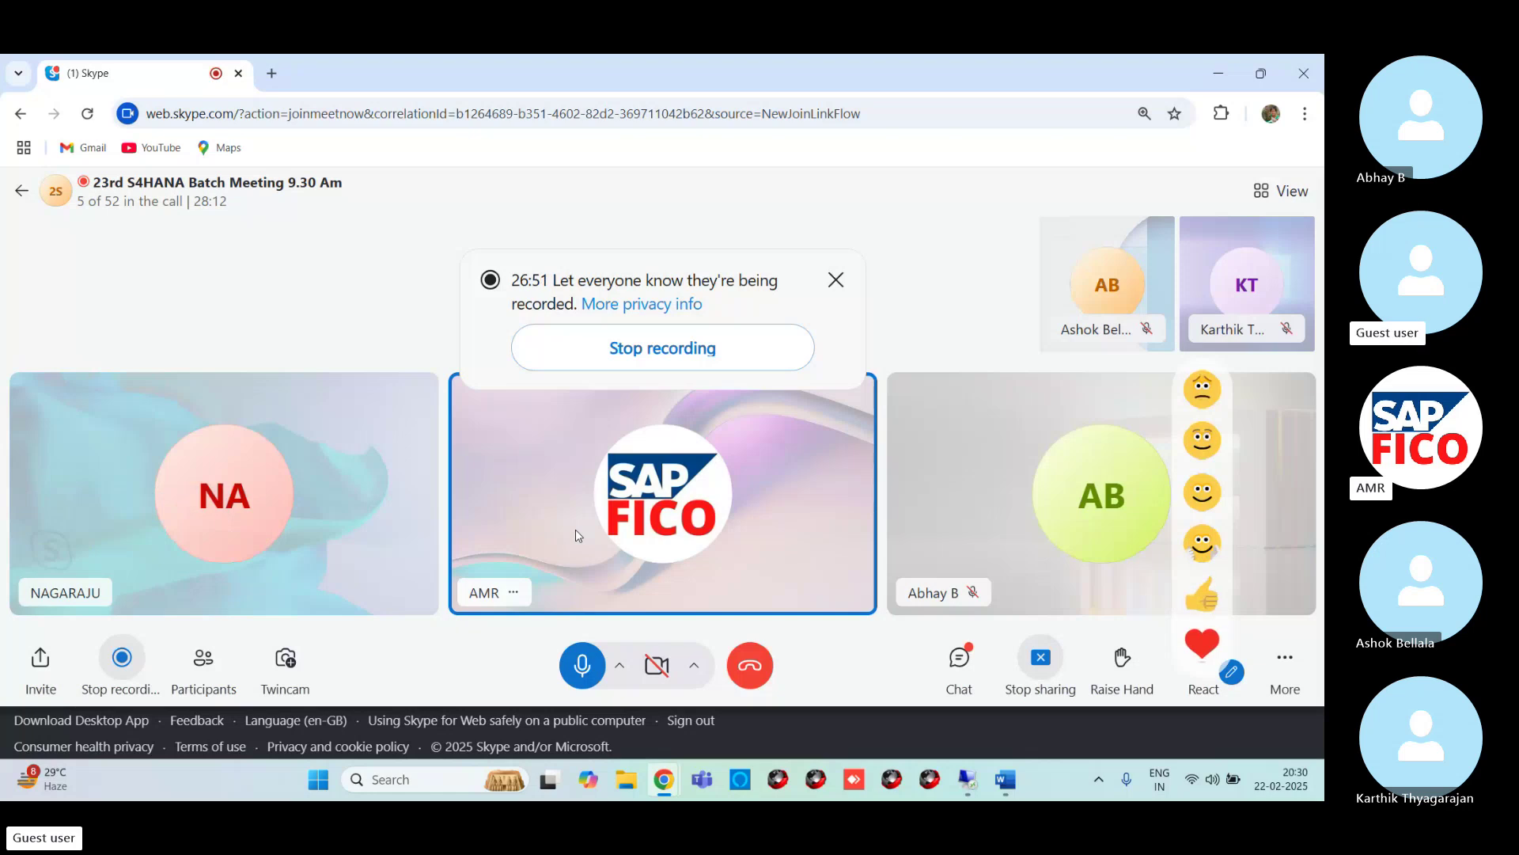
left_click(581, 666)
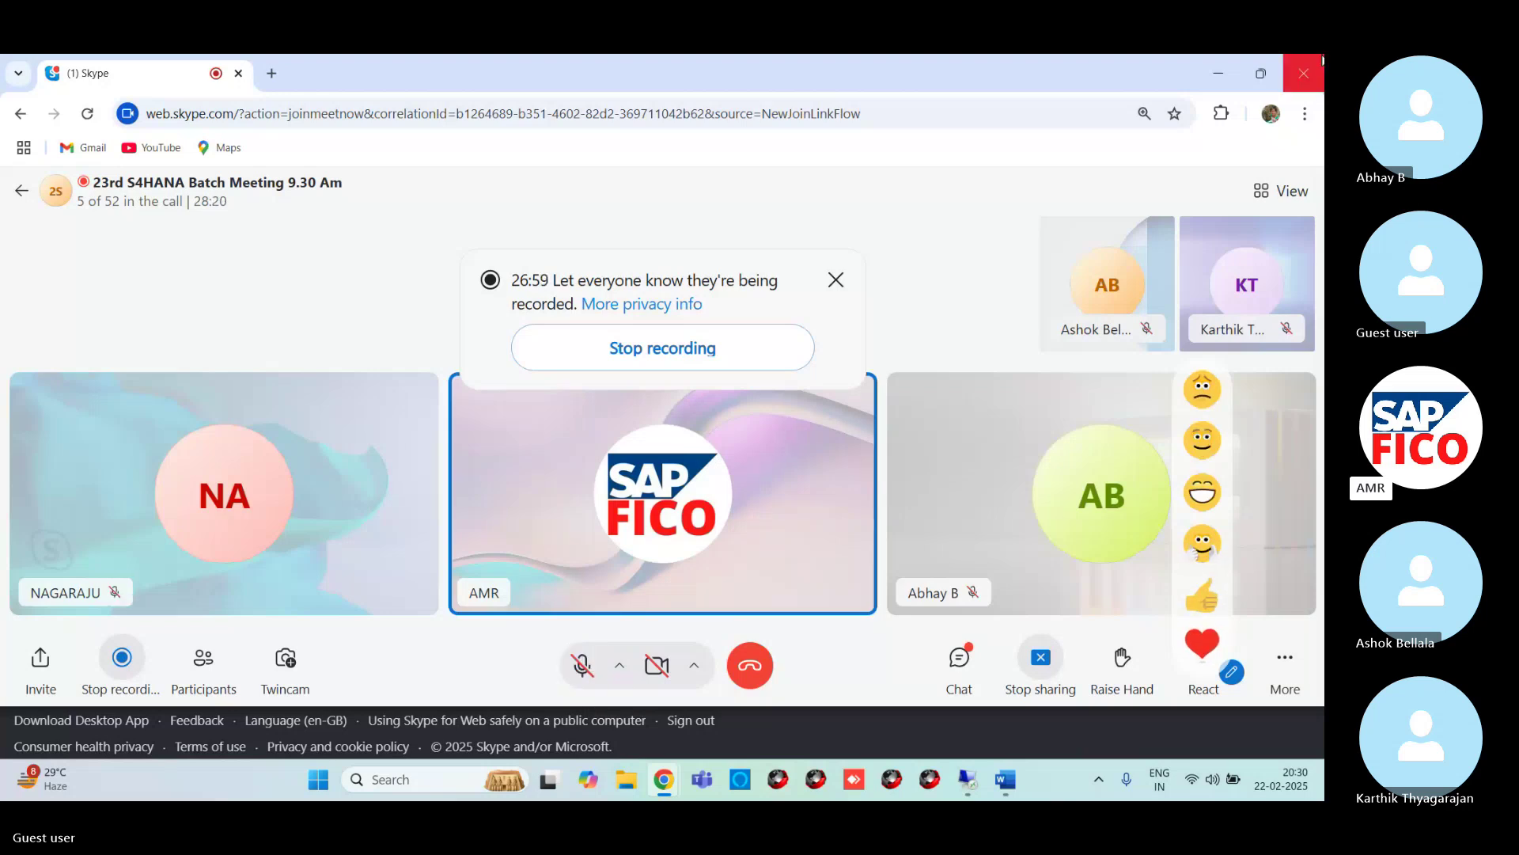
left_click(1219, 73)
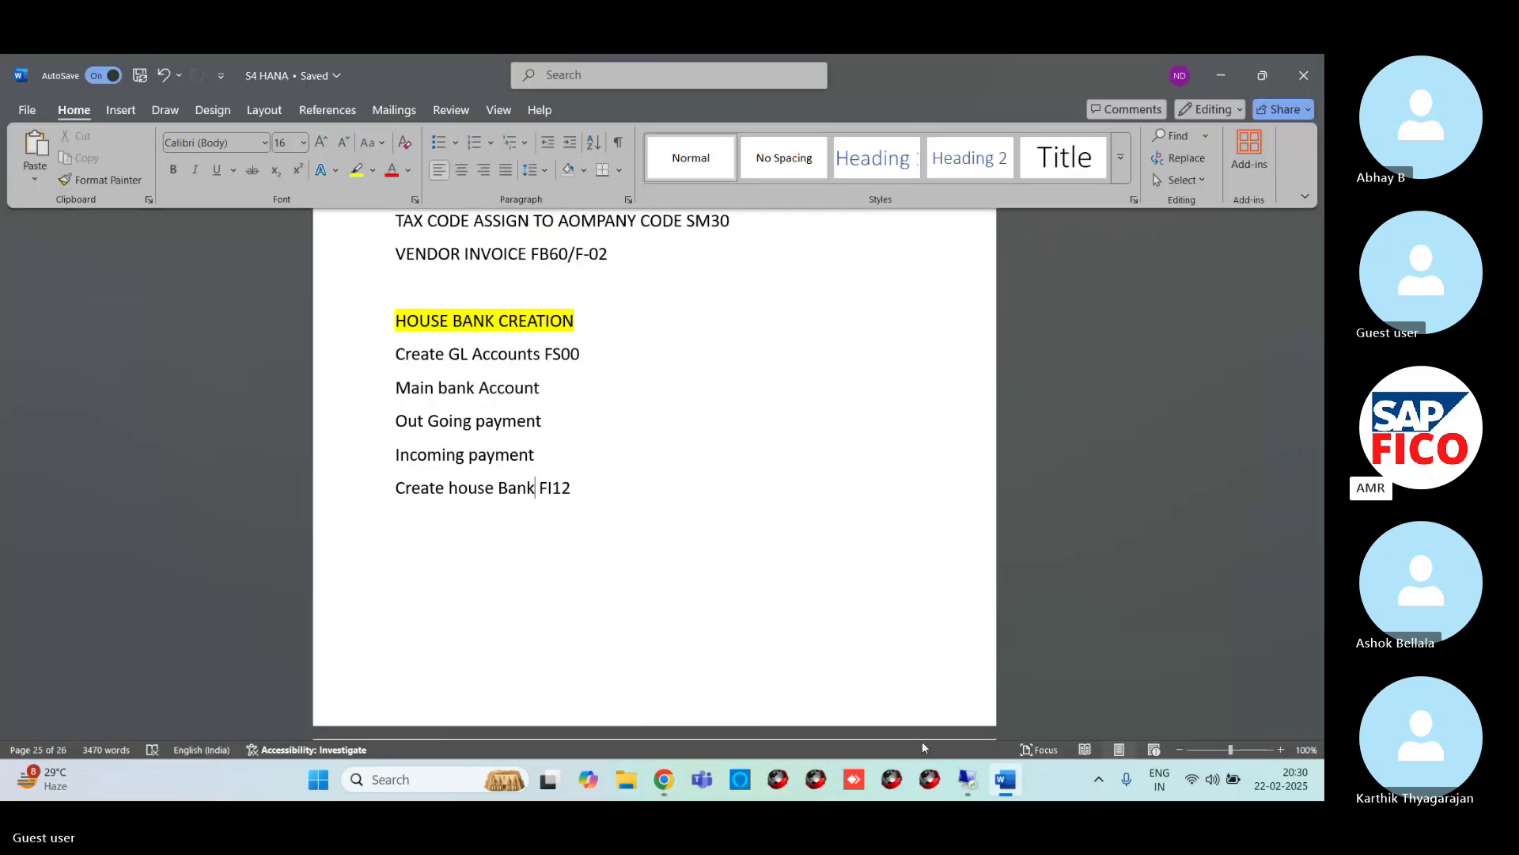
mouse_move(967, 779)
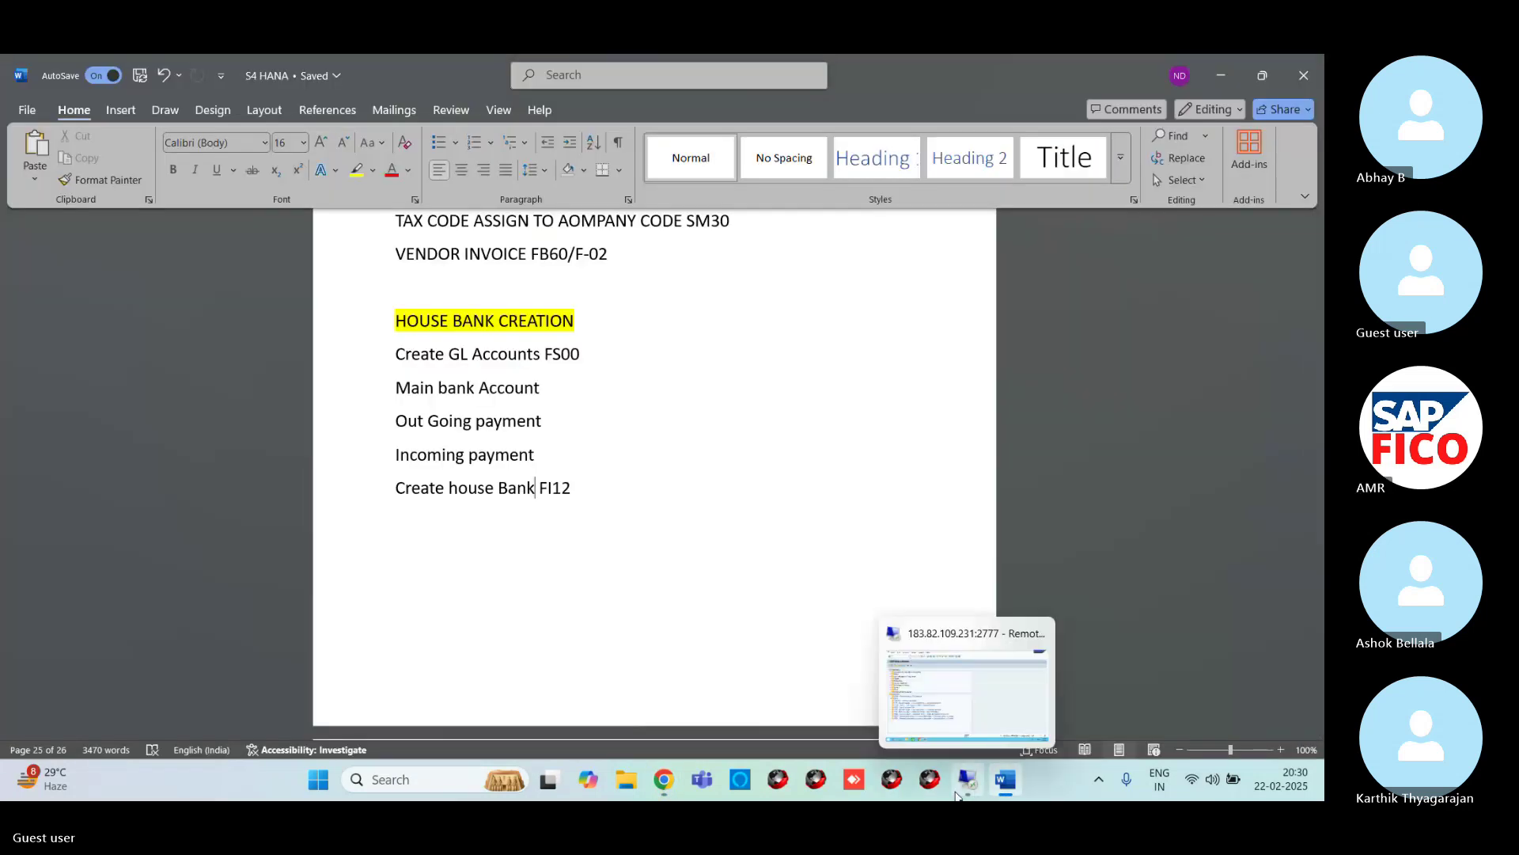
left_click(962, 693)
Step: Bring the FI12 House Banks window forward, save the AMHB data and go back to the overview
mouse_move(338, 793)
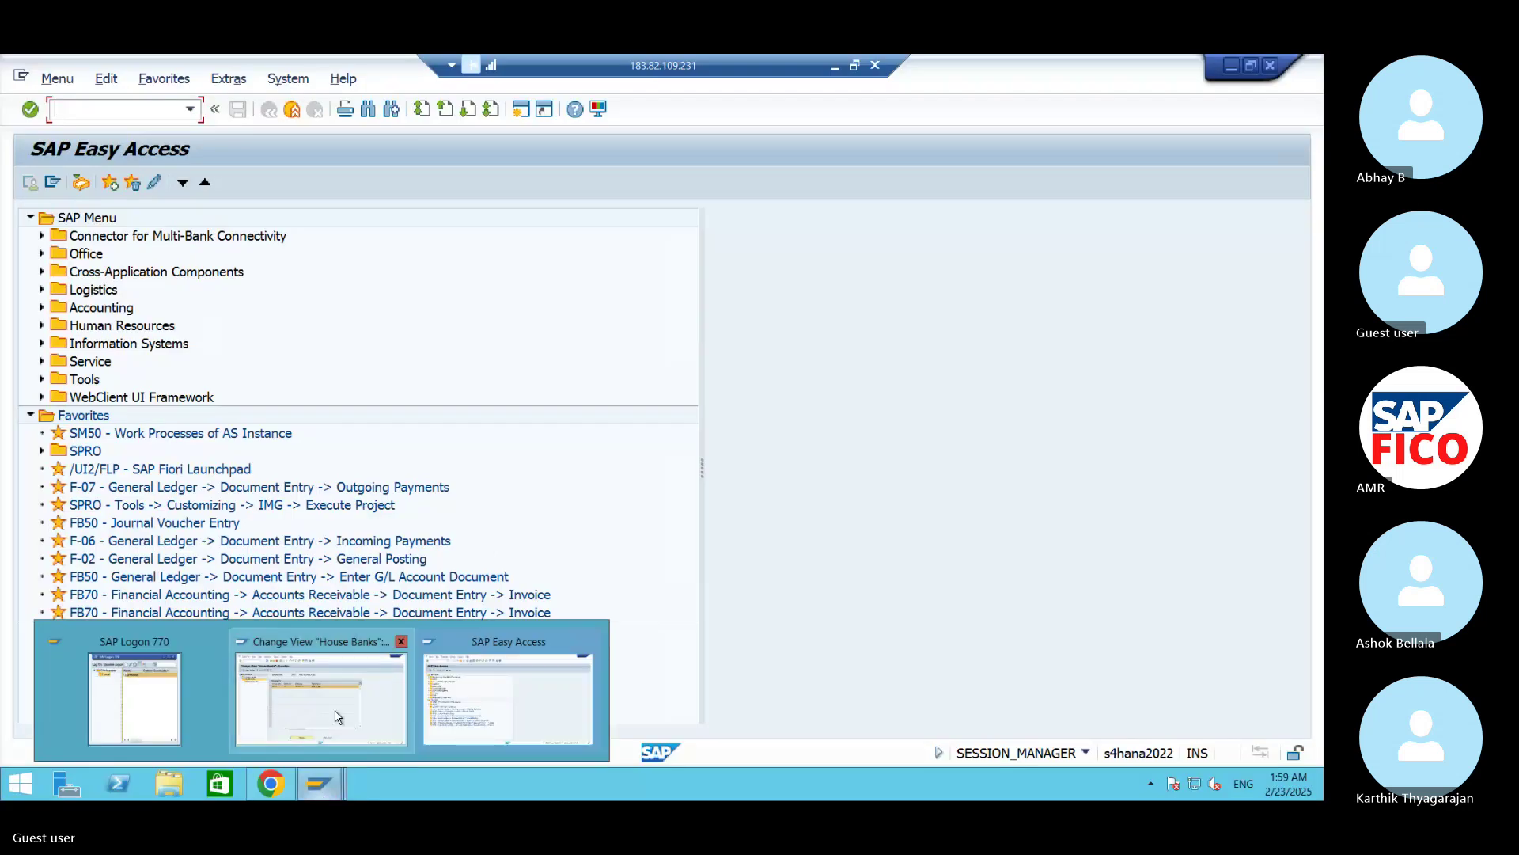
left_click(338, 717)
left_click(238, 113)
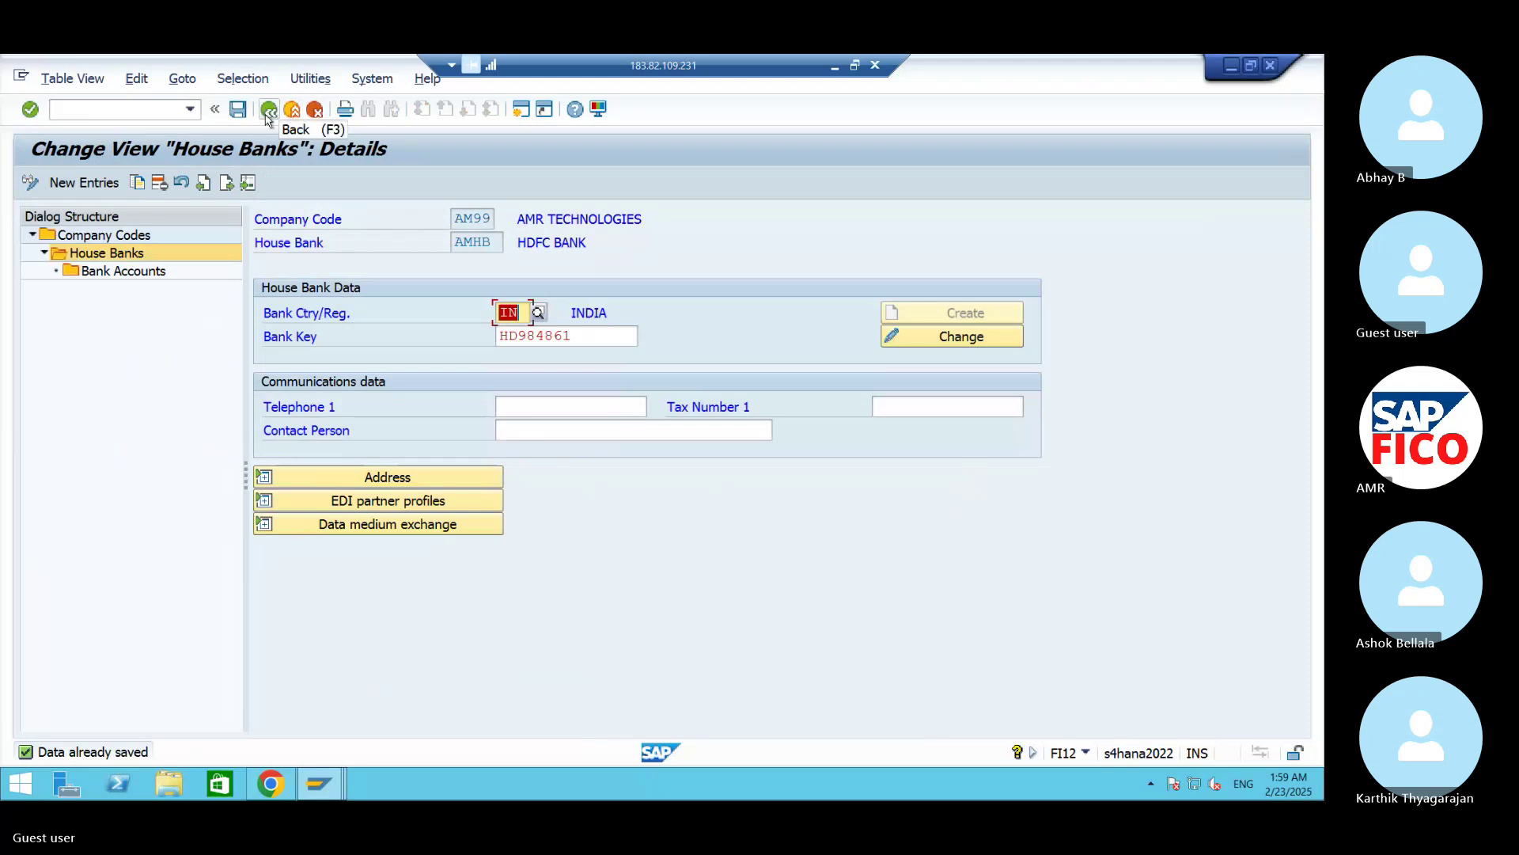
left_click(268, 114)
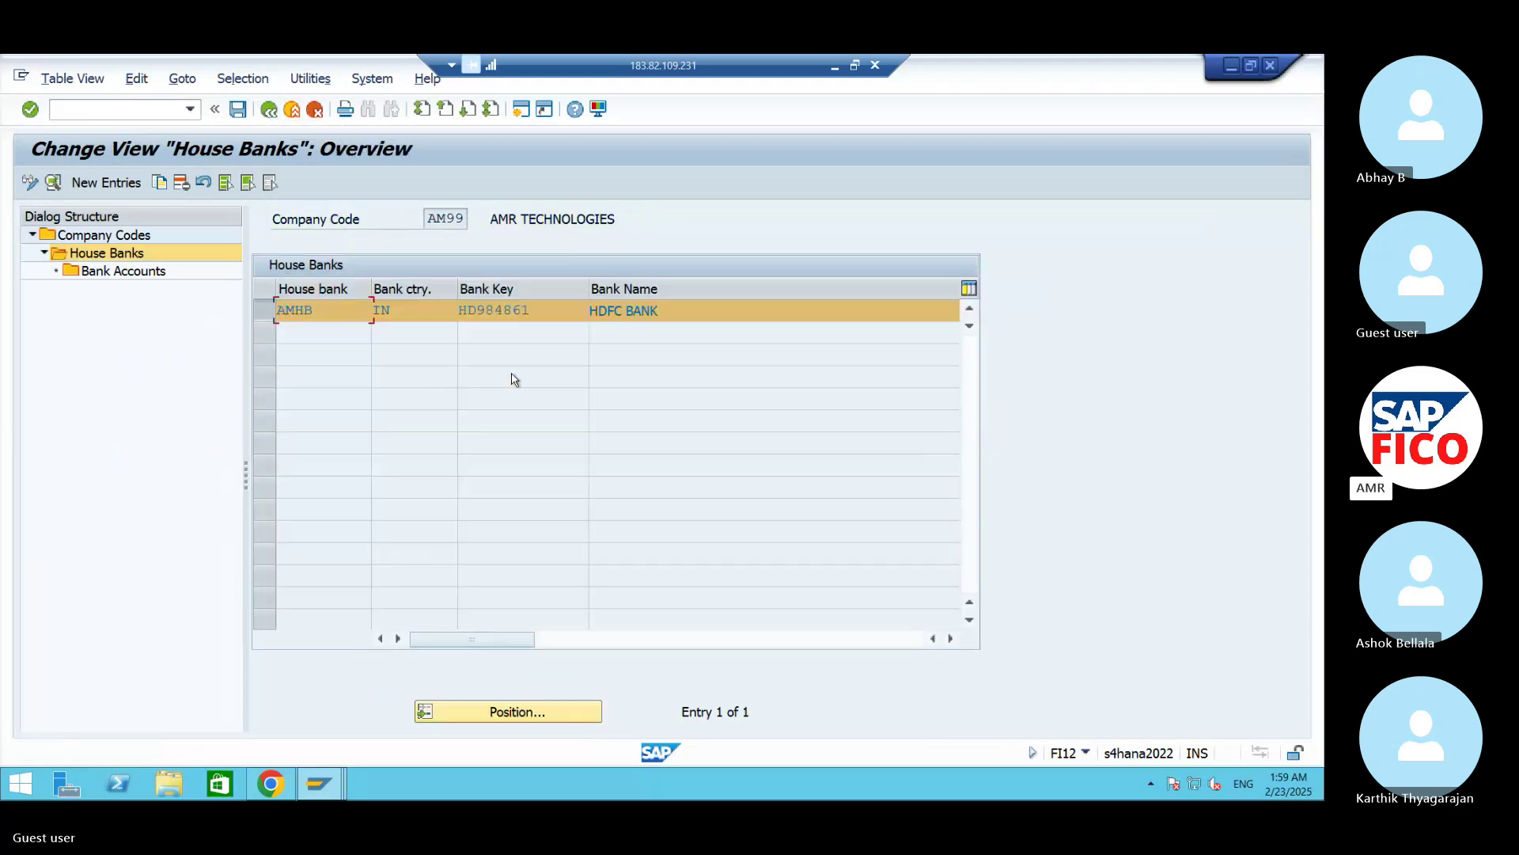
left_click(261, 314)
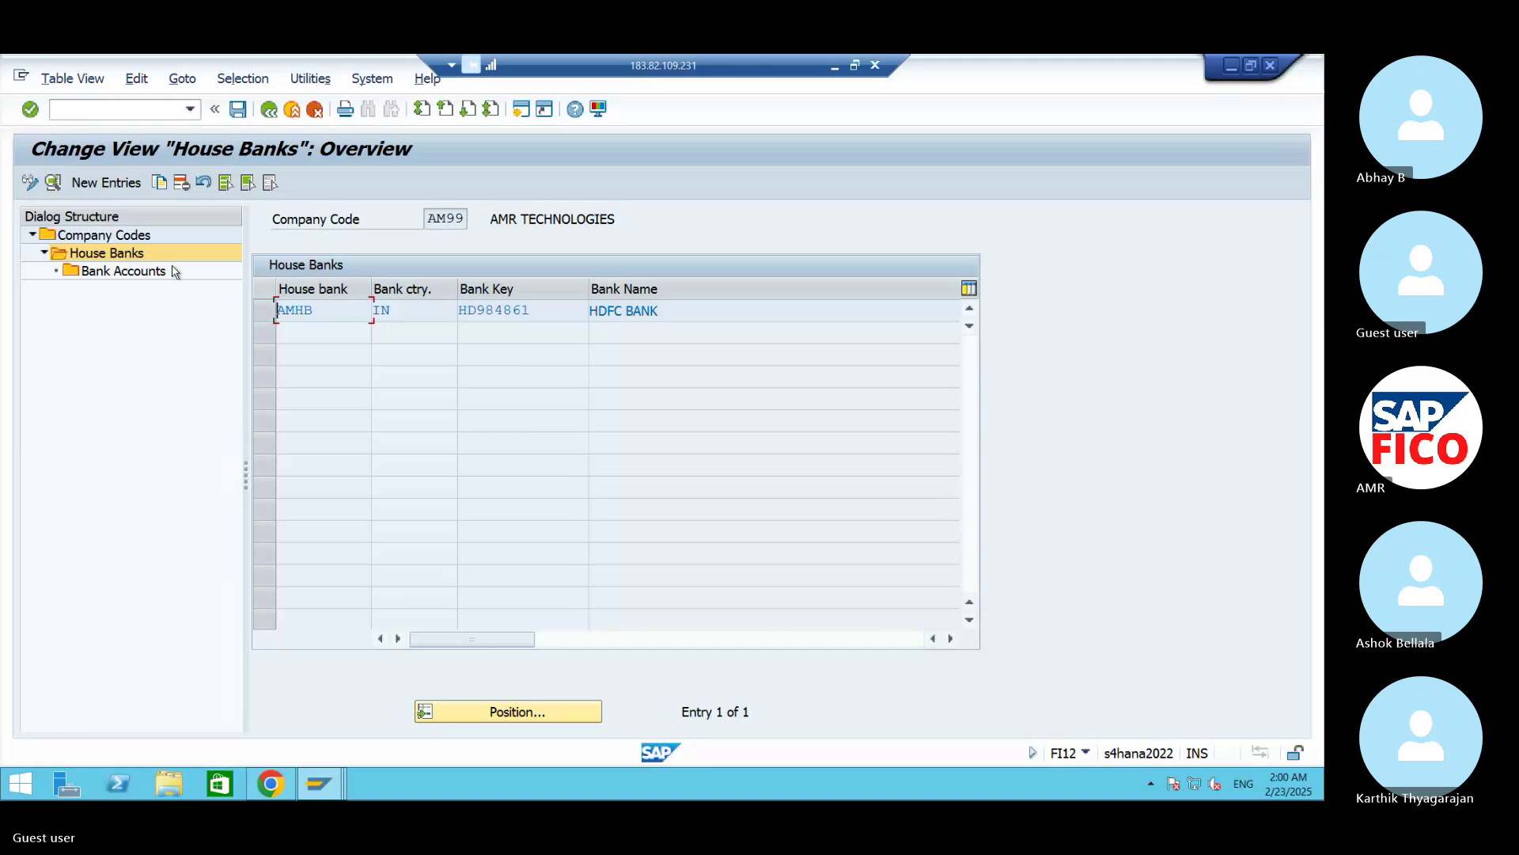
Step: Open house bank AMHB's details (HDFC BANK, IN, HD984861), then minimize the House Banks window
double_click(130, 280)
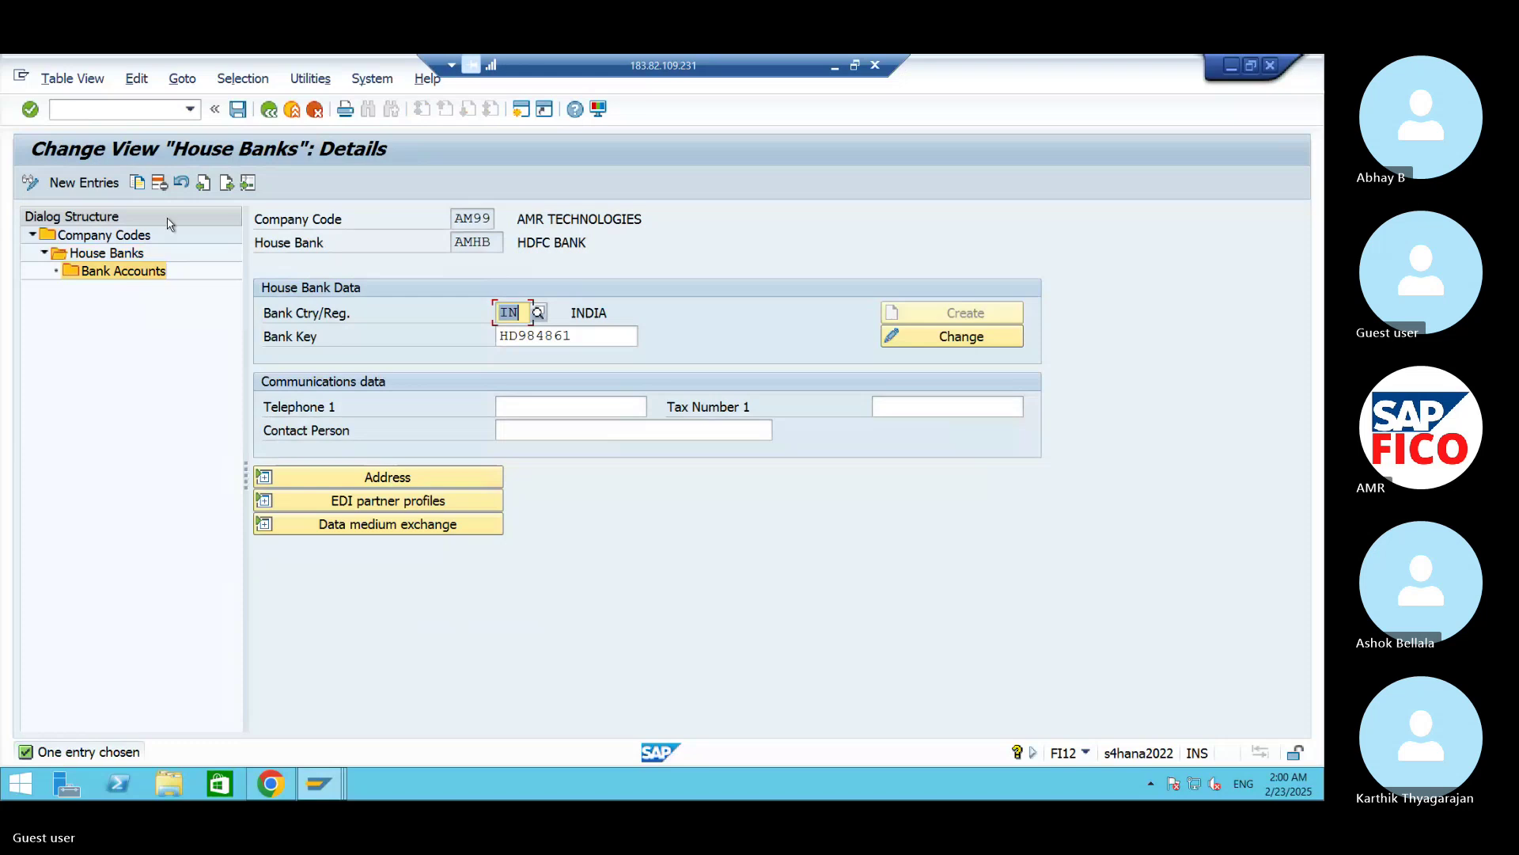
double_click(116, 254)
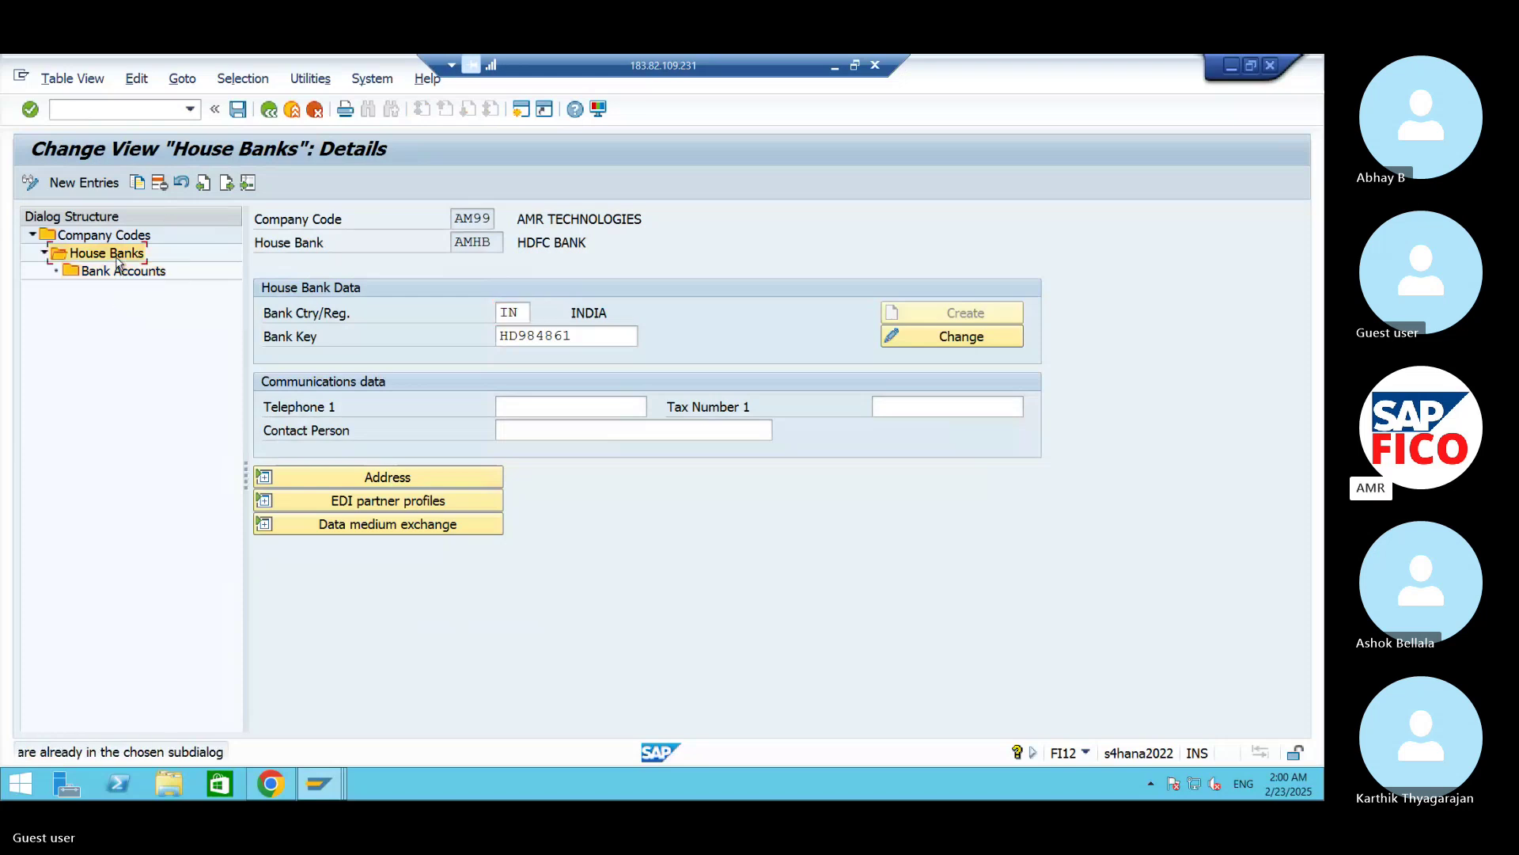
left_click(270, 109)
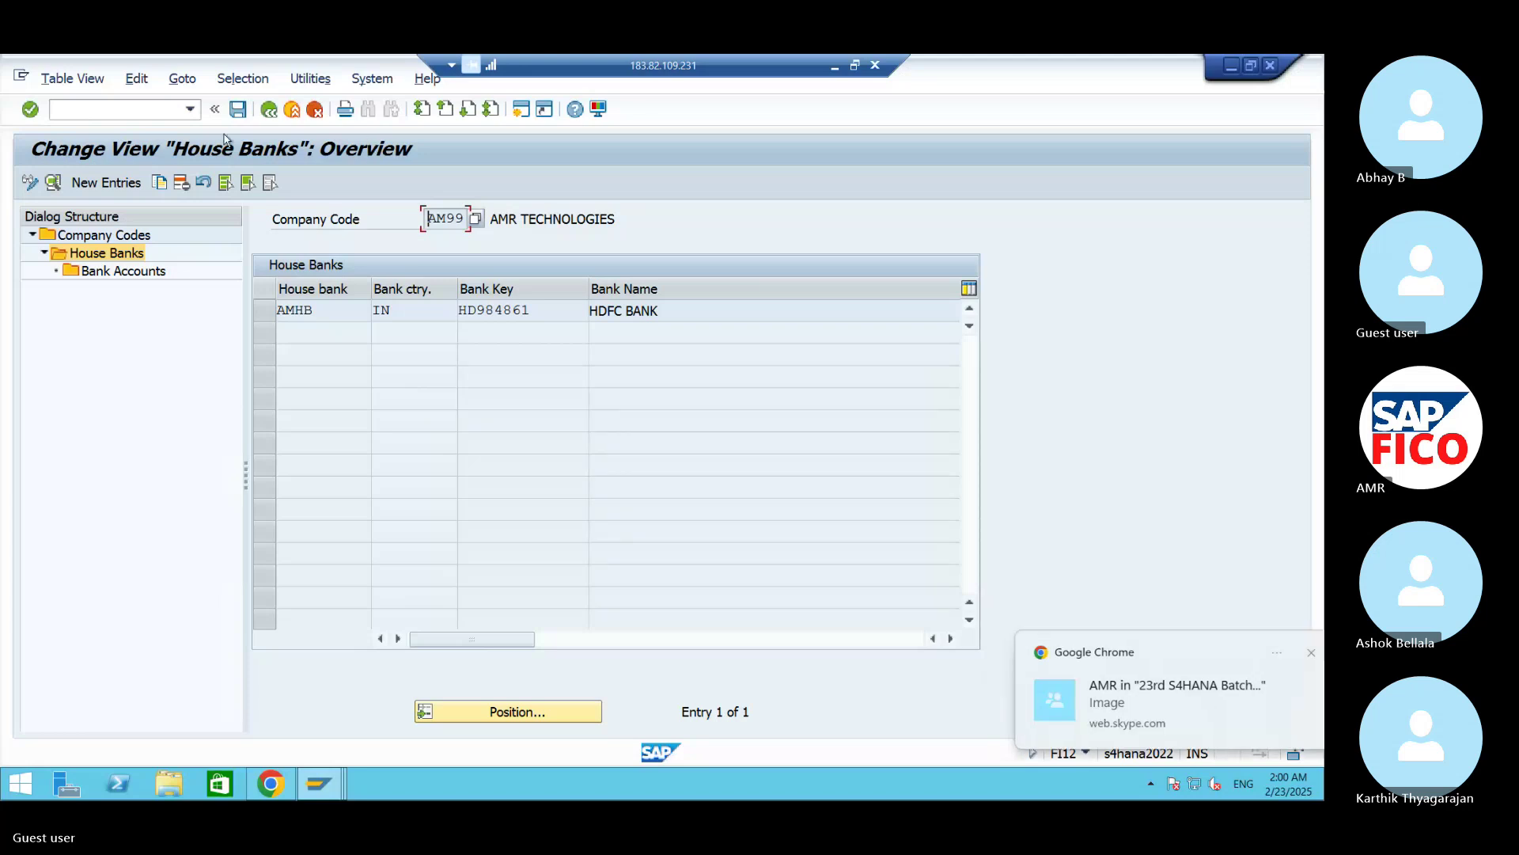
double_click(382, 309)
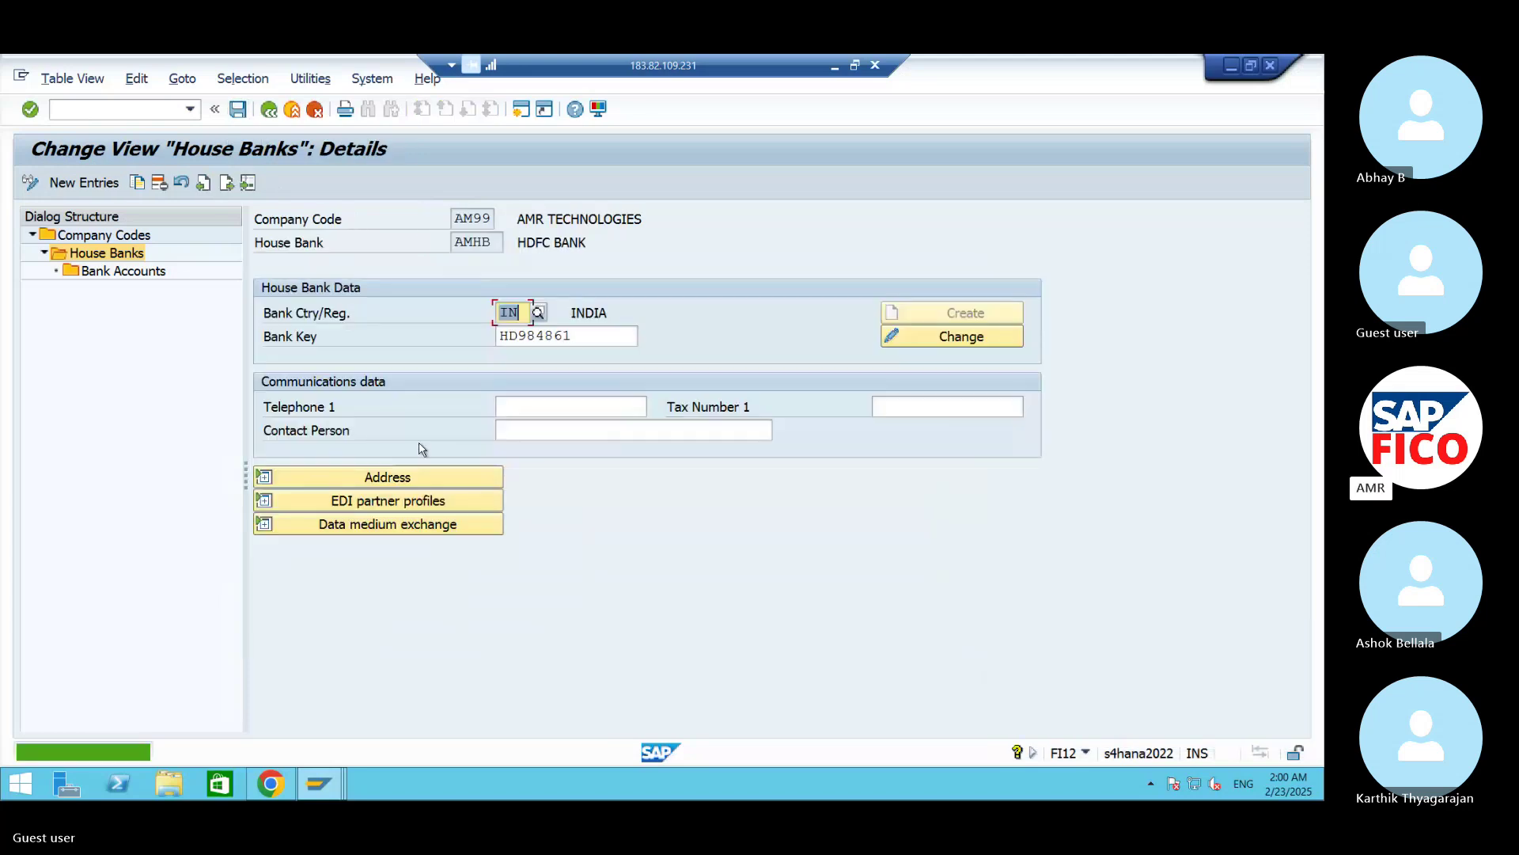
mouse_move(291, 779)
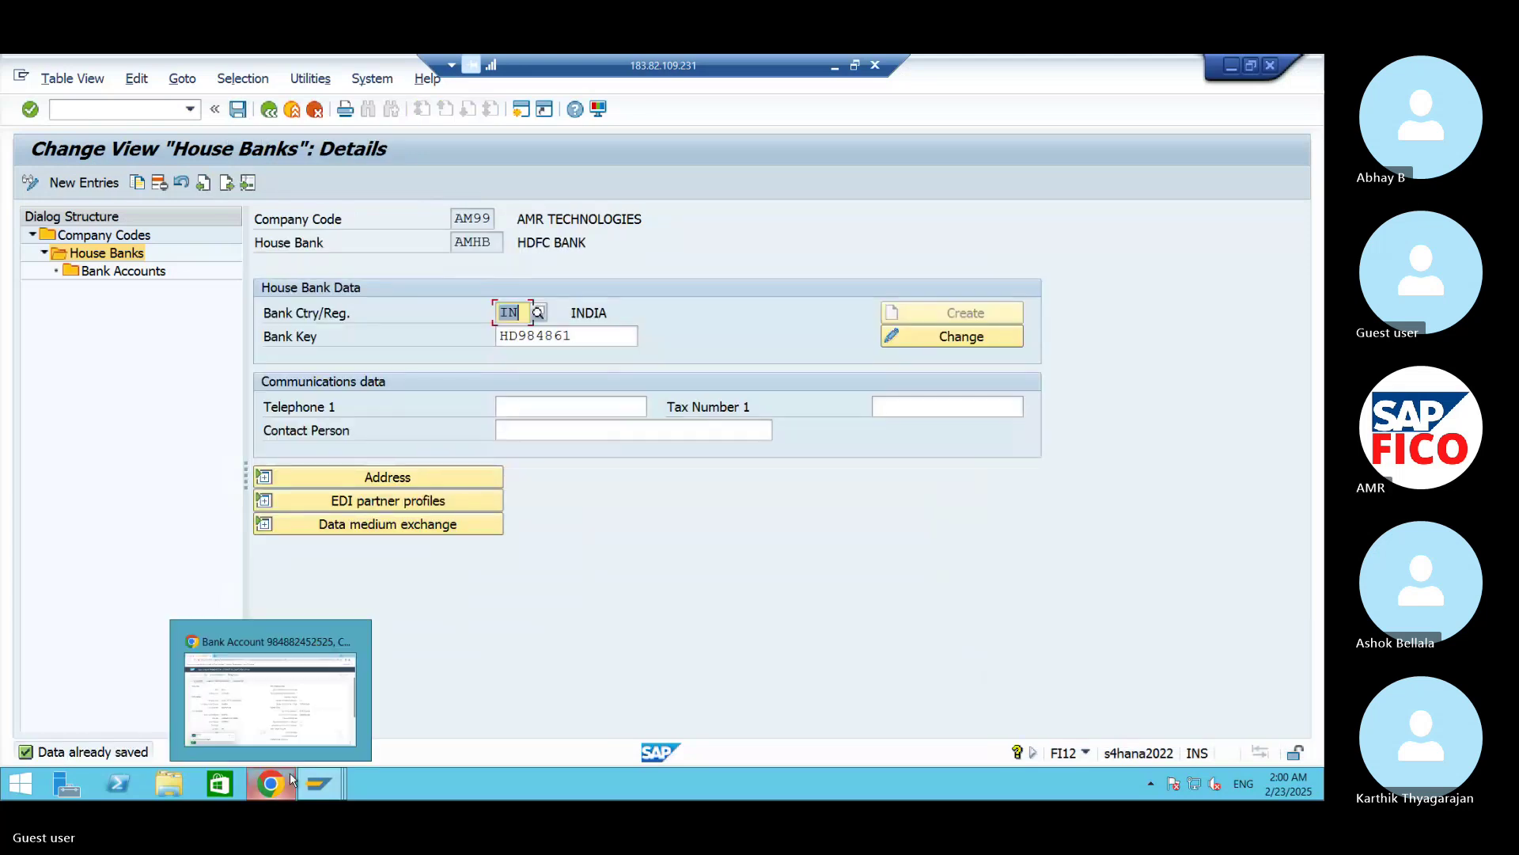
left_click(1234, 67)
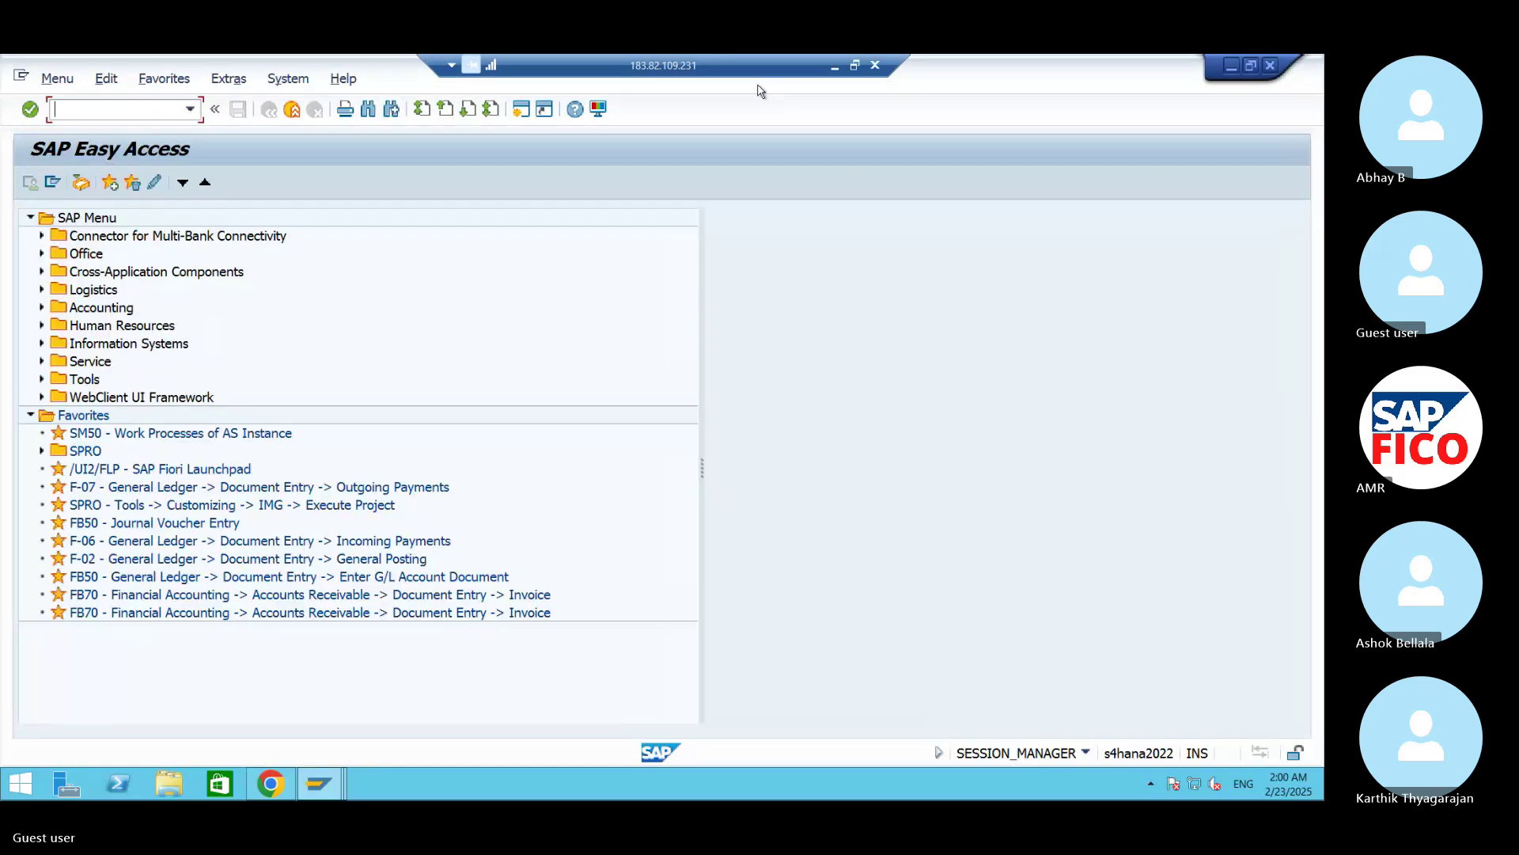
Step: Minimize the SAP session and Word, bring the Skype meeting forward and mute the microphone
left_click(835, 66)
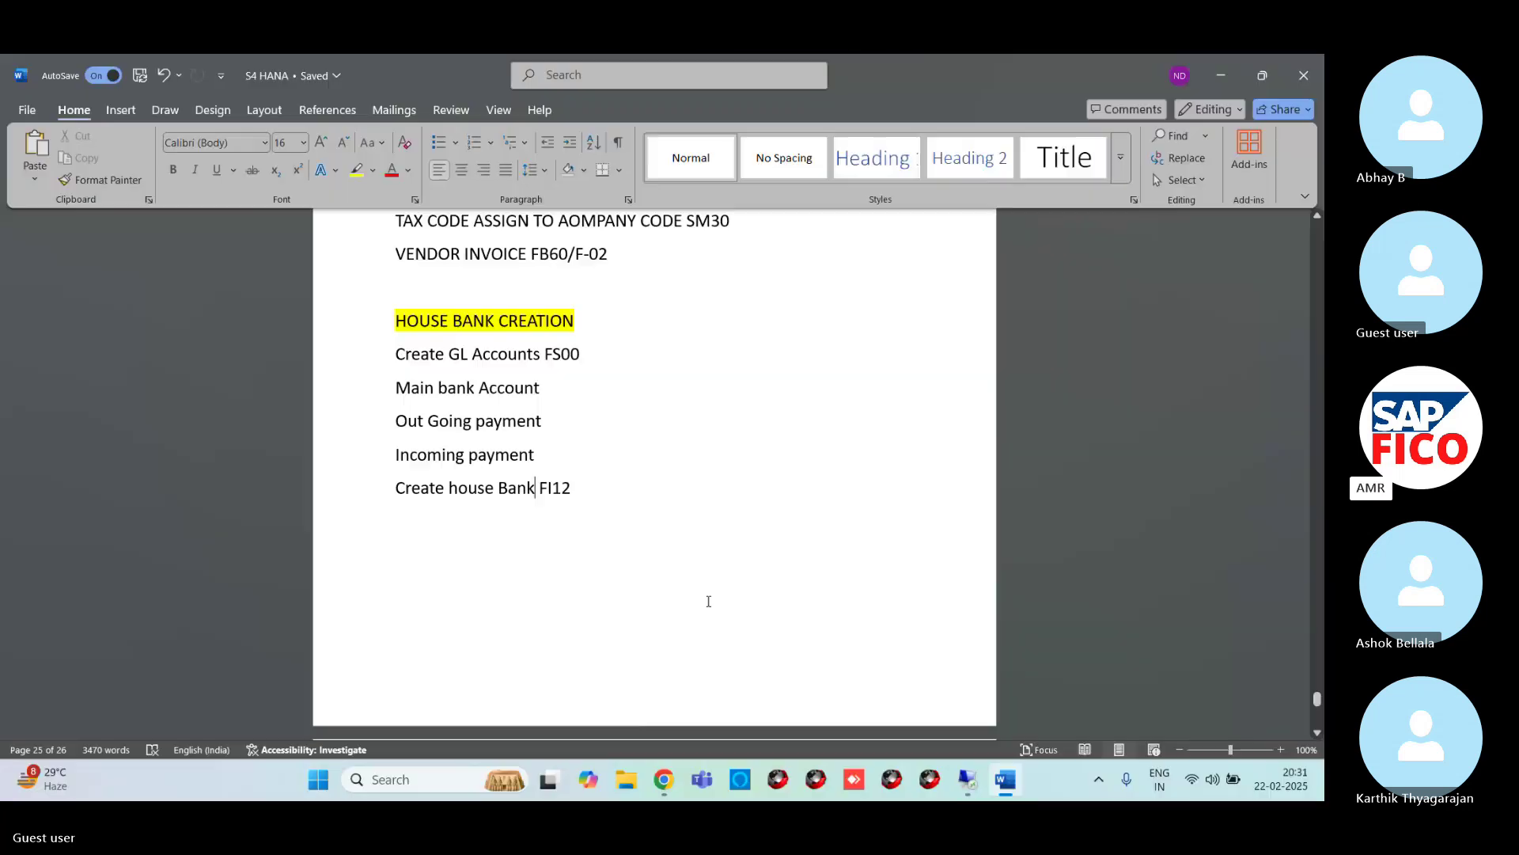
left_click(1233, 67)
left_click(675, 785)
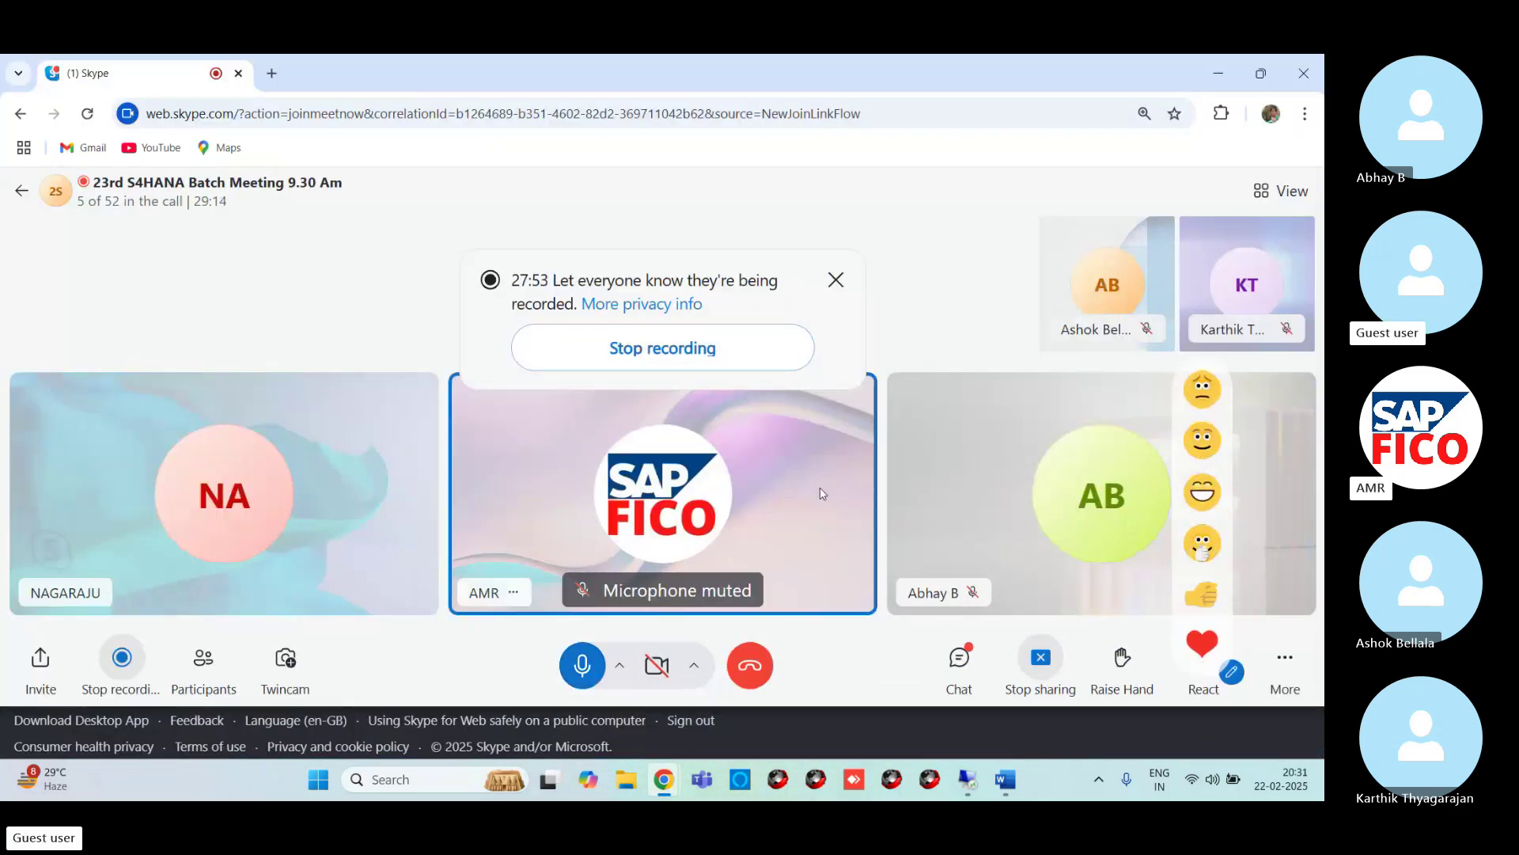
left_click(582, 659)
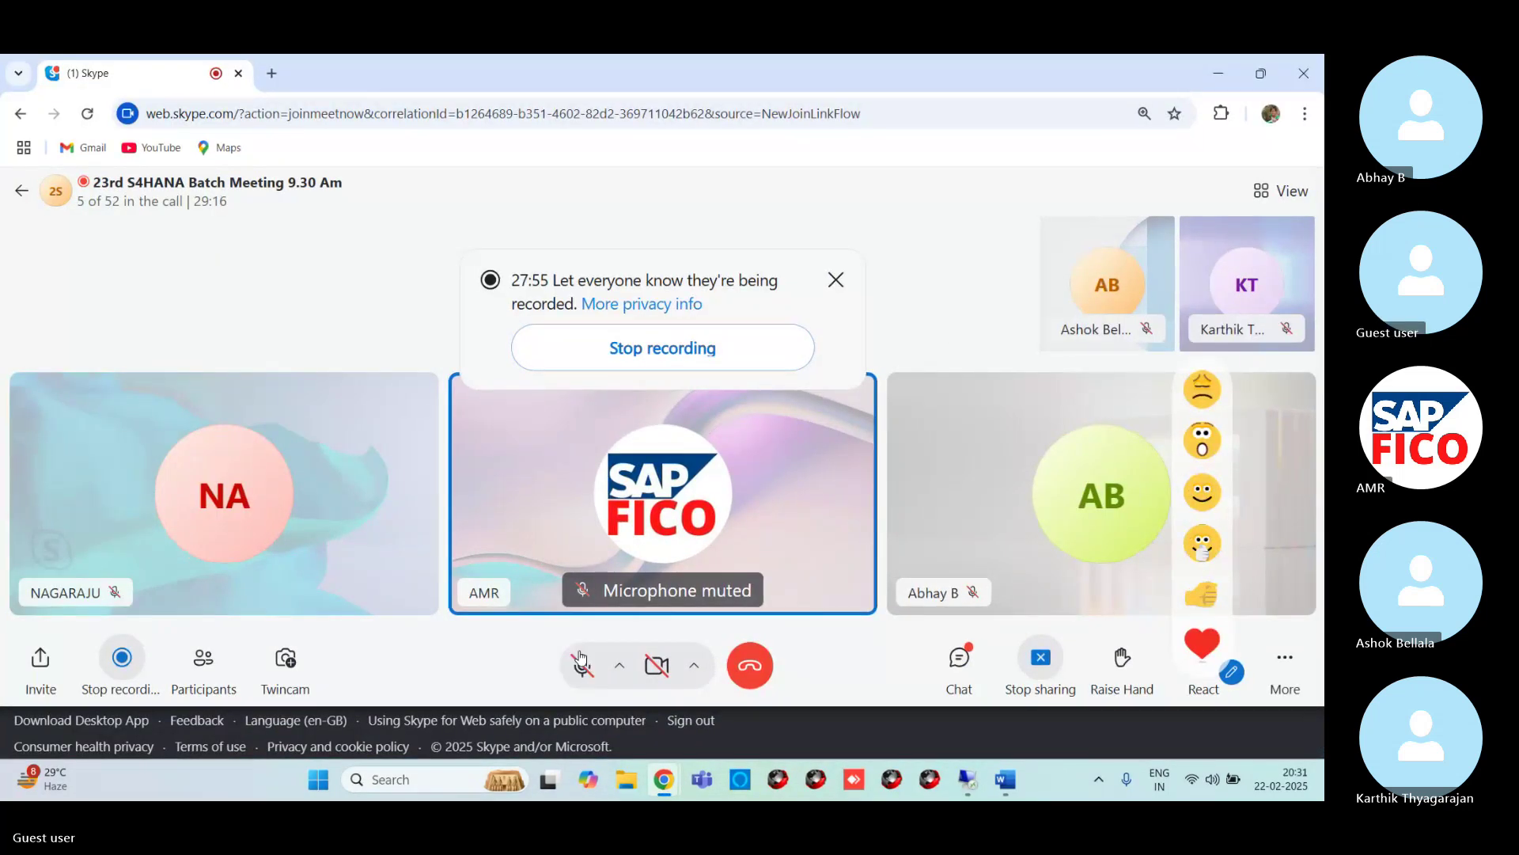